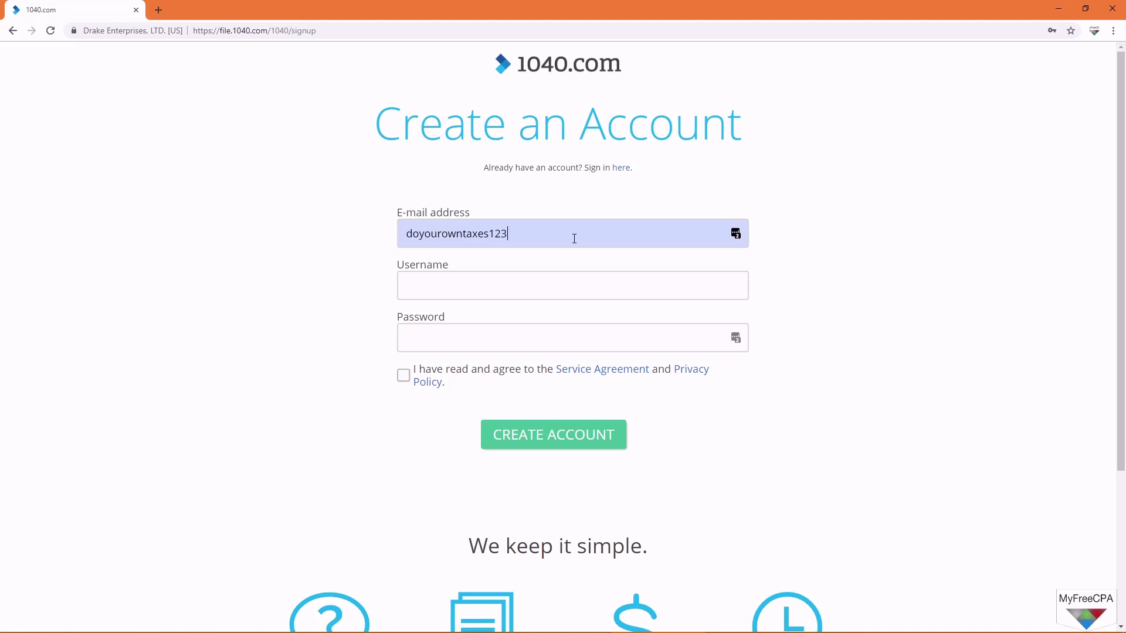
Step: Enter and confirm the sign-up e-mail address, then choose a username
{"action": "type", "text": "om"}
{"action": "key", "text": "Tab"}
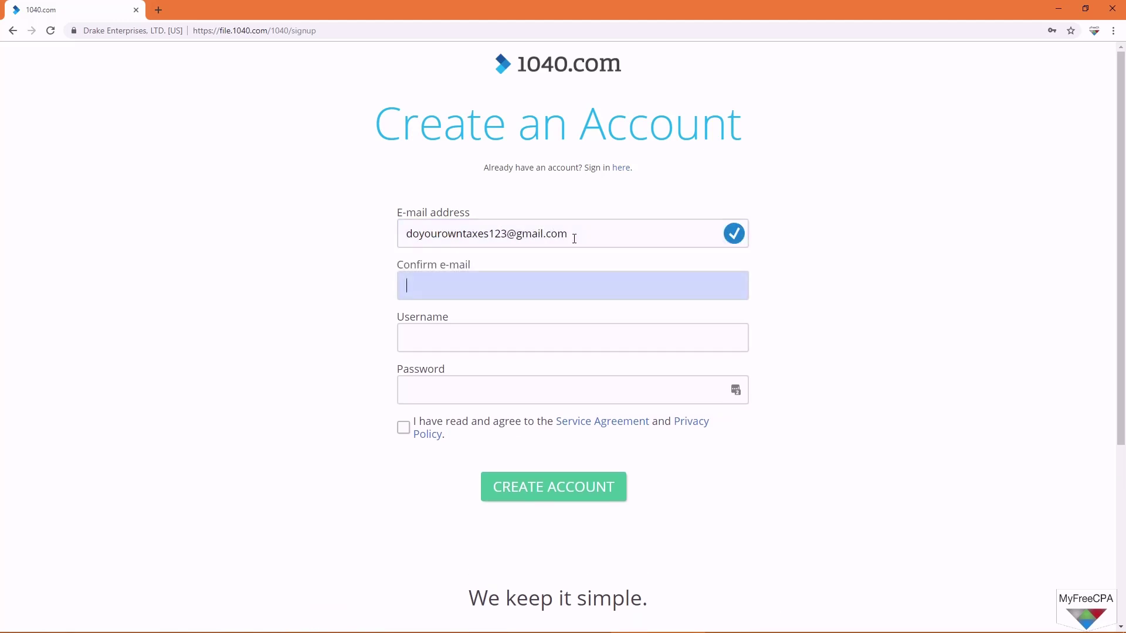
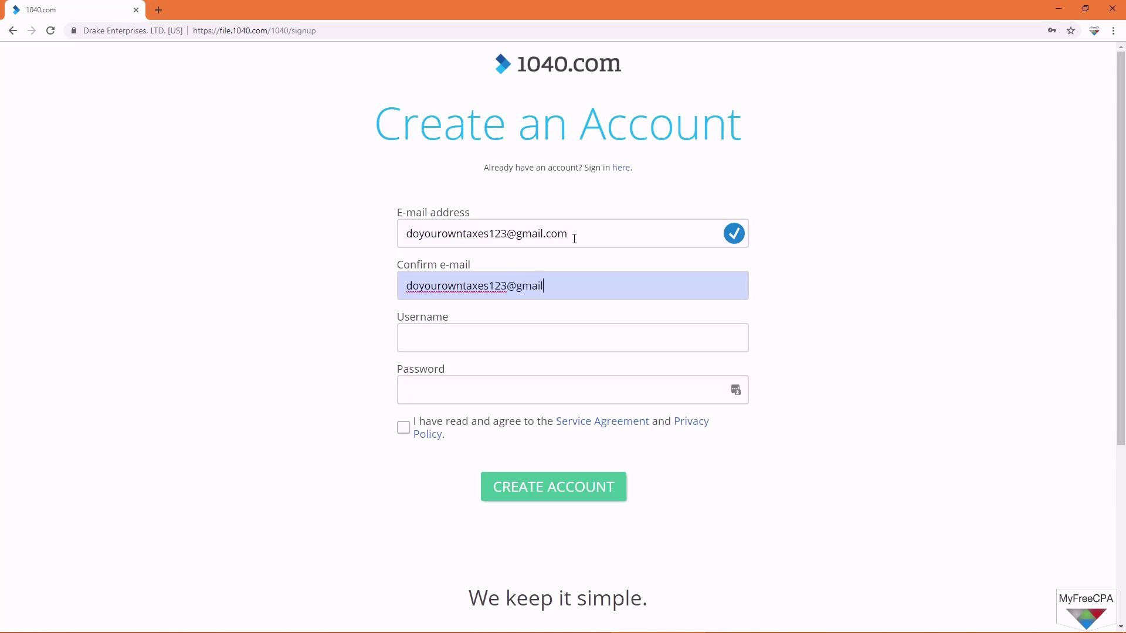
{"action": "key", "text": "Tab"}
{"action": "type", "text": "doyour"}
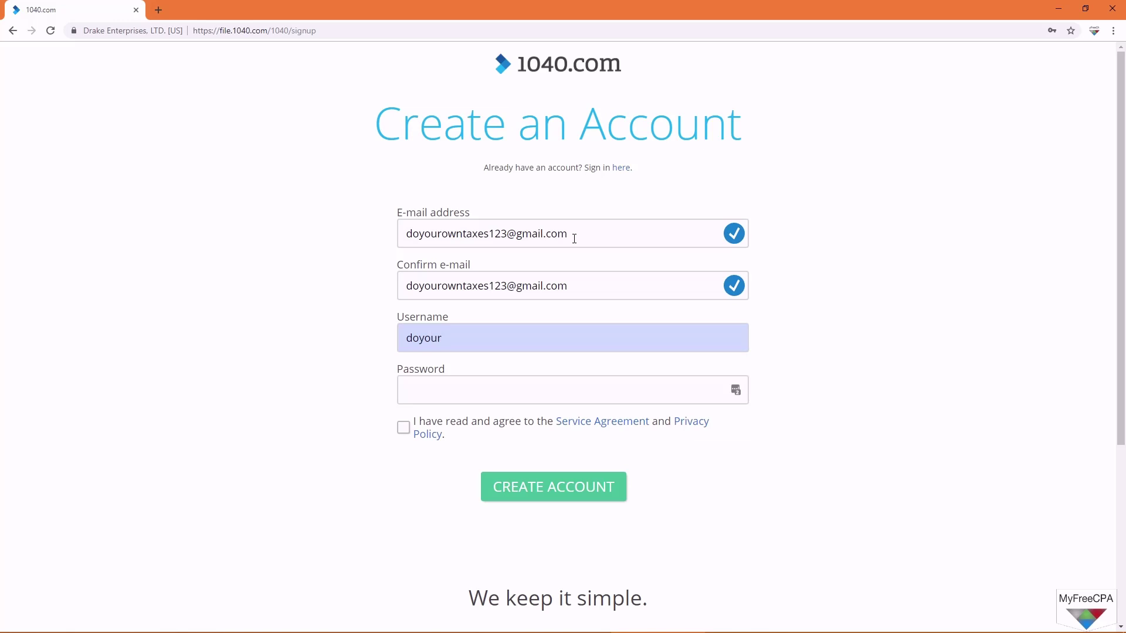
{"action": "type", "text": "owntaxes"}
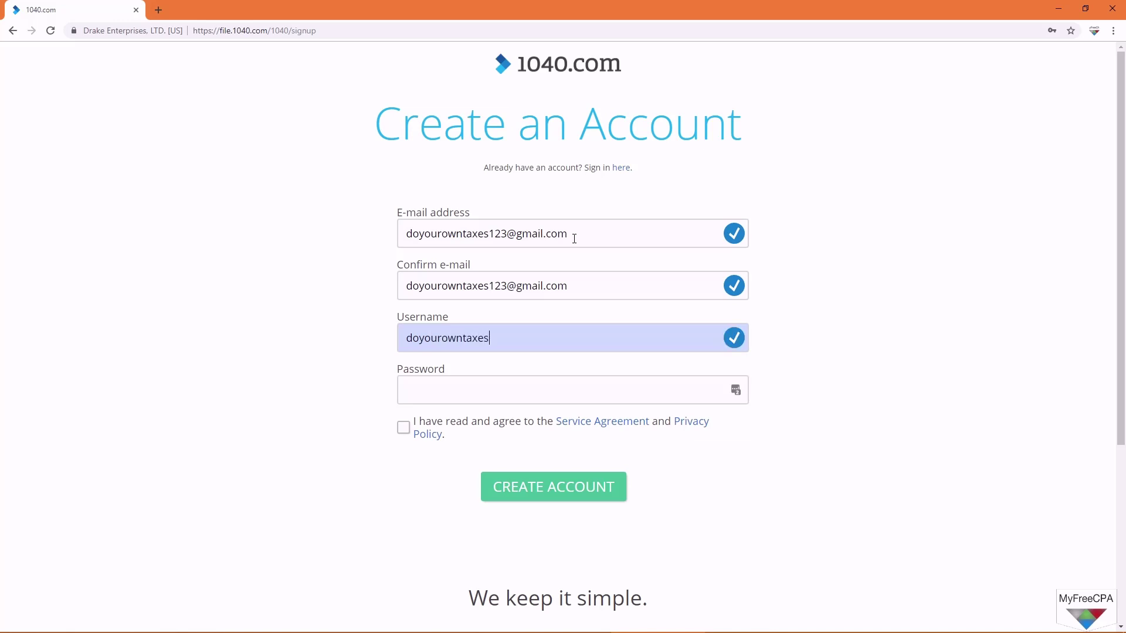
{"action": "type", "text": "123"}
{"action": "key", "text": "Tab"}
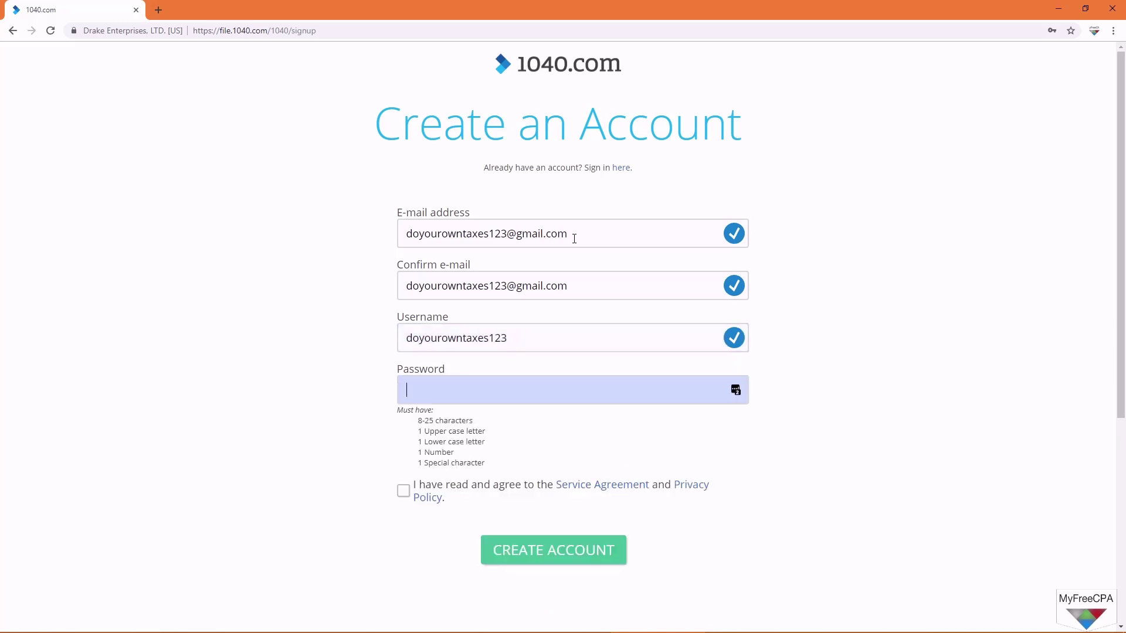
Step: Set and confirm the account password, accept the Service Agreement, and create the account
{"action": "type", "text": "••••••••"}
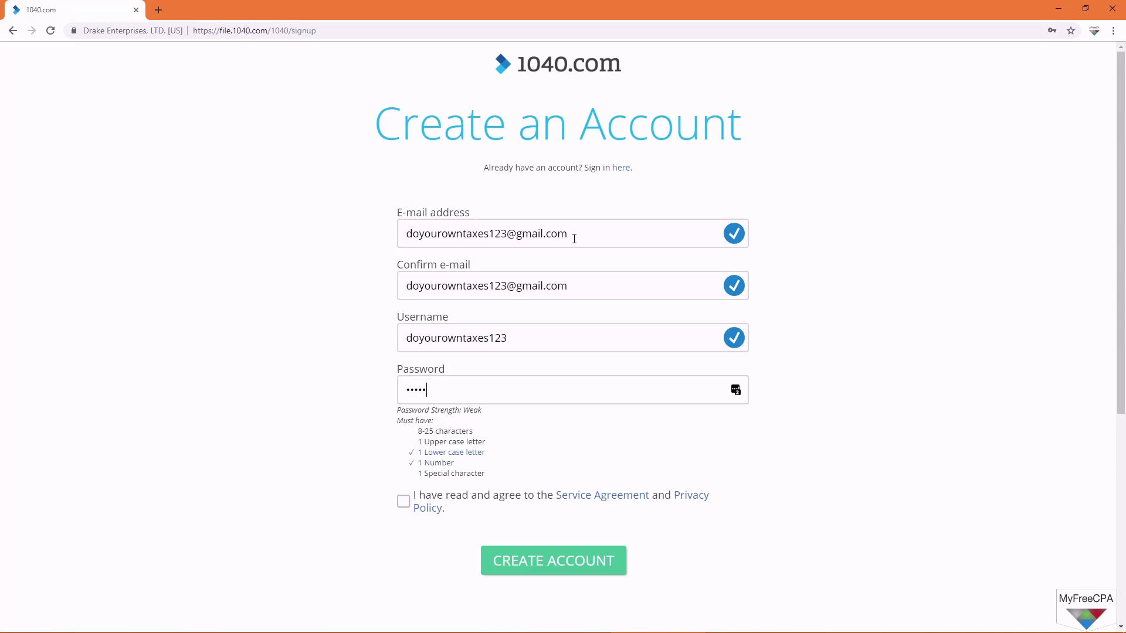
{"action": "key", "text": "BackSpace"}
{"action": "key", "text": "BackSpace"}
{"action": "key", "text": "BackSpace"}
{"action": "key", "text": "BackSpace"}
{"action": "key", "text": "BackSpace"}
{"action": "key", "text": "BackSpace"}
{"action": "key", "text": "BackSpace"}
{"action": "key", "text": "BackSpace"}
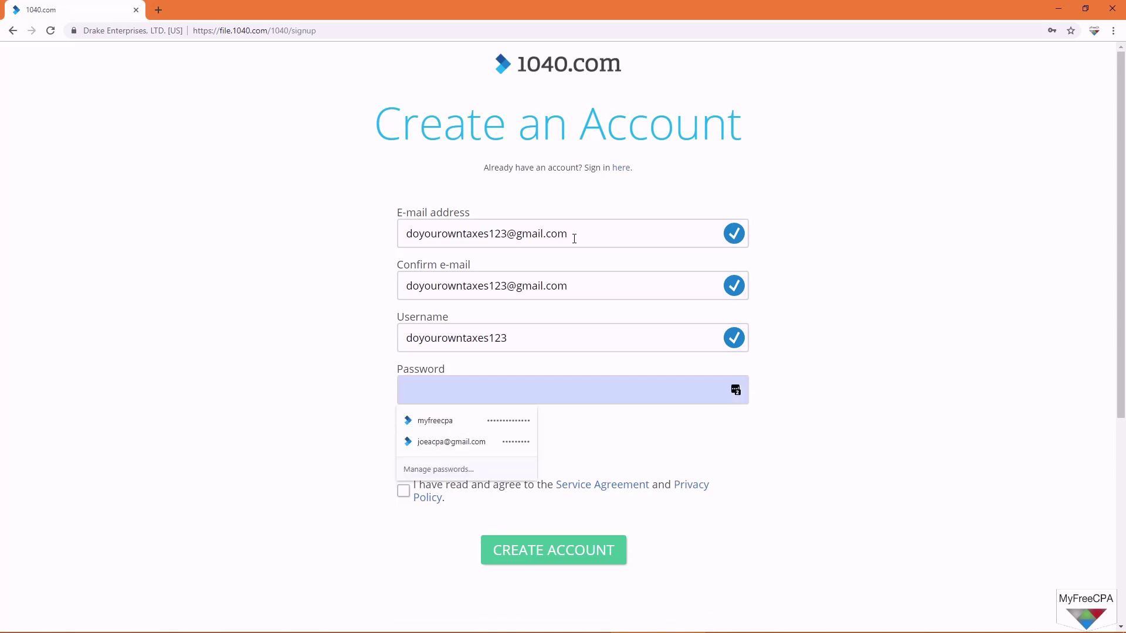
{"action": "type", "text": "••••••••"}
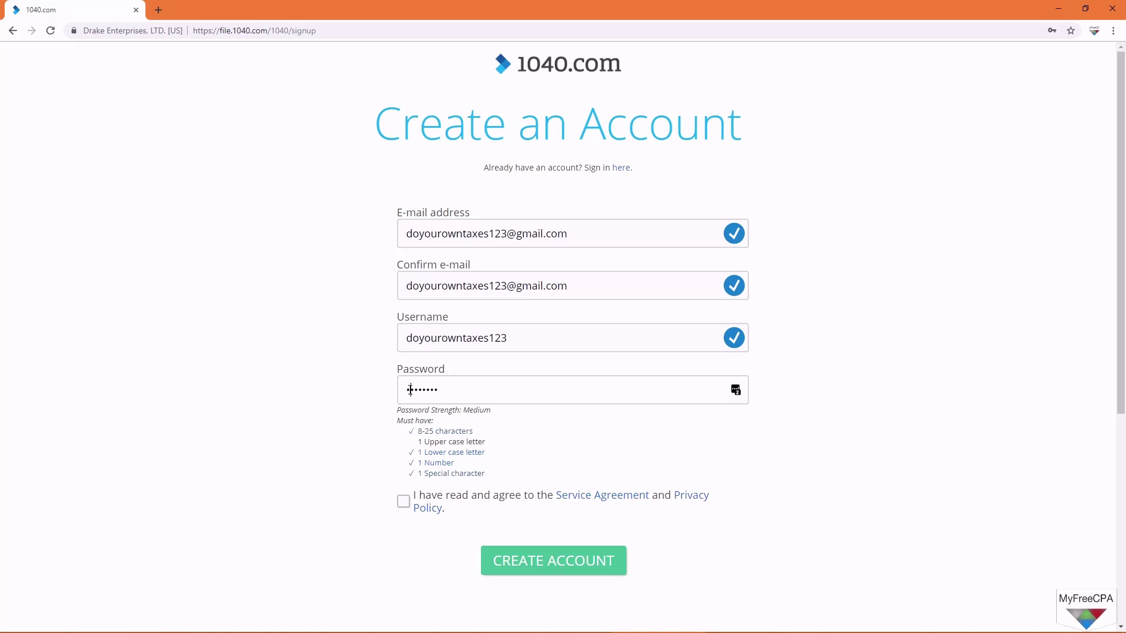
{"action": "left_click_drag", "start_coordinate": [410, 390], "coordinate": [404, 390]}
{"action": "type", "text": "•"}
{"action": "type", "text": "•"}
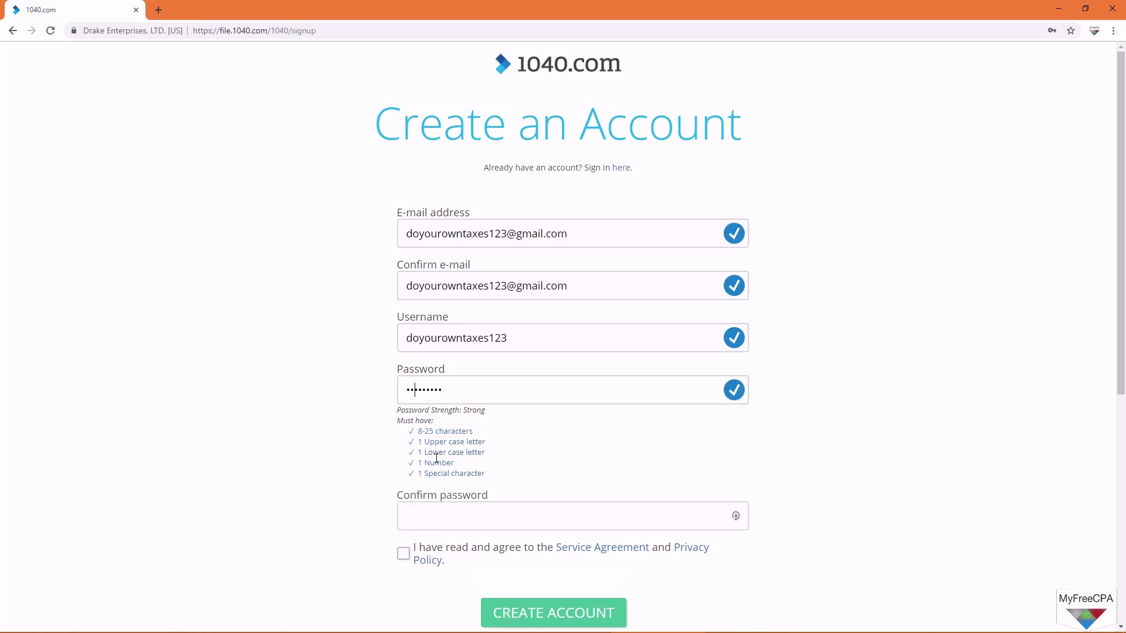
{"action": "left_click", "coordinate": [455, 513]}
{"action": "type", "text": "••"}
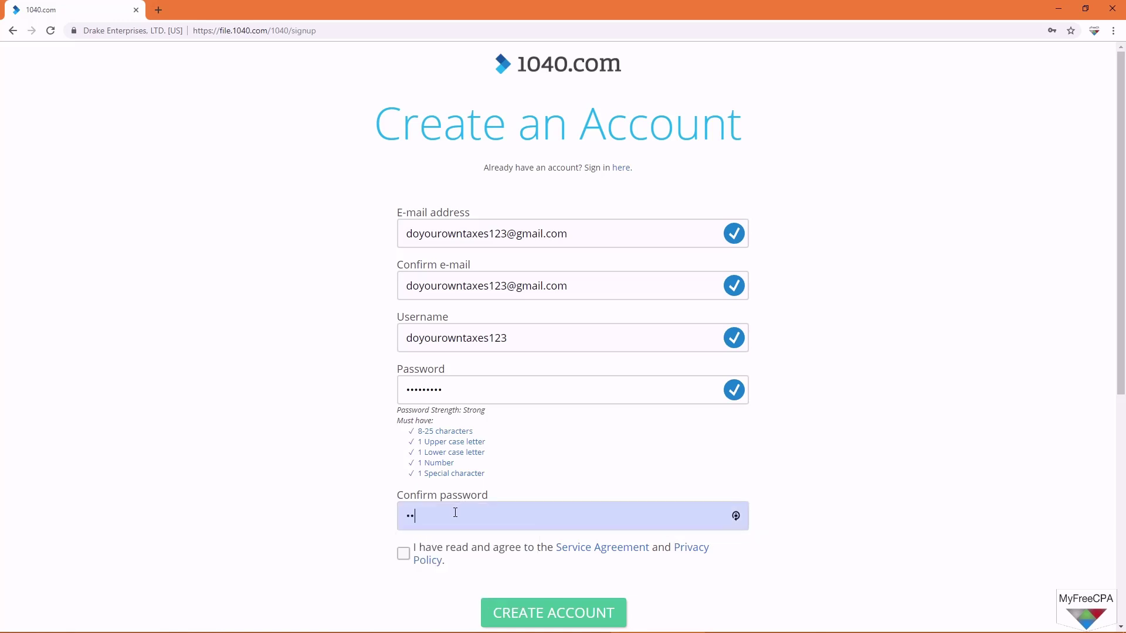
{"action": "type", "text": "•••••••"}
{"action": "left_click", "coordinate": [426, 544]}
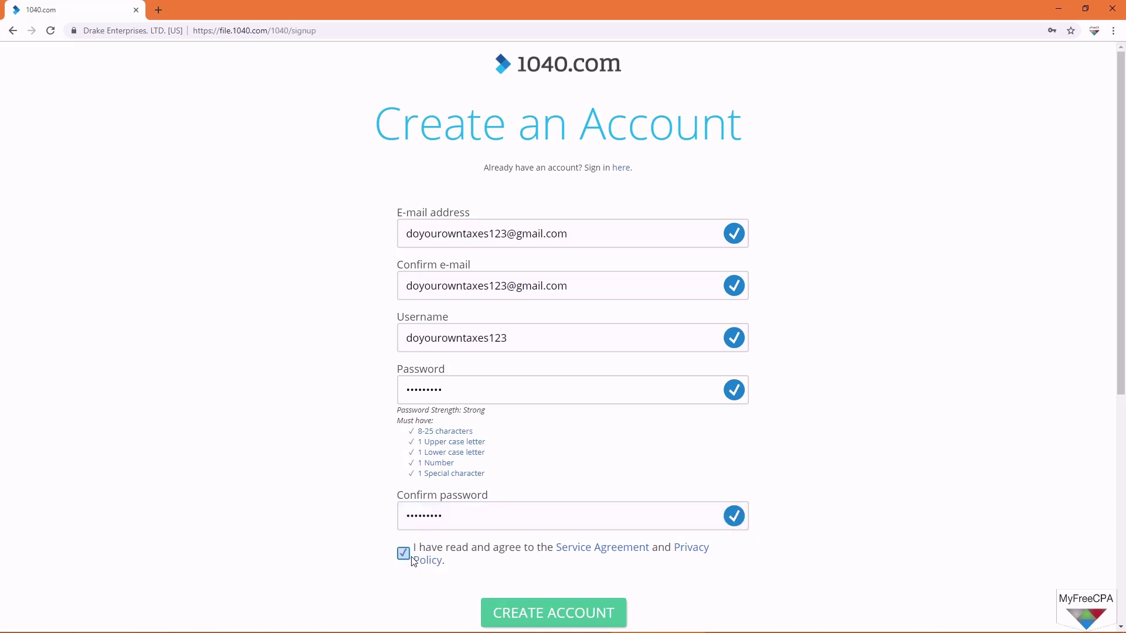
{"action": "left_click", "coordinate": [557, 619]}
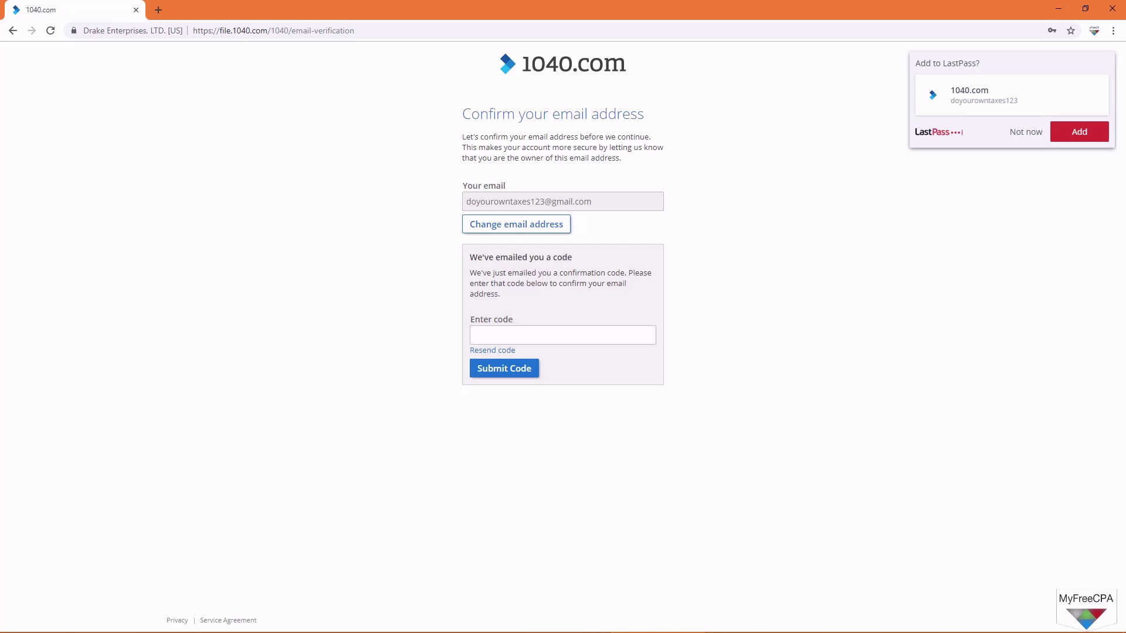
Step: Bring the Gmail window onto this screen and maximize it to show the inbox
{"action": "key", "text": "alt+Tab"}
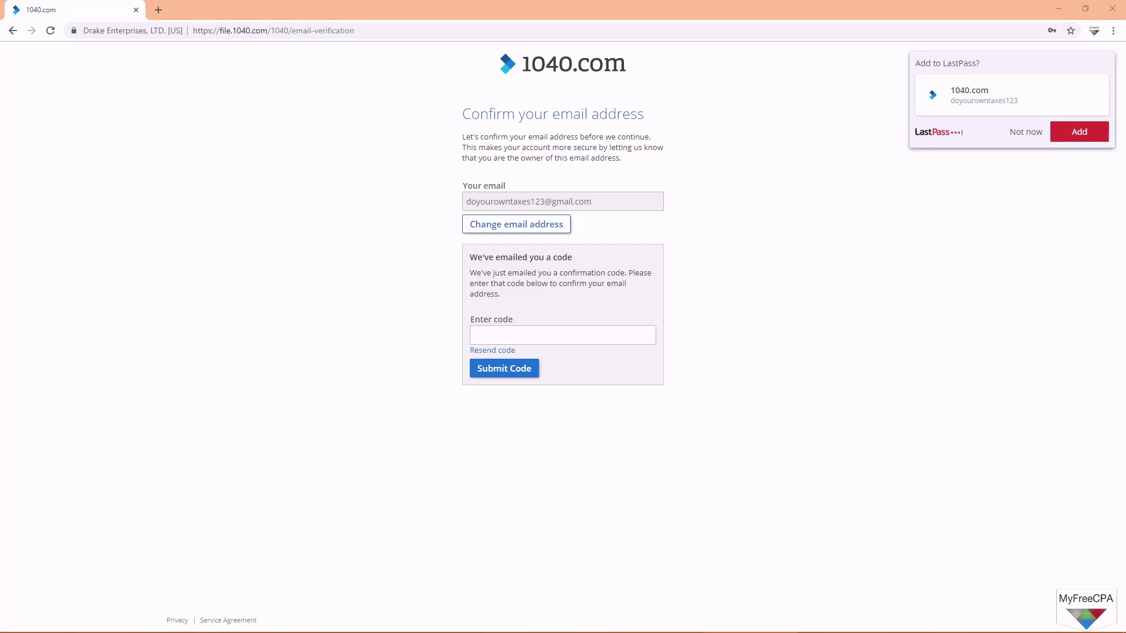
{"action": "left_click_drag", "start_coordinate": [0, 57], "coordinate": [536, 0]}
{"action": "left_click", "coordinate": [556, 157]}
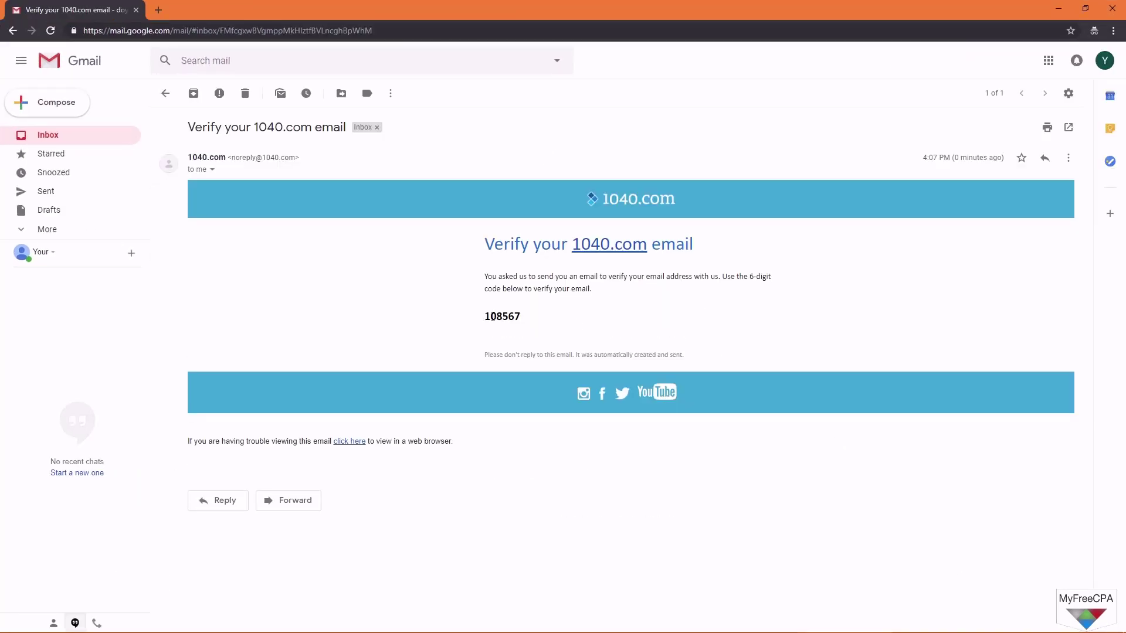
Step: Copy the six-digit verification code from the e-mail and shrink Gmail to reveal 1040.com
{"action": "left_click_drag", "start_coordinate": [485, 316], "coordinate": [519, 316]}
{"action": "right_click", "coordinate": [516, 317]}
{"action": "left_click", "coordinate": [540, 324]}
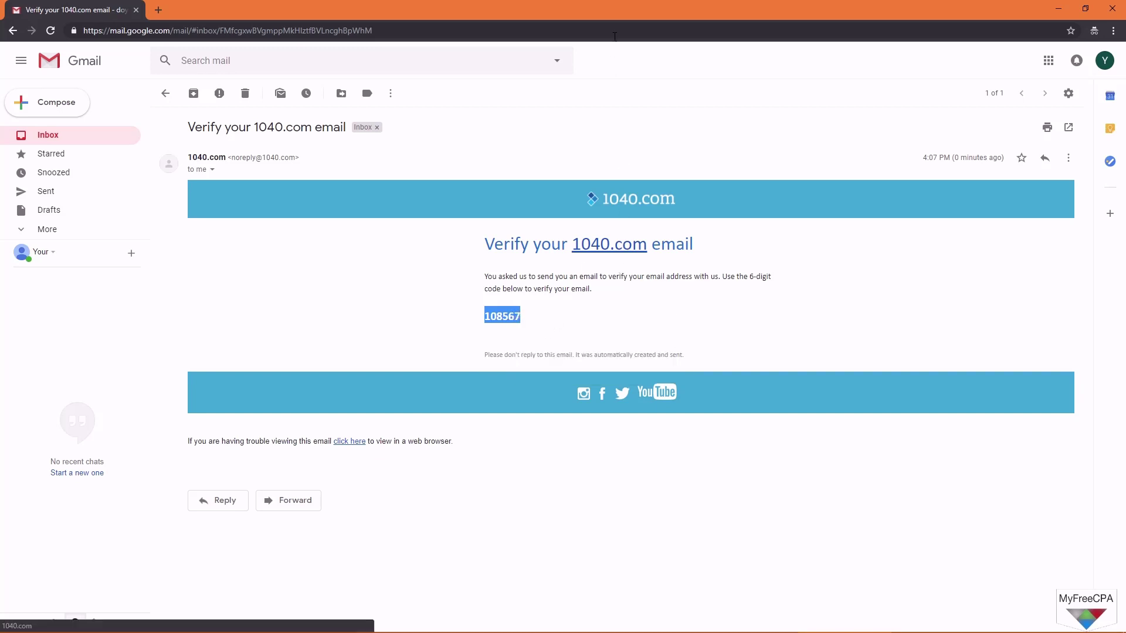
{"action": "left_click_drag", "start_coordinate": [606, 14], "coordinate": [0, 187]}
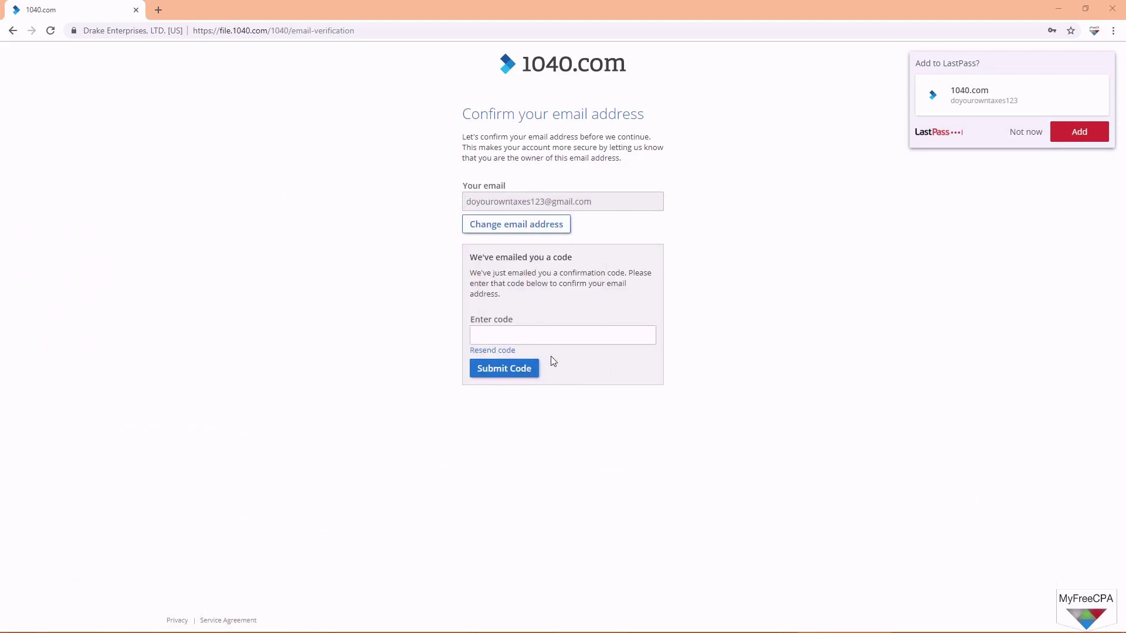
Step: Paste the copied verification code and submit it
{"action": "left_click", "coordinate": [536, 336]}
{"action": "right_click", "coordinate": [536, 338]}
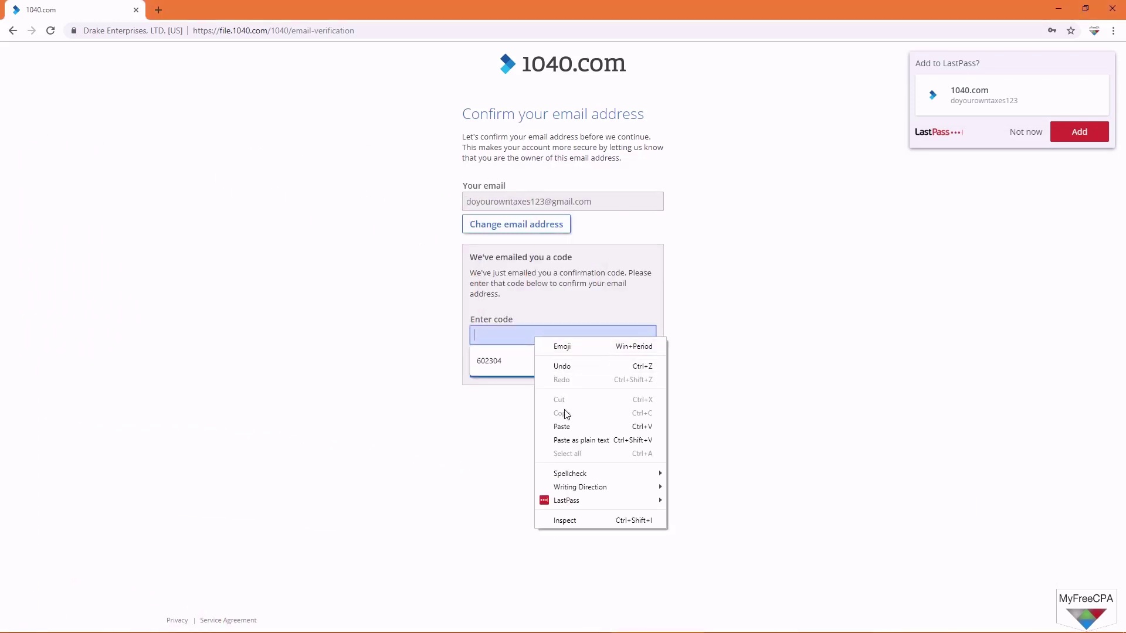
{"action": "left_click", "coordinate": [567, 426]}
{"action": "left_click", "coordinate": [522, 376]}
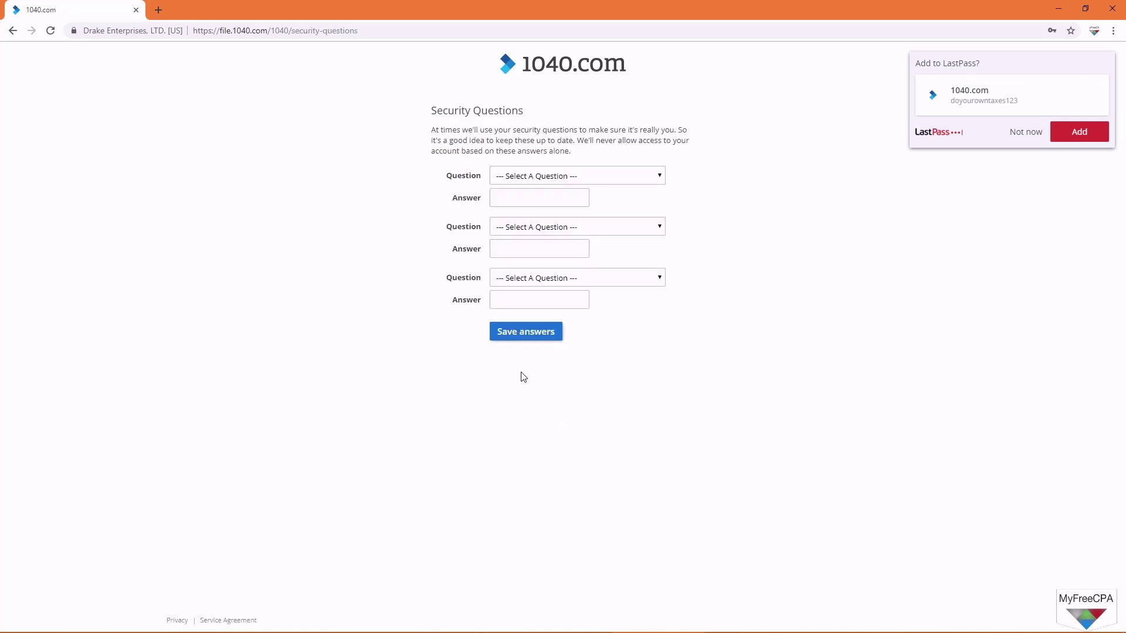
Step: Choose the best friend's first name and oldest child's middle name security questions with answers
{"action": "left_click", "coordinate": [606, 178]}
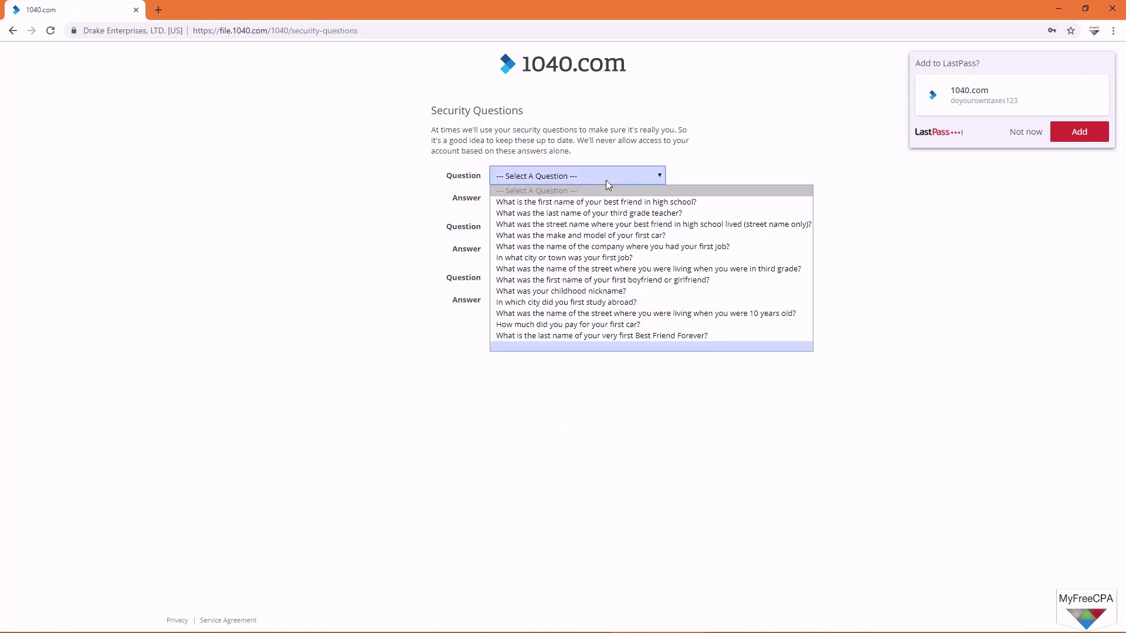
{"action": "left_click", "coordinate": [604, 201]}
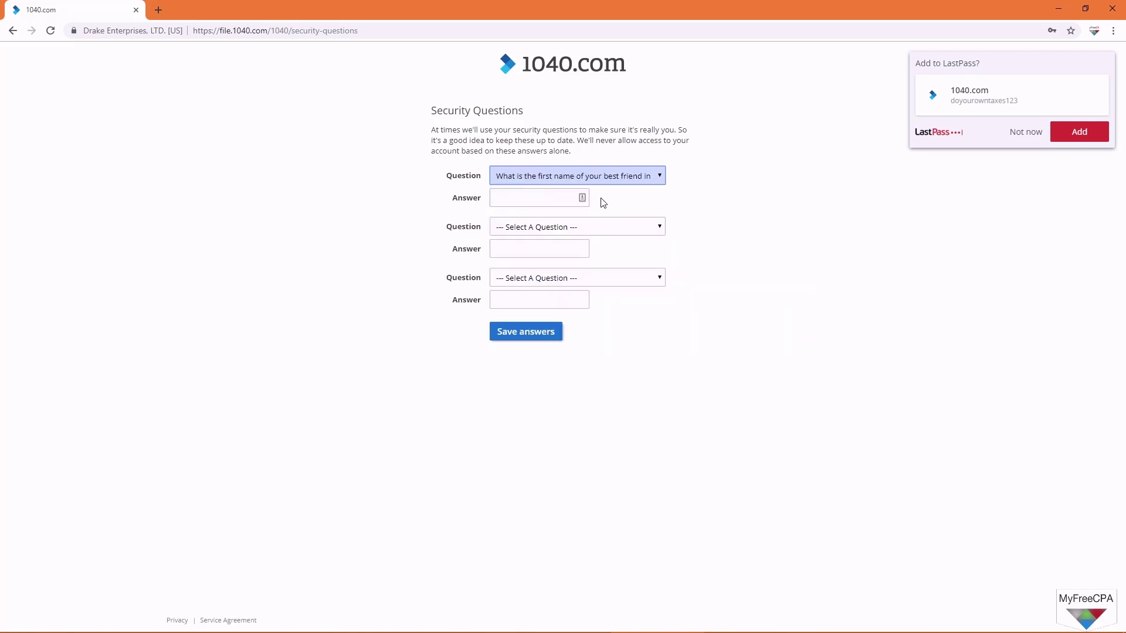
{"action": "left_click", "coordinate": [553, 198]}
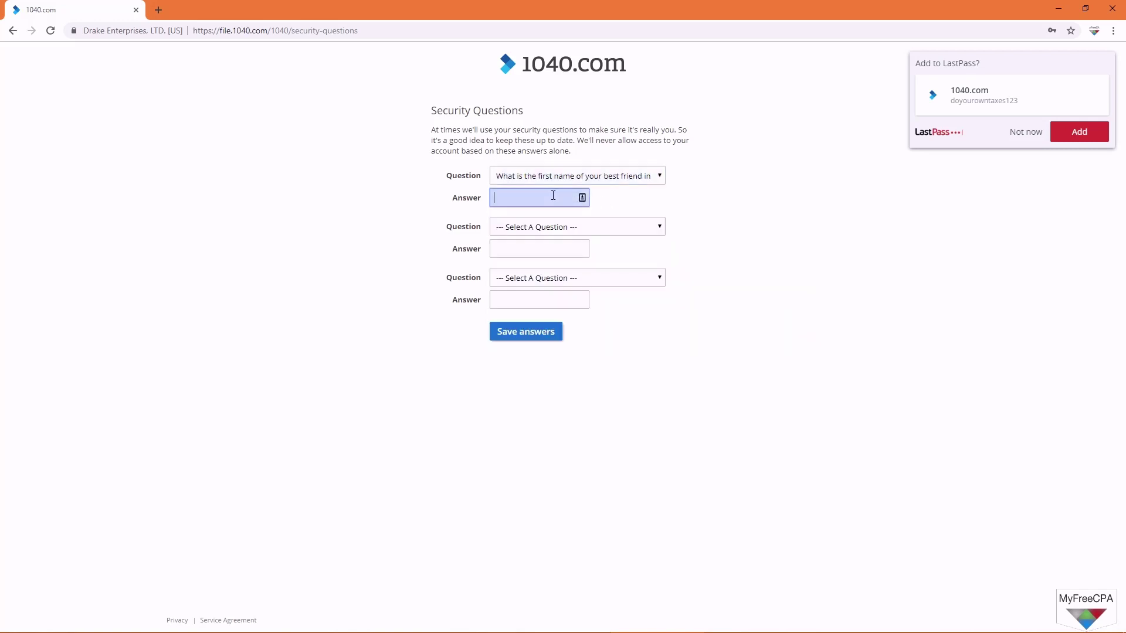
{"action": "type", "text": "bob"}
{"action": "left_click", "coordinate": [552, 230]}
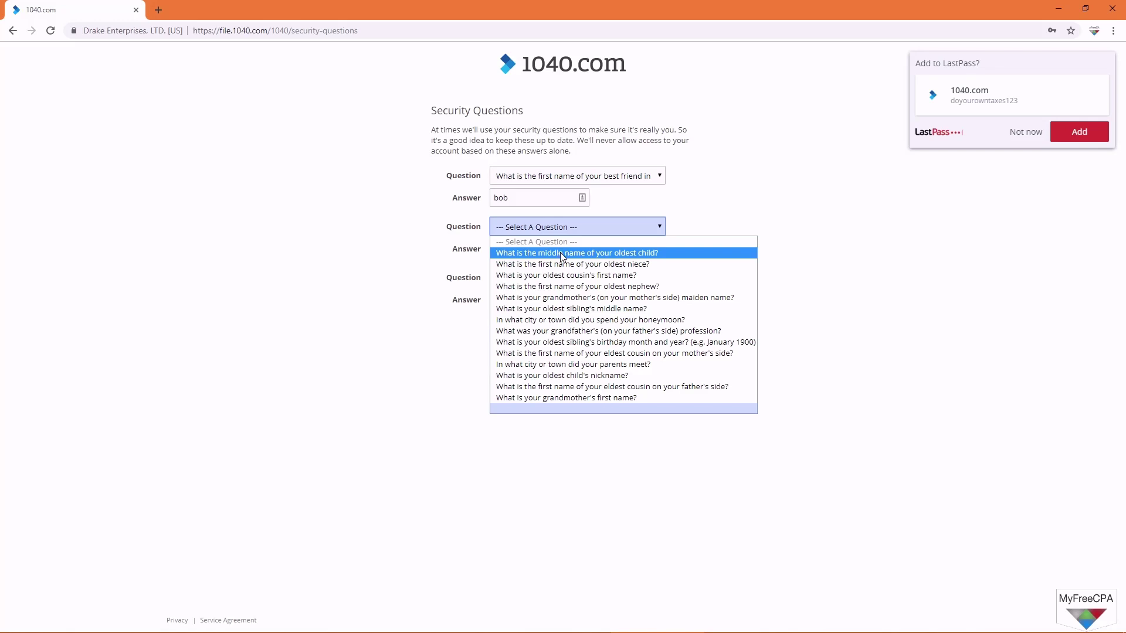
{"action": "left_click", "coordinate": [561, 252]}
{"action": "left_click", "coordinate": [549, 249]}
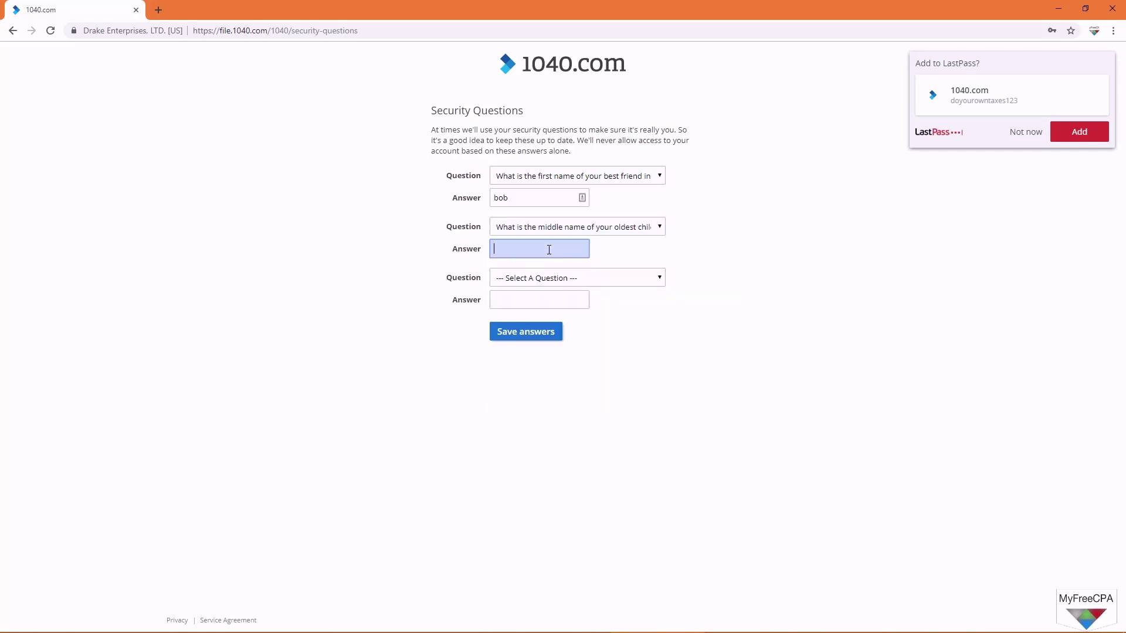
{"action": "type", "text": "kim"}
Step: Add the favorite childhood friend's name question with its answer and save all answers
{"action": "left_click", "coordinate": [573, 285]}
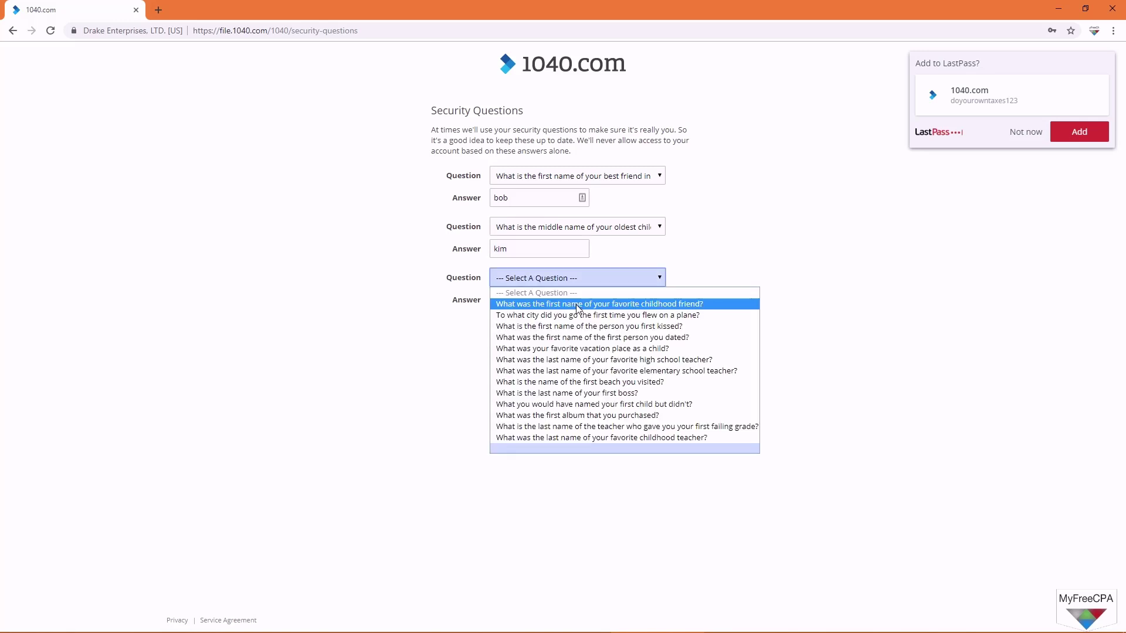
{"action": "left_click", "coordinate": [579, 304]}
{"action": "left_click", "coordinate": [542, 300]}
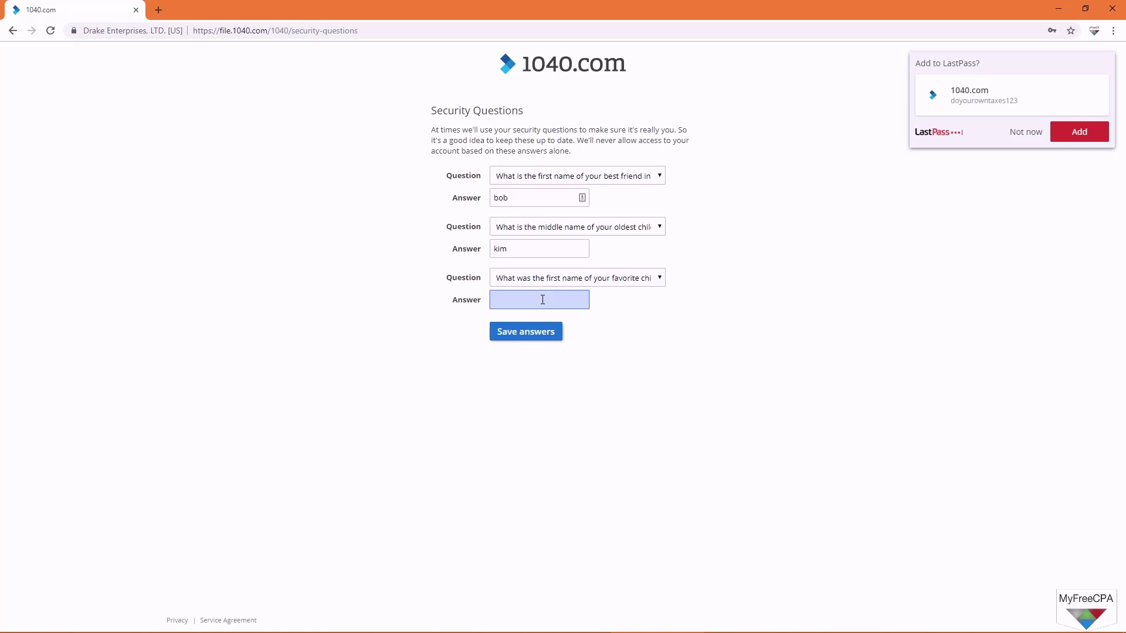
{"action": "type", "text": "bob"}
{"action": "left_click", "coordinate": [541, 332]}
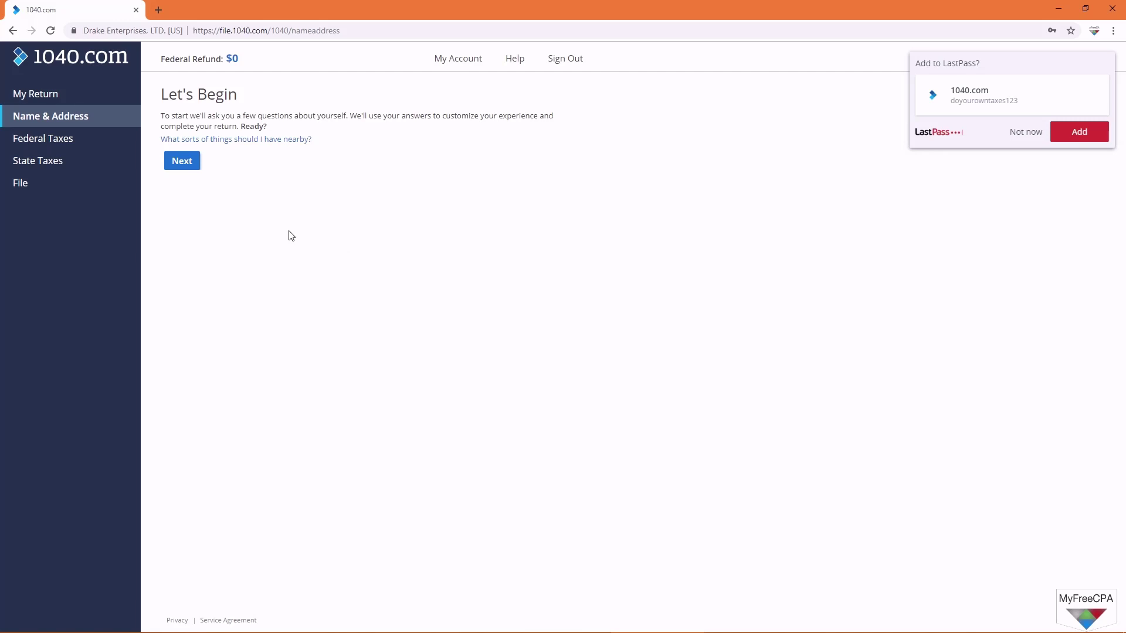
Step: Choose Head of Household as the filing status, replacing the initially picked Single
{"action": "left_click", "coordinate": [189, 168]}
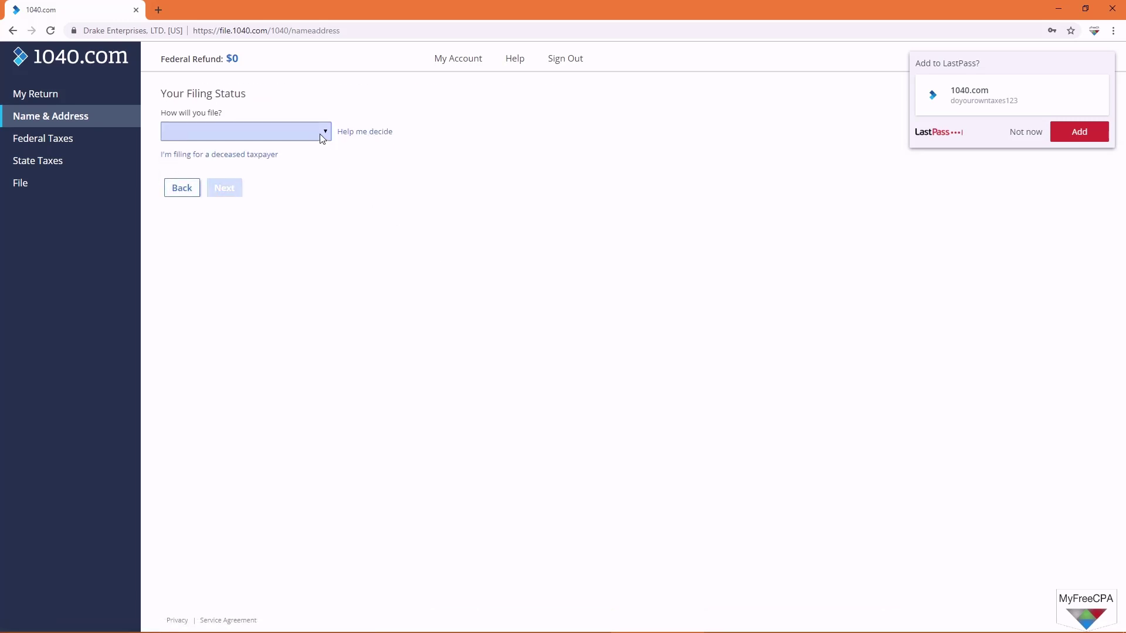
{"action": "left_click", "coordinate": [322, 139]}
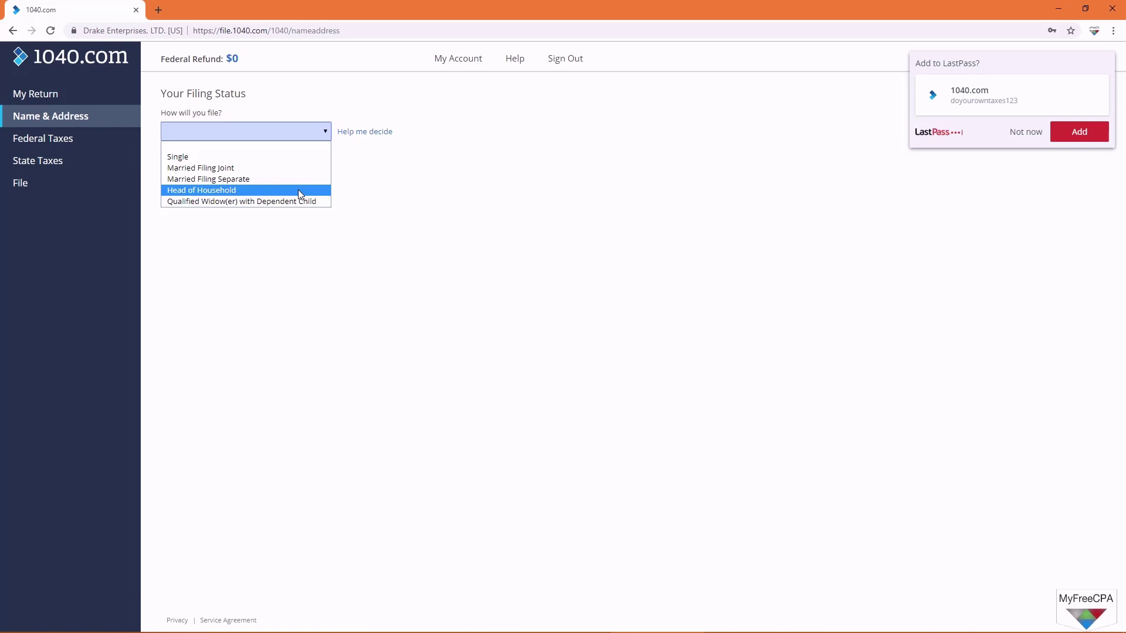
{"action": "left_click", "coordinate": [274, 165]}
{"action": "left_click", "coordinate": [260, 131]}
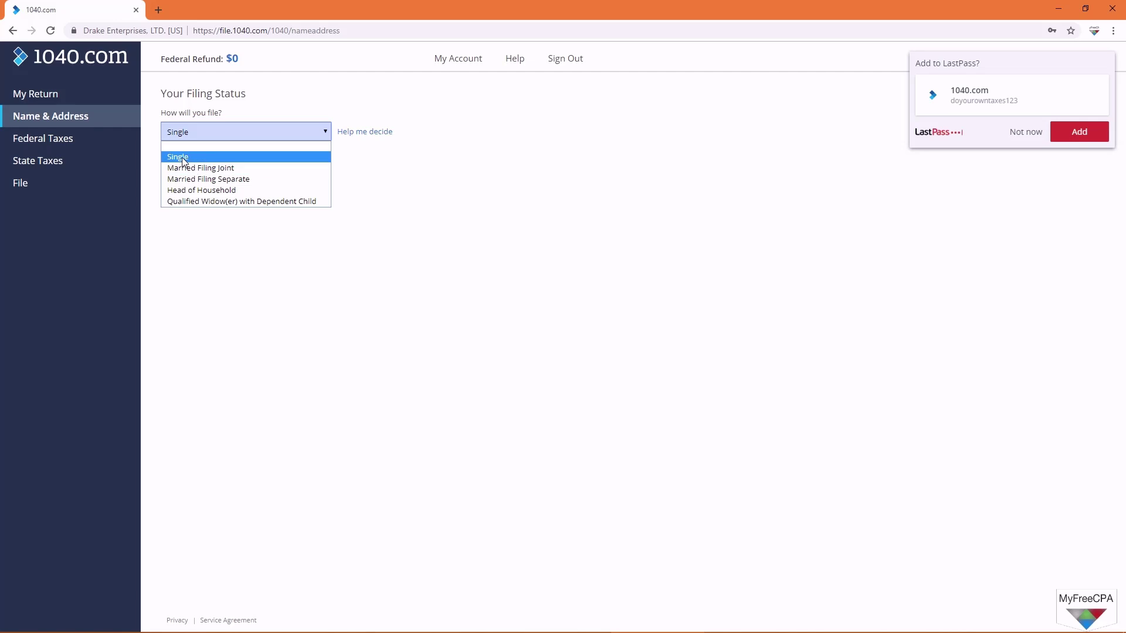
{"action": "left_click", "coordinate": [202, 191]}
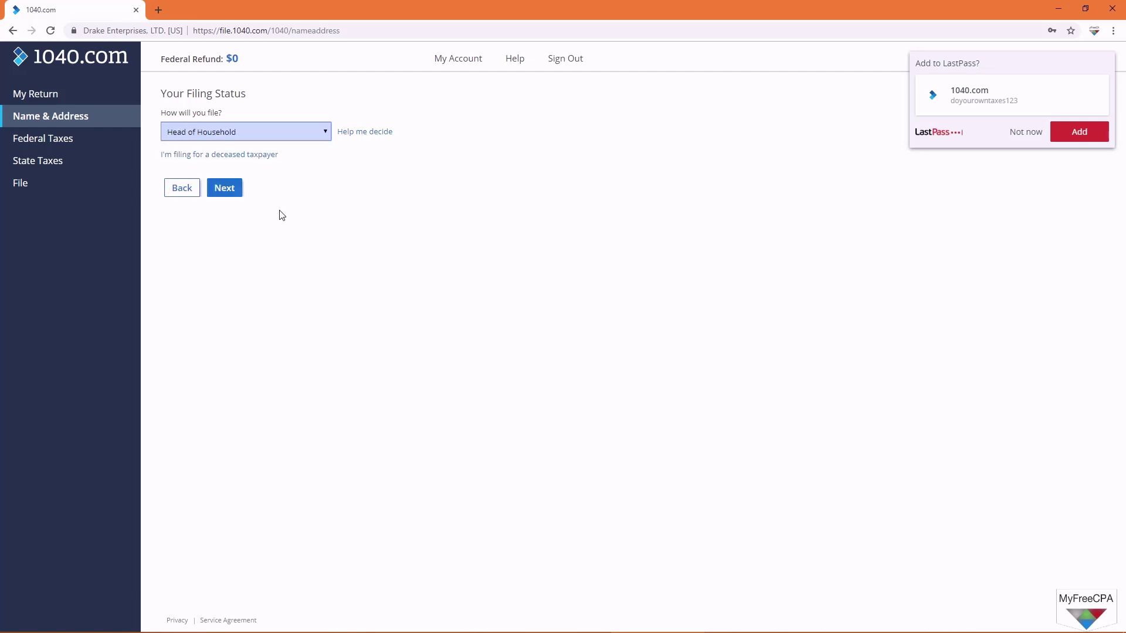
Step: Confirm filing status, decline saving the password, and answer No to dependent and married questions
{"action": "left_click", "coordinate": [237, 189]}
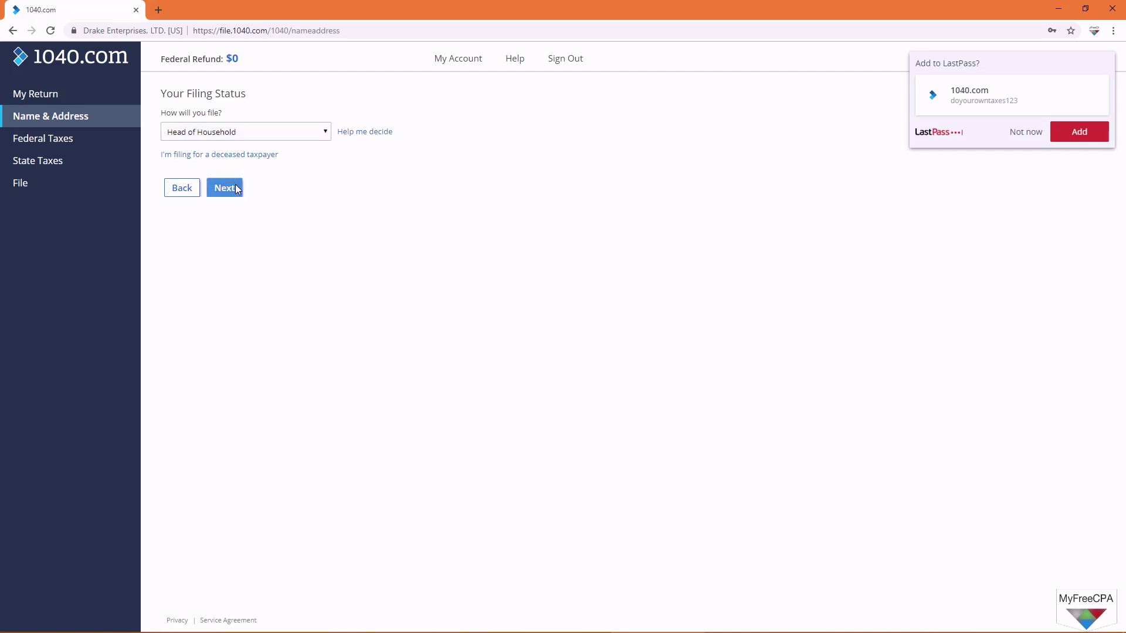
{"action": "left_click", "coordinate": [1024, 135]}
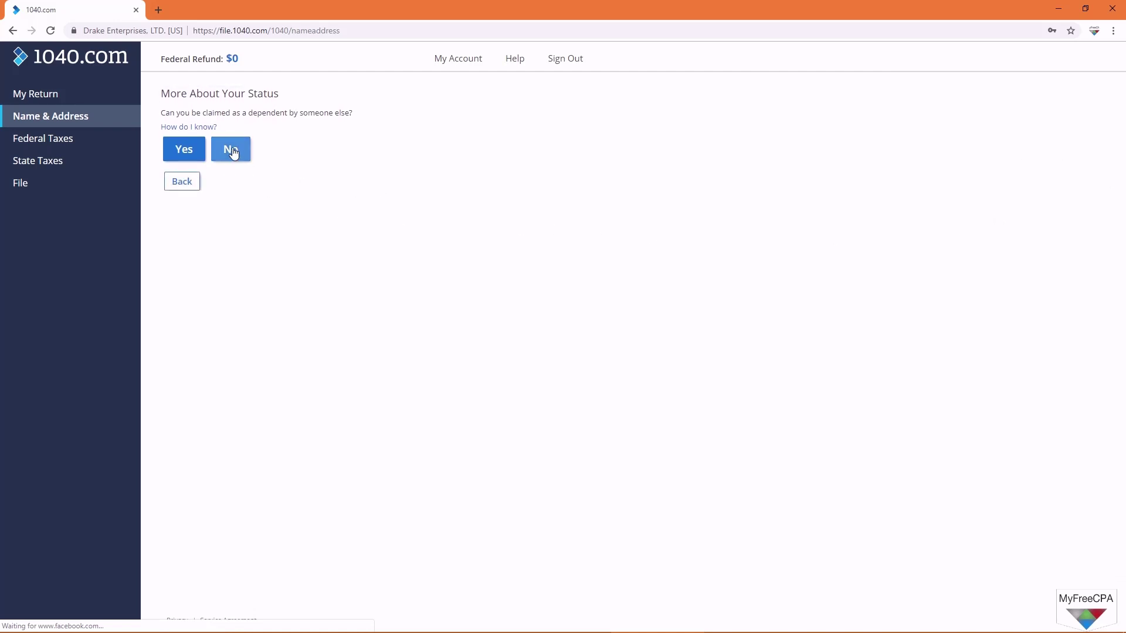
{"action": "left_click", "coordinate": [204, 126]}
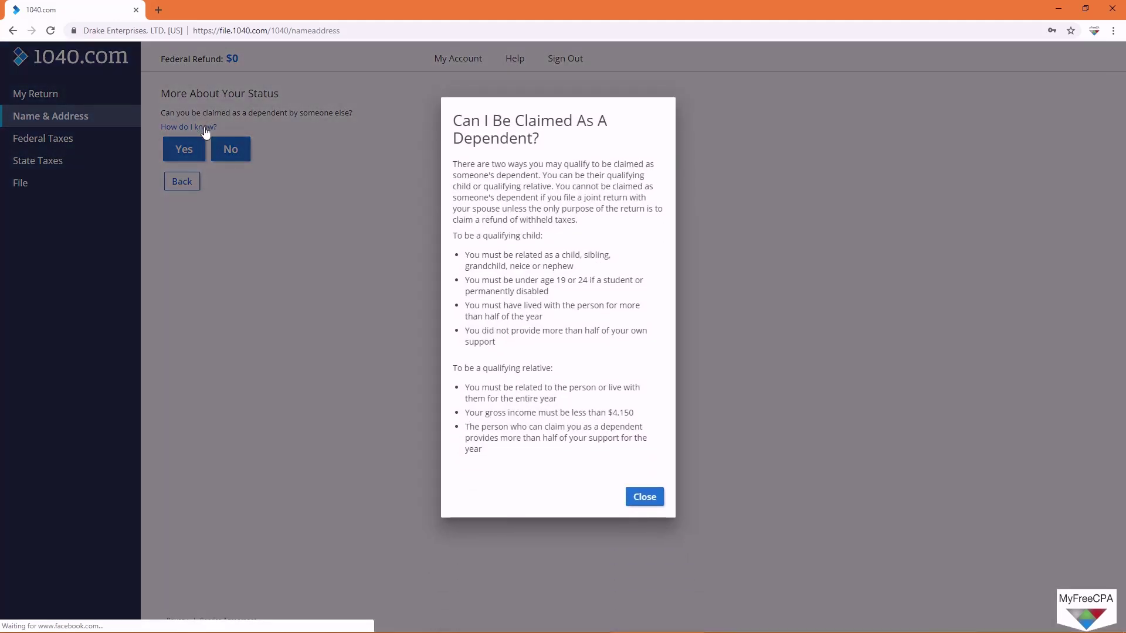
{"action": "left_click", "coordinate": [661, 500]}
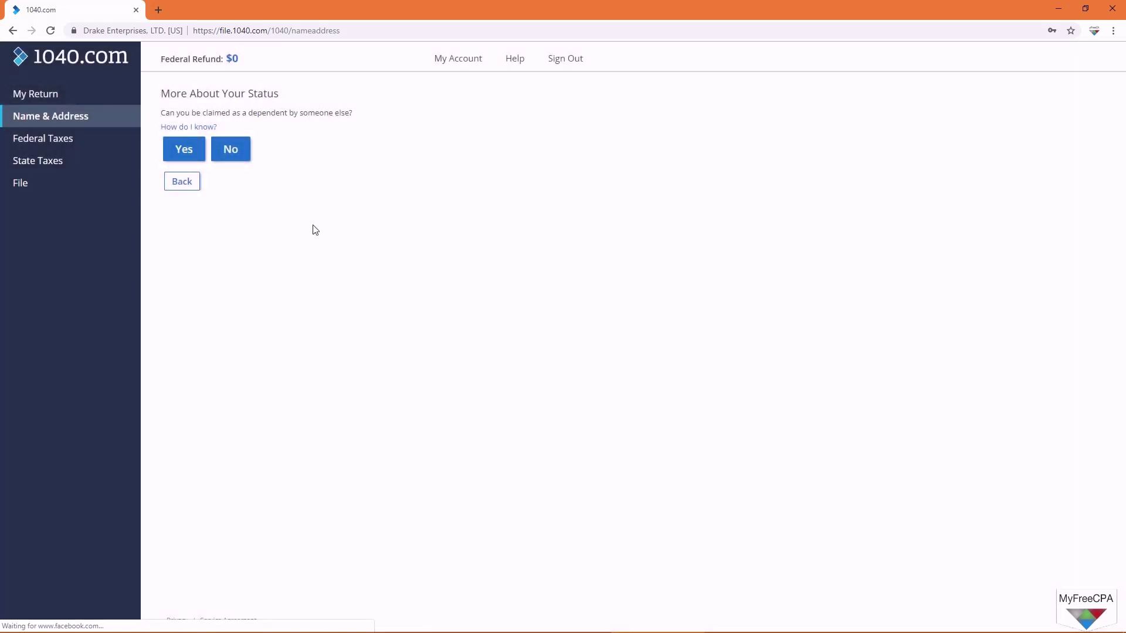
{"action": "left_click", "coordinate": [232, 153]}
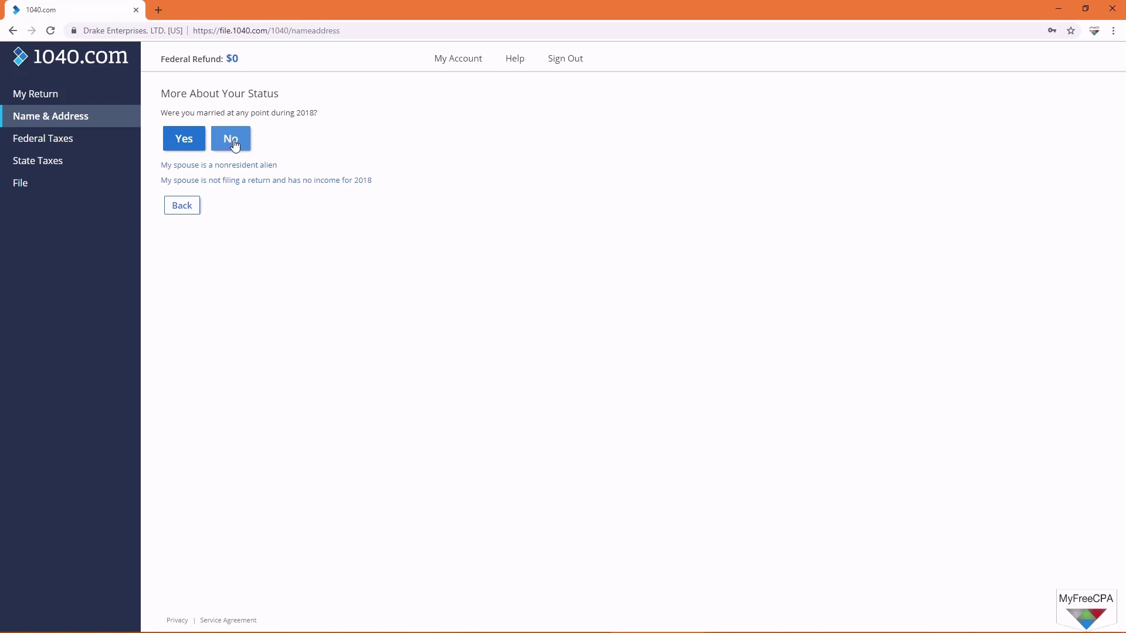
{"action": "left_click", "coordinate": [234, 143]}
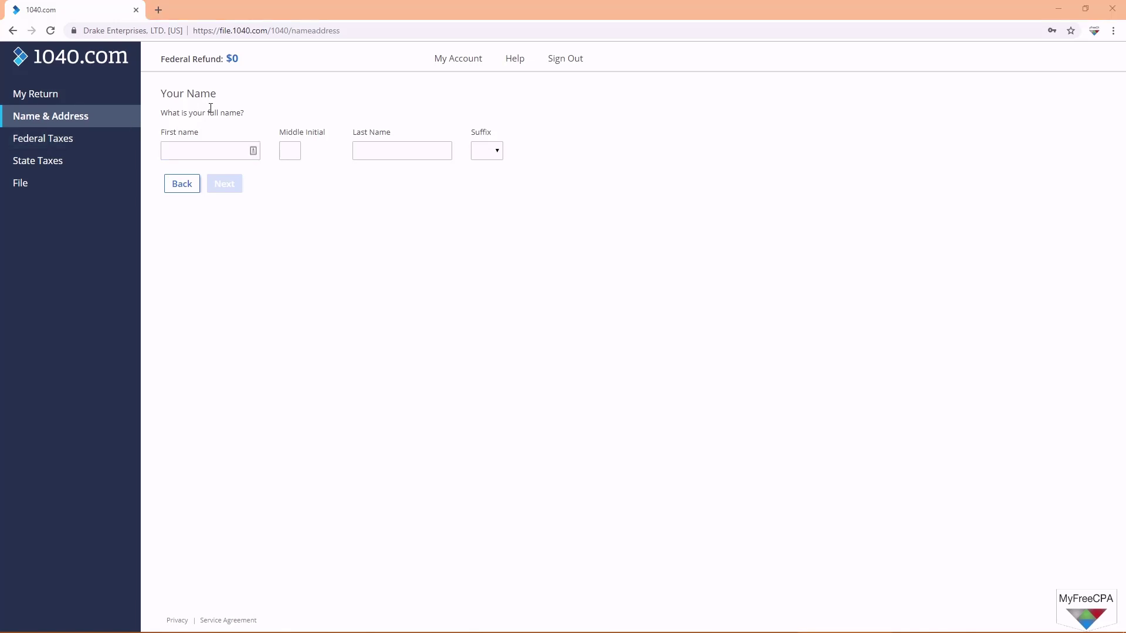
Step: Enter the taxpayer's first and last name and social security number
{"action": "left_click", "coordinate": [209, 149]}
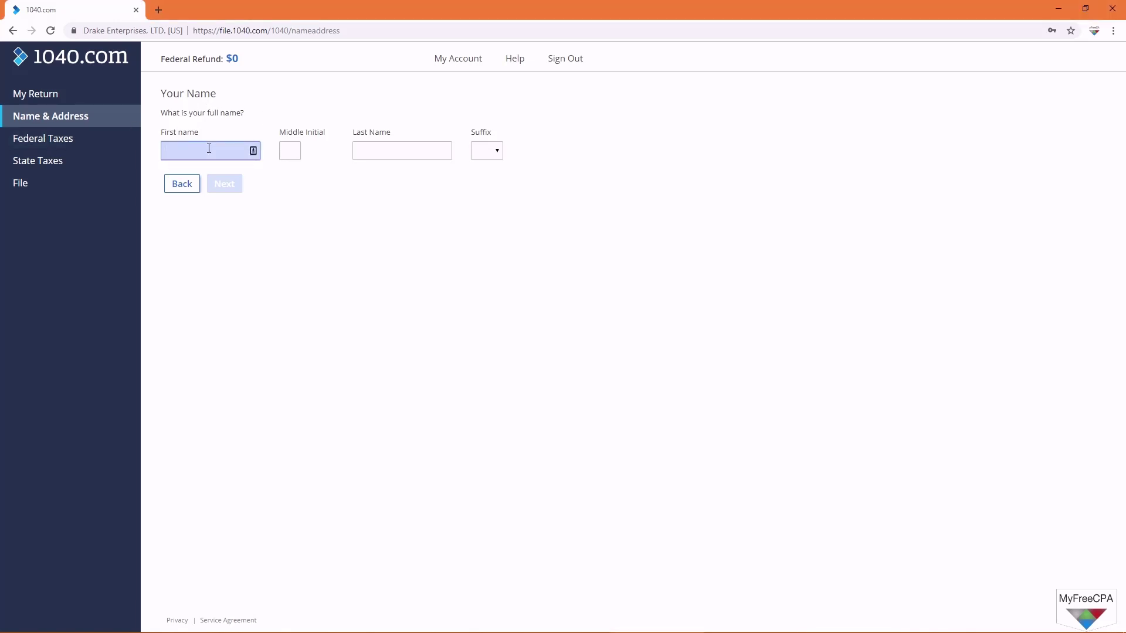
{"action": "type", "text": "Doyour"}
{"action": "left_click", "coordinate": [377, 150]}
{"action": "type", "text": "Own"}
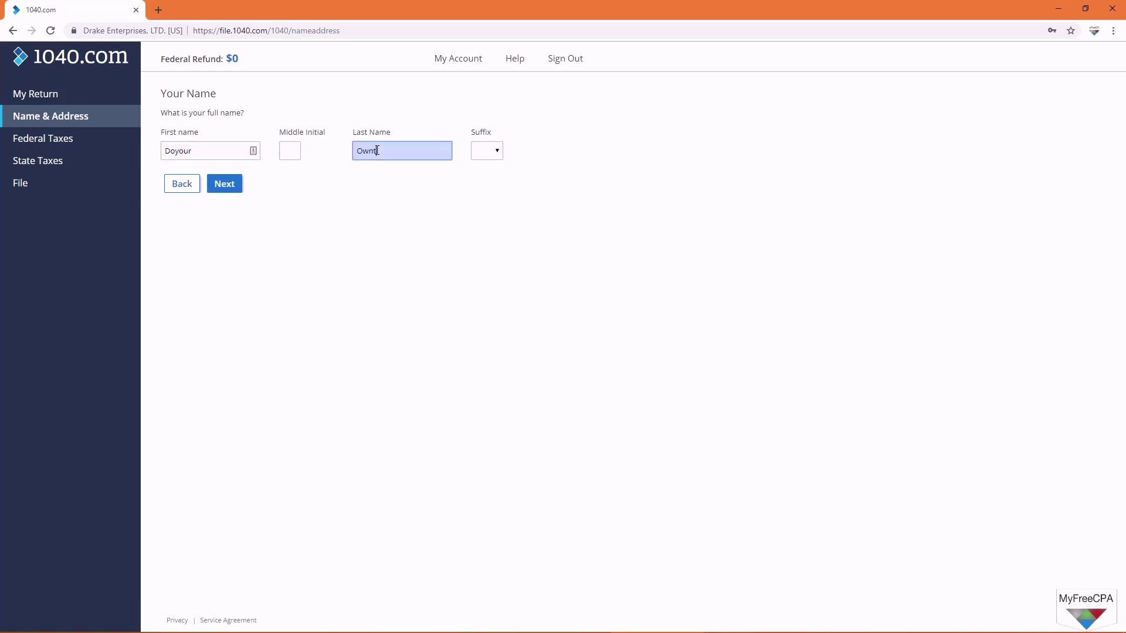
{"action": "type", "text": "taxes"}
{"action": "left_click", "coordinate": [223, 185]}
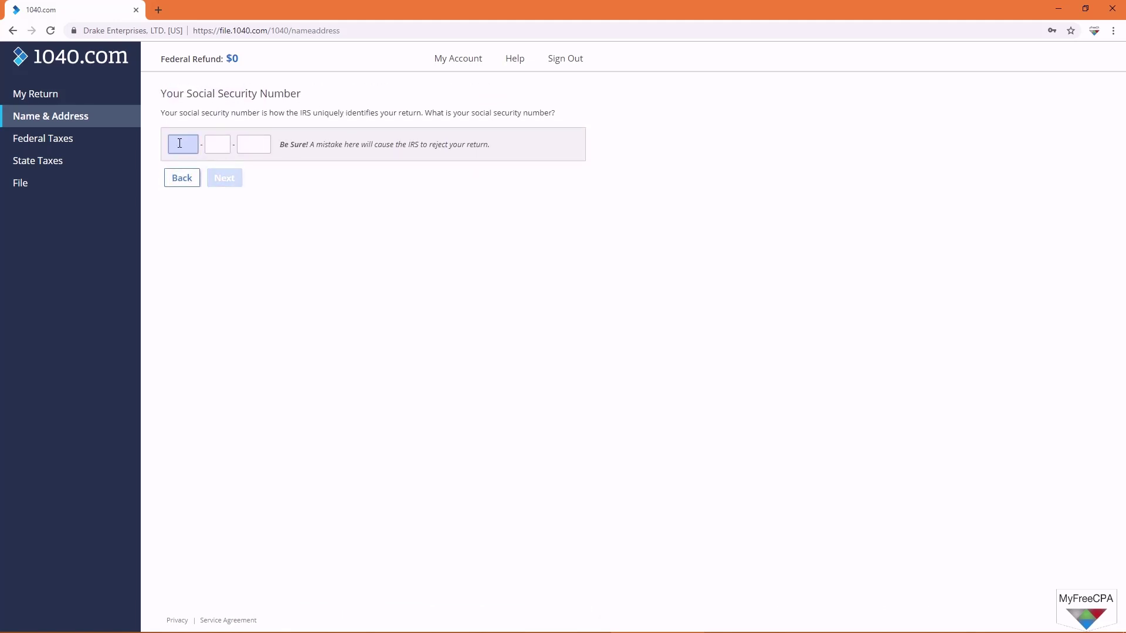
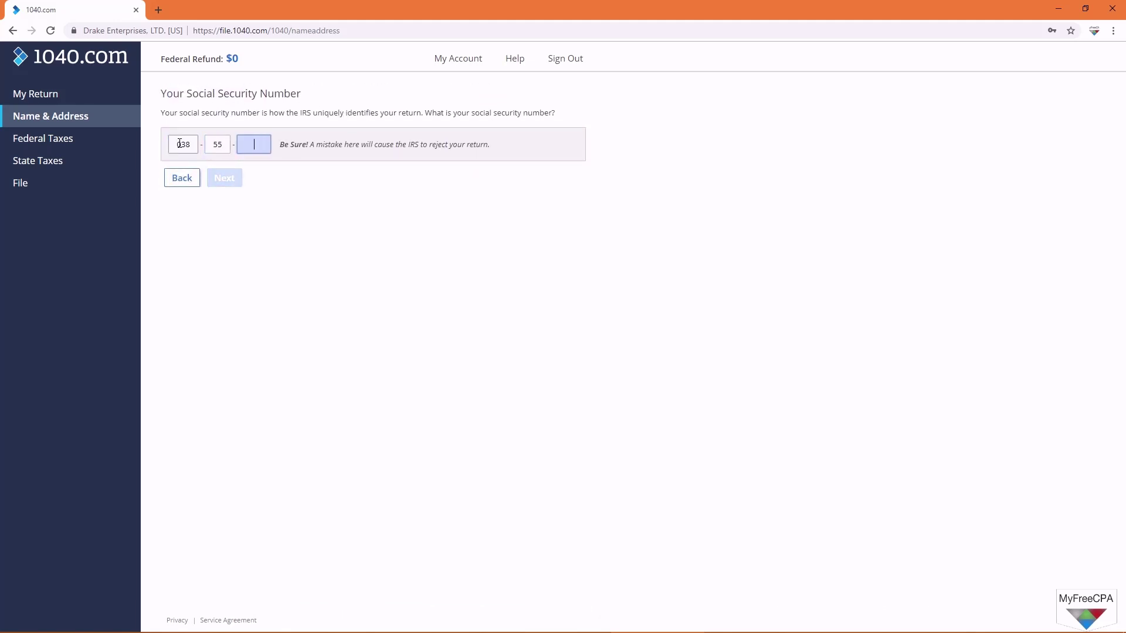
{"action": "left_click", "coordinate": [226, 177]}
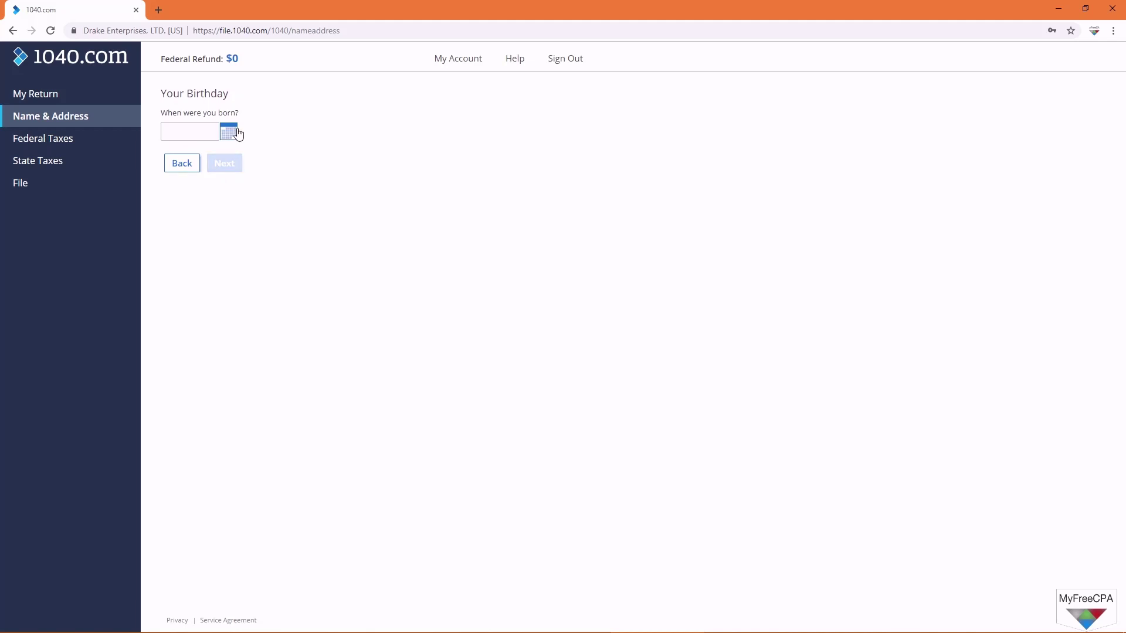
Step: Enter the taxpayer's birth date and occupation 'asdf'
{"action": "left_click", "coordinate": [236, 133]}
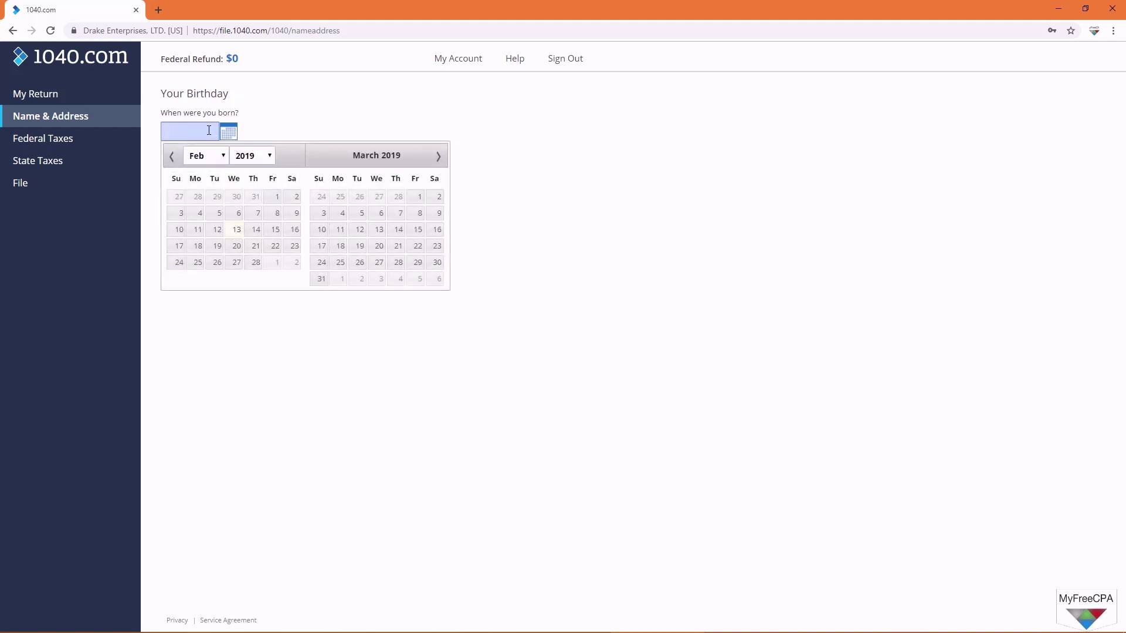
{"action": "type", "text": "03"}
{"action": "type", "text": "15/1980"}
{"action": "key", "text": "Tab"}
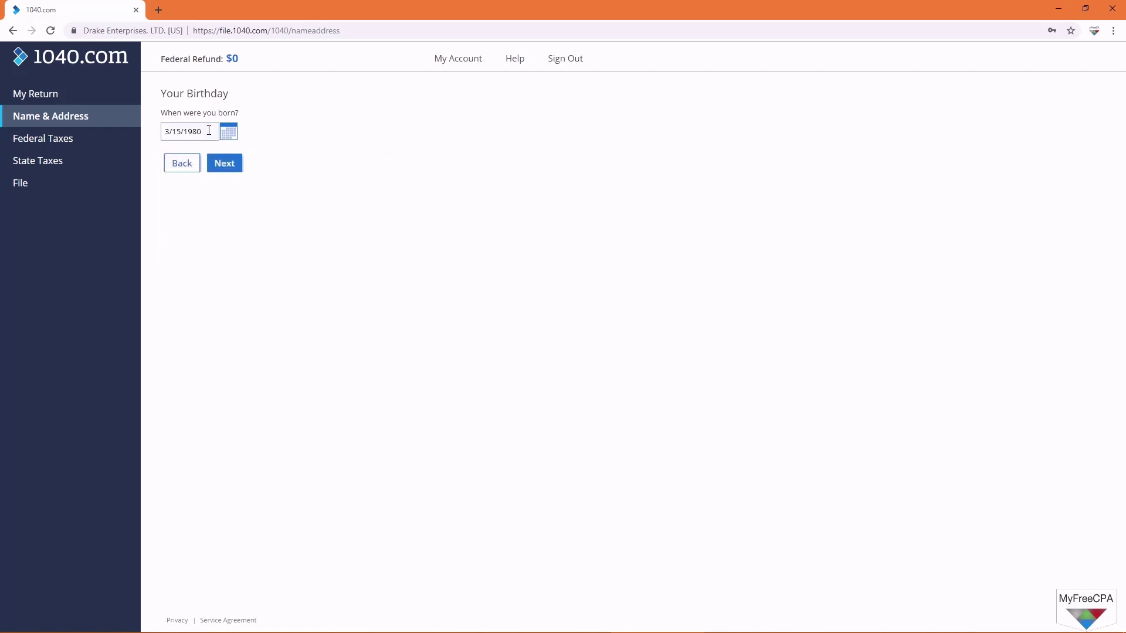
{"action": "left_click", "coordinate": [228, 163]}
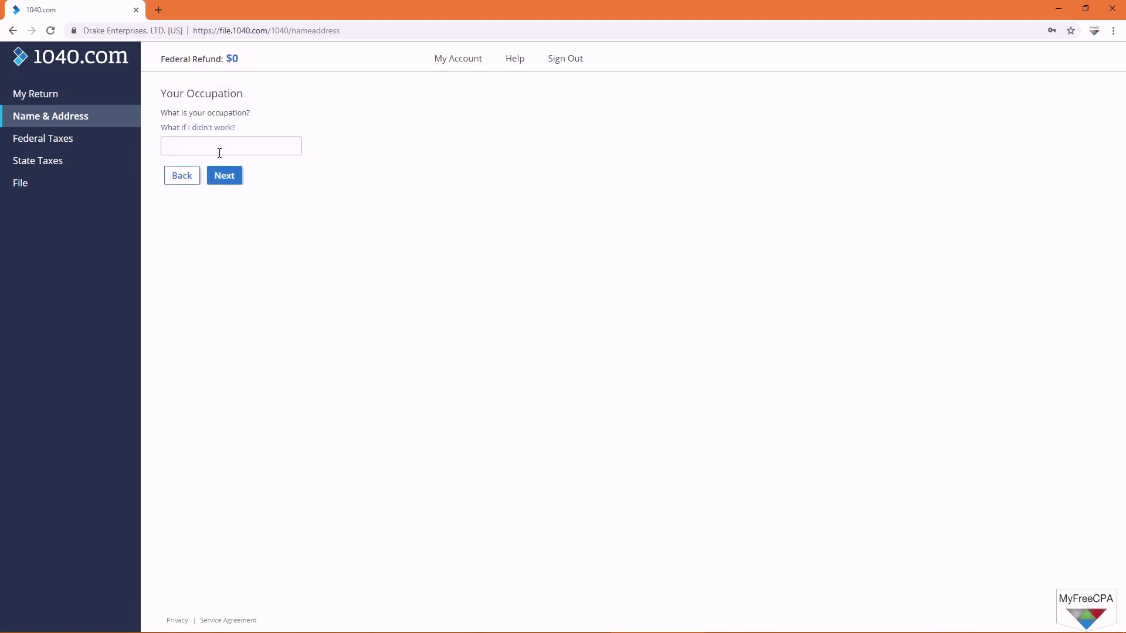
{"action": "left_click", "coordinate": [220, 152]}
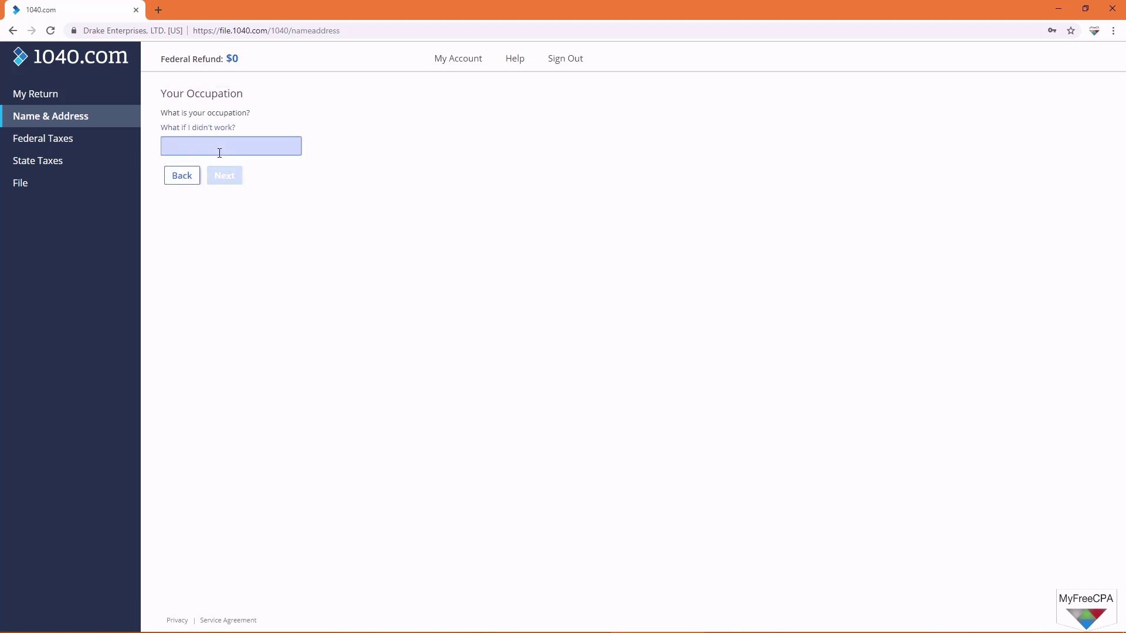
{"action": "type", "text": "asdf"}
{"action": "key", "text": "Return"}
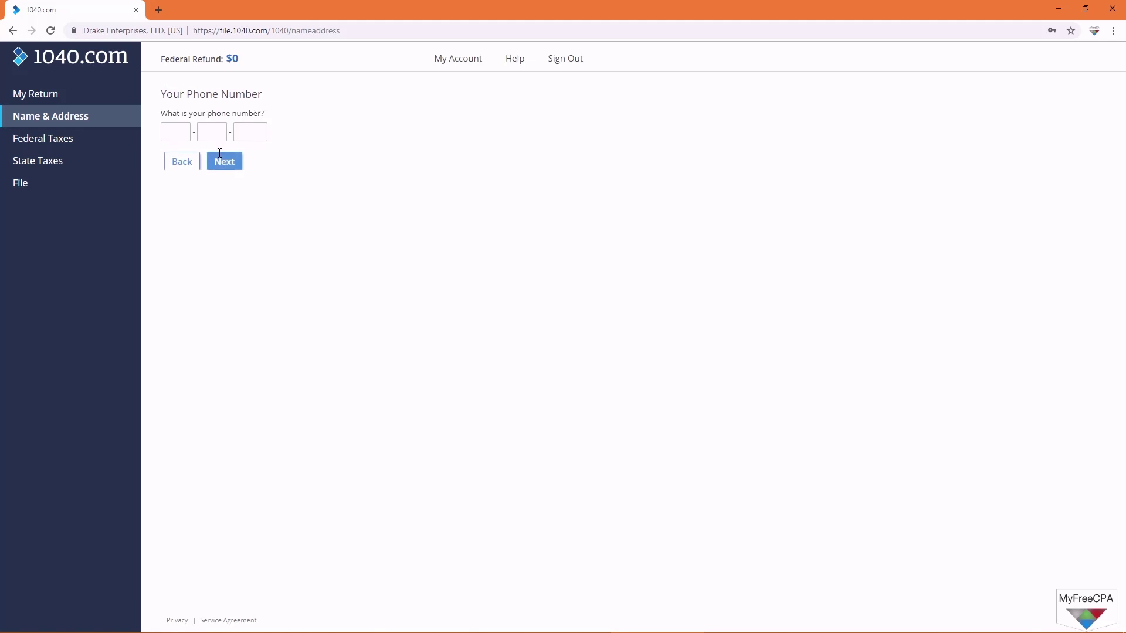
Step: Enter the taxpayer's phone number, correcting its last digit
{"action": "type", "text": "401"}
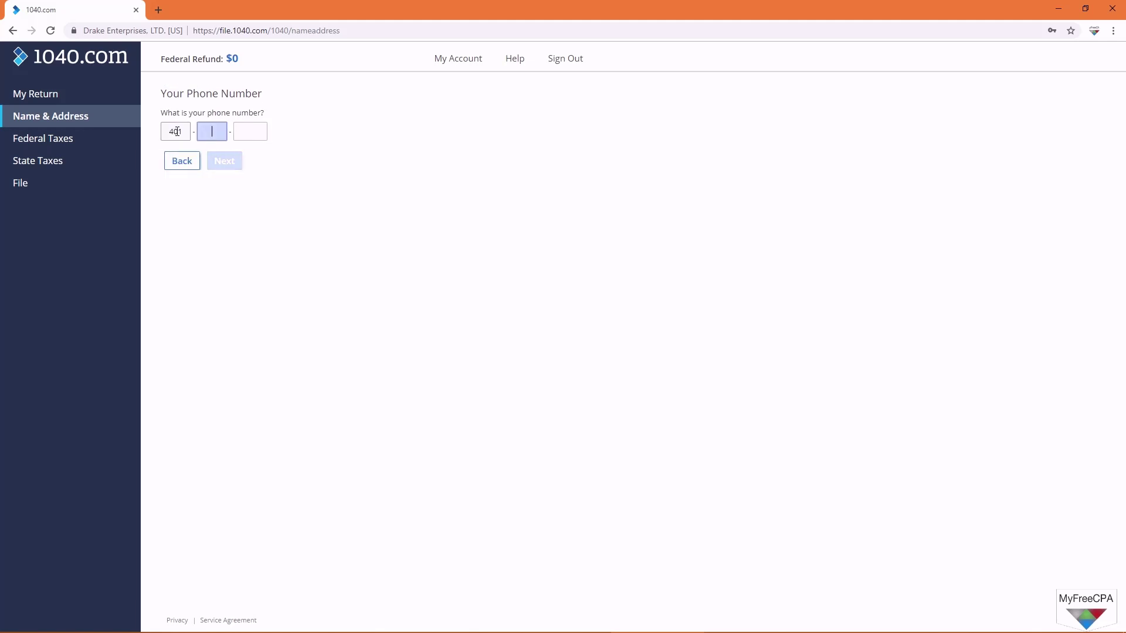
{"action": "type", "text": "5555787"}
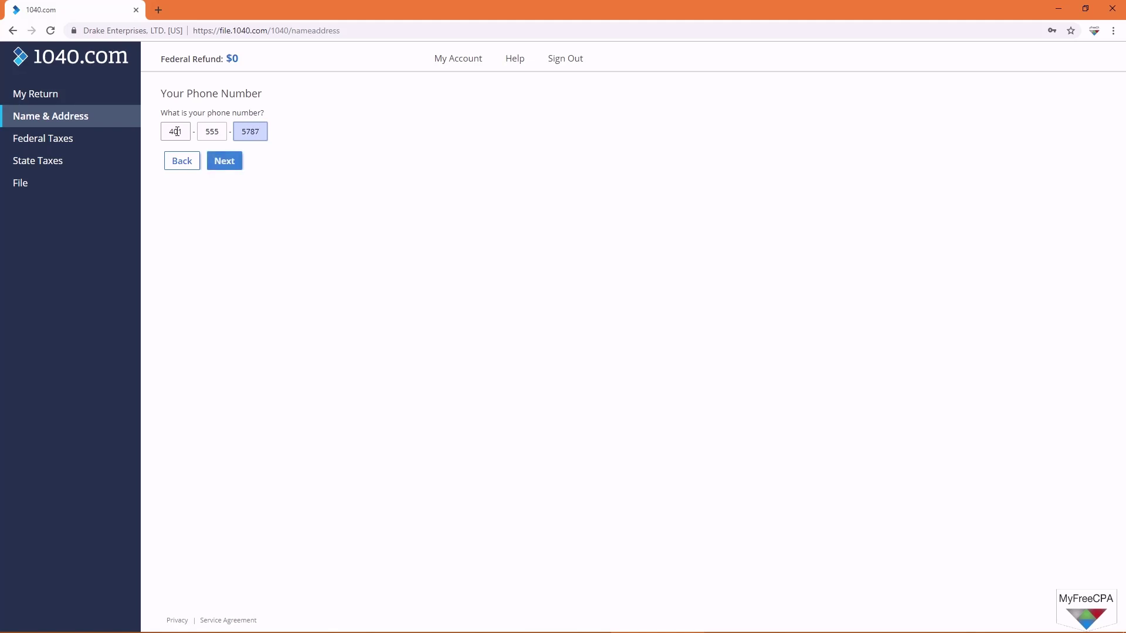
{"action": "key", "text": "BackSpace"}
{"action": "type", "text": "5"}
{"action": "left_click", "coordinate": [224, 162]}
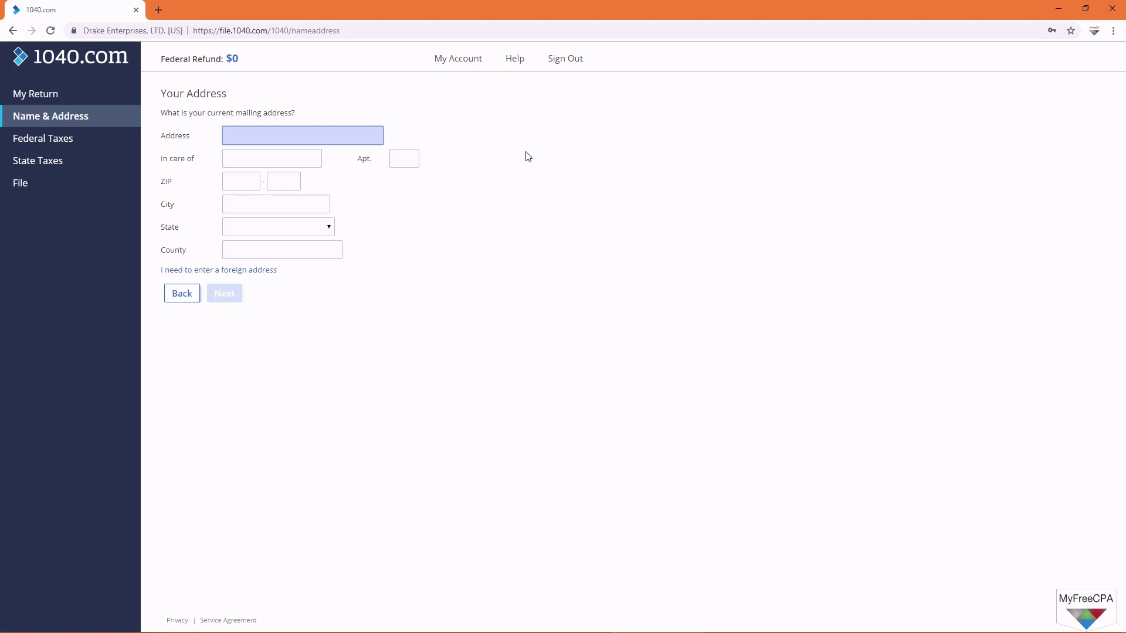
Step: Enter the street address and ZIP code so city, state and county autofill
{"action": "type", "text": "Taxes bBlvd"}
{"action": "left_click", "coordinate": [227, 135]}
{"action": "type", "text": "12"}
{"action": "left_click", "coordinate": [237, 181]}
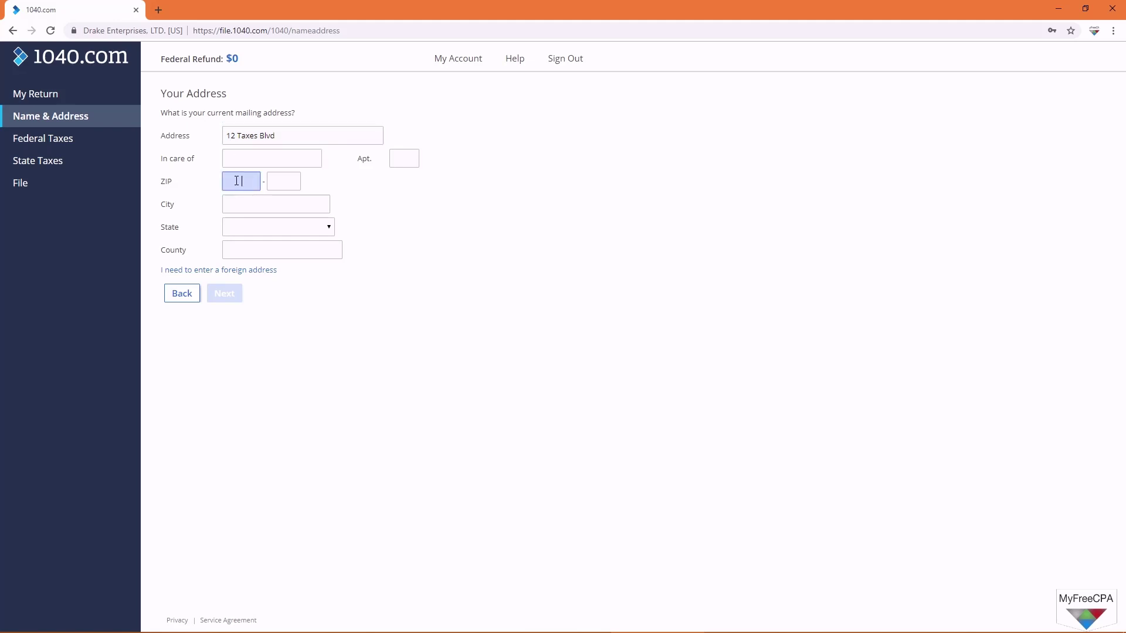
{"action": "type", "text": "12920"}
{"action": "key", "text": "Tab"}
{"action": "key", "text": "Tab"}
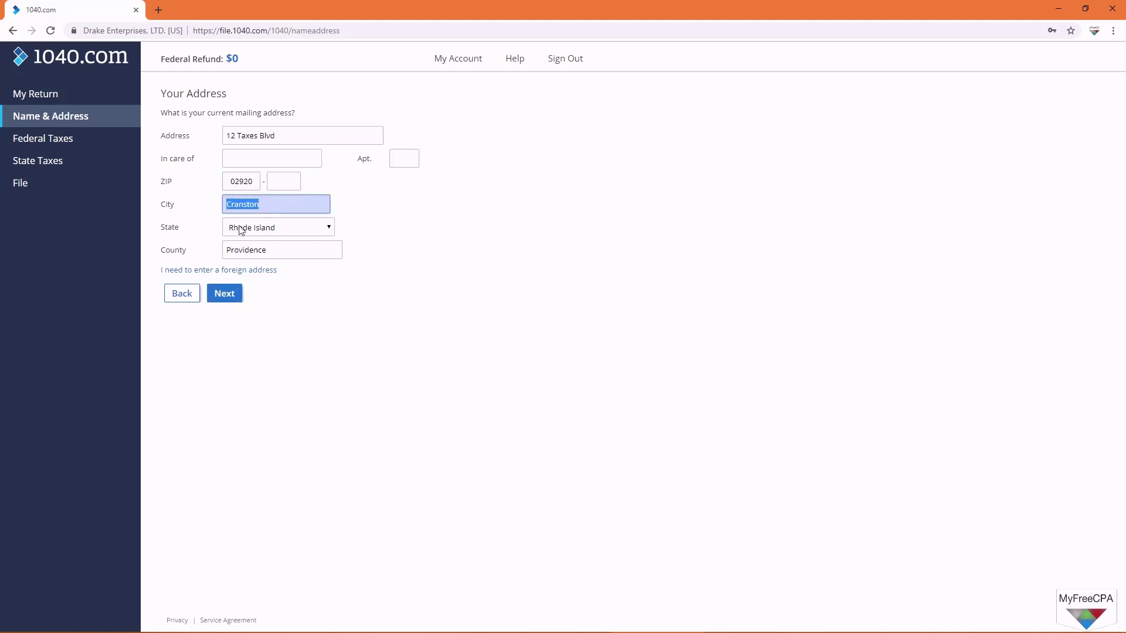
{"action": "left_click", "coordinate": [221, 294]}
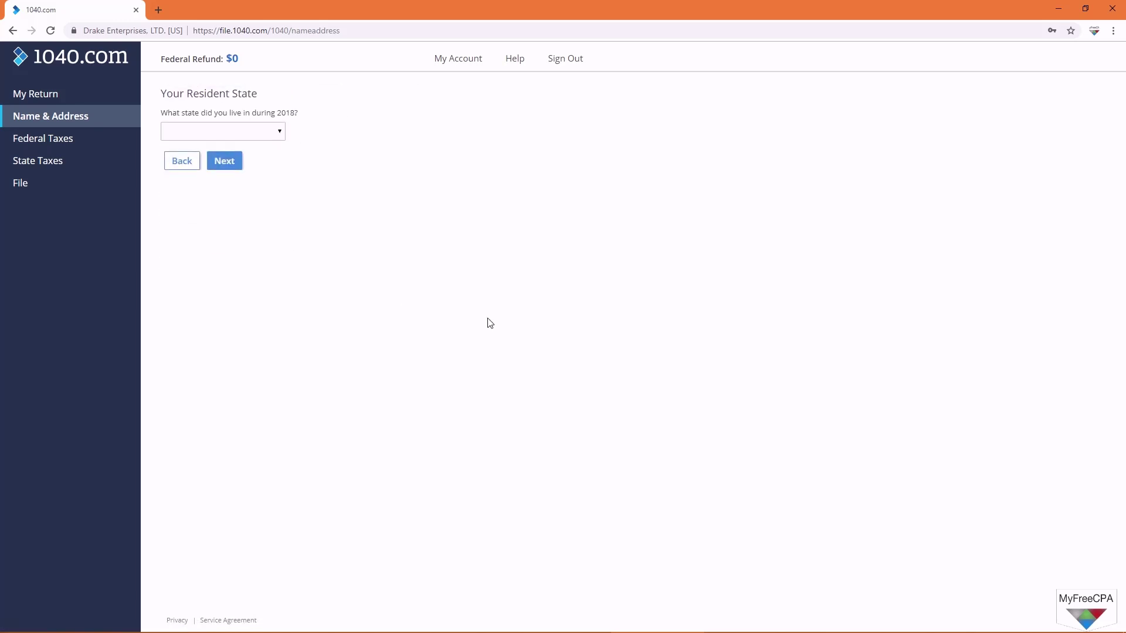
Step: Set Rhode Island as the 2018 resident state
{"action": "left_click", "coordinate": [248, 130]}
{"action": "key", "text": "r"}
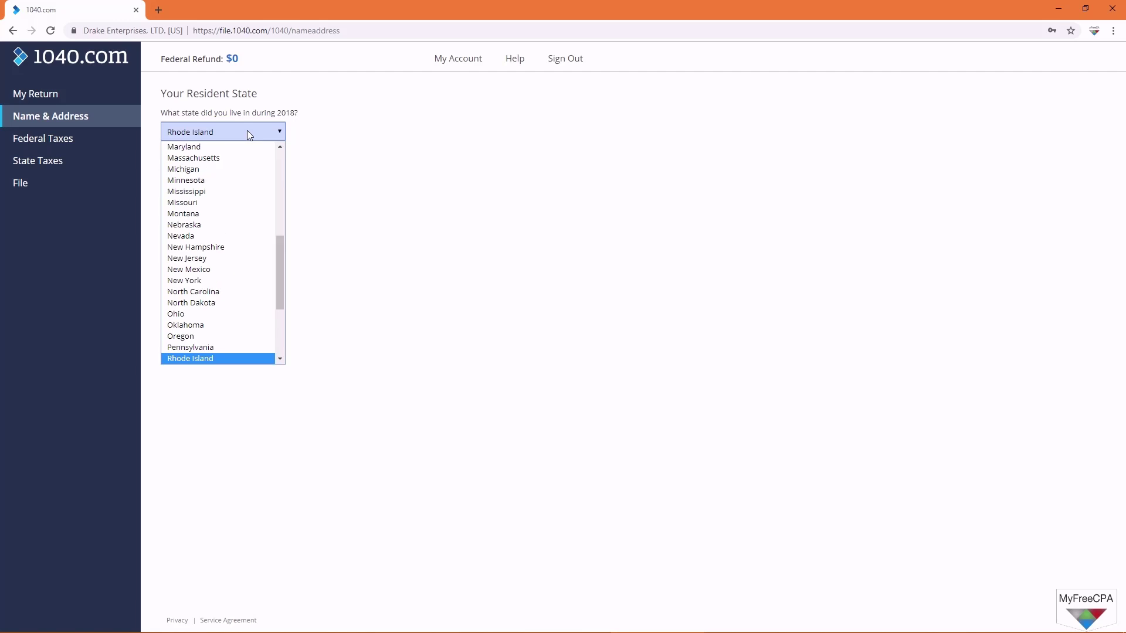
{"action": "left_click", "coordinate": [215, 358]}
{"action": "left_click", "coordinate": [232, 164]}
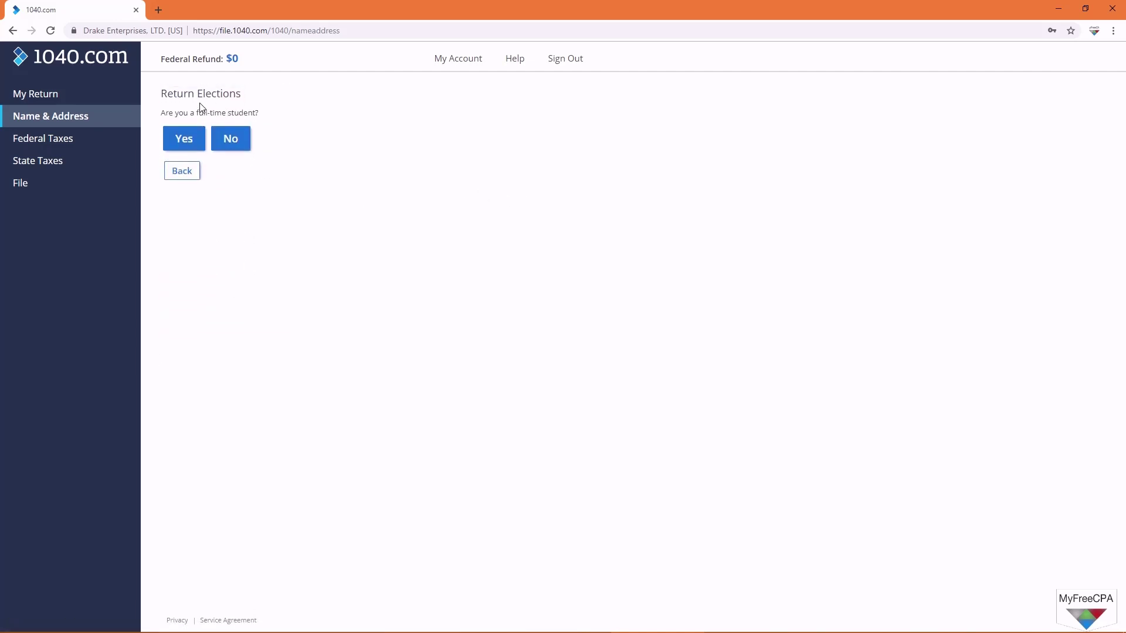
Step: Answer No to full-time student, campaign fund and blindness questions, and add a state return
{"action": "left_click", "coordinate": [235, 144]}
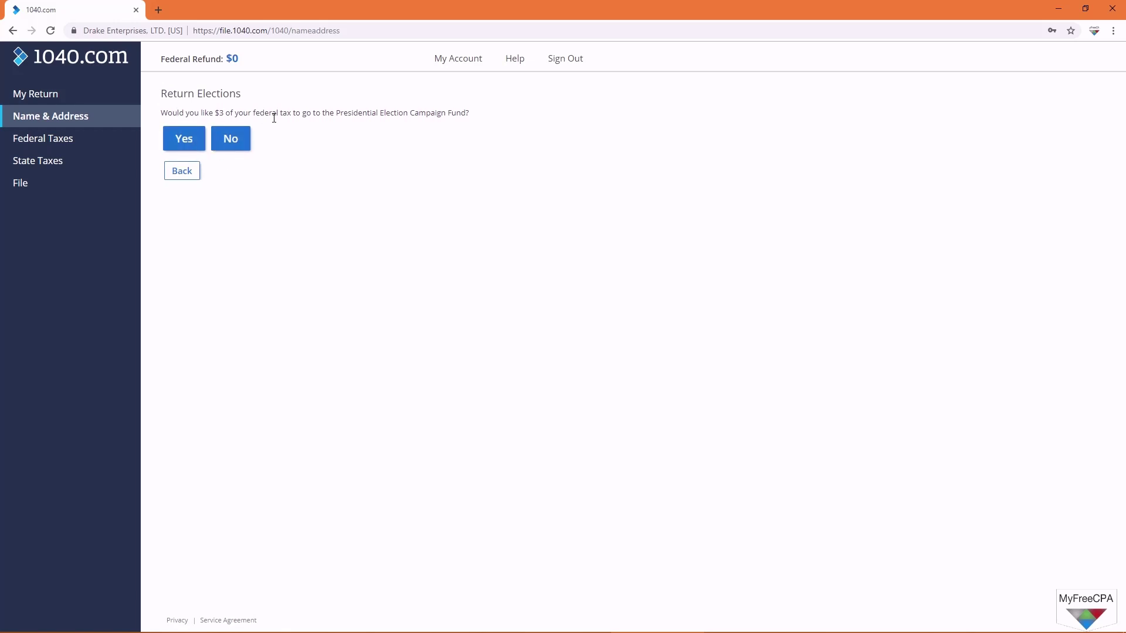
{"action": "left_click", "coordinate": [240, 140]}
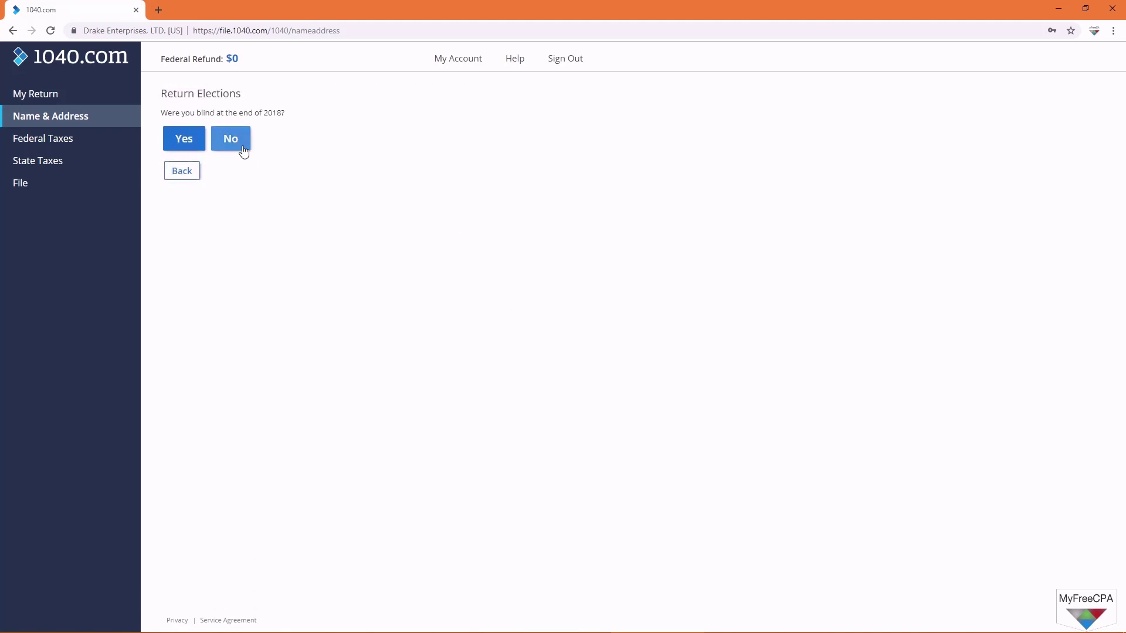
{"action": "left_click", "coordinate": [243, 151]}
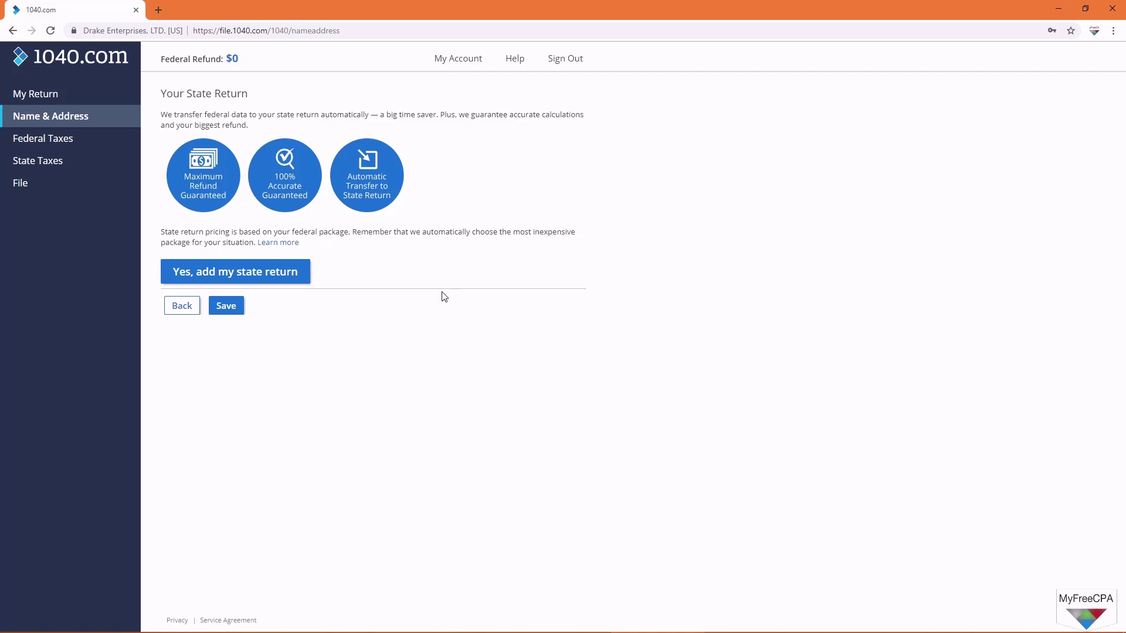
{"action": "left_click", "coordinate": [278, 284]}
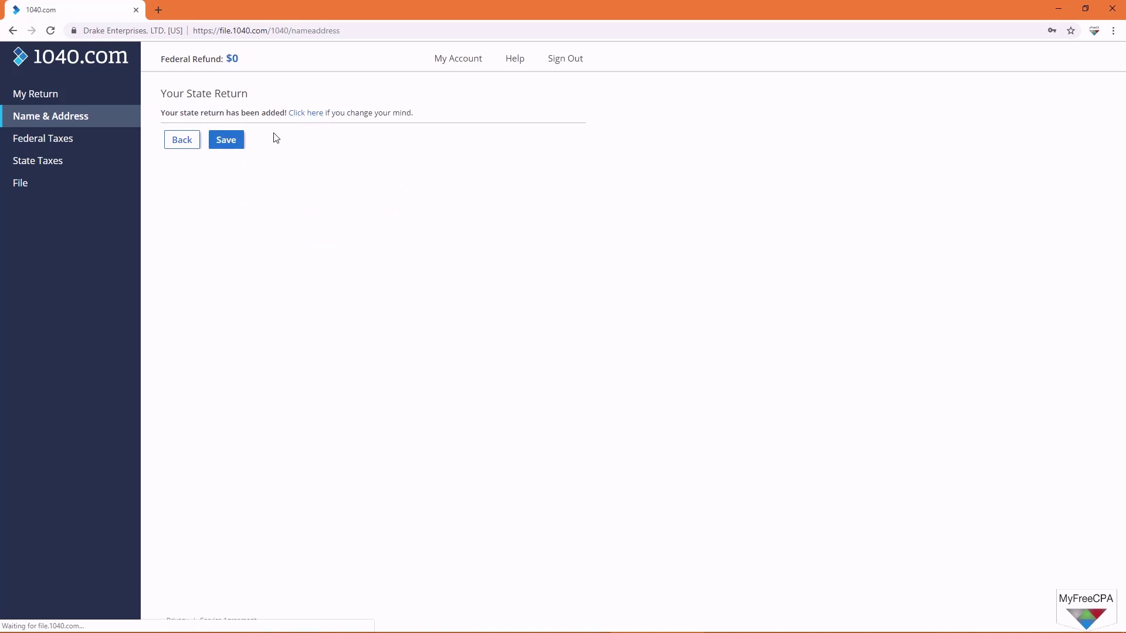
{"action": "left_click", "coordinate": [236, 144]}
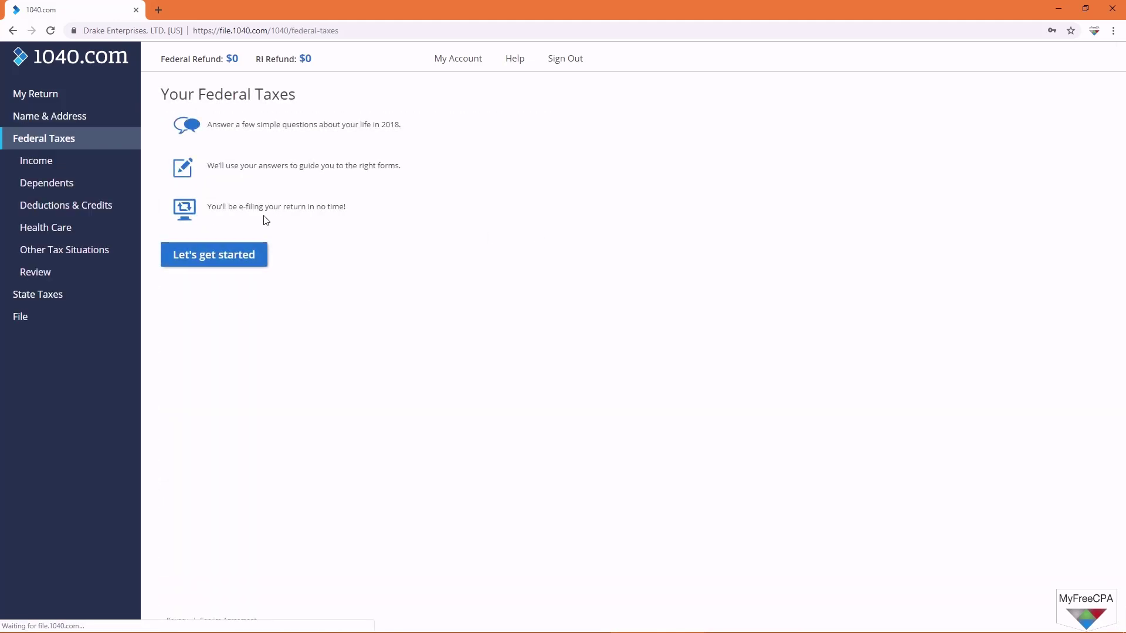
Step: Start a W-2 entry marked as the taxpayer's own and go to the Employer EIN field
{"action": "left_click", "coordinate": [229, 257]}
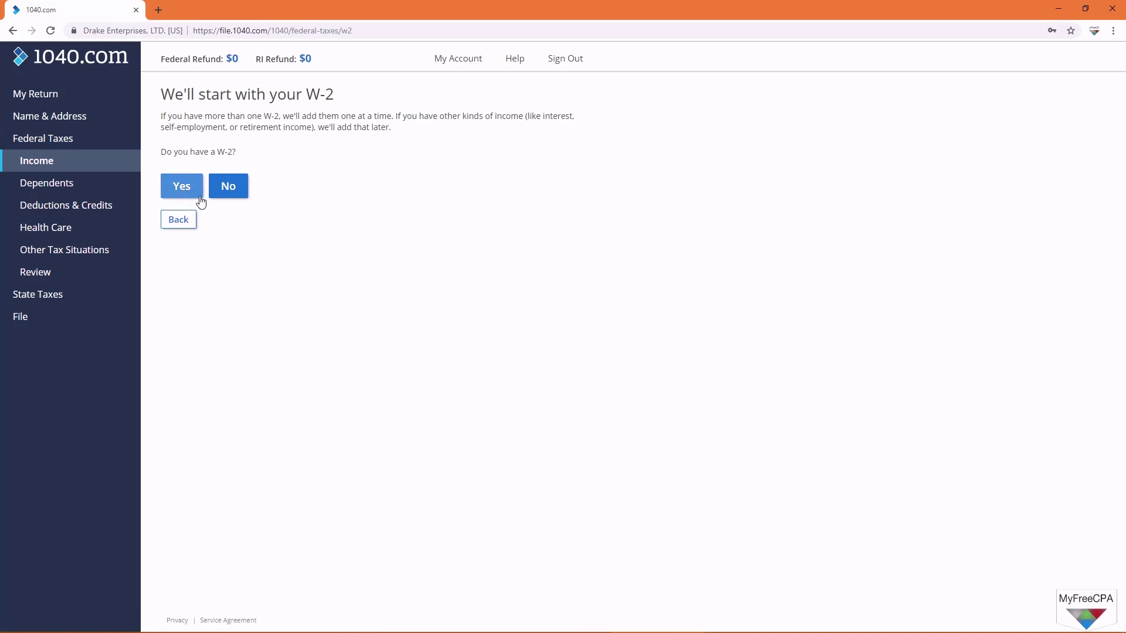
{"action": "left_click", "coordinate": [182, 188]}
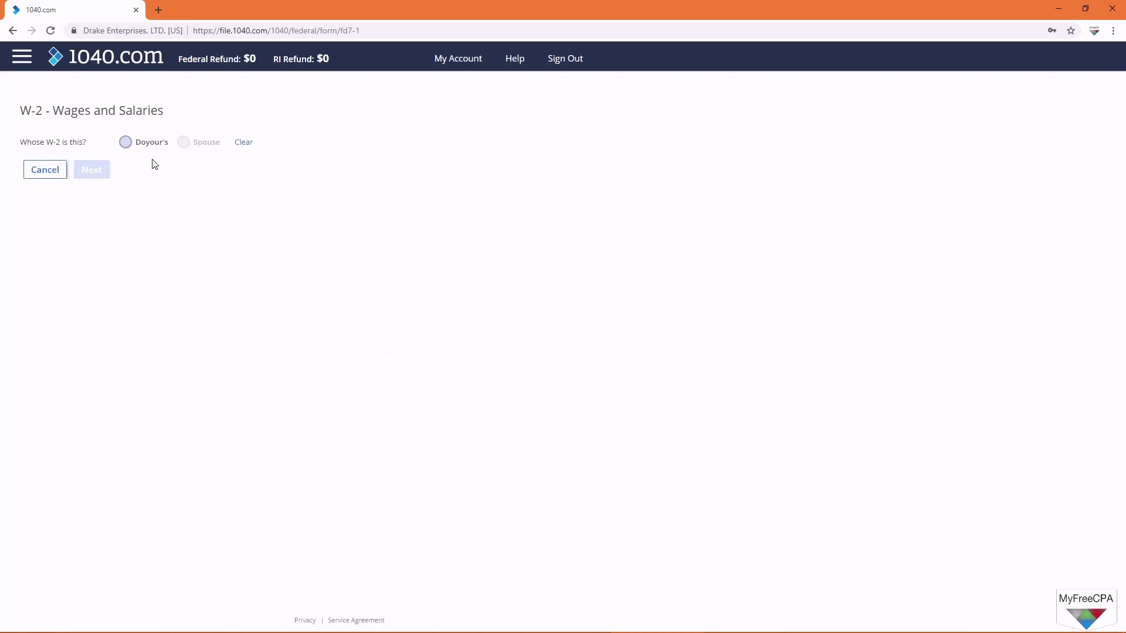
{"action": "left_click", "coordinate": [125, 142]}
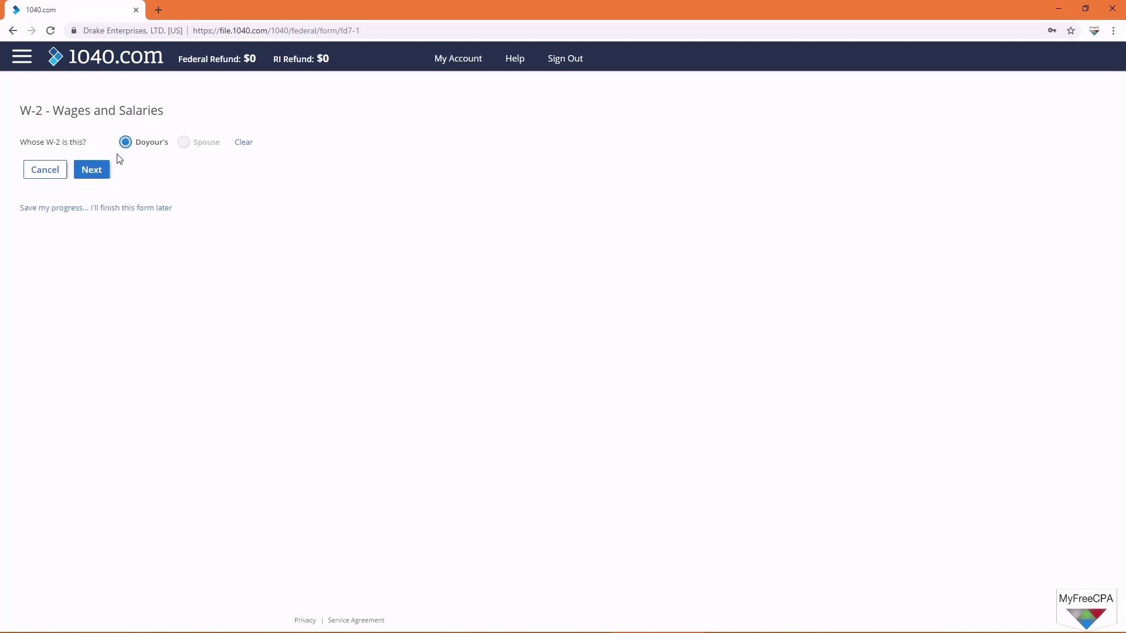
{"action": "left_click", "coordinate": [105, 170]}
{"action": "left_click", "coordinate": [101, 211]}
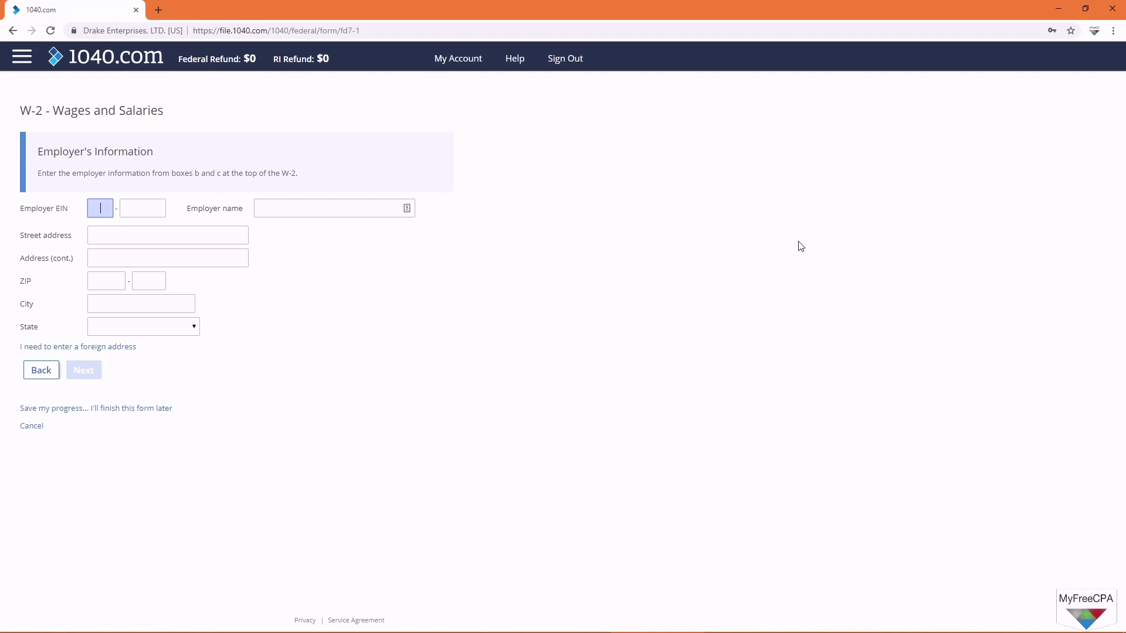
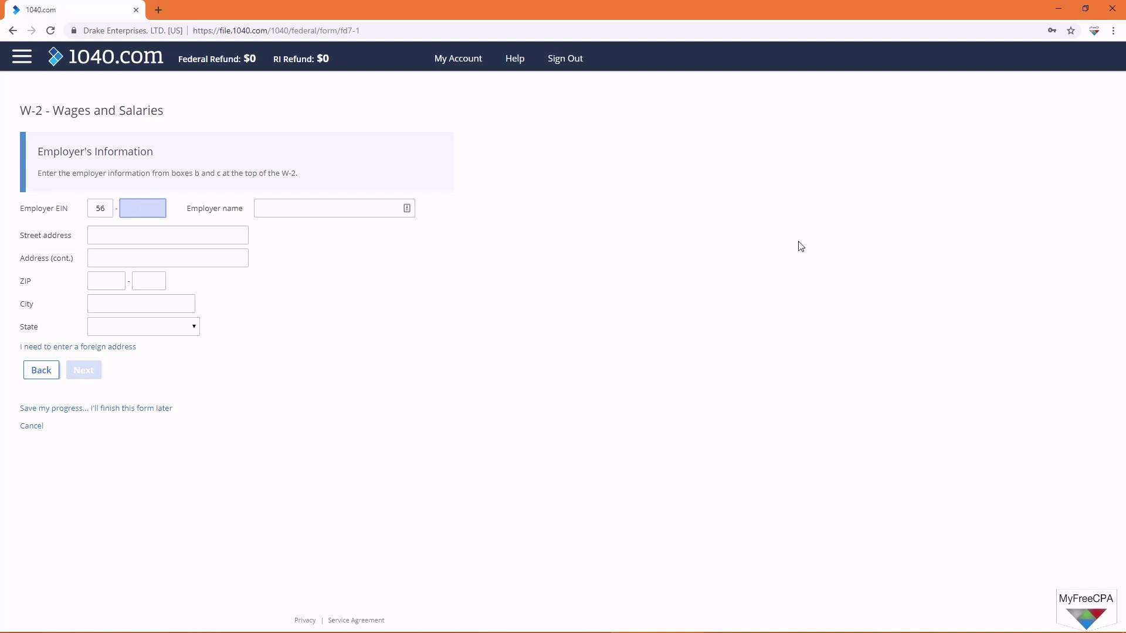
Step: Enter the employer's EIN and correct the employer name to MyFreeCPA LLC
{"action": "key", "text": "Tab"}
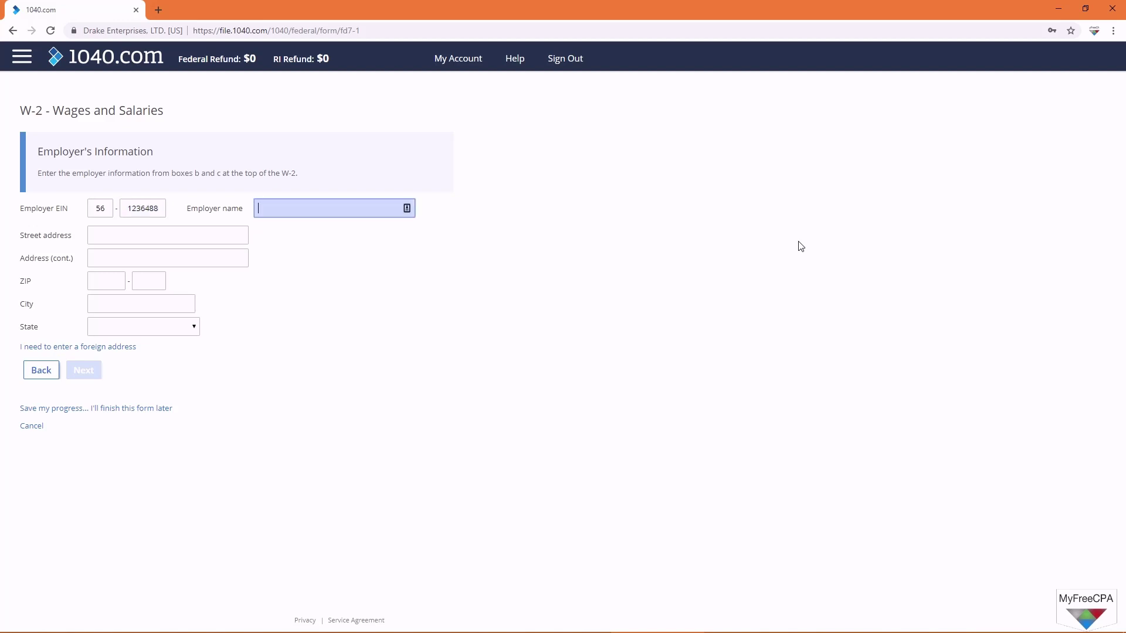
{"action": "type", "text": "Doyourowntaxes LLC"}
{"action": "left_click", "coordinate": [118, 234]}
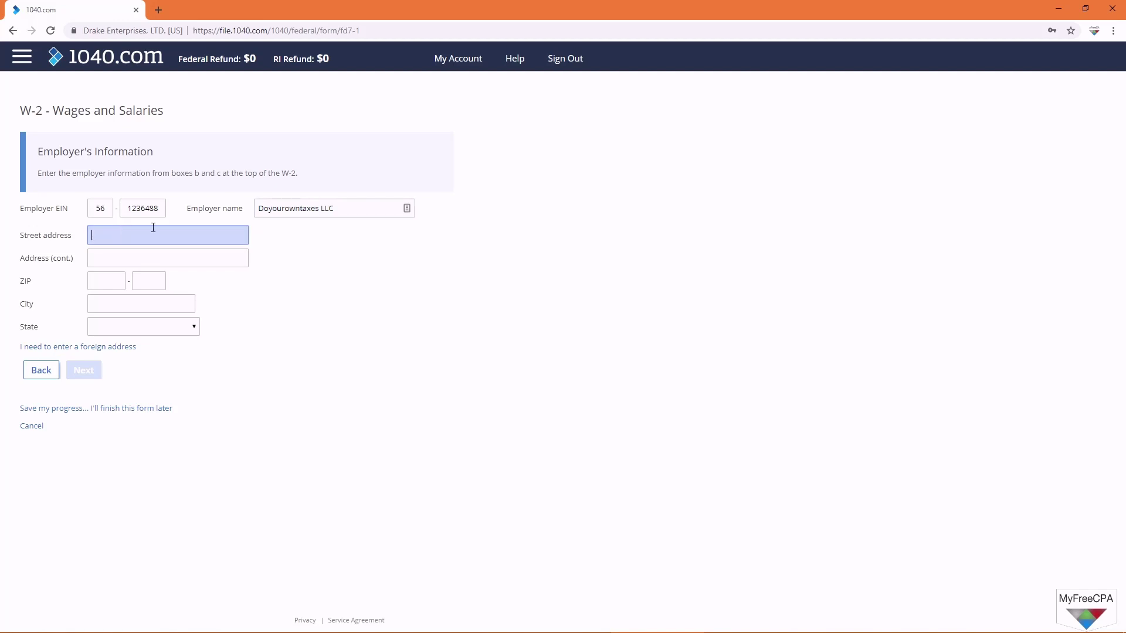
{"action": "left_click_drag", "start_coordinate": [319, 209], "coordinate": [196, 210]}
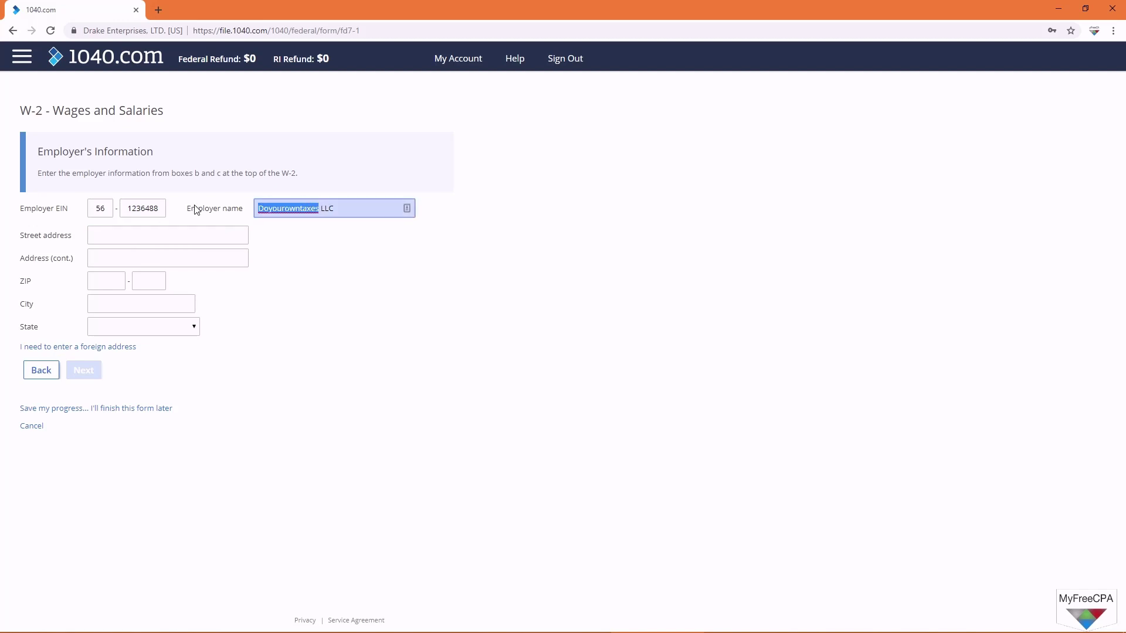
{"action": "type", "text": "MyFreeCPA"}
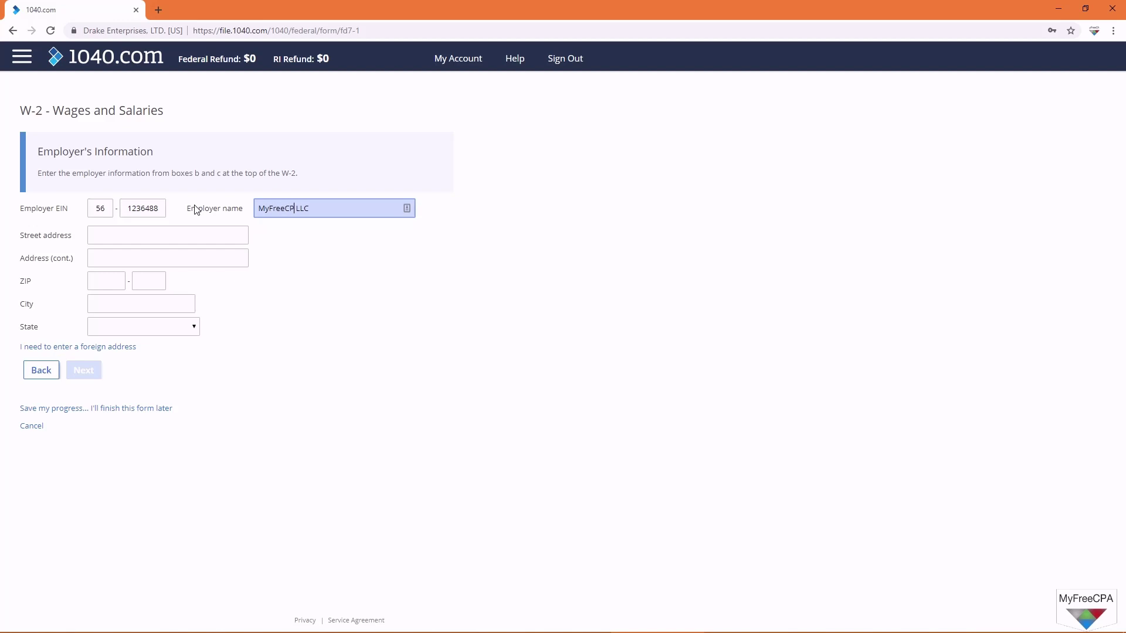
Step: Enter the employer's street address and ZIP code so Cranston, Rhode Island fills in, then continue
{"action": "left_click", "coordinate": [173, 239]}
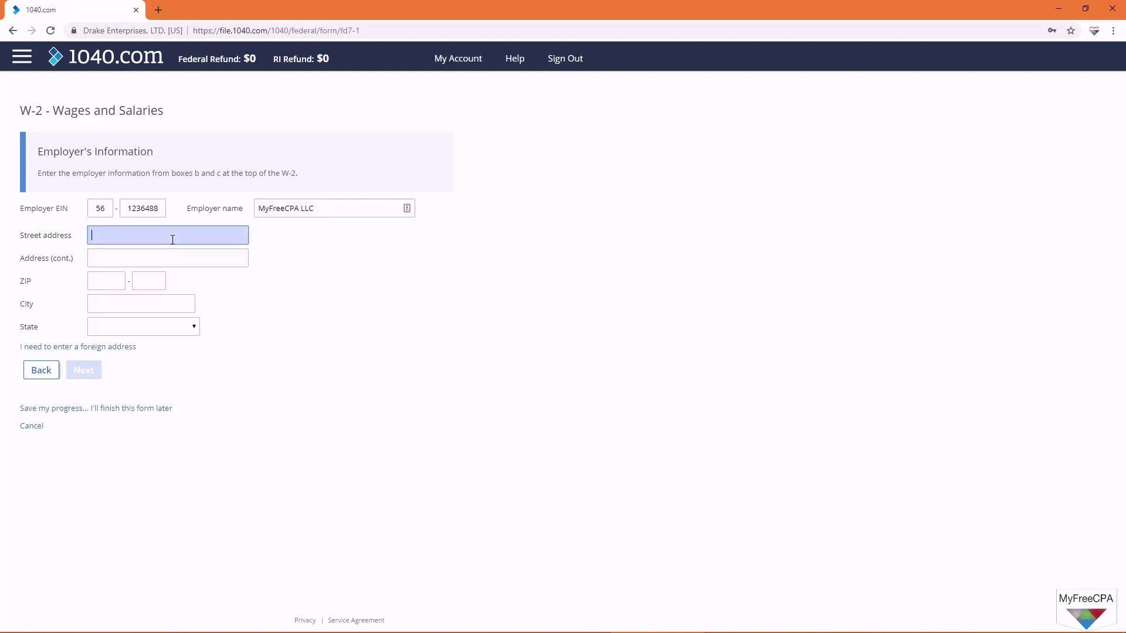
{"action": "type", "text": "PO Box 1234"}
{"action": "left_click", "coordinate": [106, 284]}
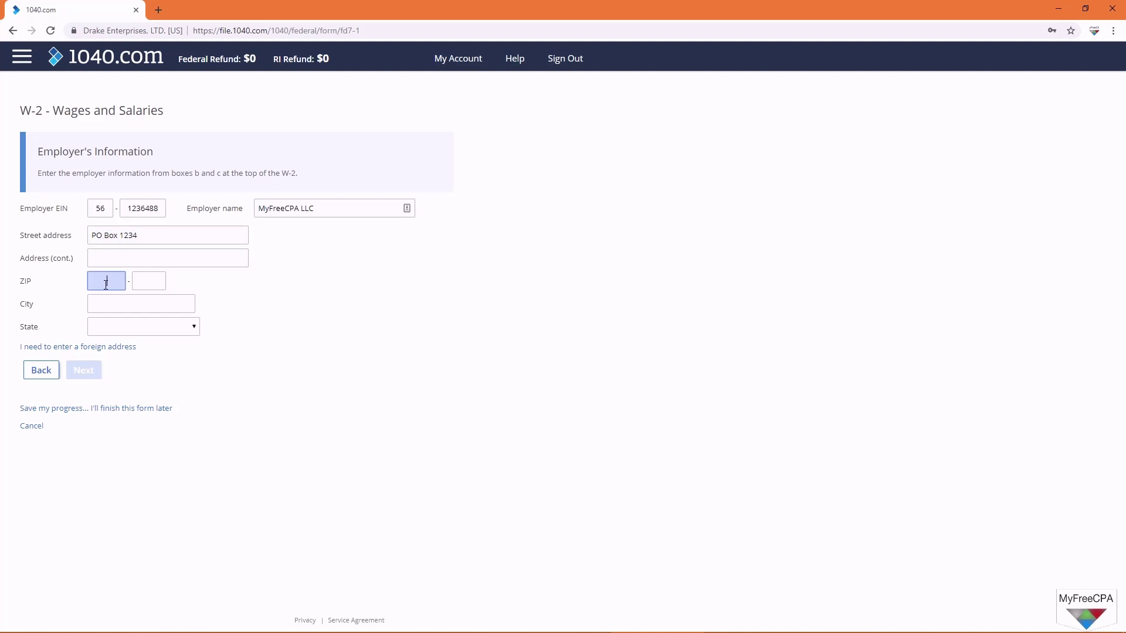
{"action": "type", "text": "02920"}
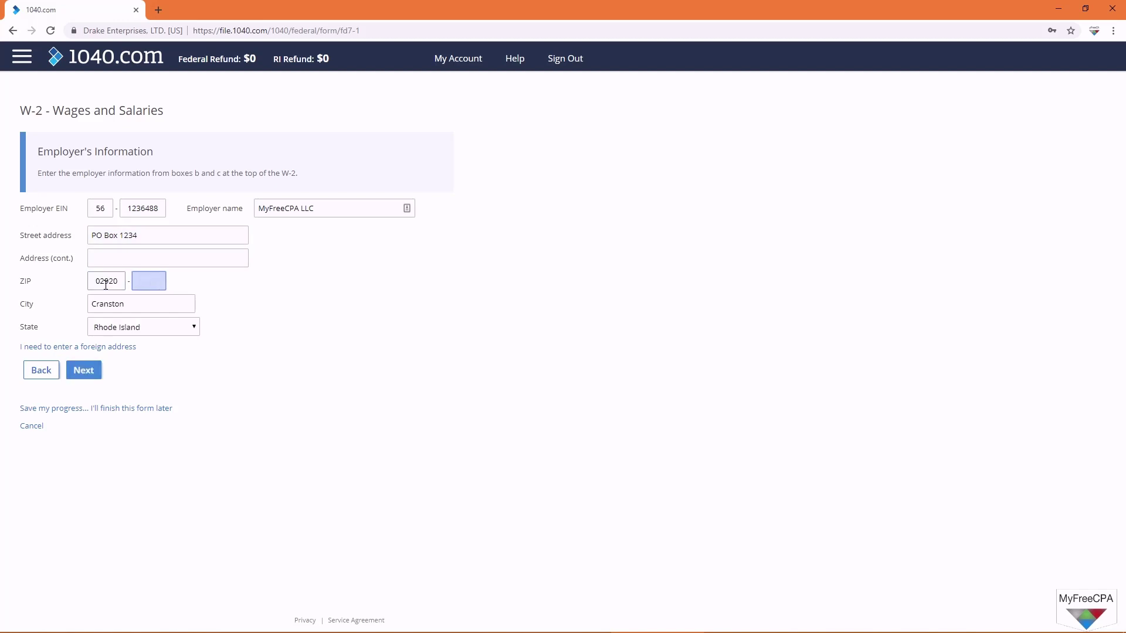
{"action": "left_click", "coordinate": [83, 370]}
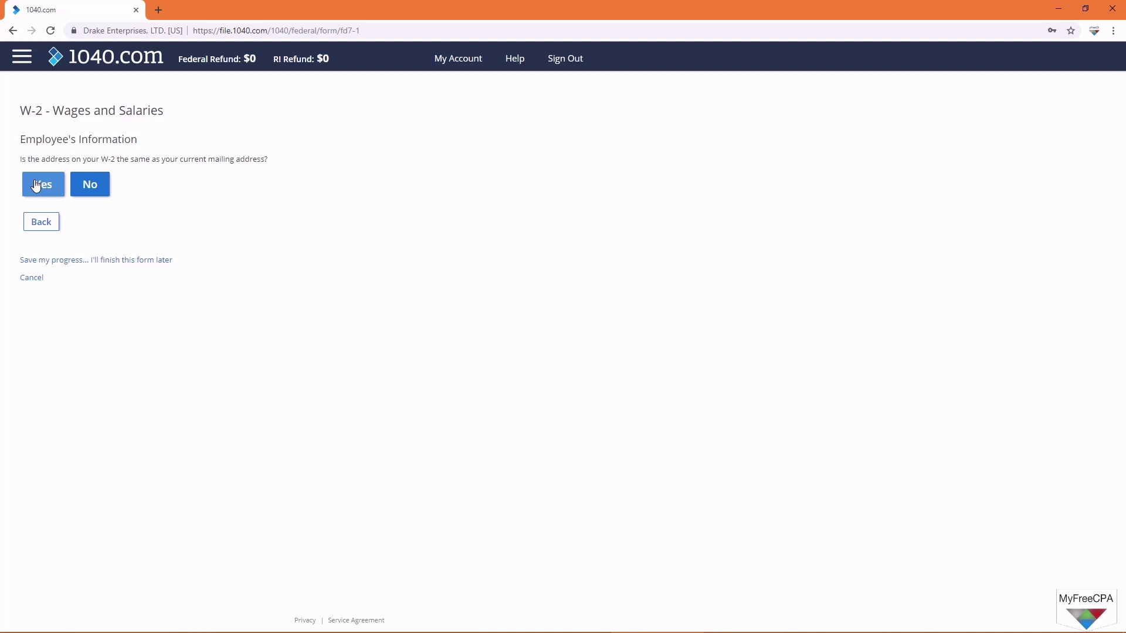
Step: Confirm the W-2 address matches the mailing address and enter 19,000 wages and 1,000 federal withholding
{"action": "left_click", "coordinate": [36, 185]}
{"action": "left_click", "coordinate": [177, 212]}
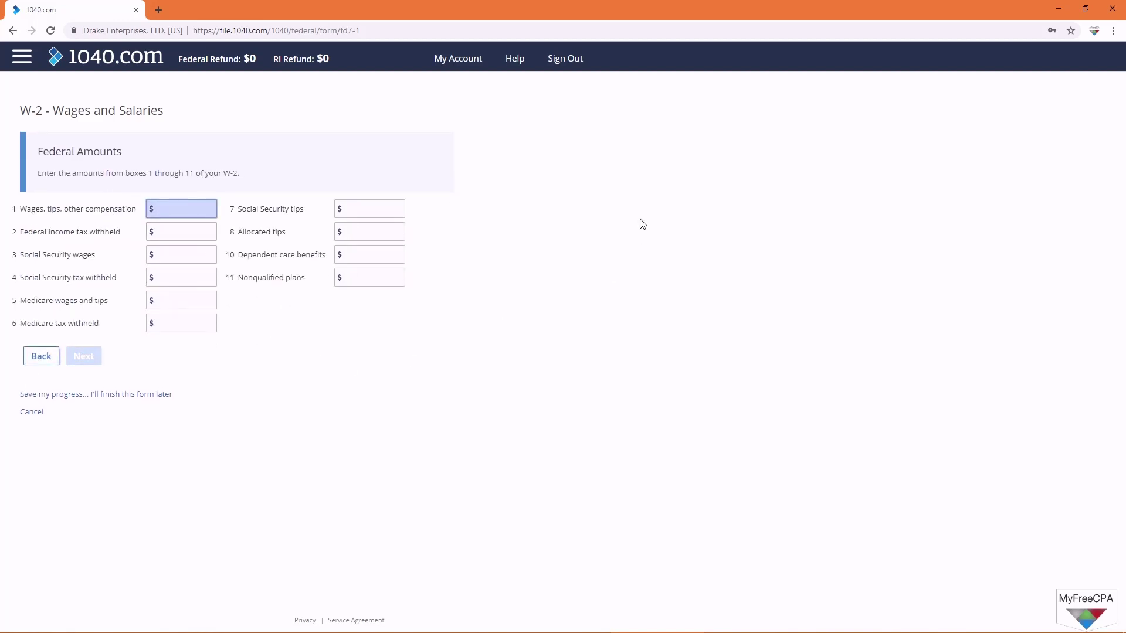
{"action": "type", "text": "190000"}
{"action": "key", "text": "Tab"}
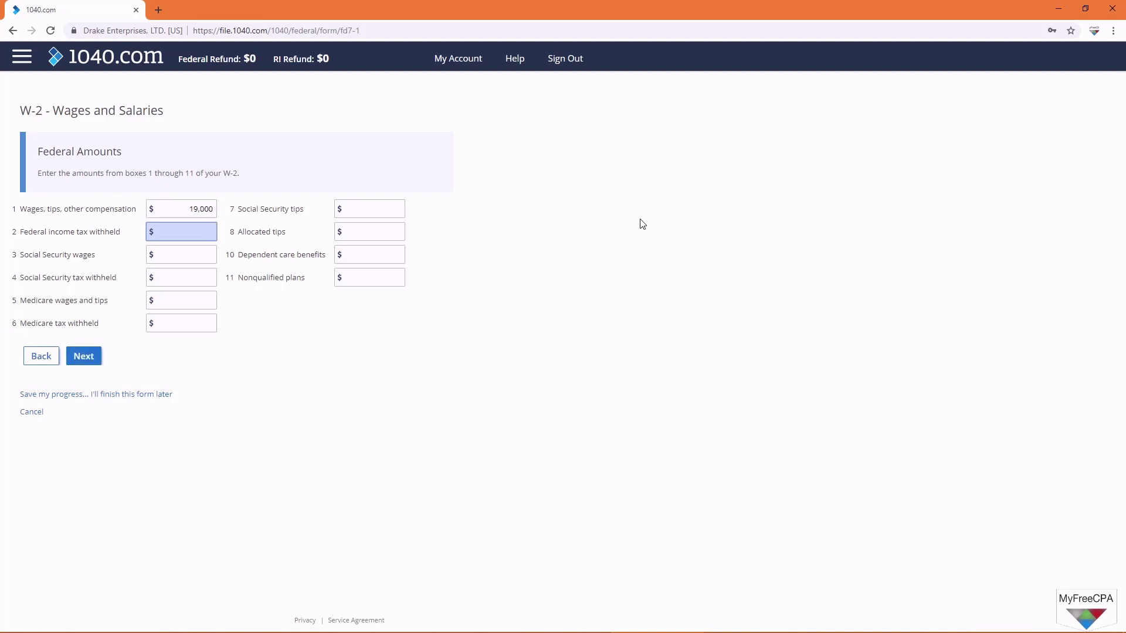
{"action": "type", "text": "1000"}
Step: Fill W-2 boxes 3–6: Social Security wages 190, SS tax 1,178, Medicare wages 19,000, Medicare tax 276
{"action": "key", "text": "Tab"}
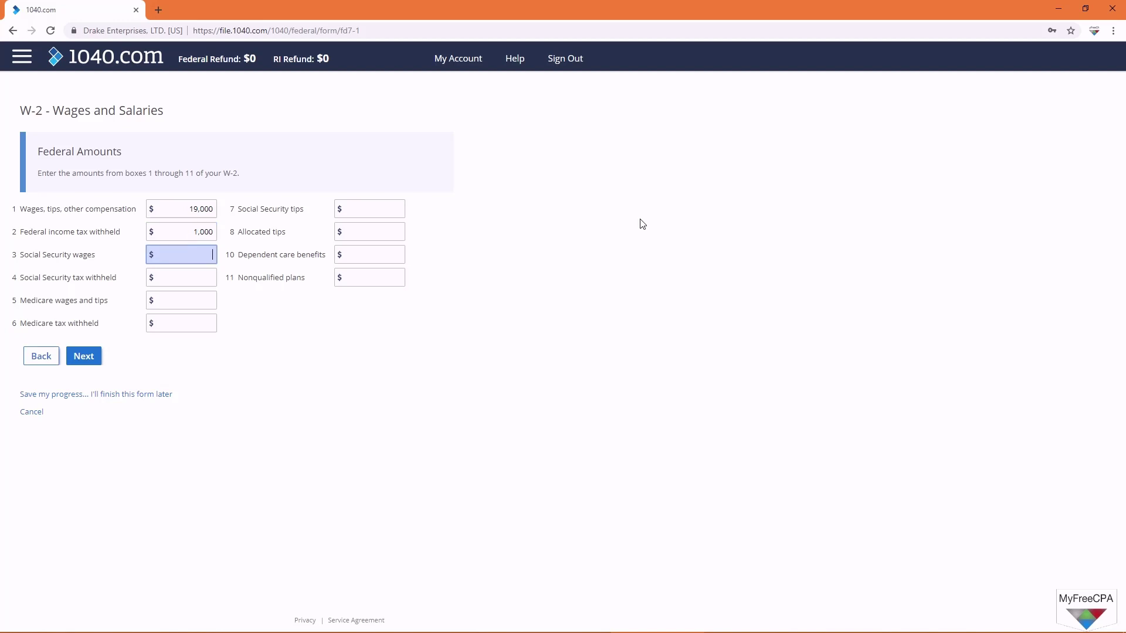
{"action": "type", "text": "190"}
{"action": "key", "text": "Tab"}
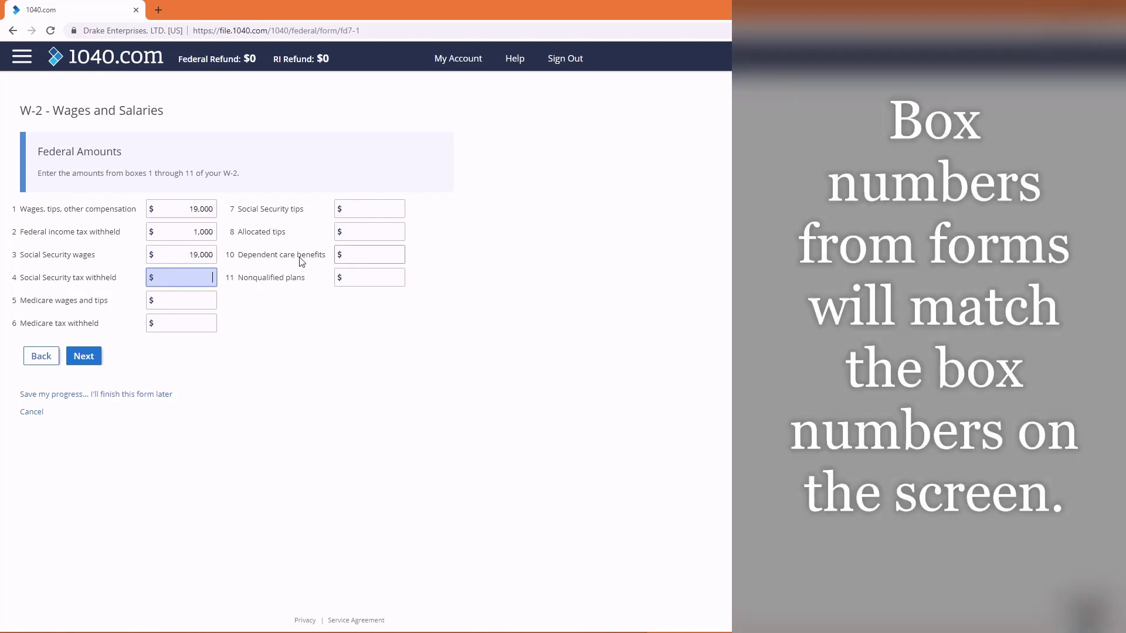
{"action": "type", "text": "1178"}
{"action": "left_click", "coordinate": [194, 304]}
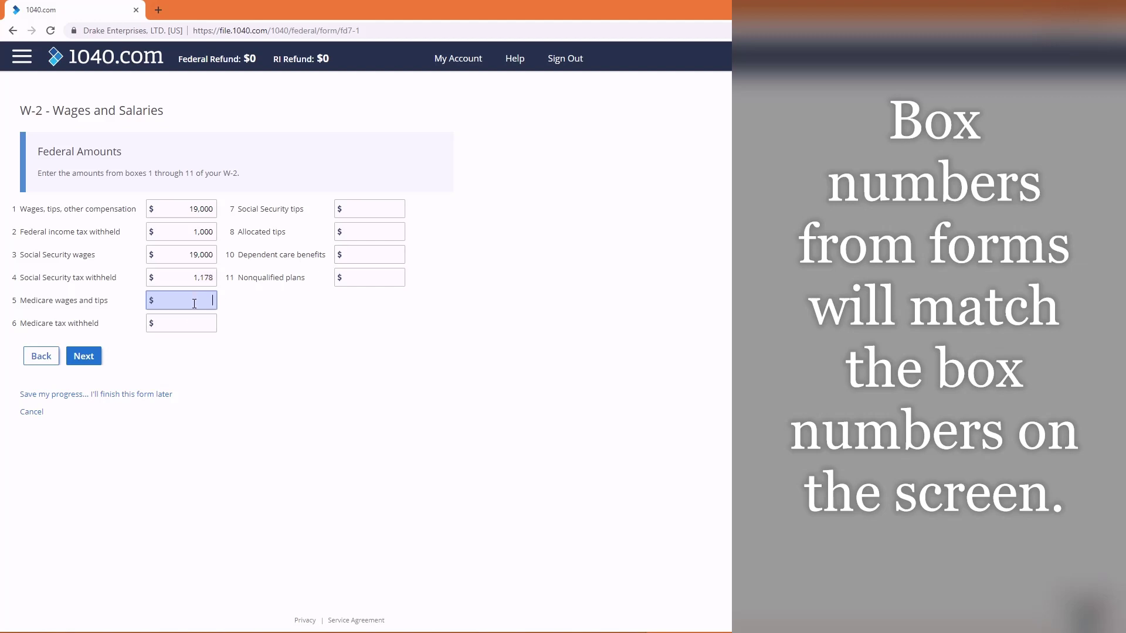
{"action": "type", "text": "19,000"}
{"action": "key", "text": "Tab"}
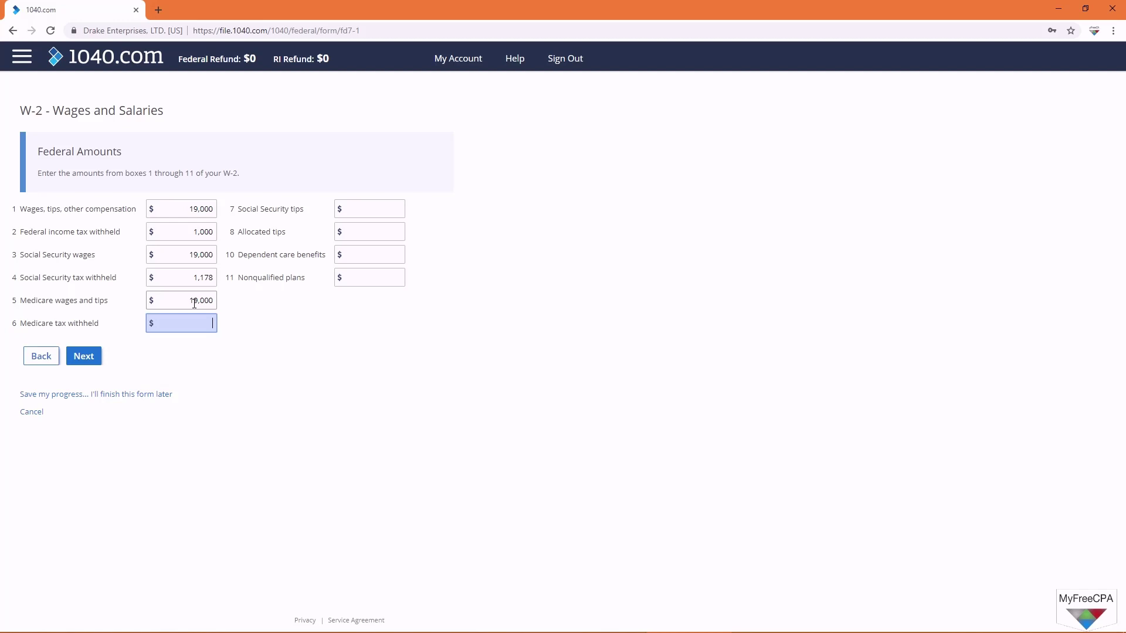
{"action": "type", "text": "276"}
{"action": "key", "text": "Tab"}
{"action": "left_click", "coordinate": [78, 362]}
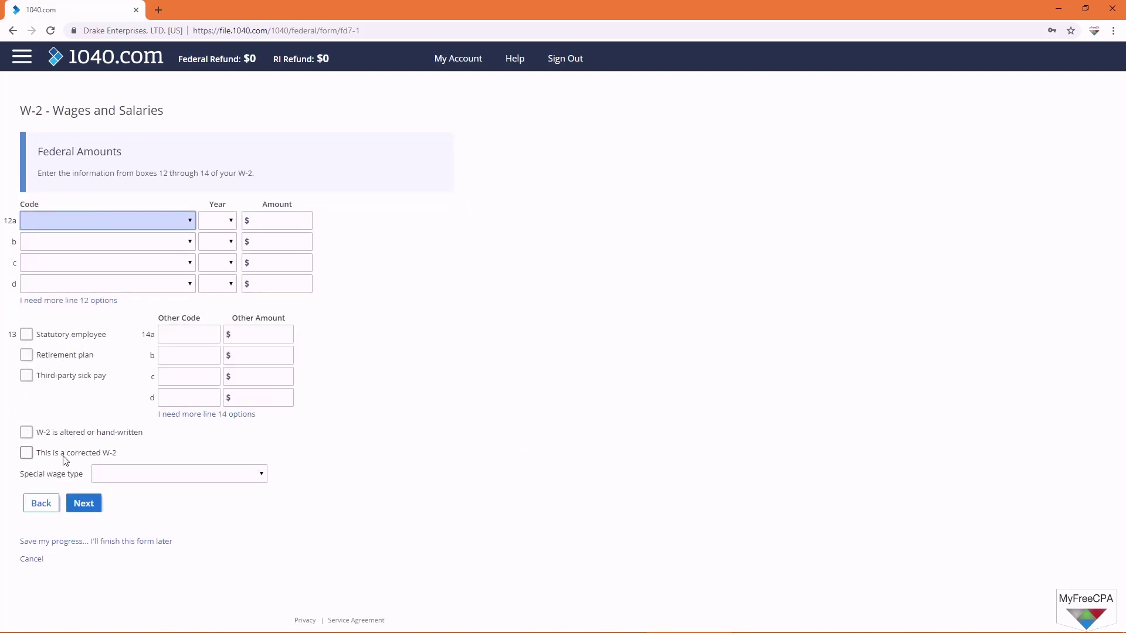
Step: Skip boxes 12–14 and choose Rhode Island as the box 15 state
{"action": "left_click", "coordinate": [85, 504]}
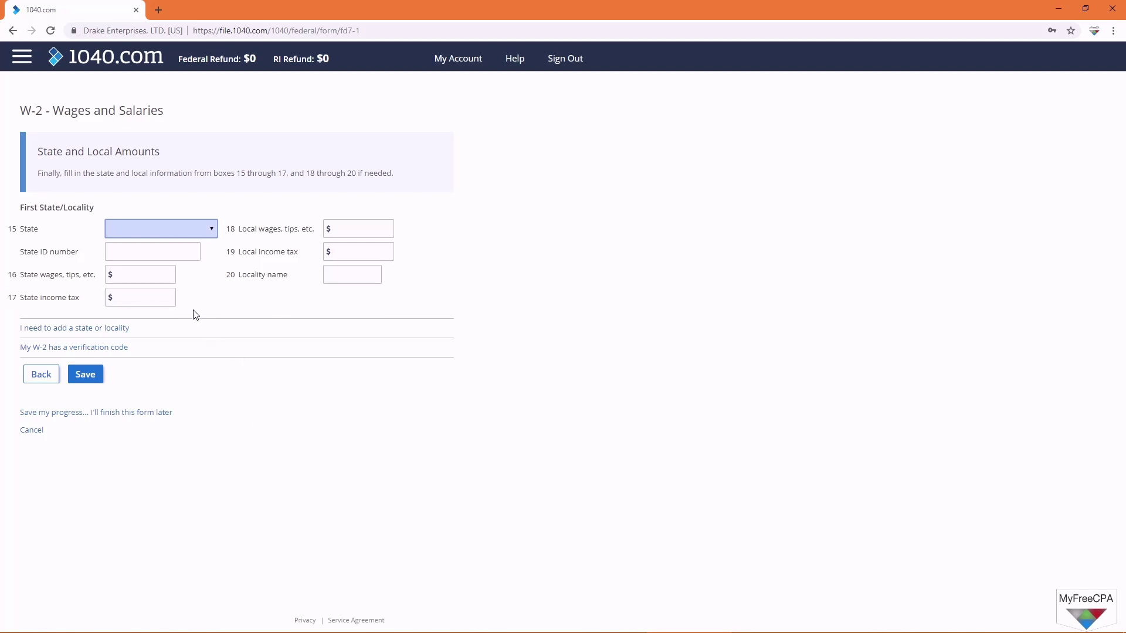
{"action": "left_click", "coordinate": [186, 235]}
{"action": "key", "text": "r"}
{"action": "key", "text": "Return"}
Step: Enter the state ID, 19,000 state wages and 500 state income tax, then save the W-2
{"action": "left_click", "coordinate": [143, 252]}
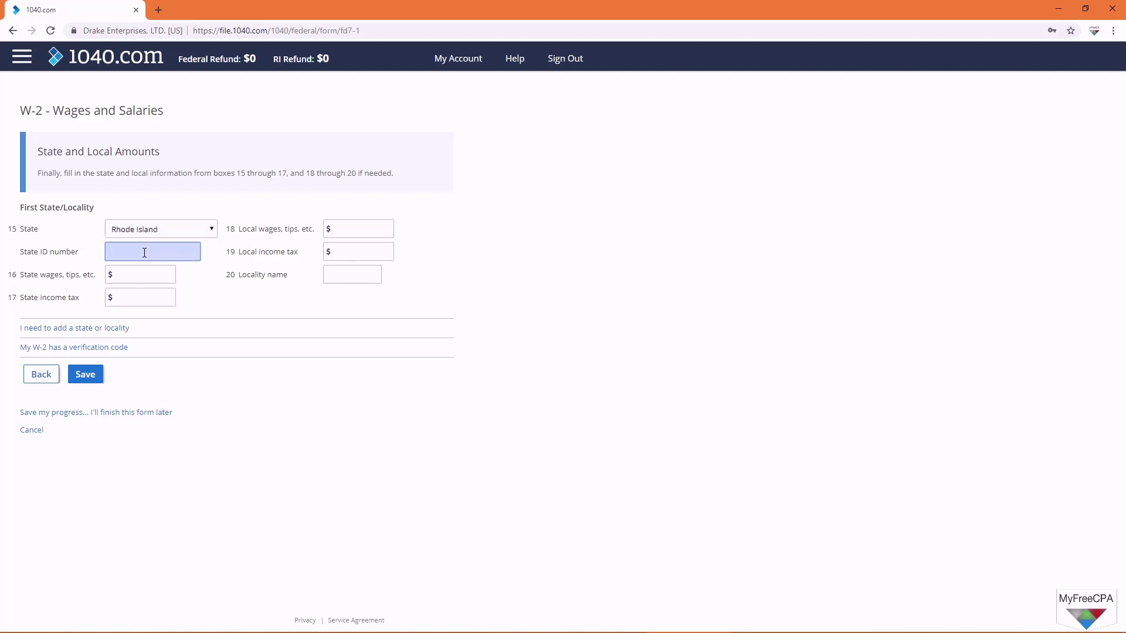
{"action": "key", "text": "Tab"}
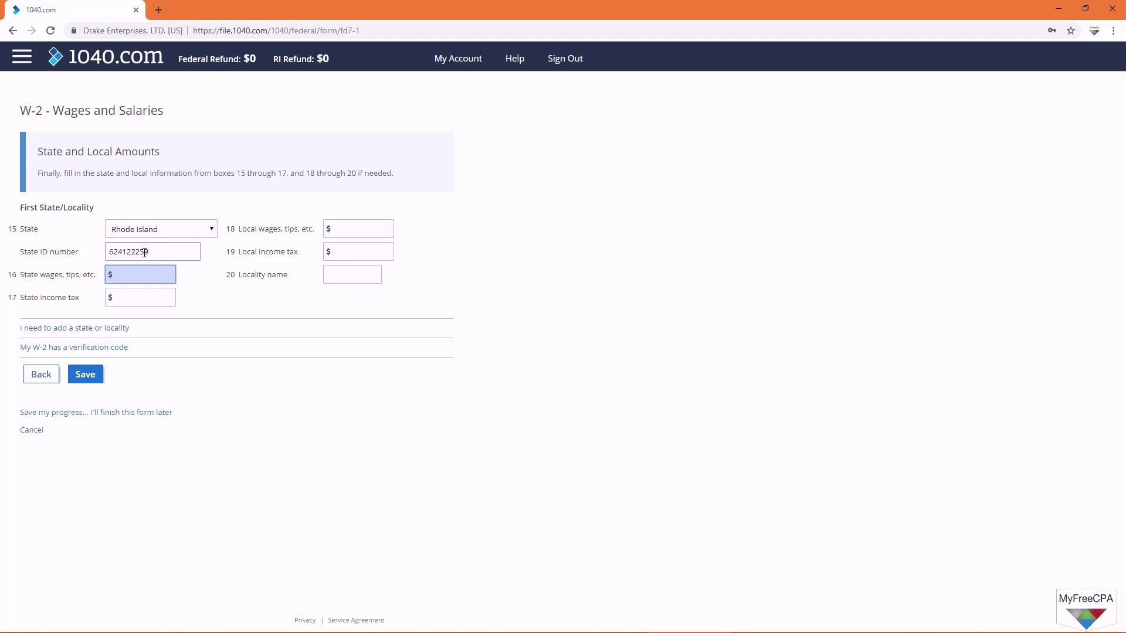
{"action": "type", "text": "190000"}
{"action": "key", "text": "Tab"}
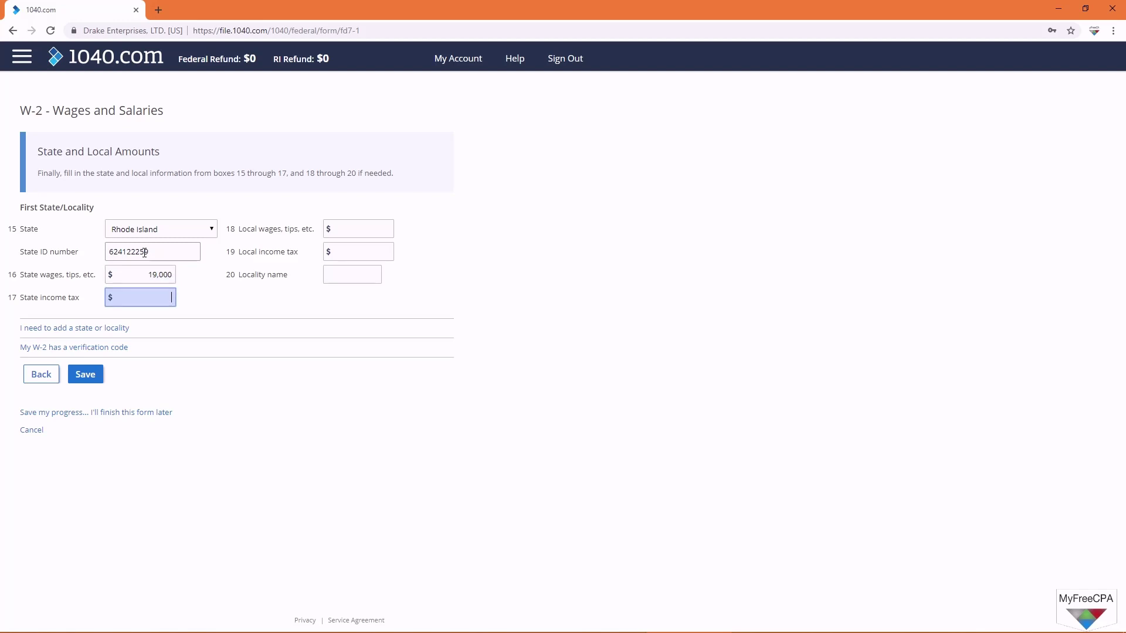
{"action": "type", "text": "500"}
{"action": "key", "text": "Tab"}
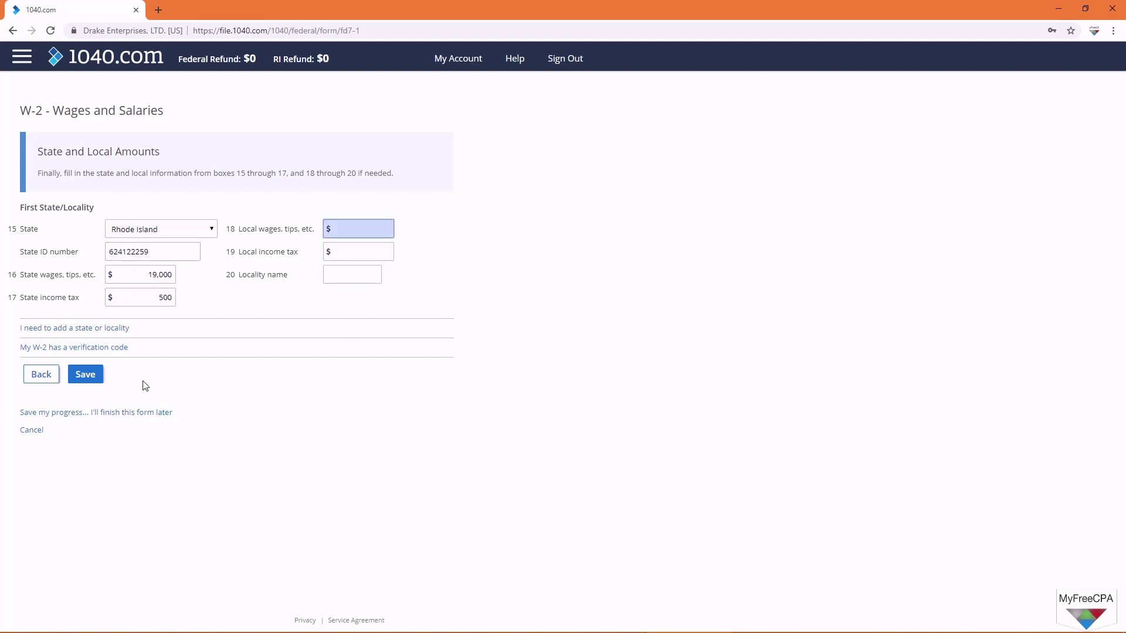
{"action": "left_click", "coordinate": [91, 380]}
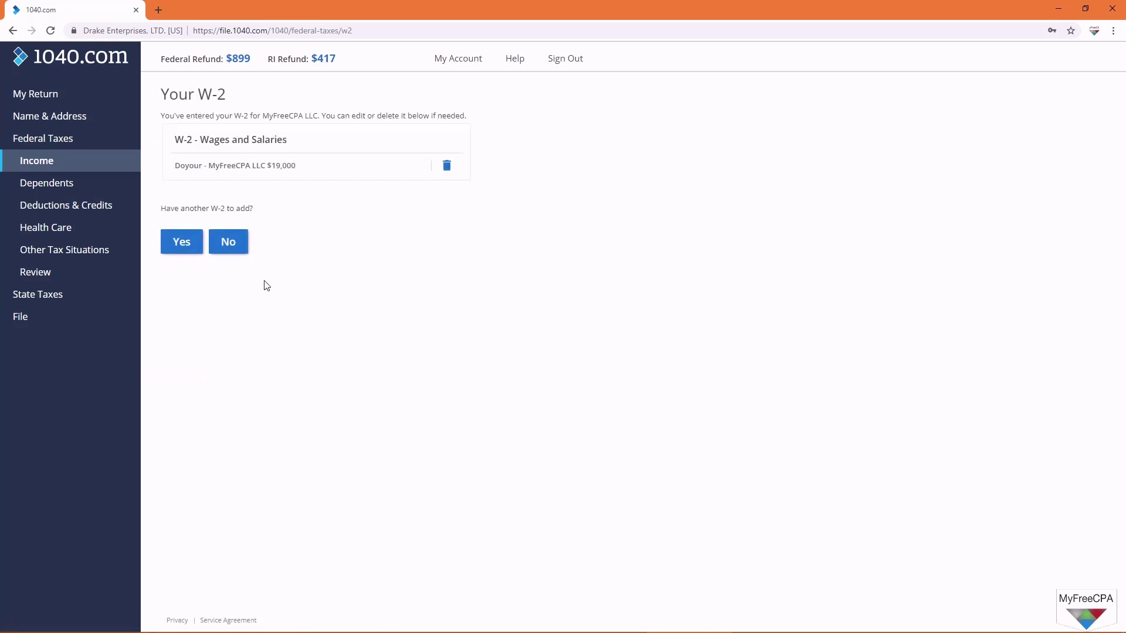
{"action": "left_click", "coordinate": [229, 244]}
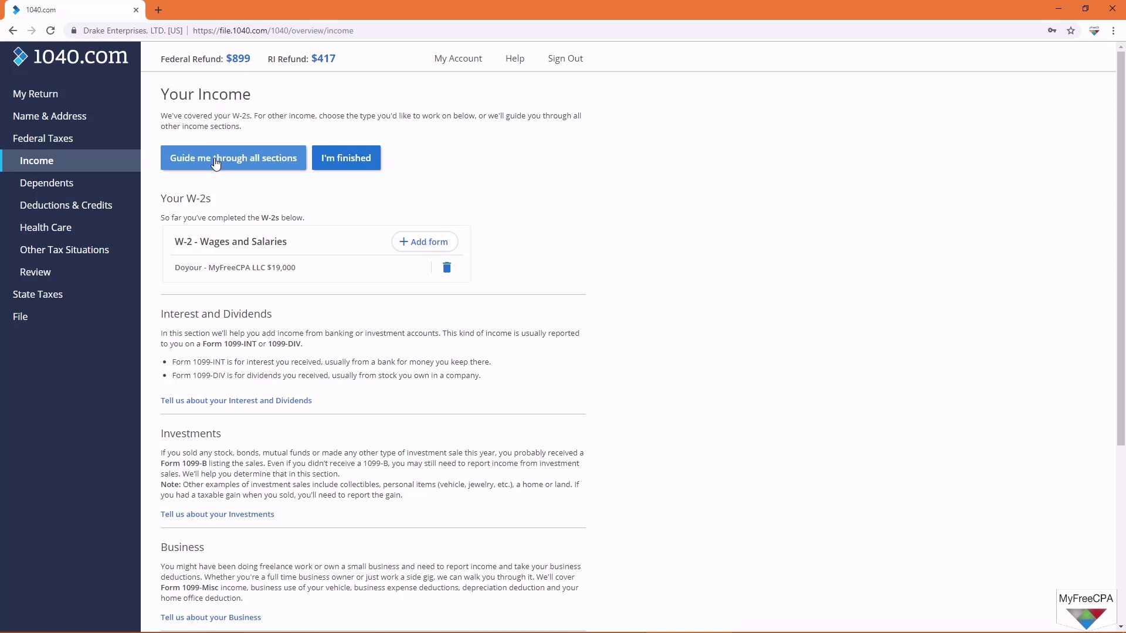
{"action": "scroll", "coordinate": [238, 373], "scroll_direction": "down", "scroll_amount": 3}
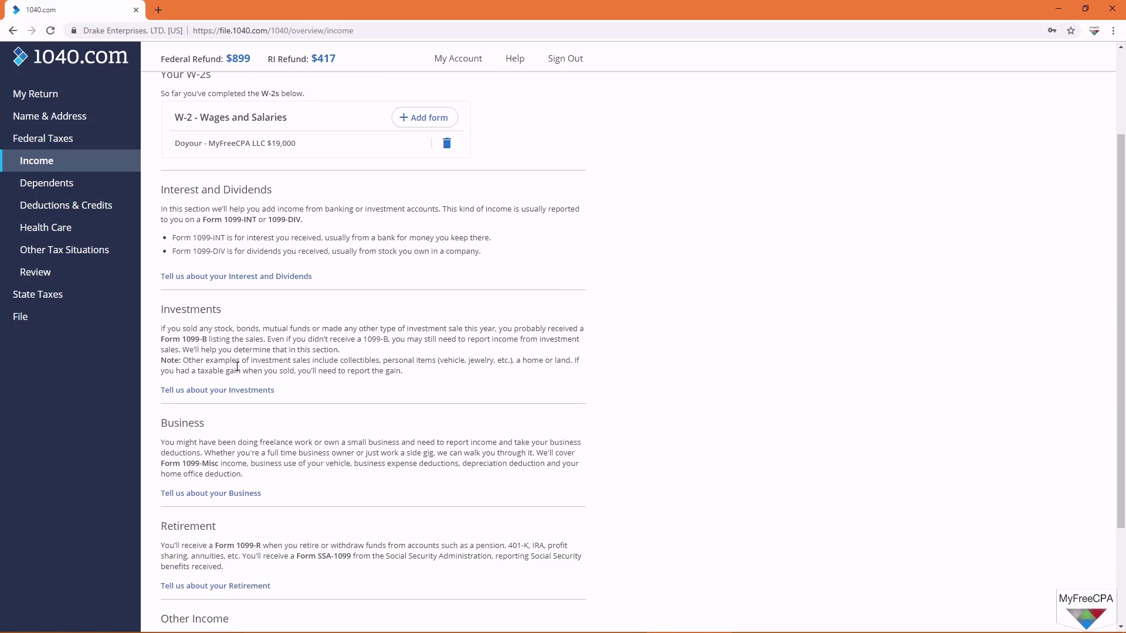
{"action": "scroll", "coordinate": [258, 468], "scroll_direction": "down", "scroll_amount": 2}
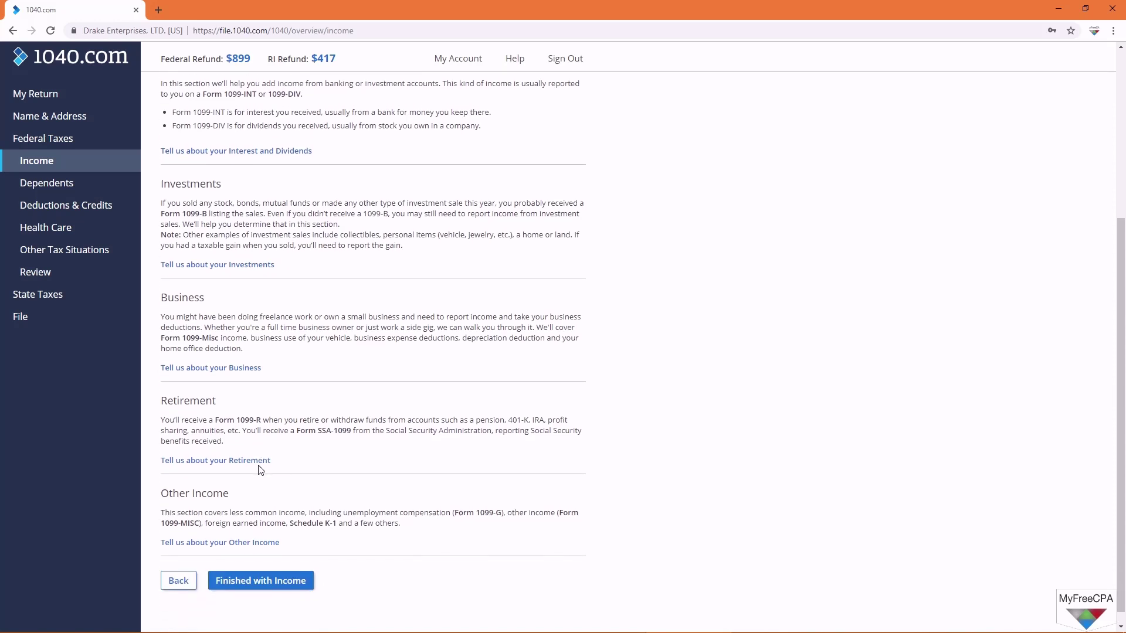
{"action": "scroll", "coordinate": [256, 519], "scroll_direction": "up", "scroll_amount": 3}
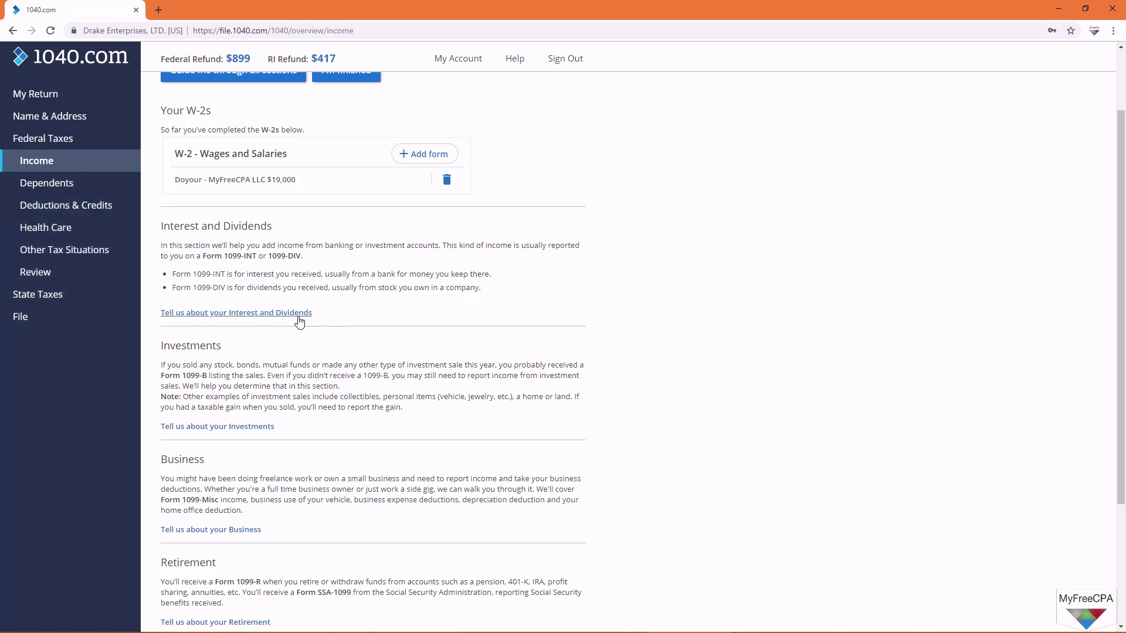
{"action": "scroll", "coordinate": [264, 317], "scroll_direction": "up", "scroll_amount": 2}
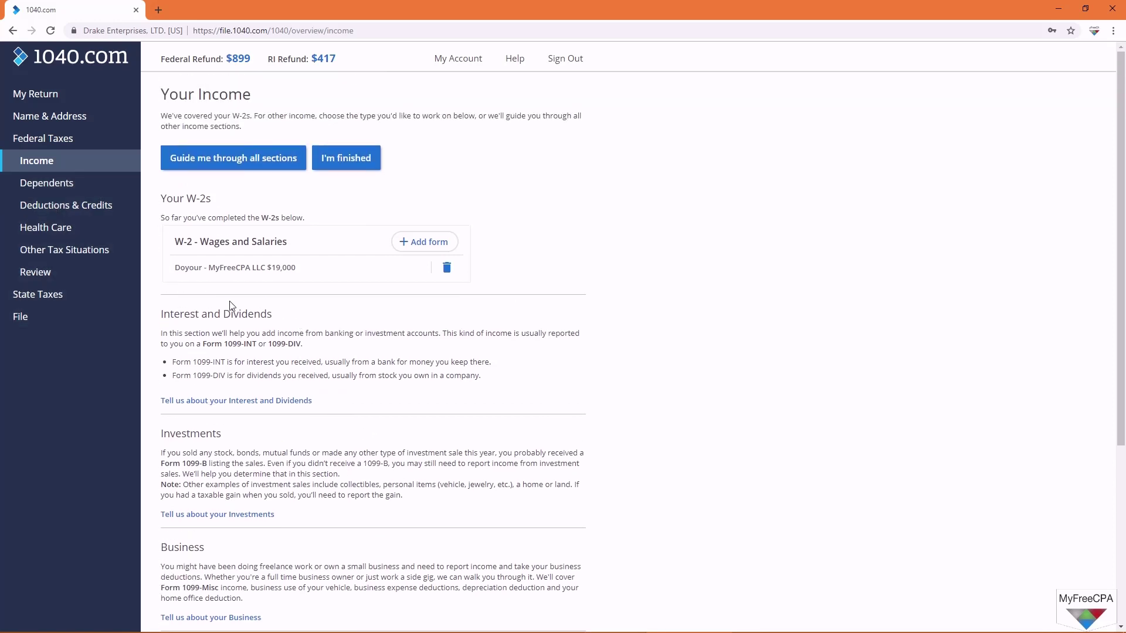
Step: Start the guided walkthrough and answer No to interest, dividends, investment sales, capital loss carryover and home sale
{"action": "left_click", "coordinate": [258, 160]}
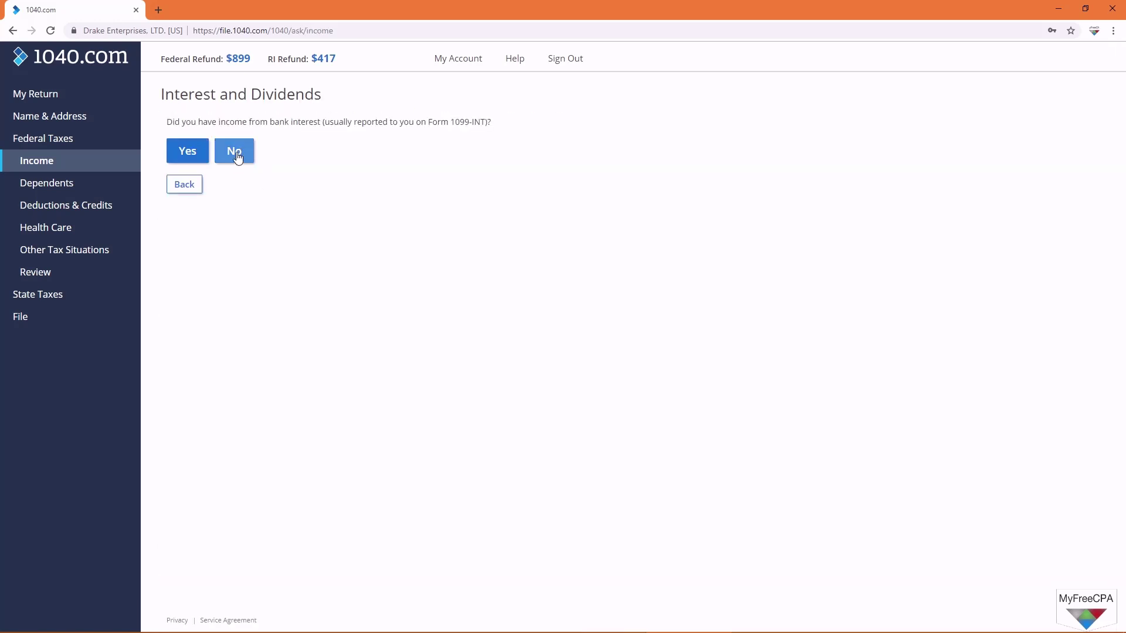
{"action": "left_click", "coordinate": [237, 157]}
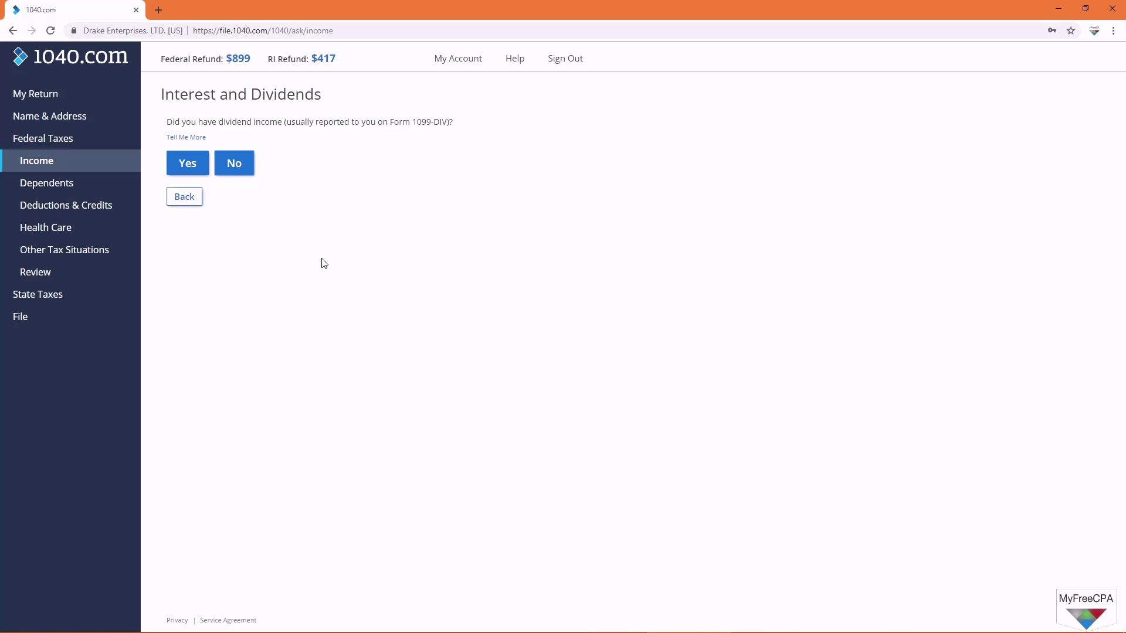
{"action": "left_click", "coordinate": [237, 166]}
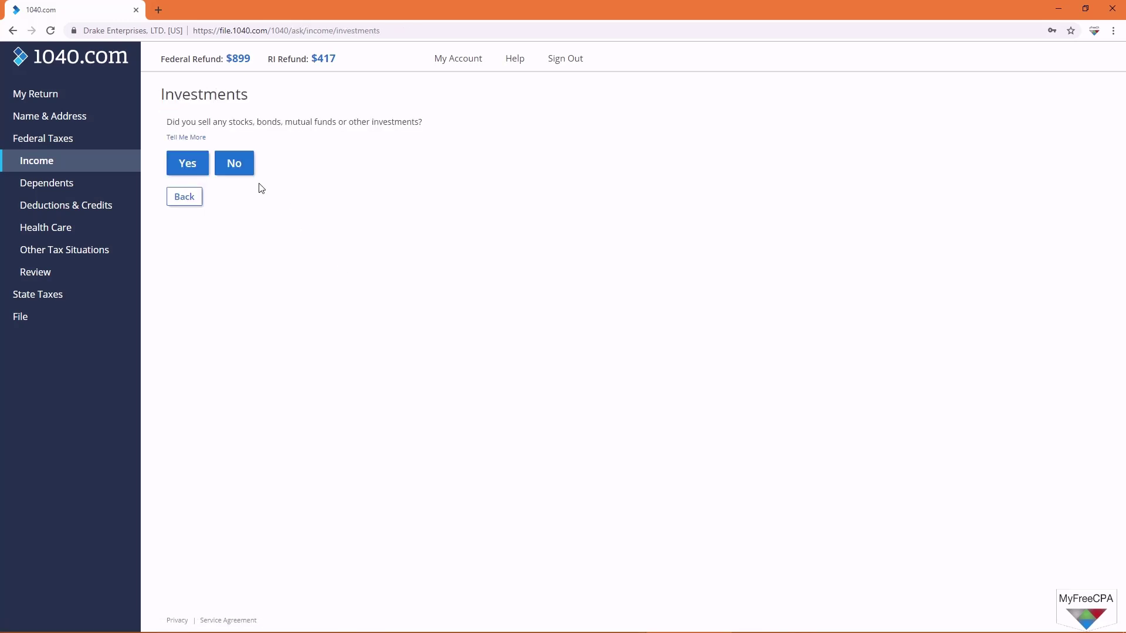
{"action": "left_click", "coordinate": [245, 170]}
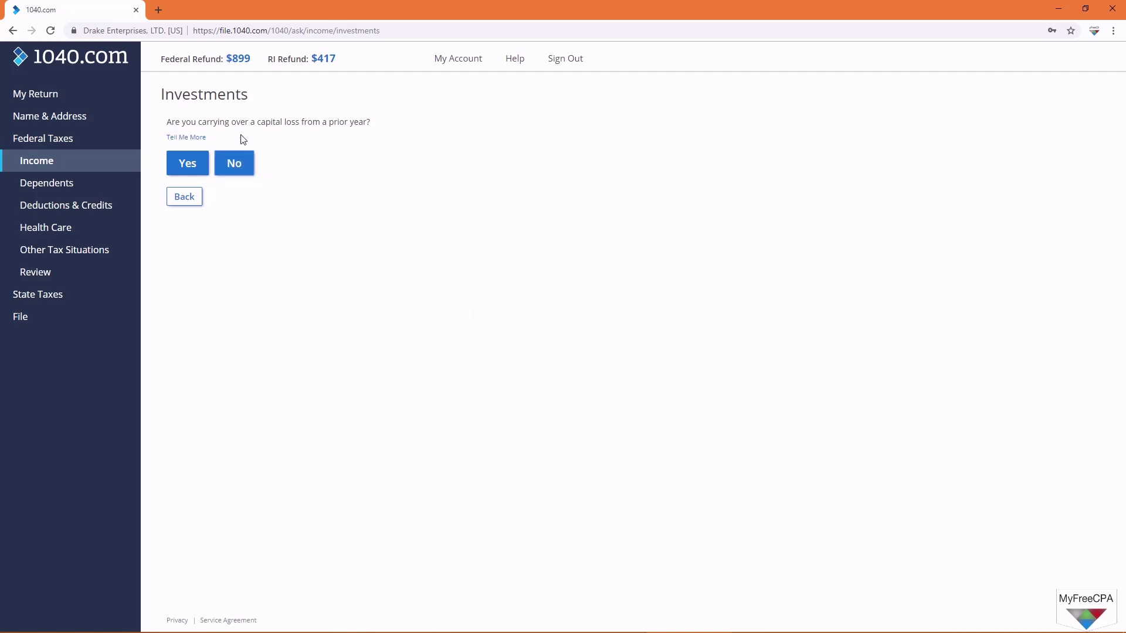
{"action": "left_click", "coordinate": [238, 164]}
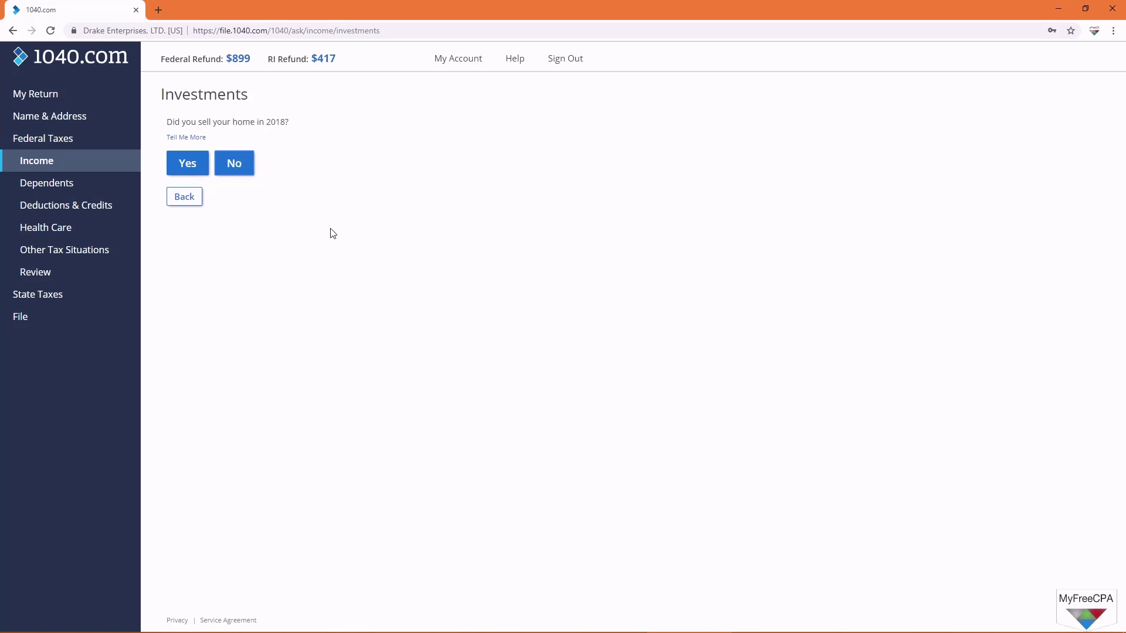
{"action": "left_click", "coordinate": [248, 166]}
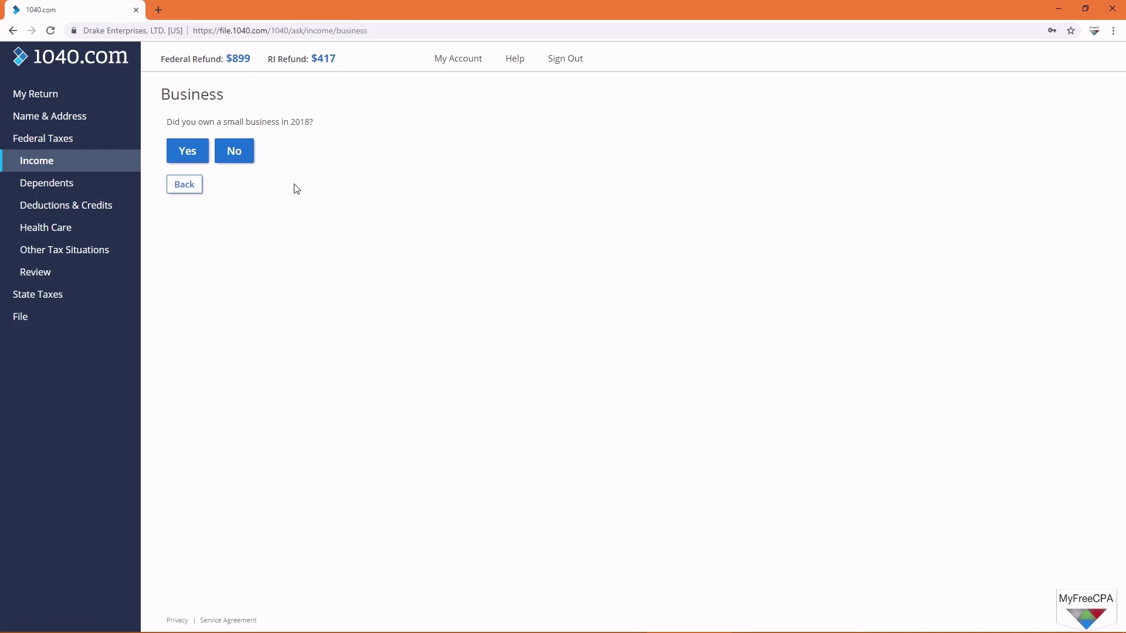
Step: Answer No to small business, freelance work, retirement income, Railroad Retirement and Social Security benefits
{"action": "left_click", "coordinate": [232, 154]}
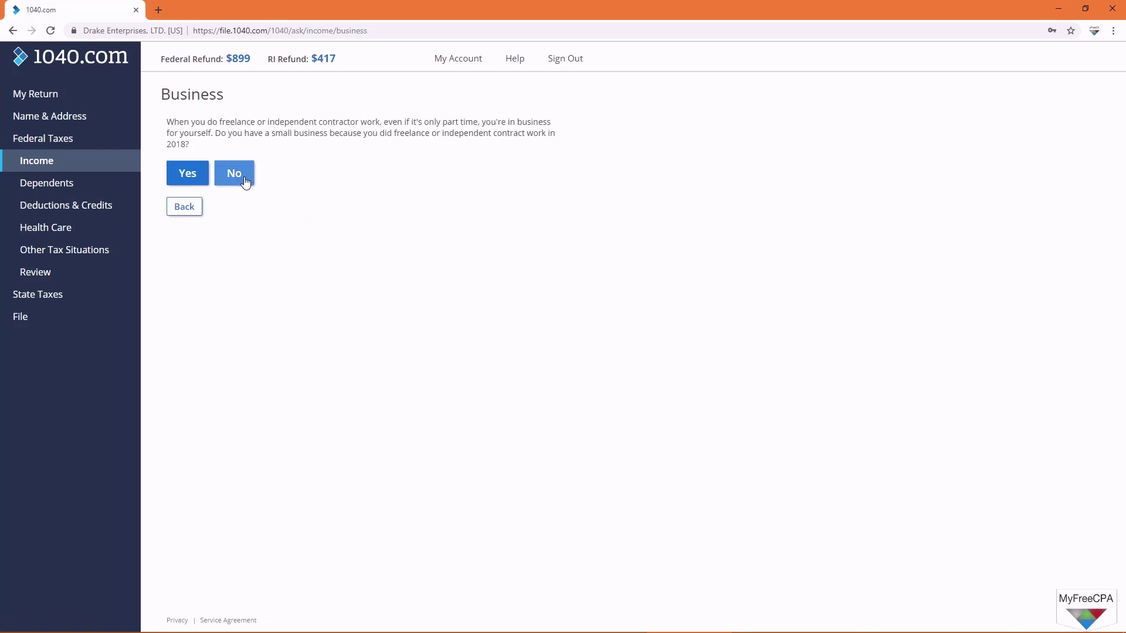
{"action": "left_click", "coordinate": [245, 183]}
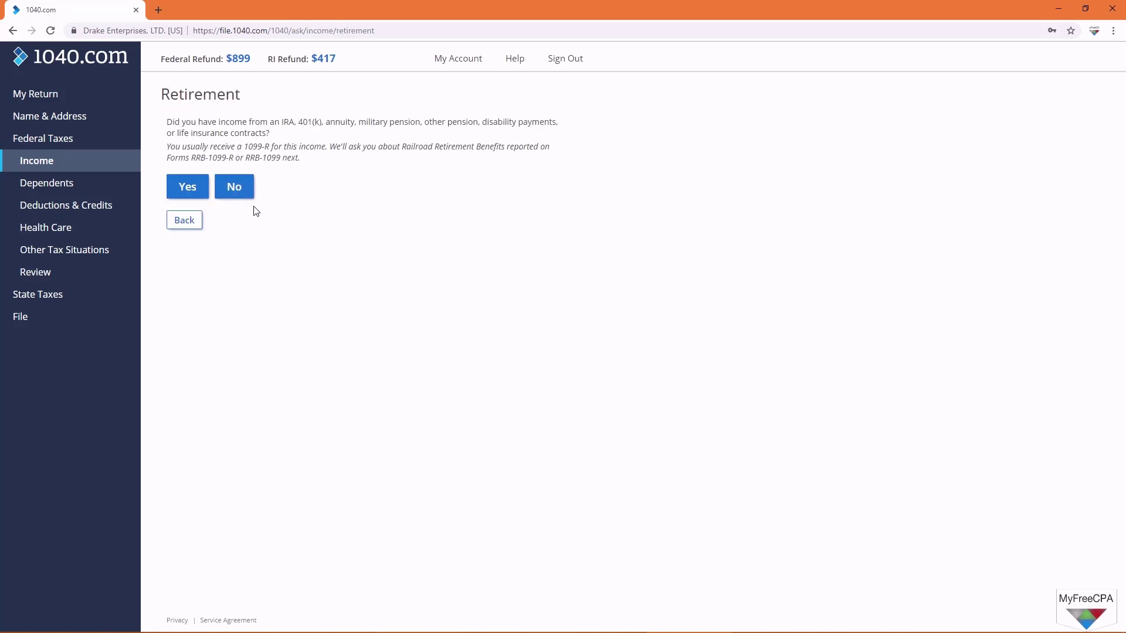
{"action": "left_click", "coordinate": [240, 192]}
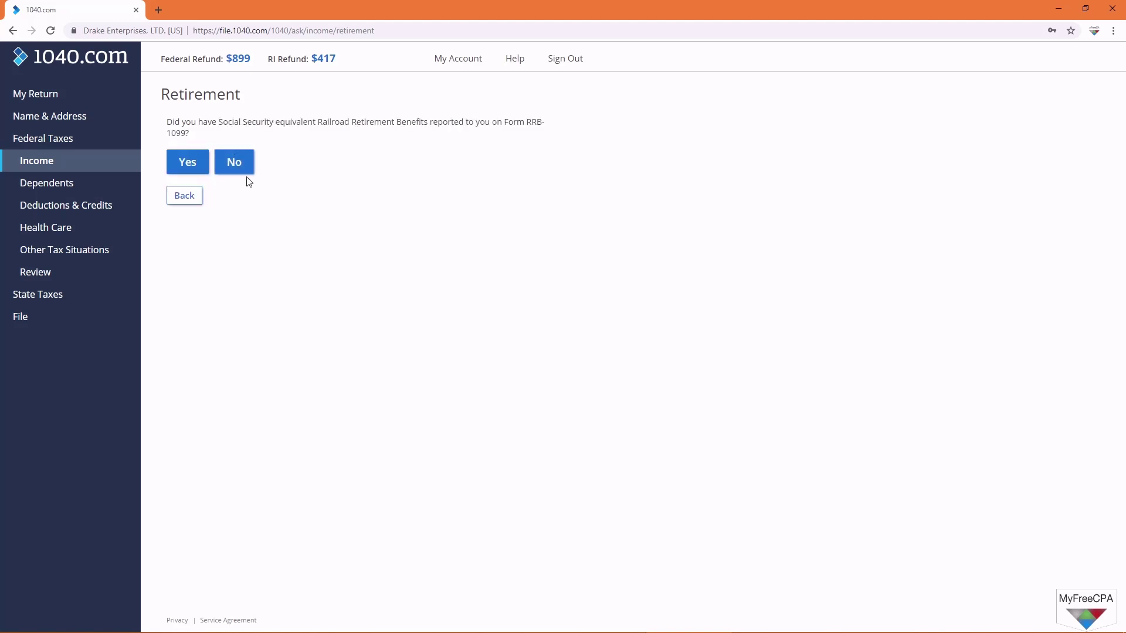
{"action": "left_click", "coordinate": [239, 169]}
{"action": "left_click", "coordinate": [237, 156]}
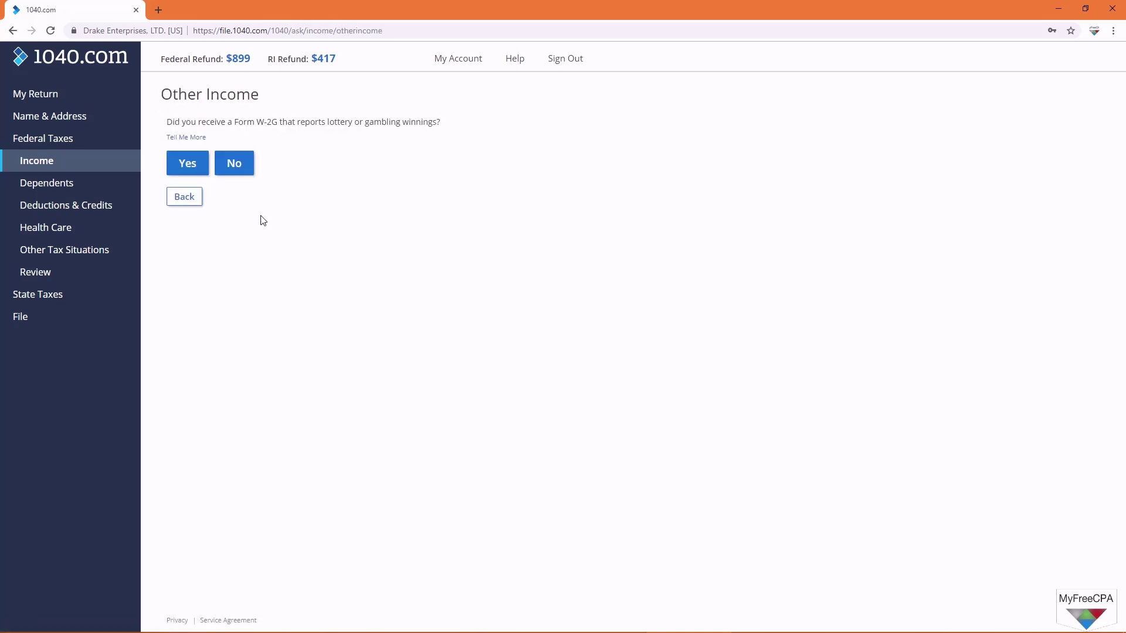
Step: Answer No to W-2G, 1099-MISC, 1099-G, 1099-C, alimony, unemployment, foreign income, K-1 and other income
{"action": "left_click", "coordinate": [235, 169]}
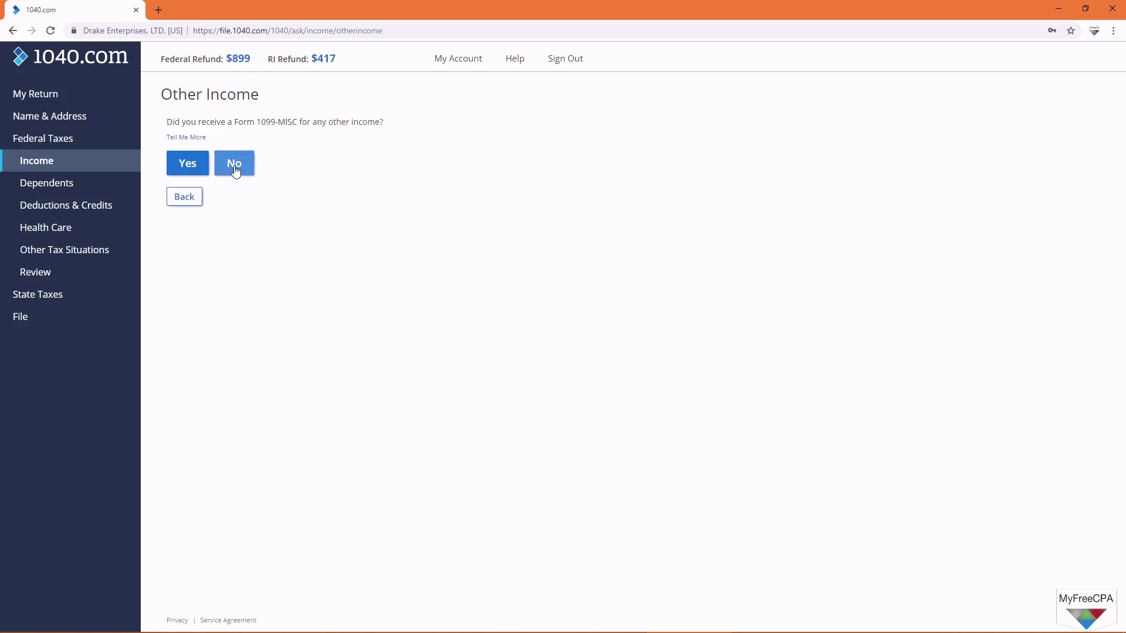
{"action": "left_click", "coordinate": [235, 169]}
{"action": "left_click_drag", "start_coordinate": [257, 121], "coordinate": [285, 122]}
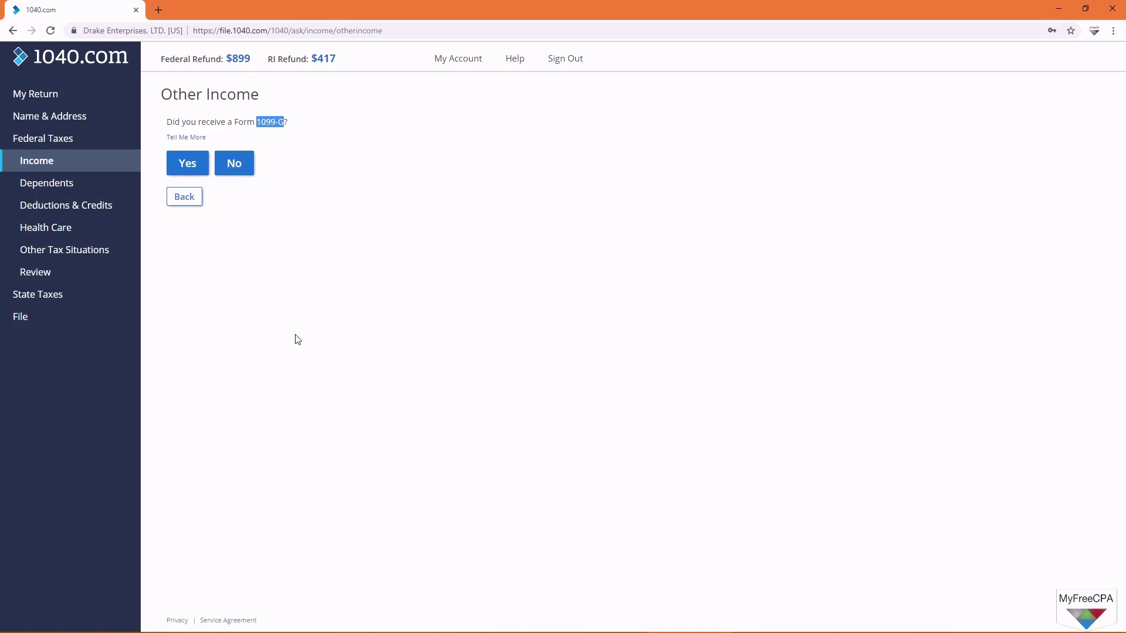
{"action": "left_click", "coordinate": [237, 166]}
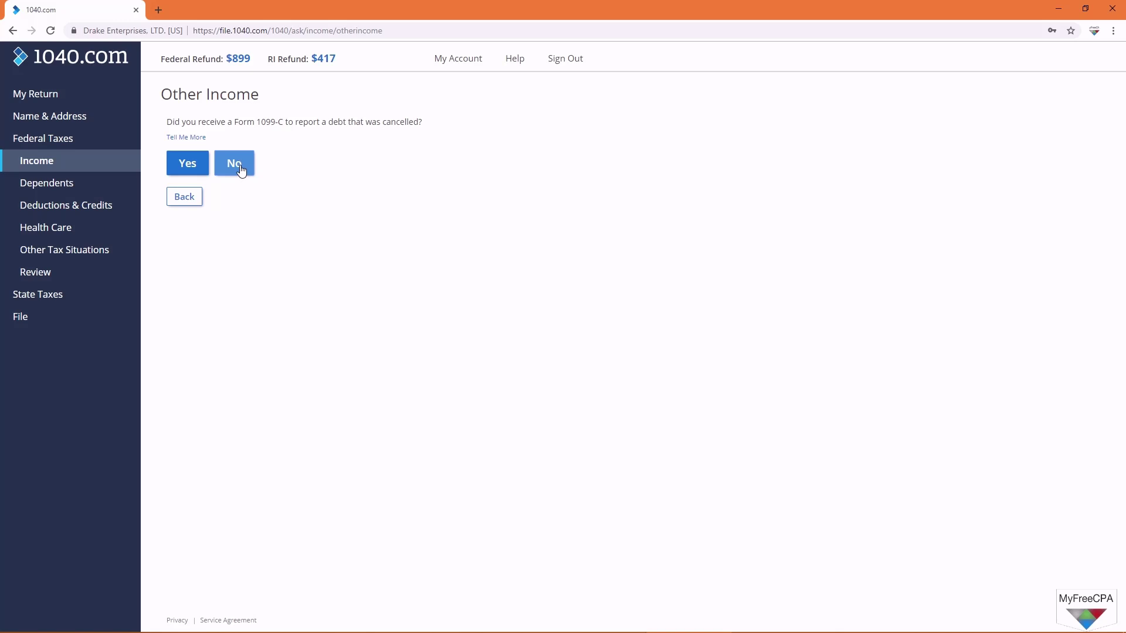
{"action": "left_click", "coordinate": [240, 168]}
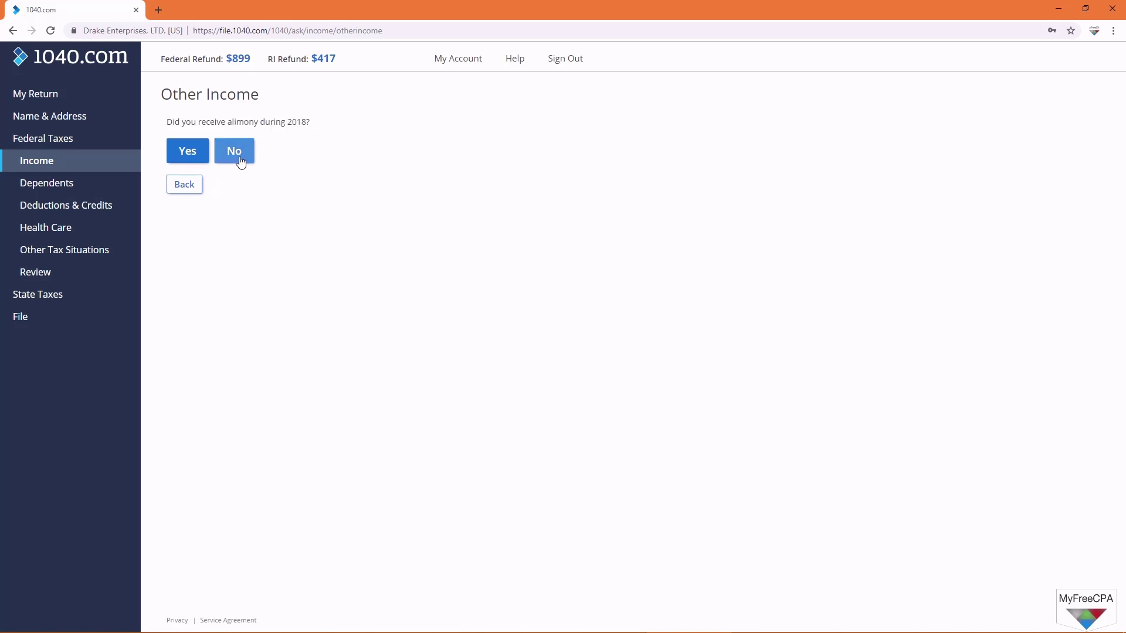
{"action": "left_click", "coordinate": [240, 157]}
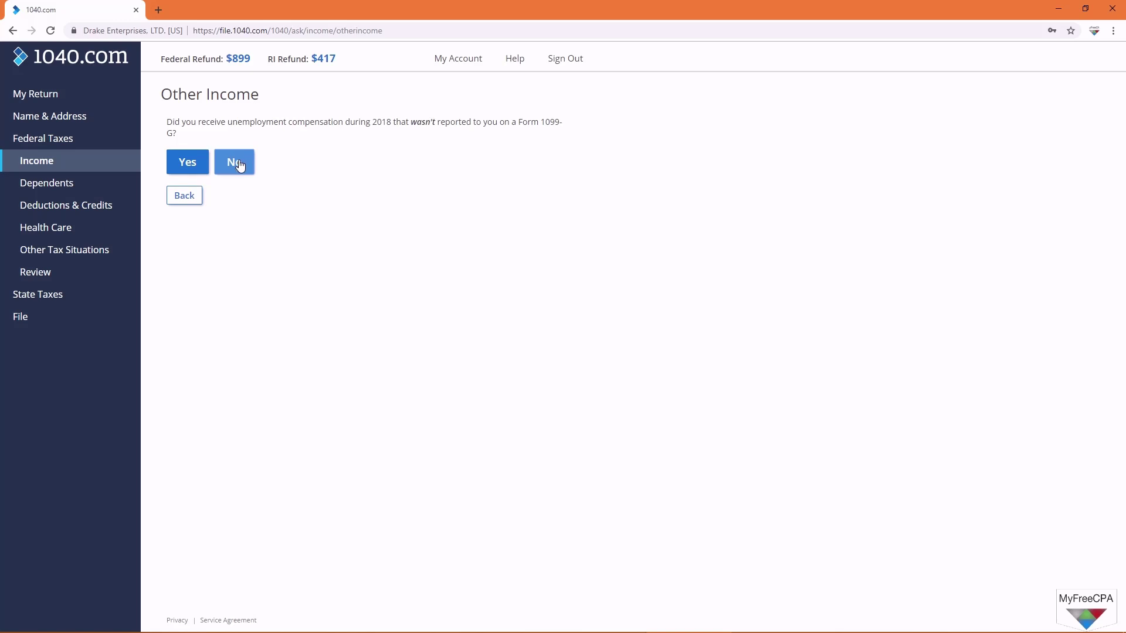
{"action": "left_click", "coordinate": [239, 166]}
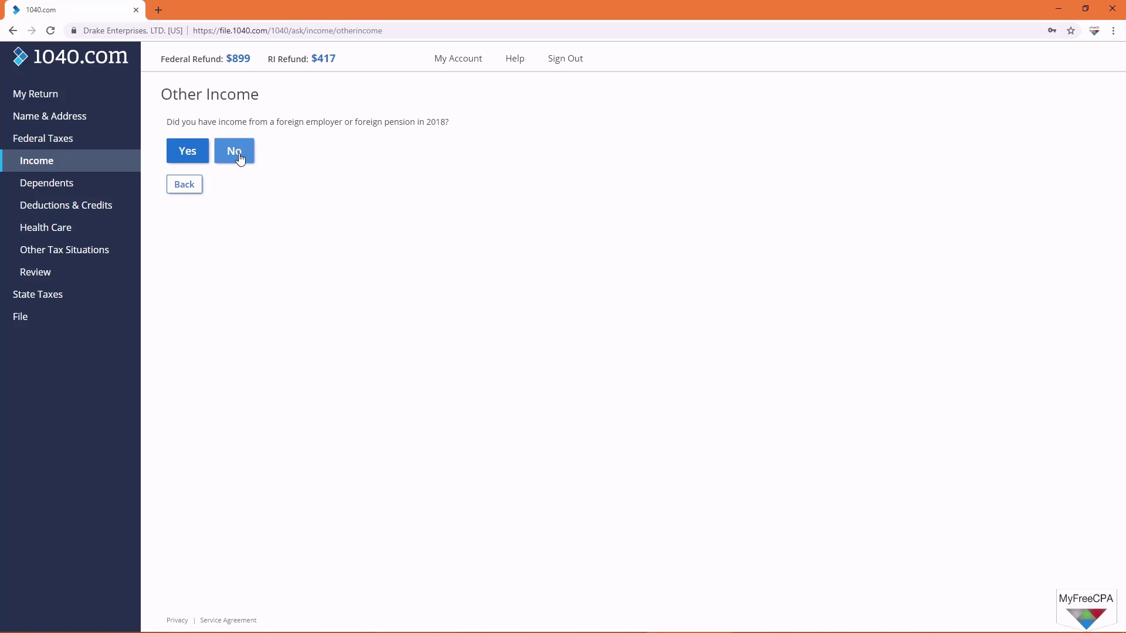
{"action": "left_click", "coordinate": [240, 157]}
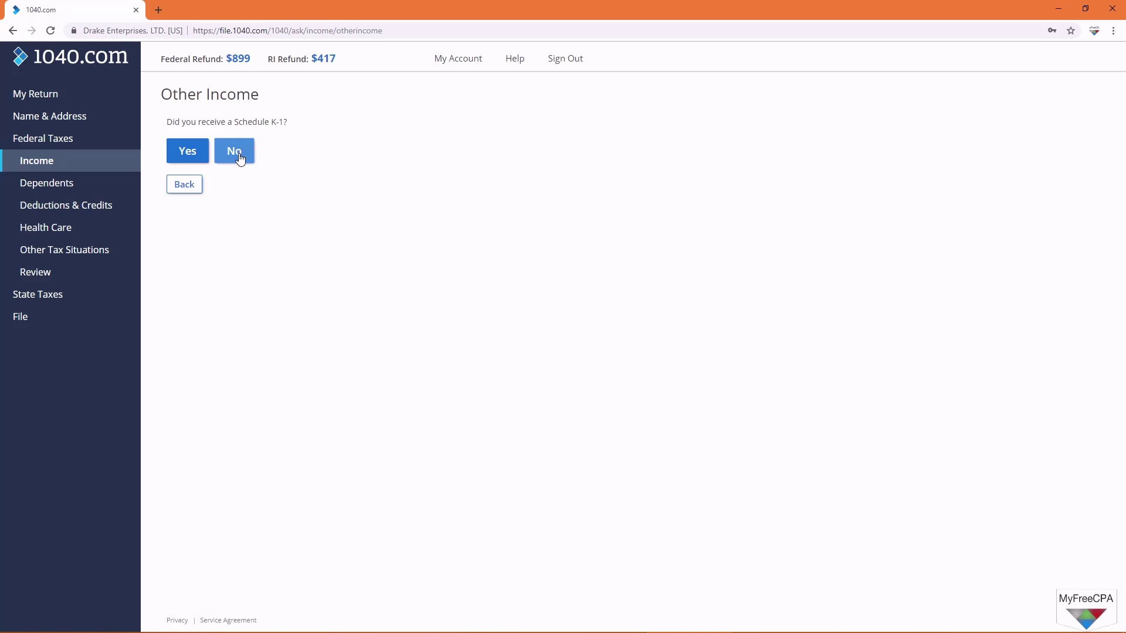
{"action": "left_click", "coordinate": [240, 157]}
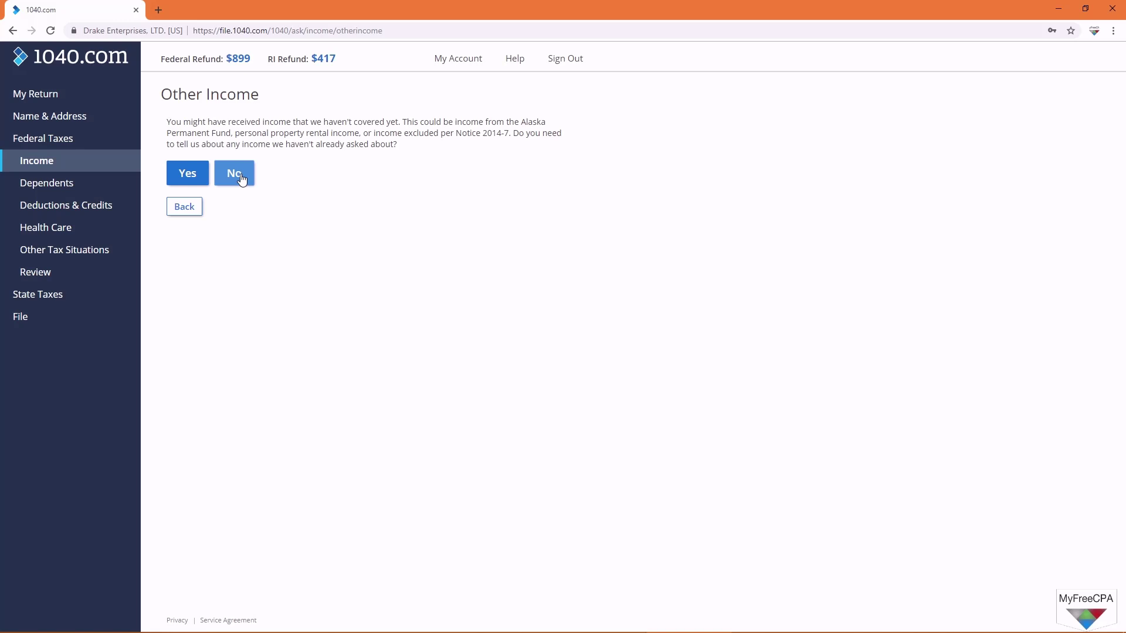
{"action": "left_click", "coordinate": [241, 178]}
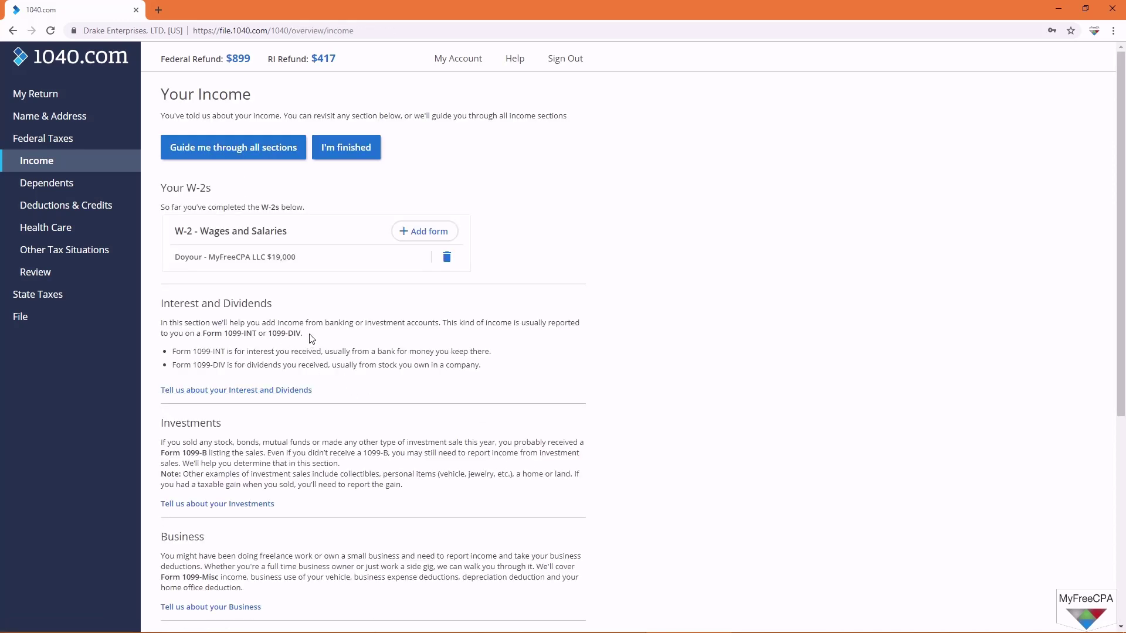
Step: Move on to dependents, indicate there is a dependent, and enter the child's first and last name
{"action": "left_click", "coordinate": [354, 151]}
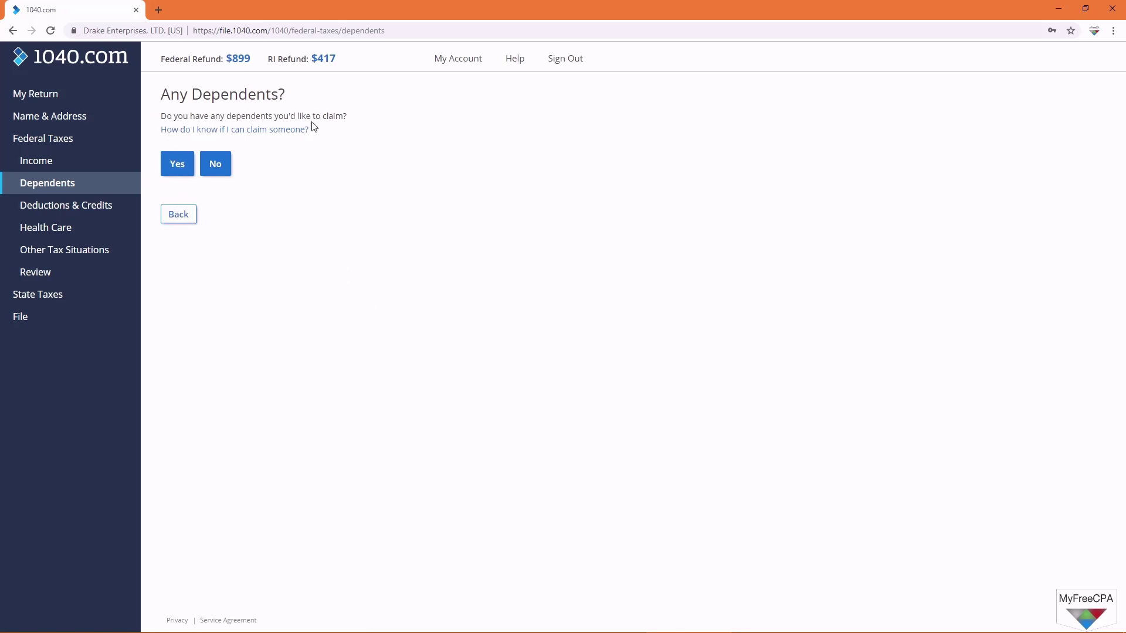
{"action": "left_click", "coordinate": [174, 167]}
{"action": "left_click", "coordinate": [64, 198]}
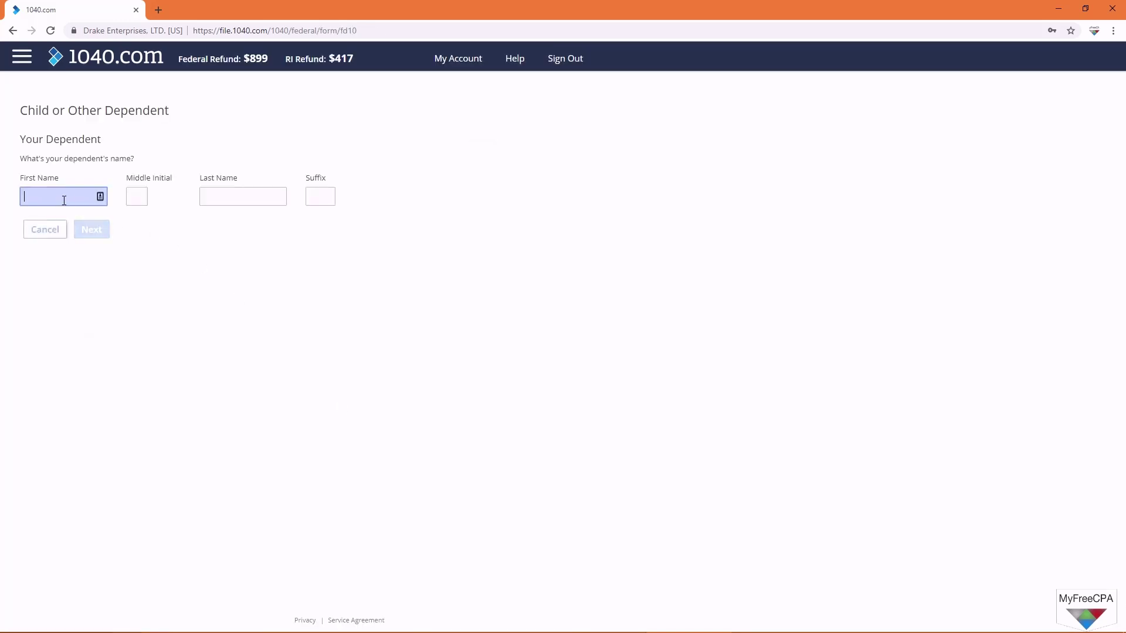
{"action": "type", "text": "David"}
{"action": "key", "text": "Tab"}
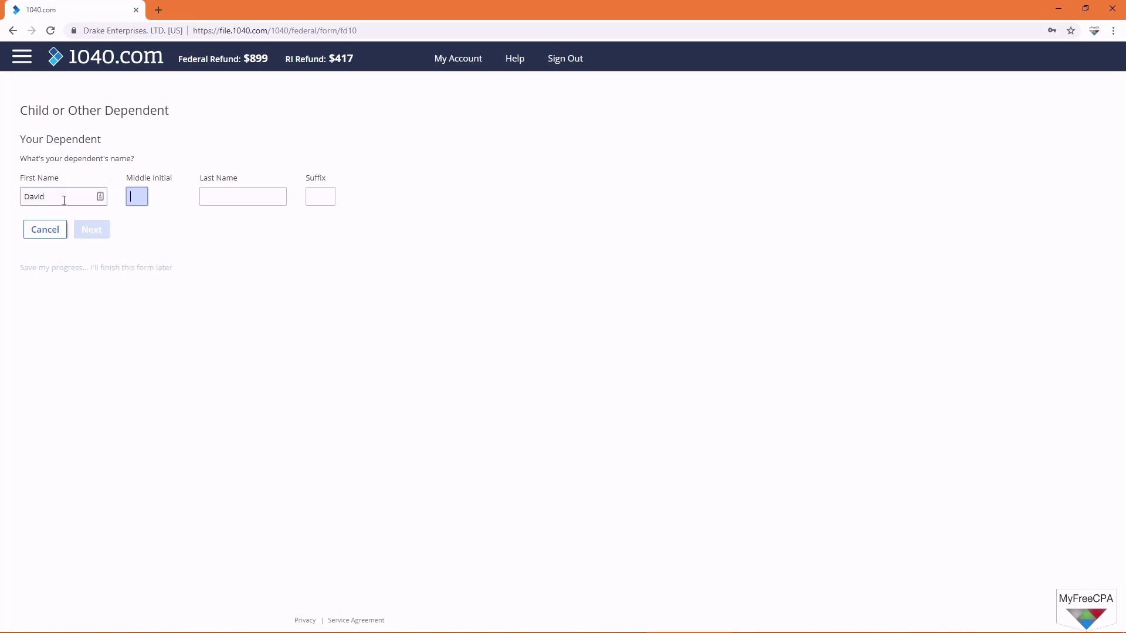
{"action": "key", "text": "Tab"}
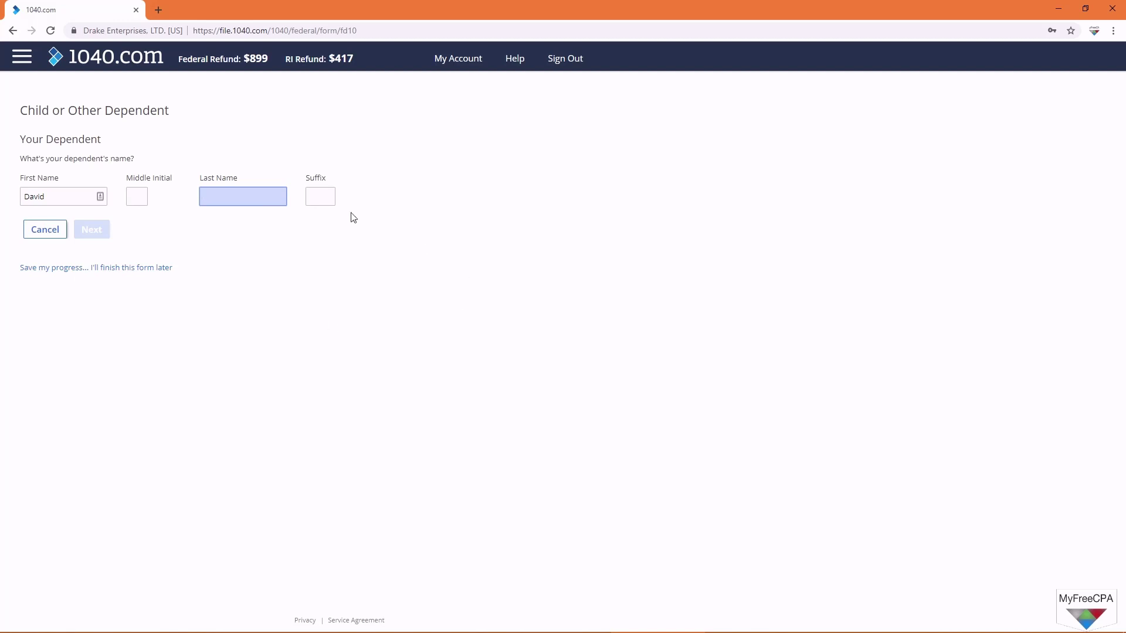
{"action": "type", "text": "Owntaxes"}
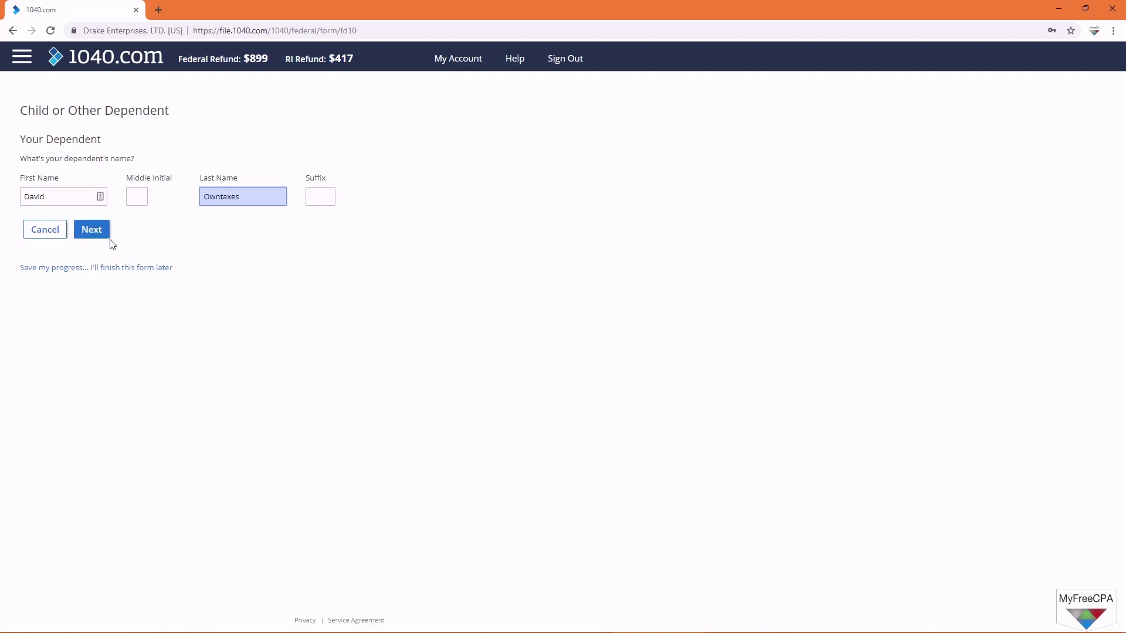
{"action": "left_click", "coordinate": [94, 229]}
Step: Enter the dependent's Social Security number and set the relationship to SON
{"action": "left_click", "coordinate": [41, 183]}
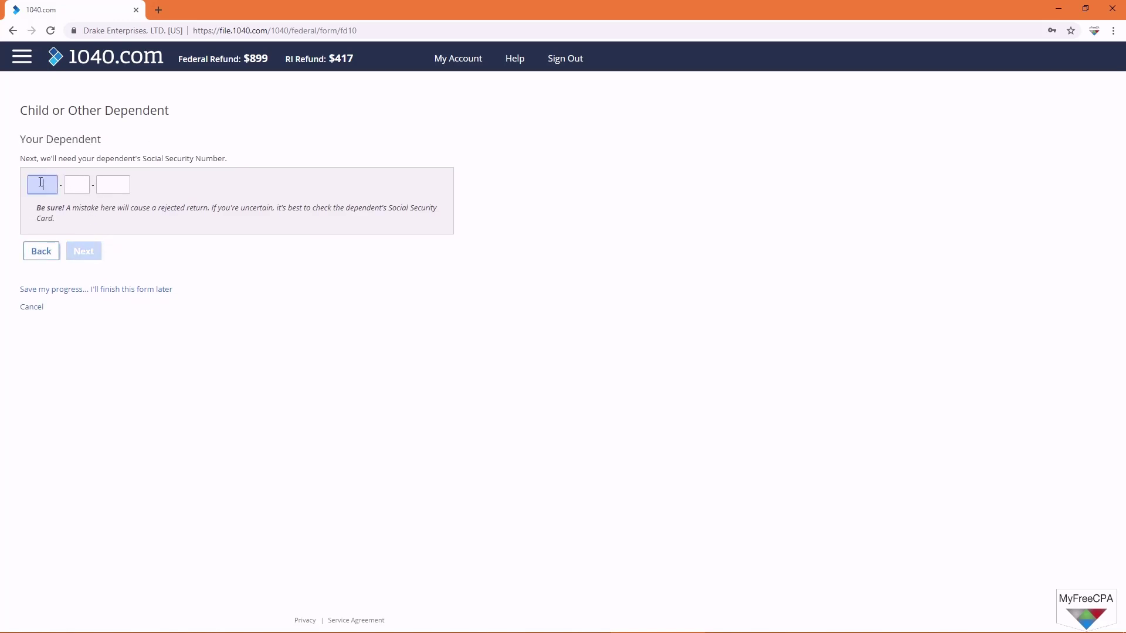
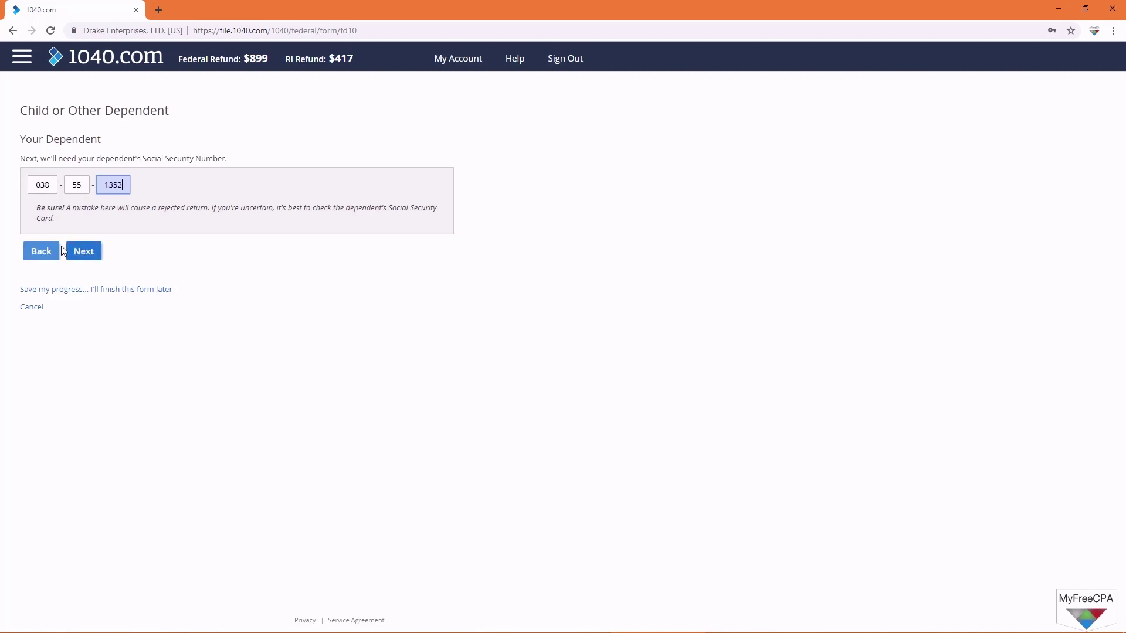
{"action": "left_click", "coordinate": [80, 182]}
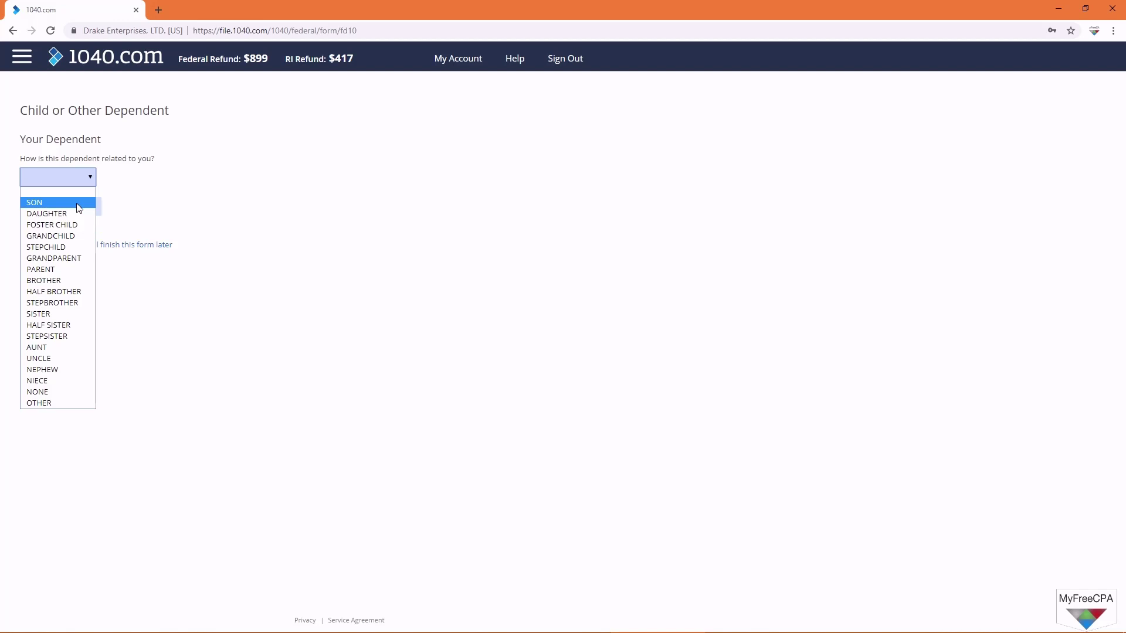
{"action": "left_click", "coordinate": [77, 204]}
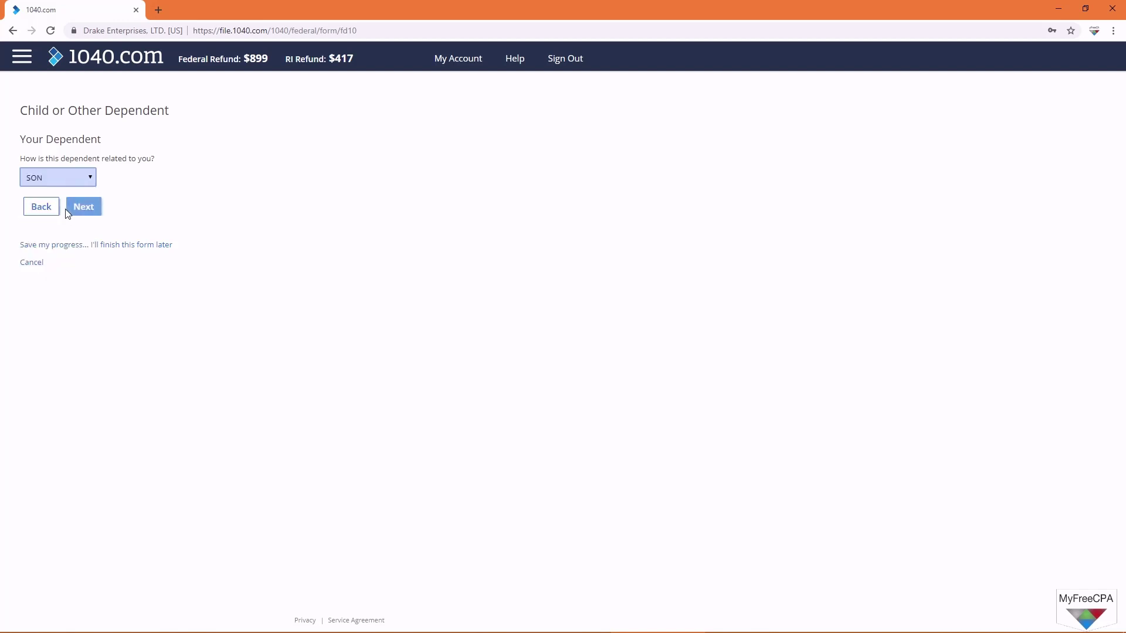
{"action": "left_click", "coordinate": [67, 209]}
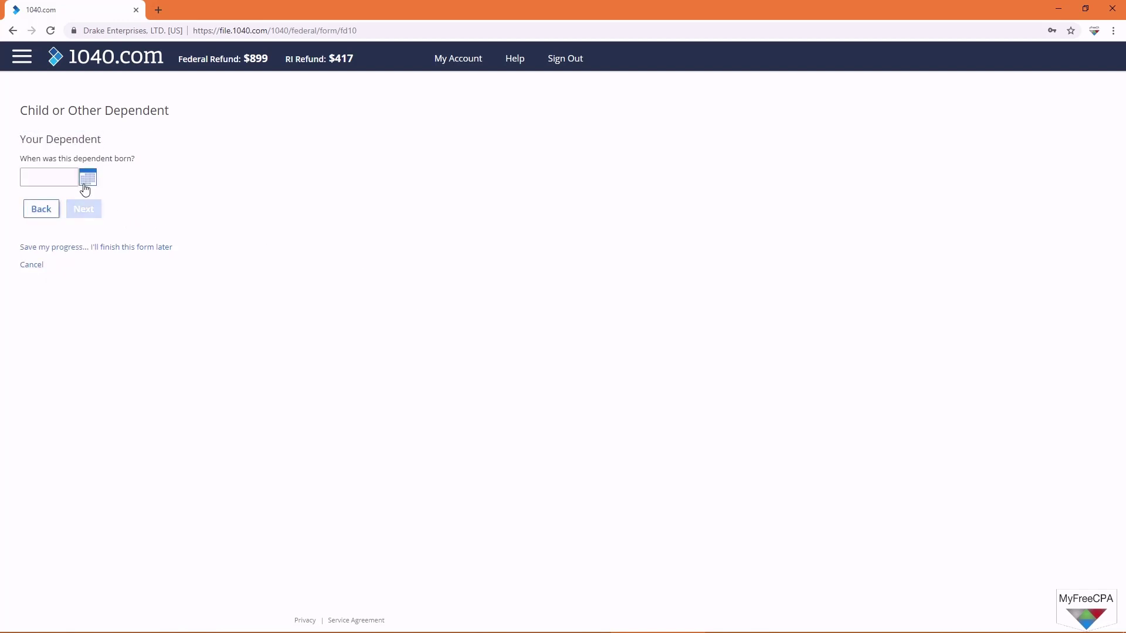
Step: Set the dependent's birth date to February 1, 2016 and confirm he lived with you all year
{"action": "left_click", "coordinate": [86, 187]}
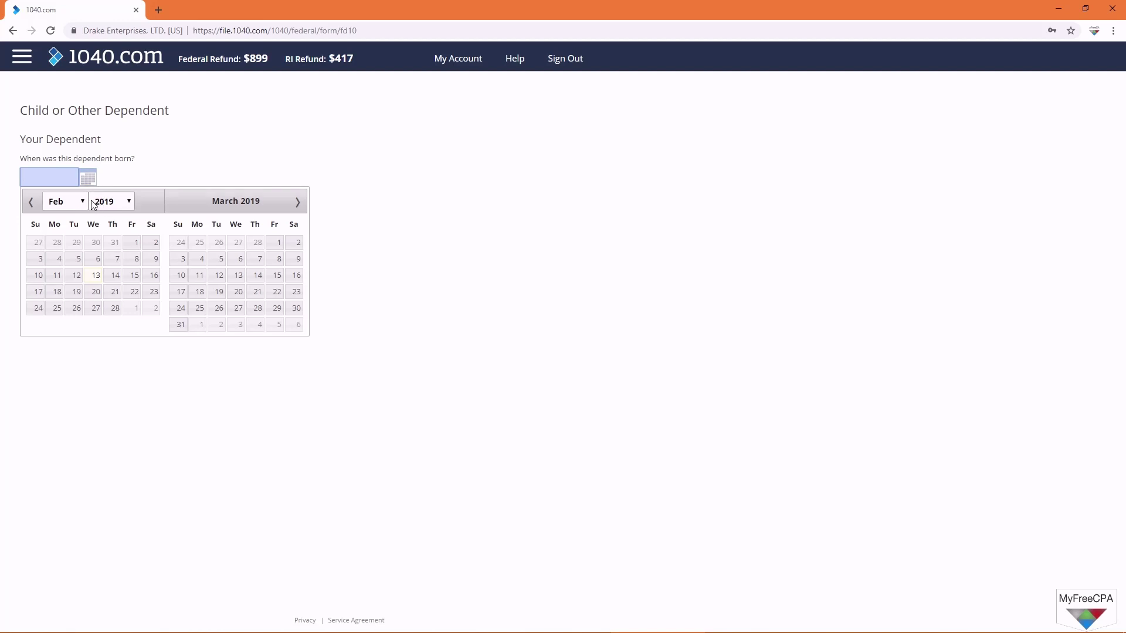
{"action": "left_click", "coordinate": [128, 202]}
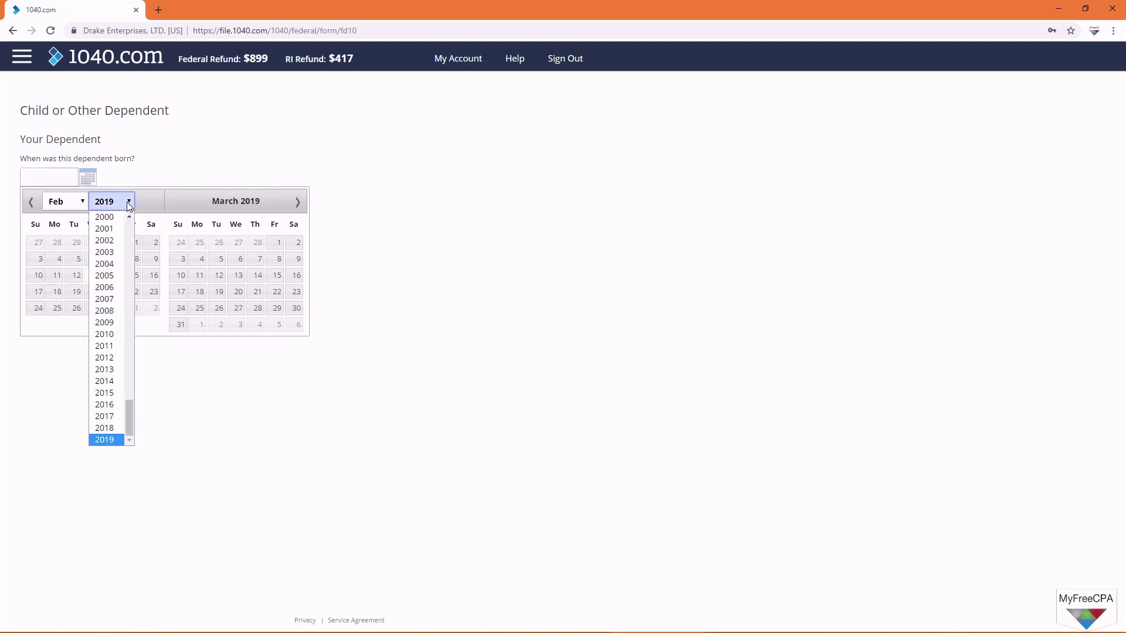
{"action": "left_click", "coordinate": [120, 403]}
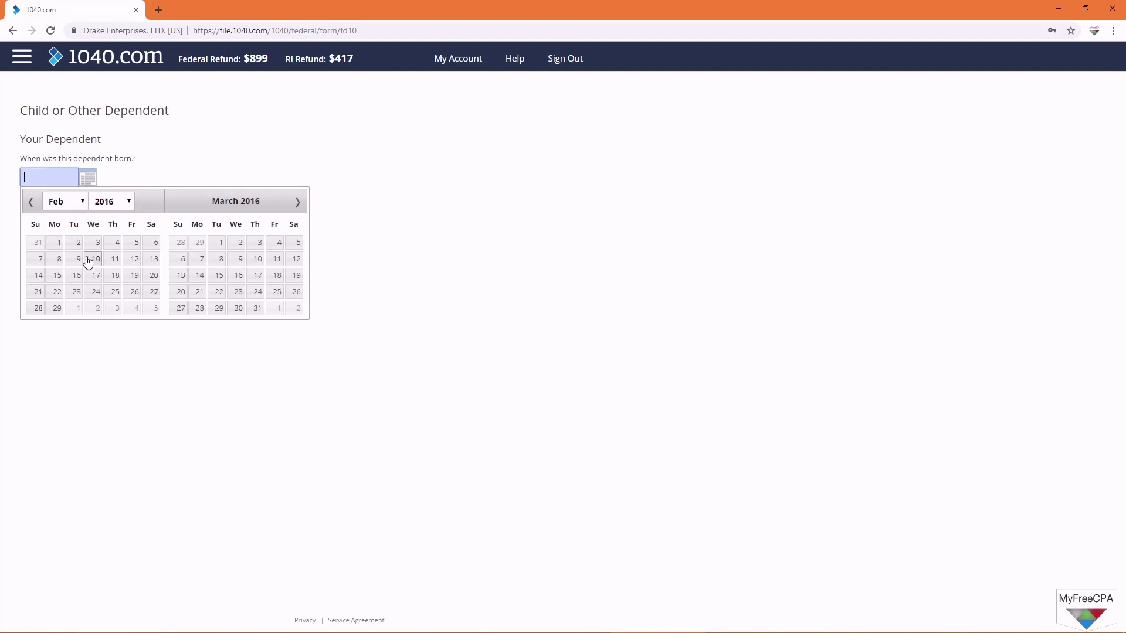
{"action": "left_click", "coordinate": [58, 242]}
{"action": "left_click", "coordinate": [68, 214]}
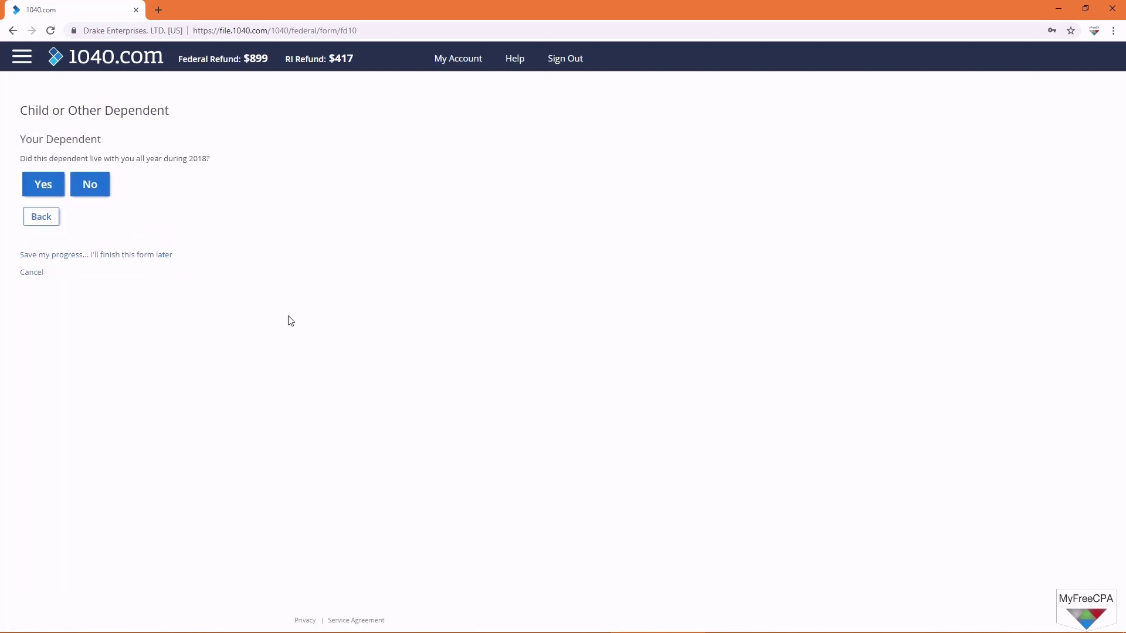
{"action": "left_click", "coordinate": [53, 187]}
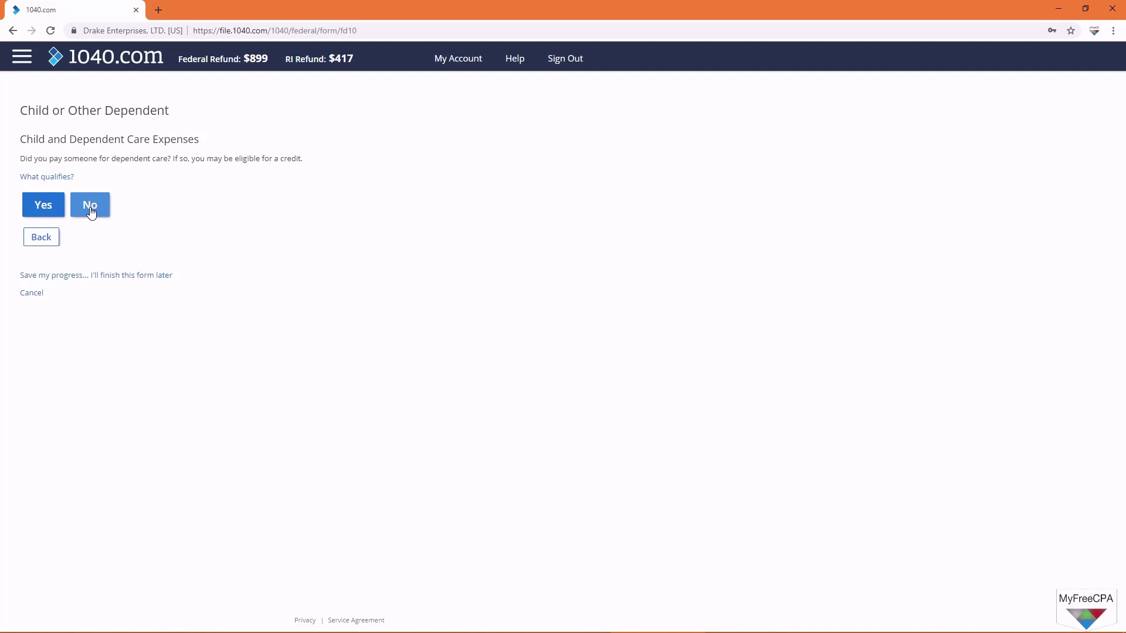
Step: Report $5,000 paid for dependent care, with none of it paid by the employer
{"action": "left_click", "coordinate": [50, 207]}
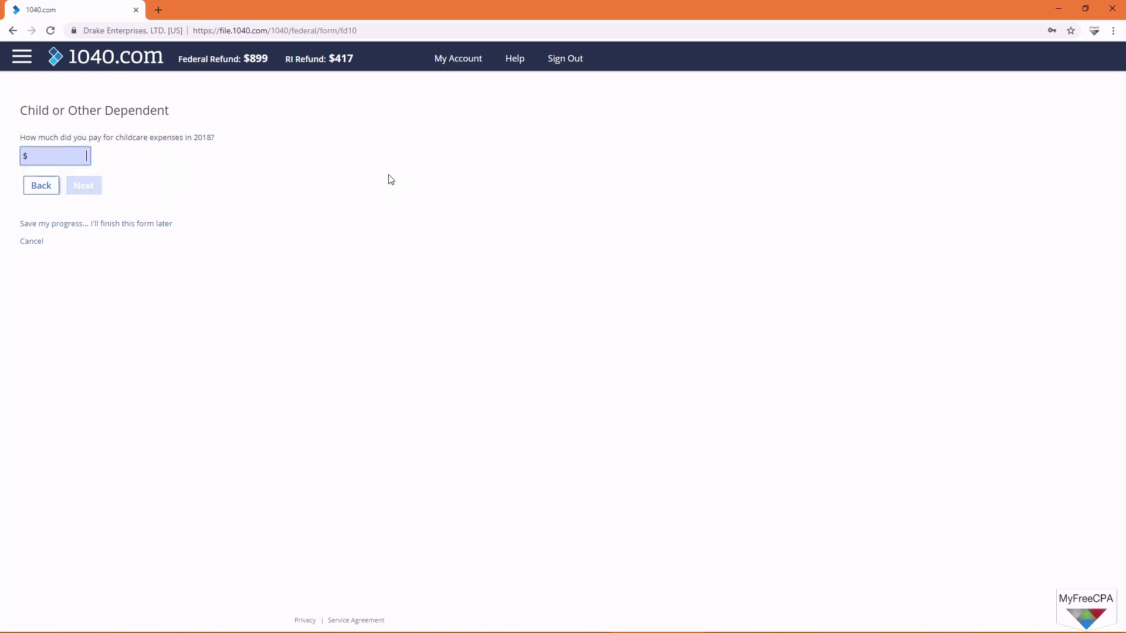
{"action": "type", "text": "5000"}
{"action": "left_click", "coordinate": [84, 194]}
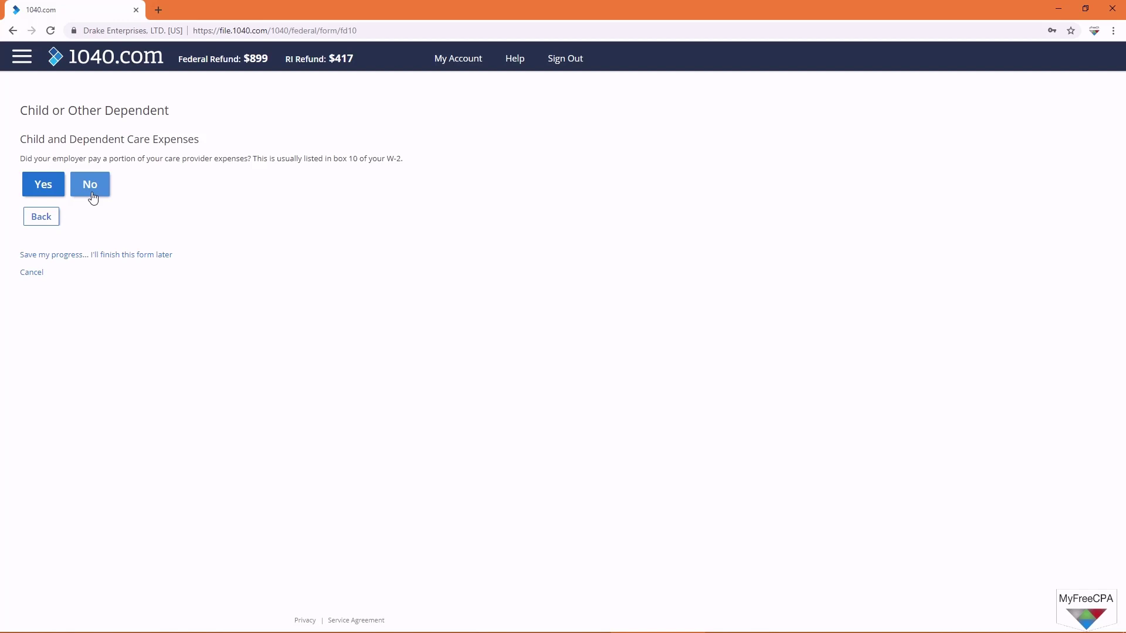
{"action": "left_click", "coordinate": [92, 190]}
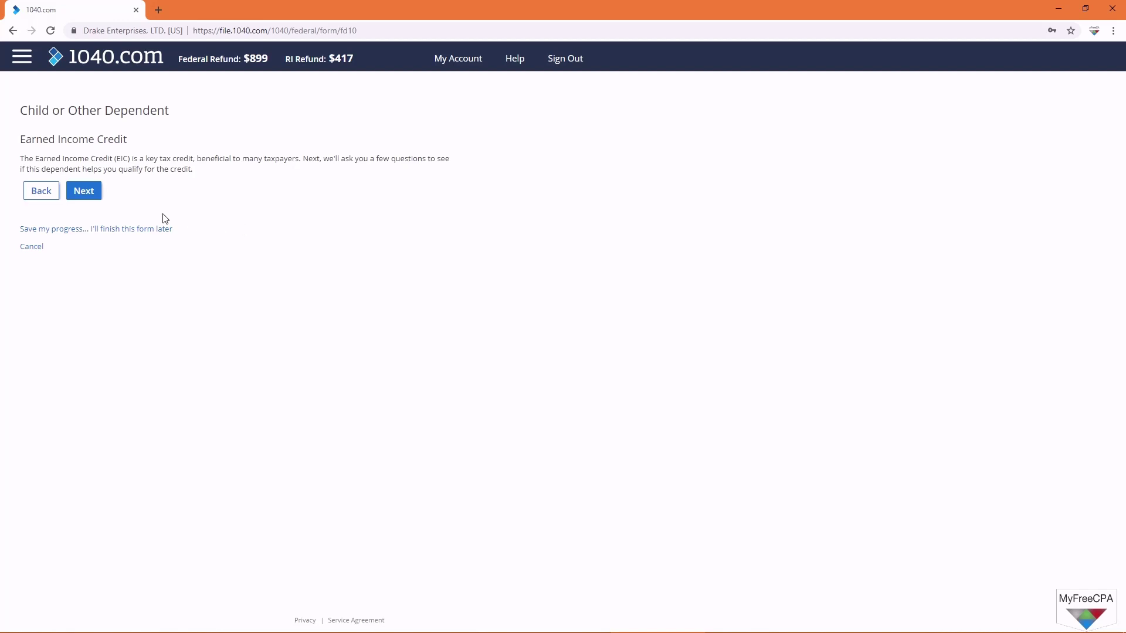
Step: Answer the EIC questions (no one else can claim, unmarried, US citizen, lived with you) and save the dependent
{"action": "left_click", "coordinate": [92, 194]}
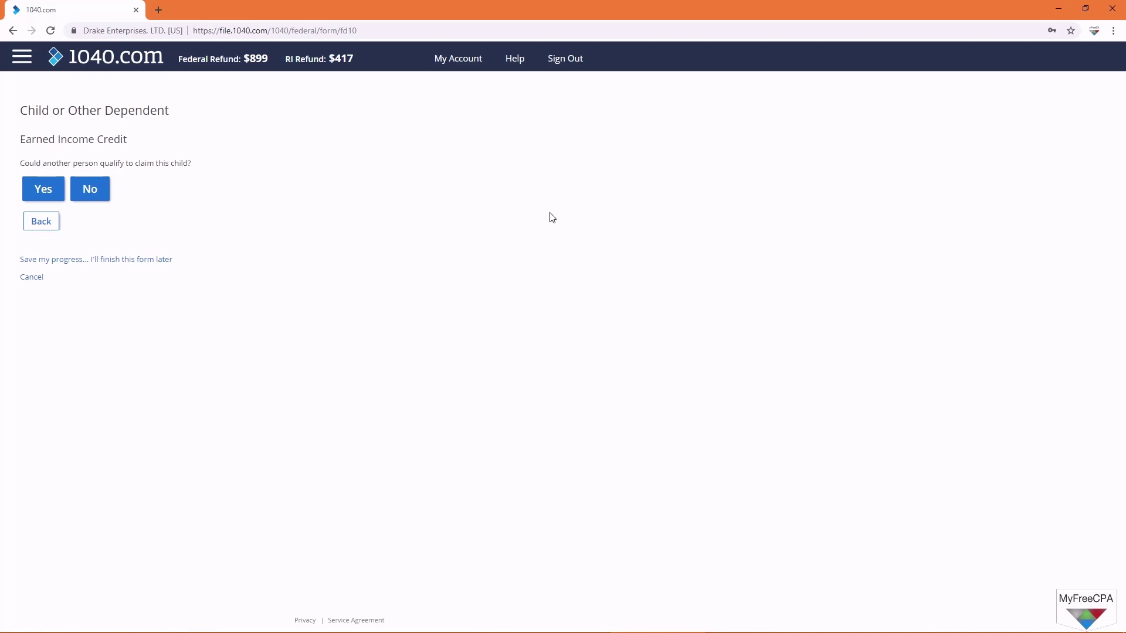
{"action": "left_click", "coordinate": [88, 190]}
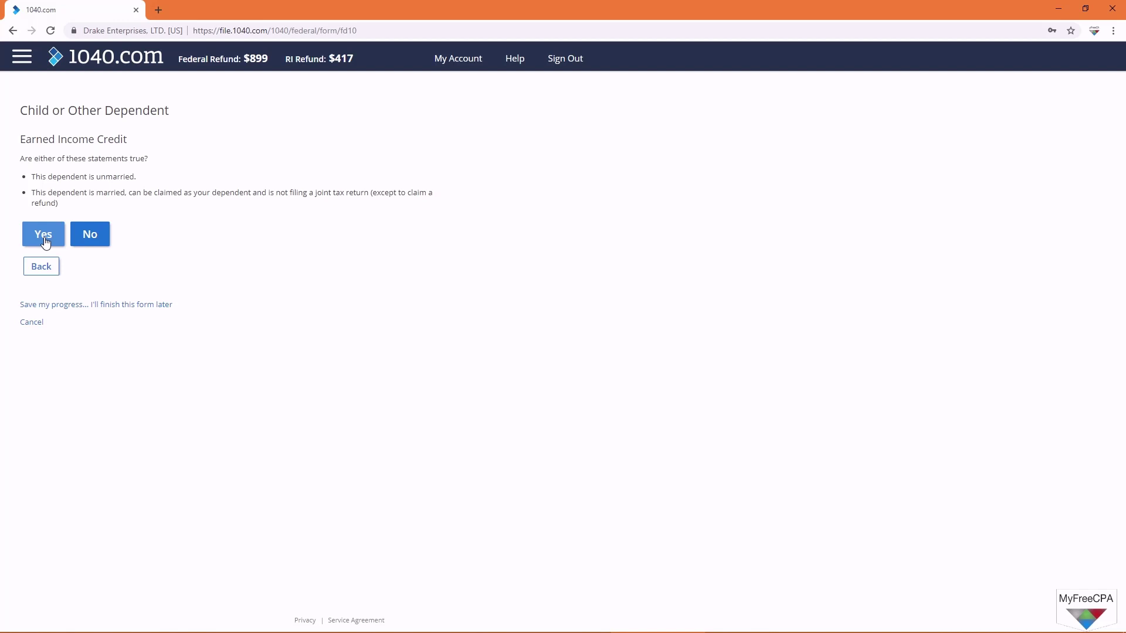
{"action": "left_click", "coordinate": [45, 242]}
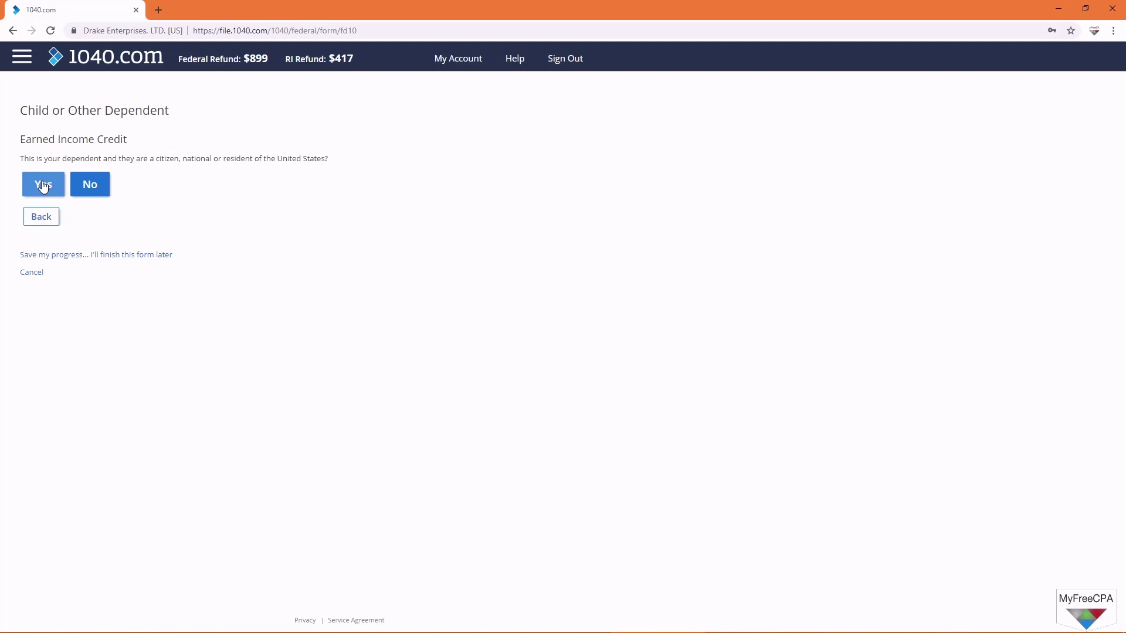
{"action": "left_click", "coordinate": [43, 186]}
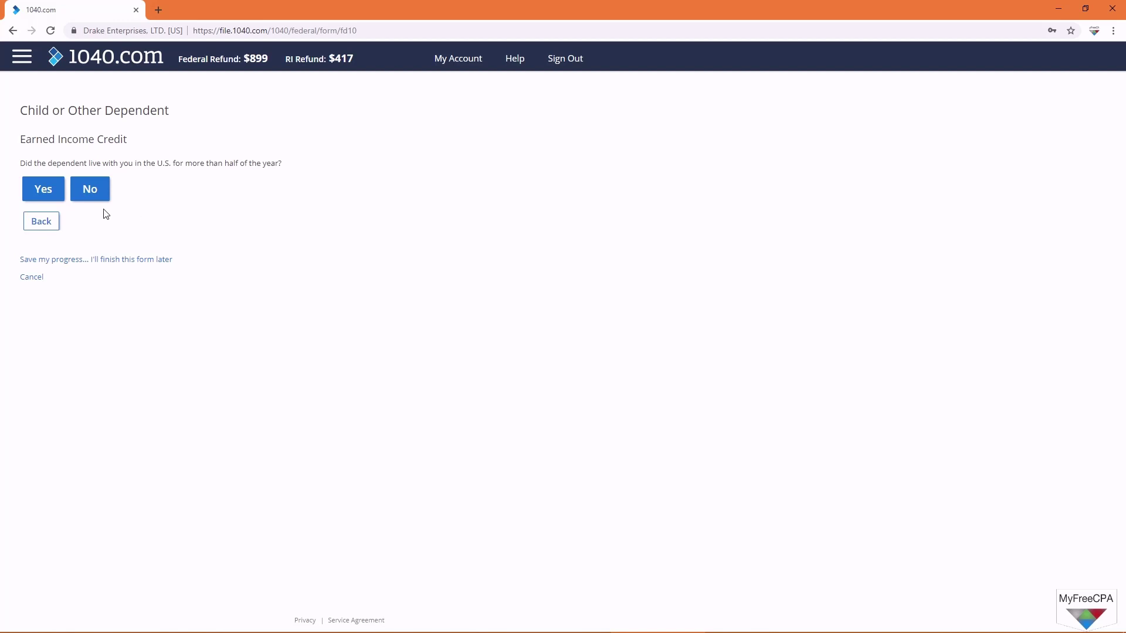
{"action": "left_click", "coordinate": [46, 188]}
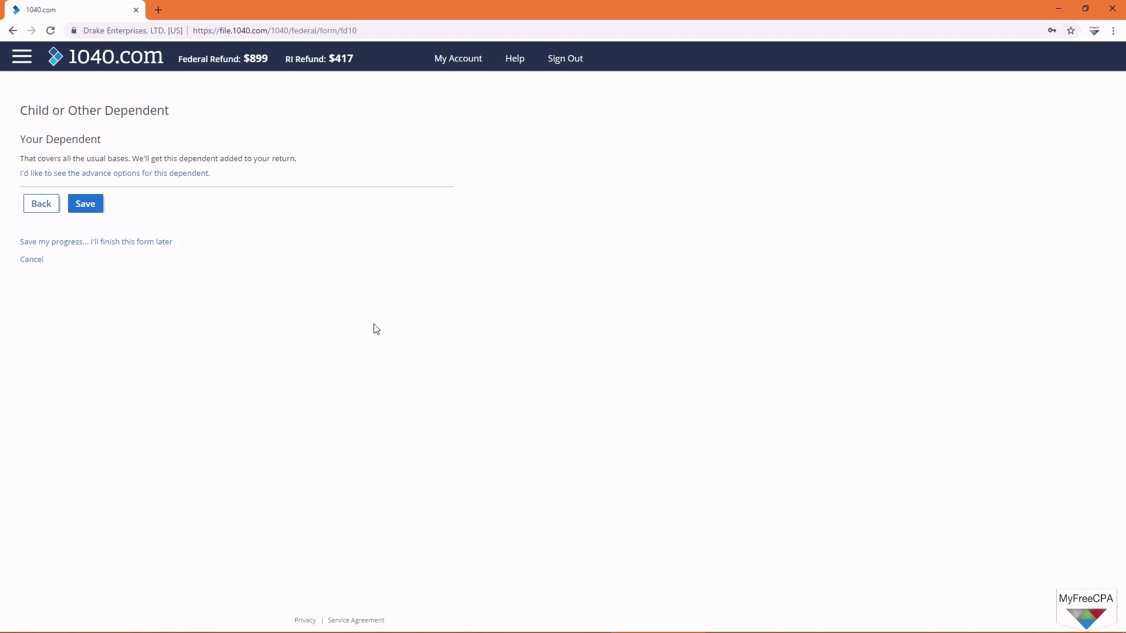
{"action": "left_click", "coordinate": [86, 204]}
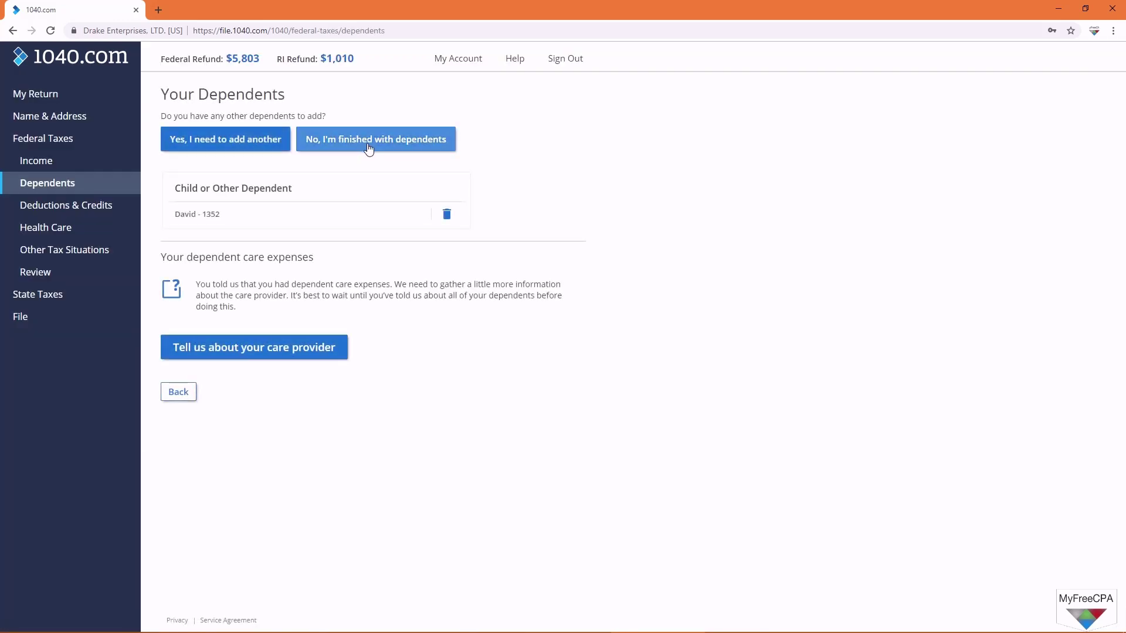
Step: Start the care provider details from the Your Dependents page
{"action": "left_click", "coordinate": [273, 352]}
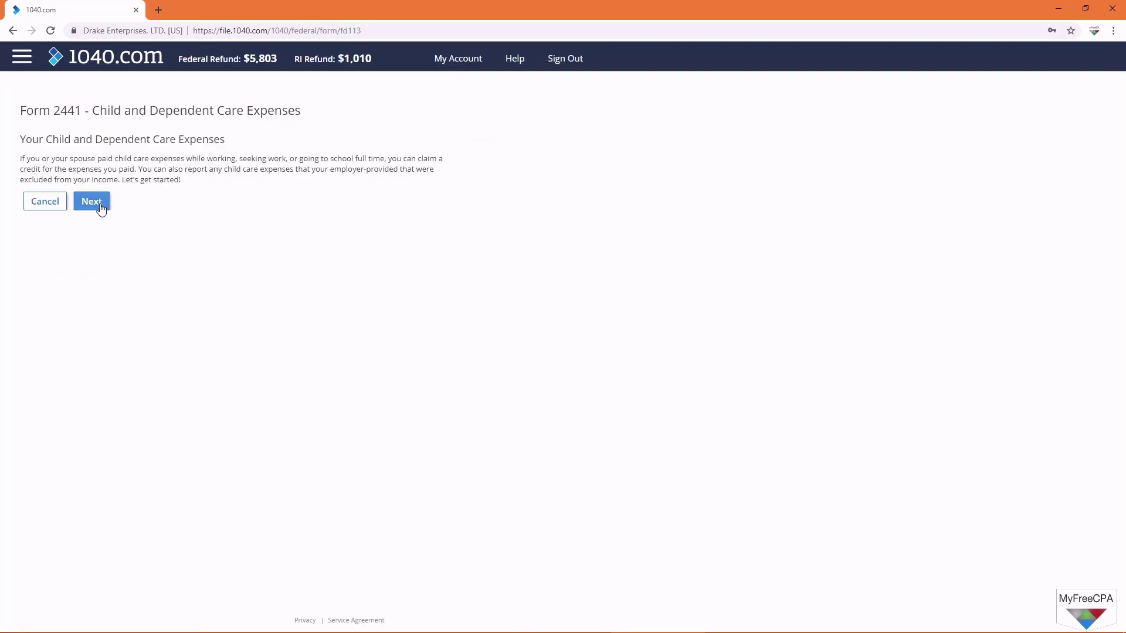
Step: Identify the care provider by Employer Identification Number, enter its EIN, and name it Child Care Co
{"action": "left_click", "coordinate": [100, 206]}
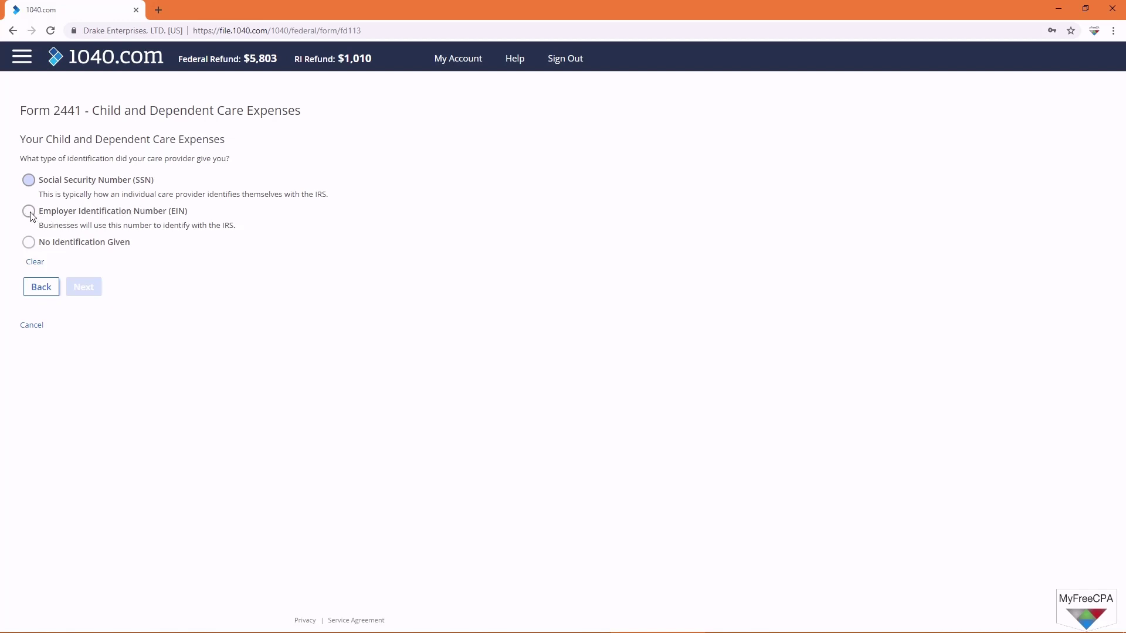
{"action": "left_click", "coordinate": [30, 244]}
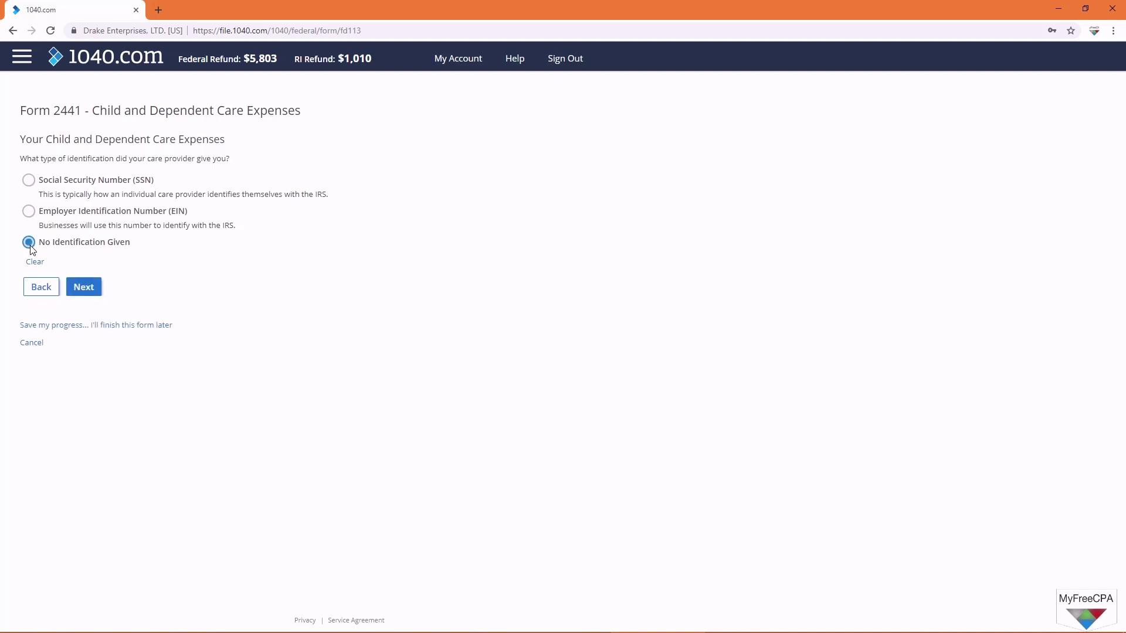
{"action": "left_click", "coordinate": [32, 215]}
{"action": "left_click", "coordinate": [83, 287]}
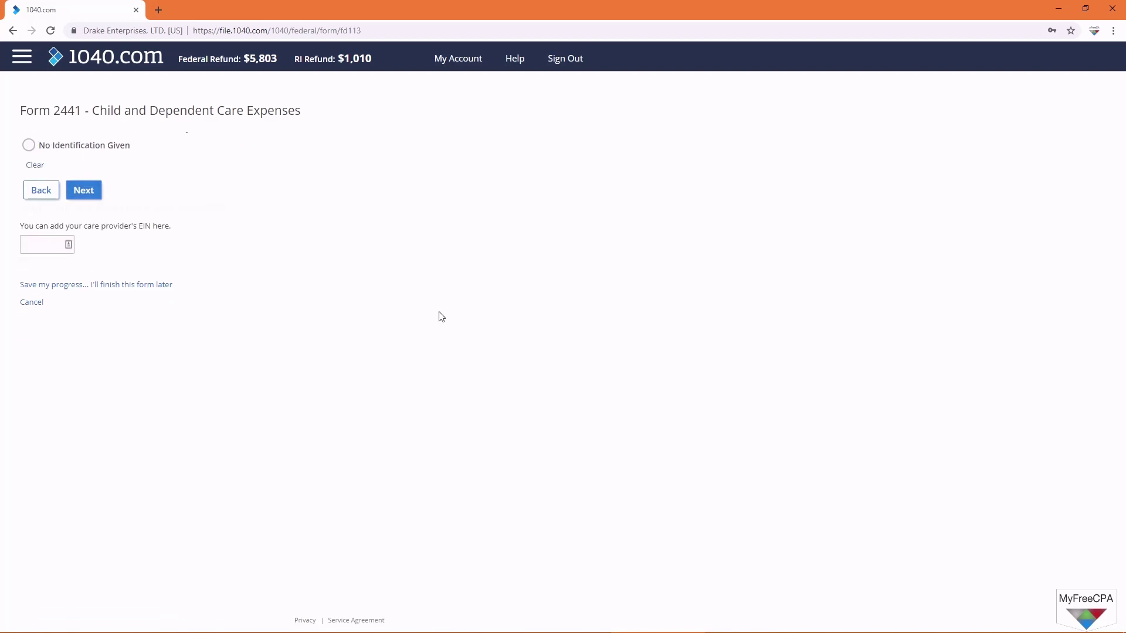
{"action": "left_click", "coordinate": [30, 180]}
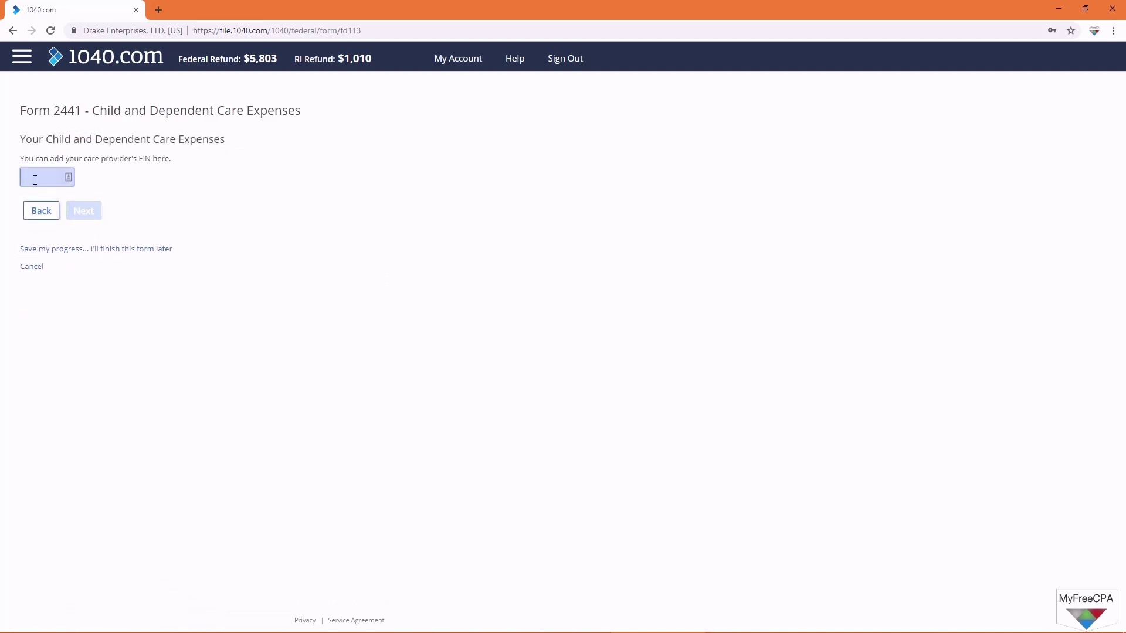
{"action": "left_click", "coordinate": [95, 214]}
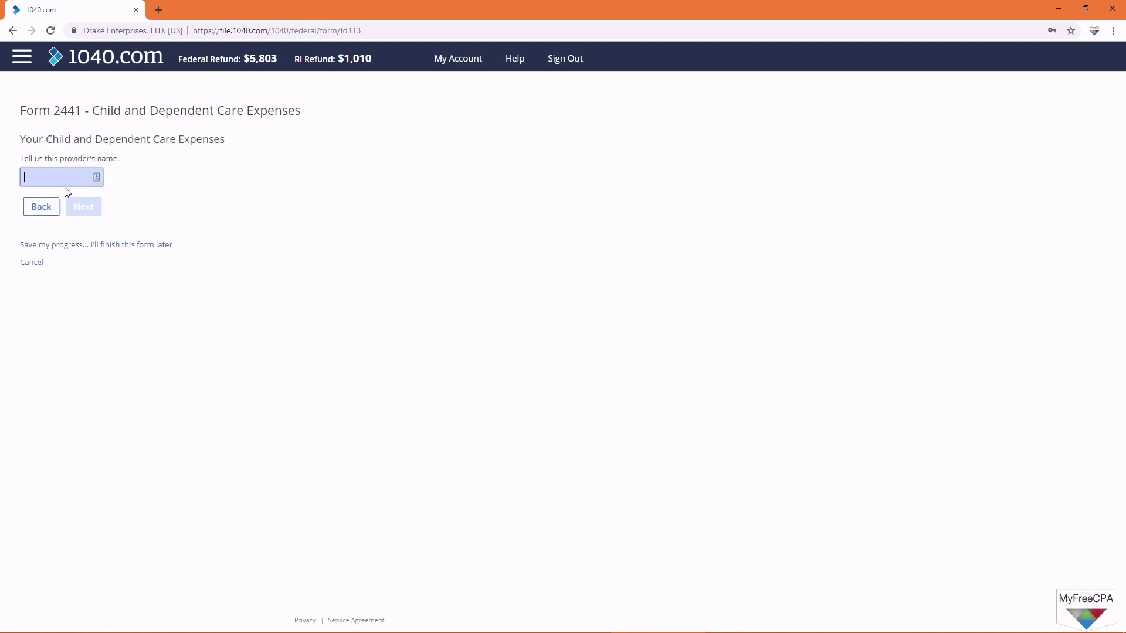
{"action": "type", "text": "Child Care Co"}
Step: Enter the care provider's street address, ZIP code and phone number on Form 2441
{"action": "left_click", "coordinate": [82, 208]}
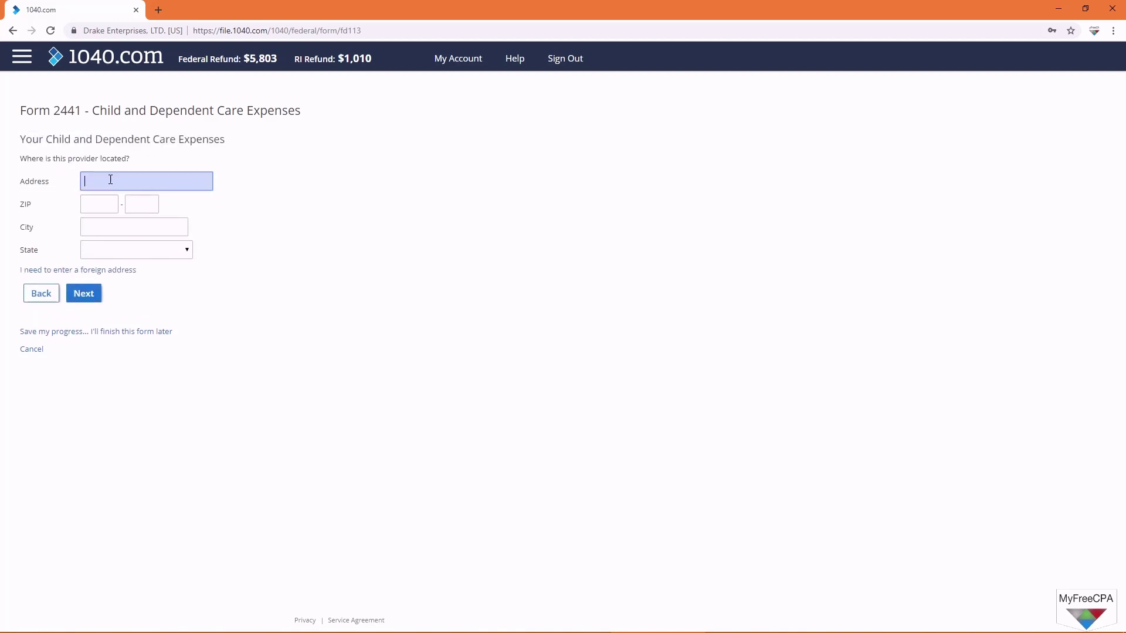
{"action": "type", "text": "123 "}
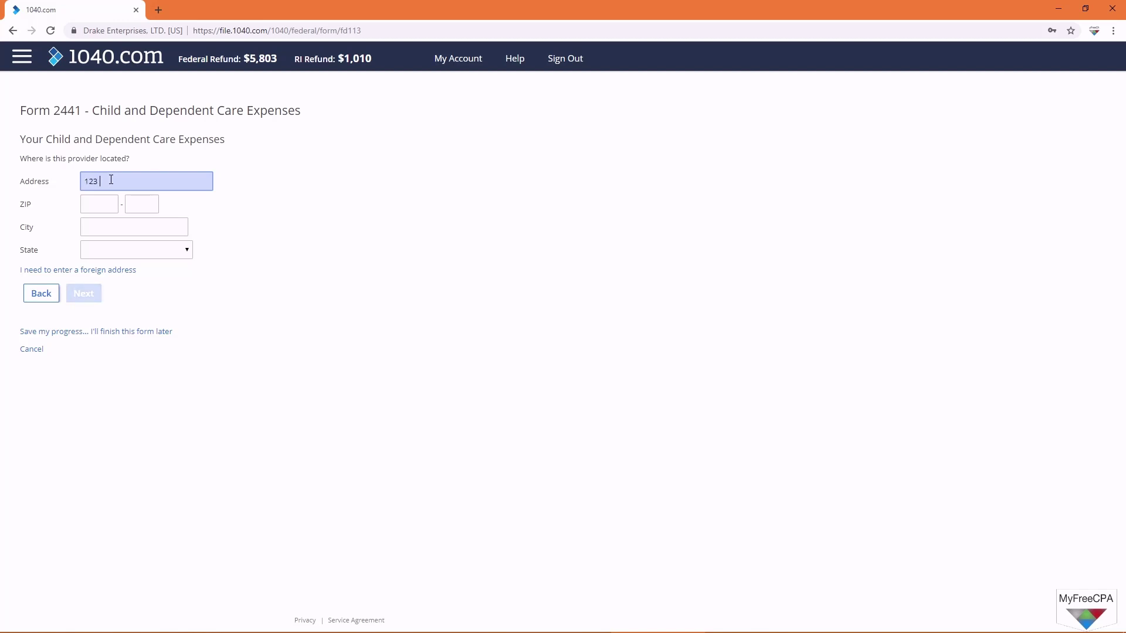
{"action": "type", "text": "Child Care Road"}
{"action": "left_click", "coordinate": [97, 204]}
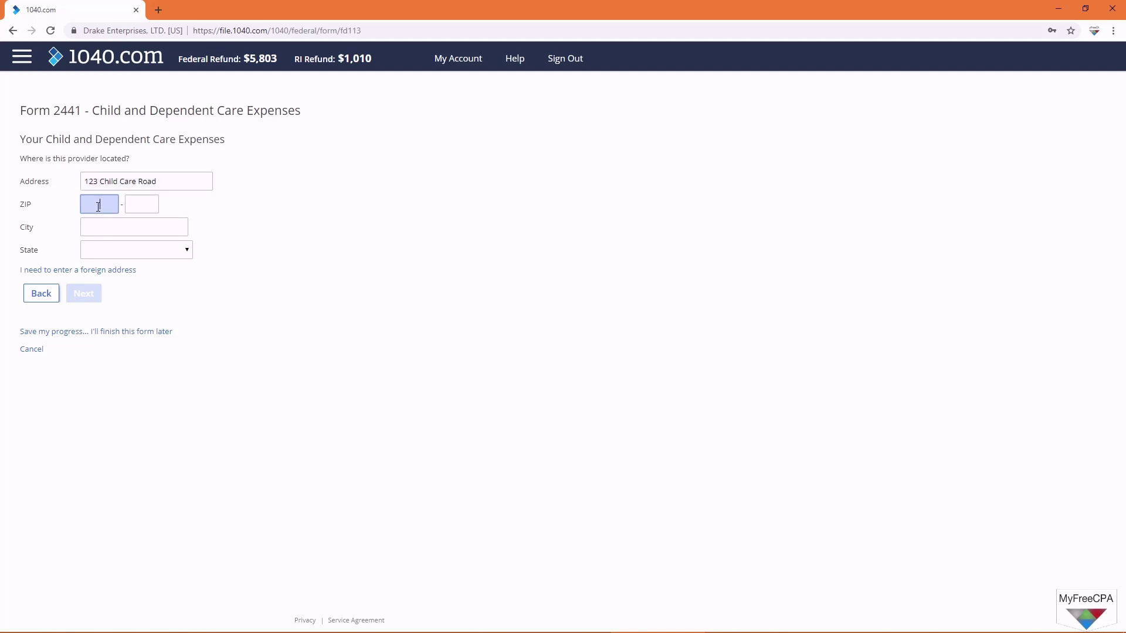
{"action": "type", "text": "02920"}
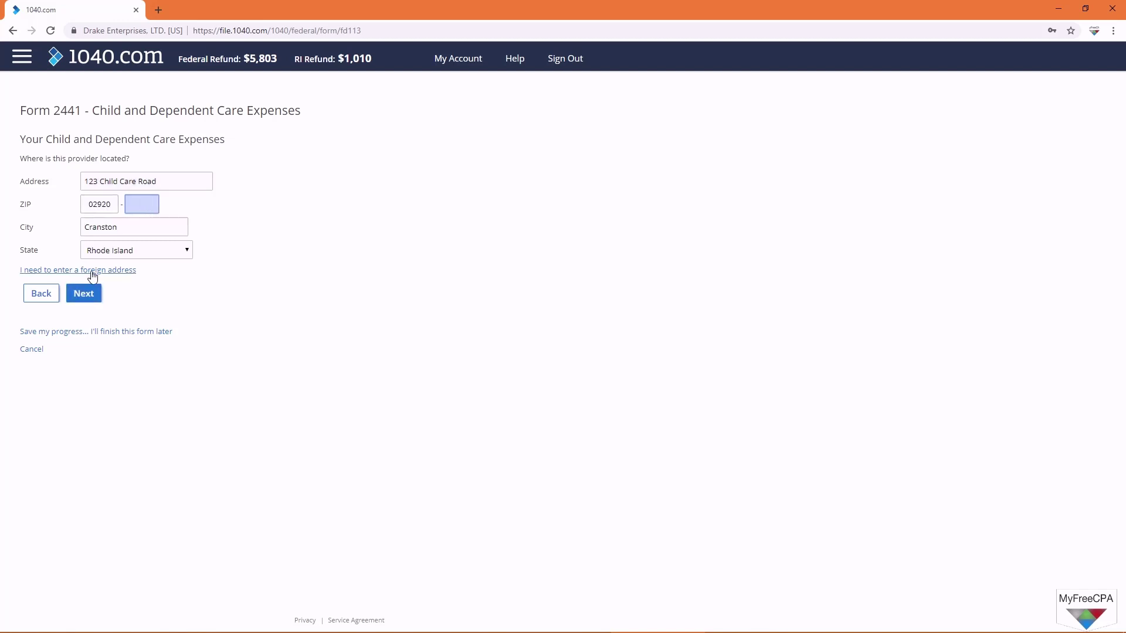
{"action": "left_click", "coordinate": [86, 294]}
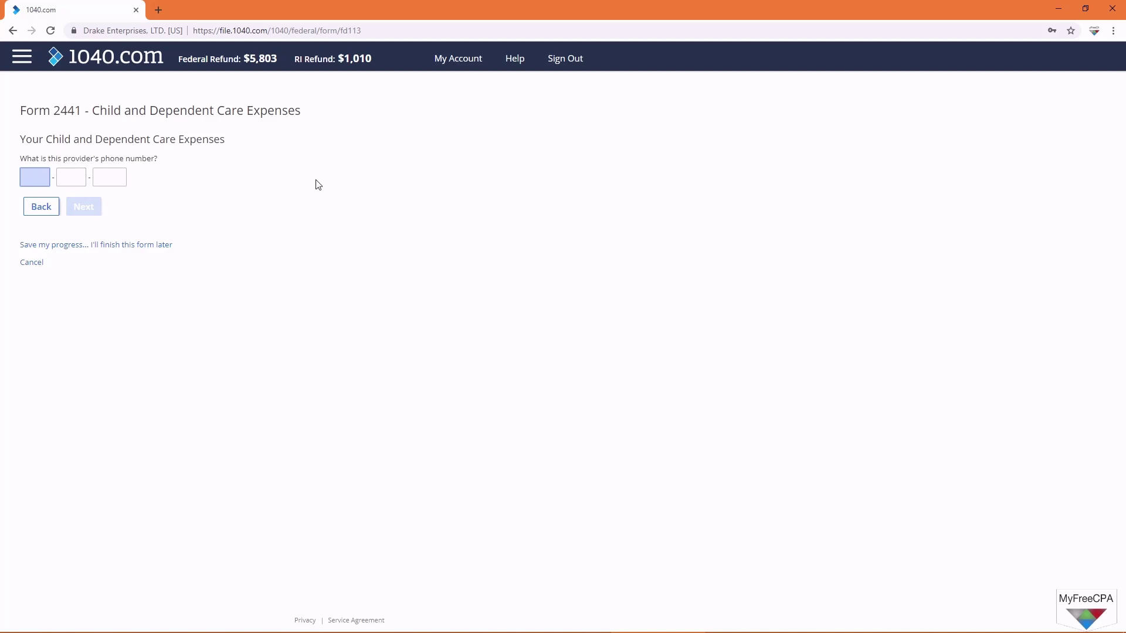
{"action": "type", "text": "401-555-"}
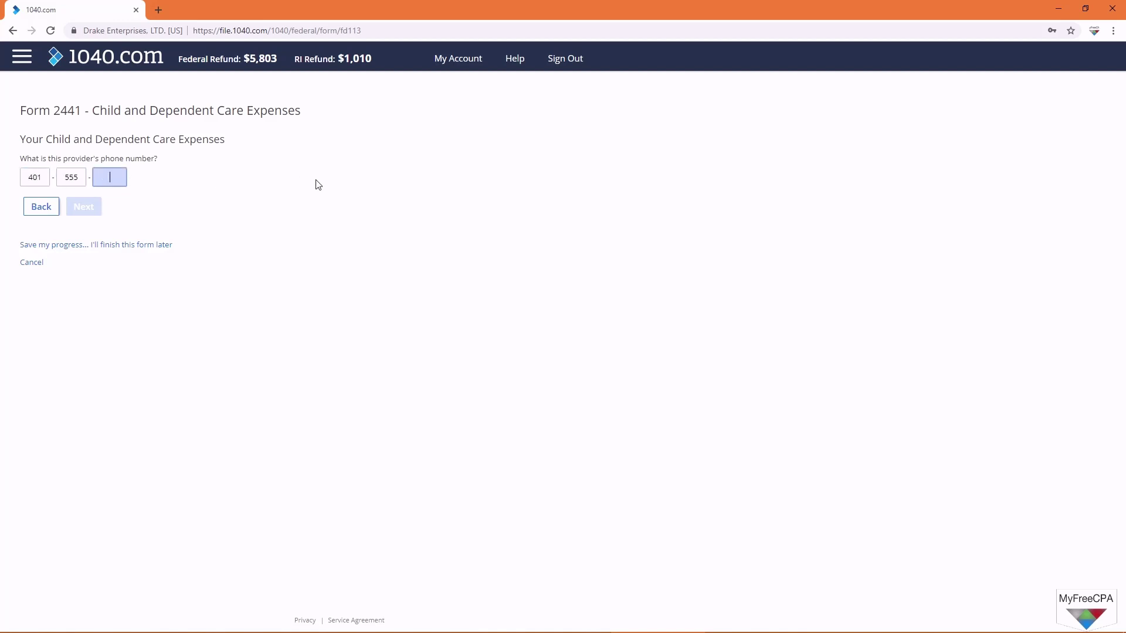
{"action": "type", "text": "5789"}
Step: Record $5,000 paid to Child Care Co, decline a second provider, and save Form 2441
{"action": "left_click", "coordinate": [91, 210]}
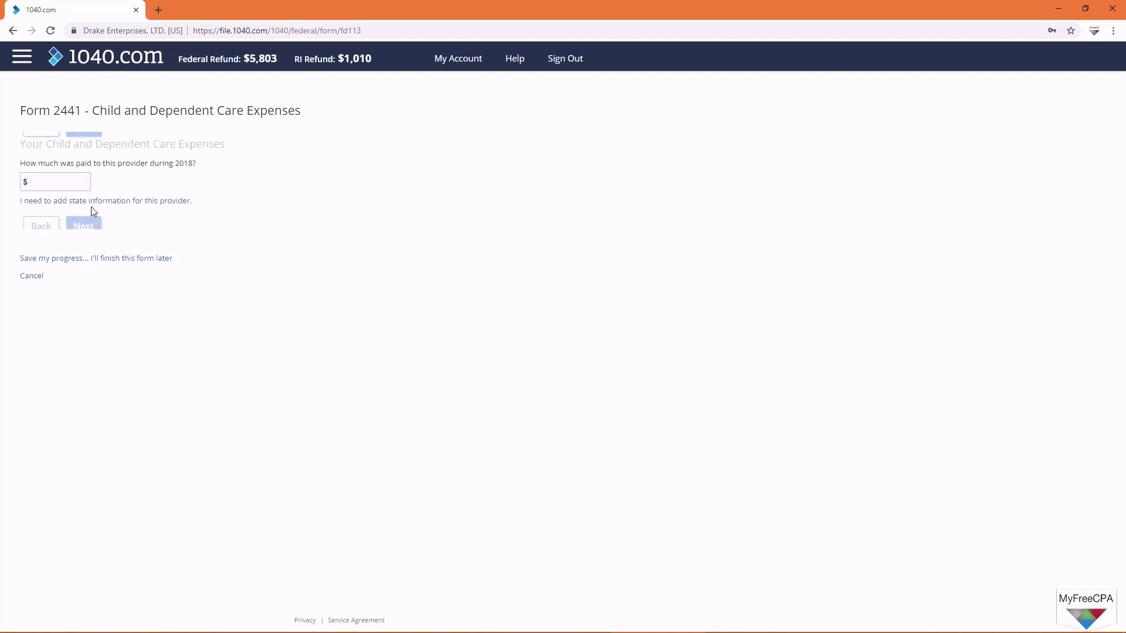
{"action": "left_click", "coordinate": [85, 170]}
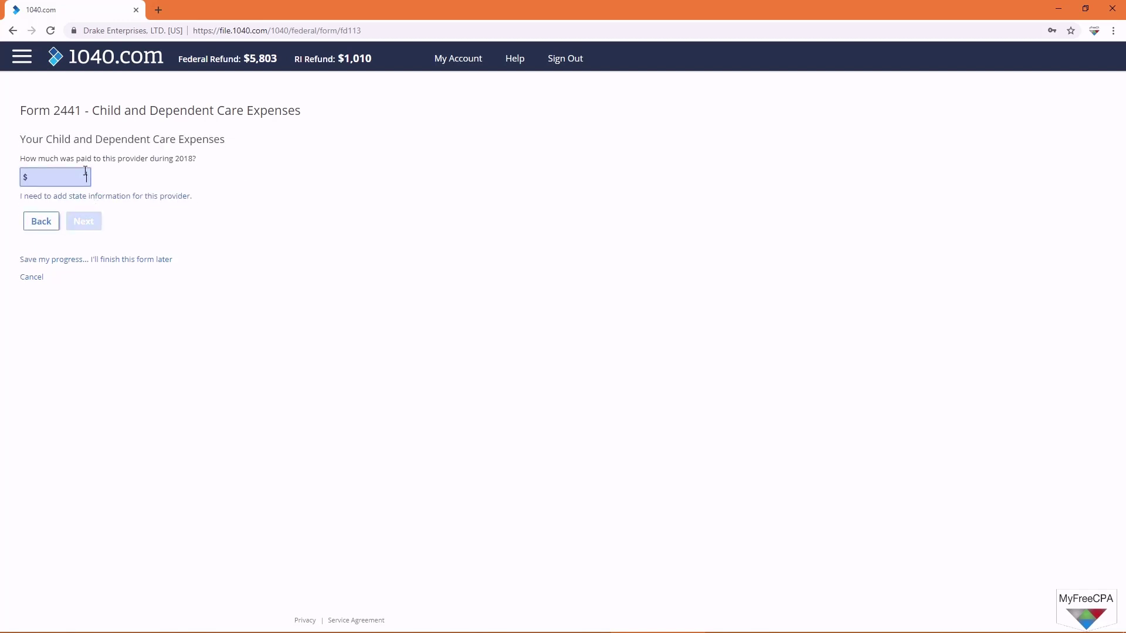
{"action": "type", "text": "5,000"}
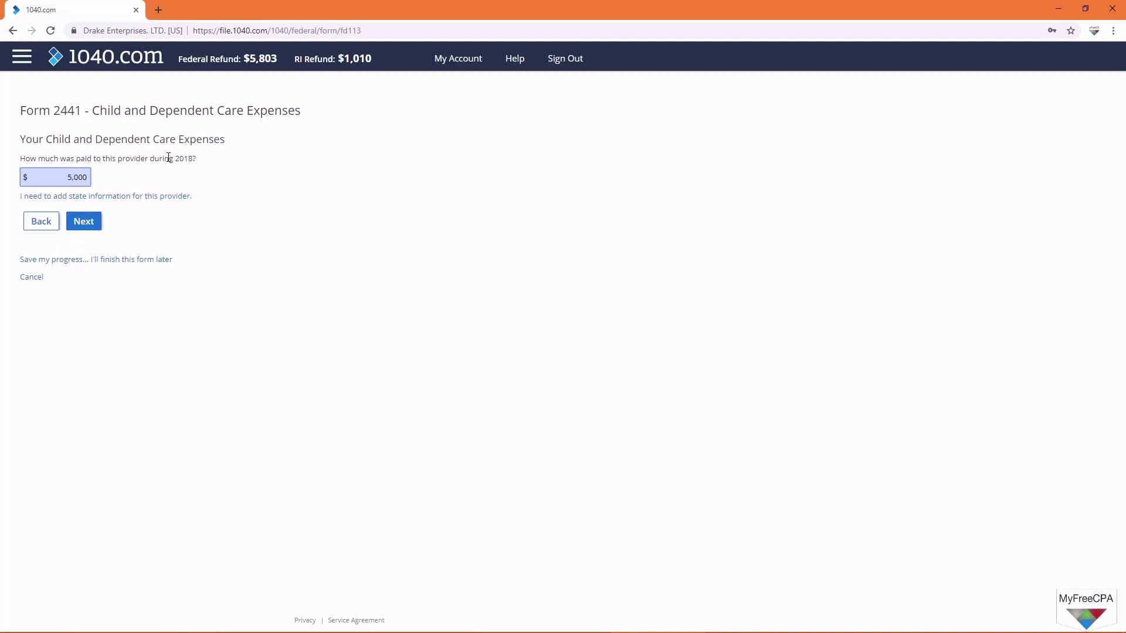
{"action": "left_click", "coordinate": [82, 222]}
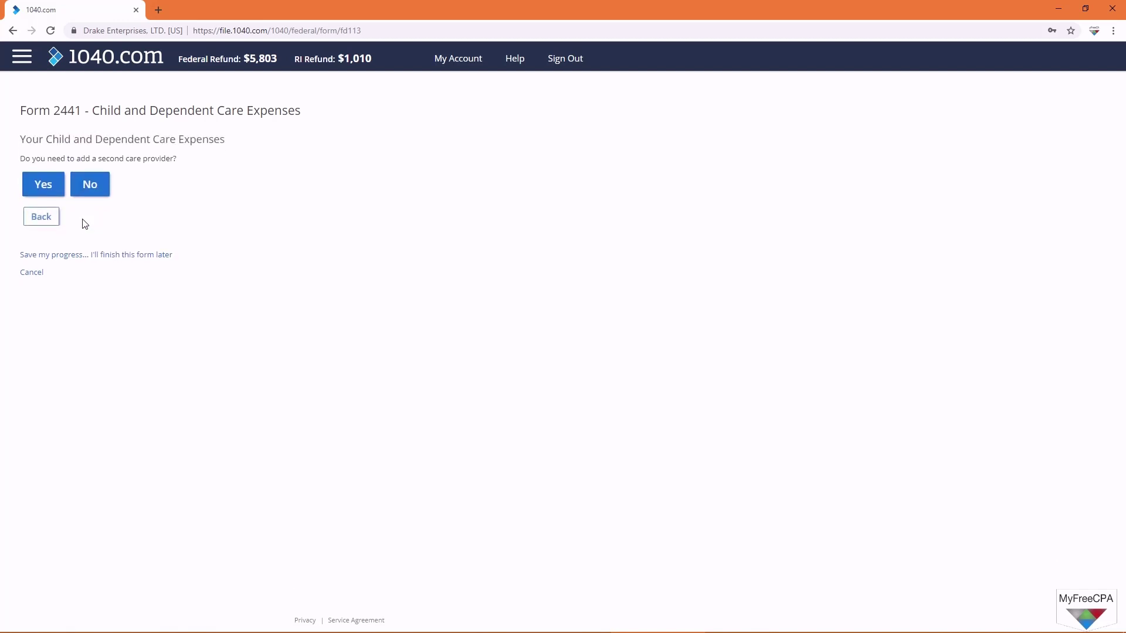
{"action": "left_click", "coordinate": [94, 184]}
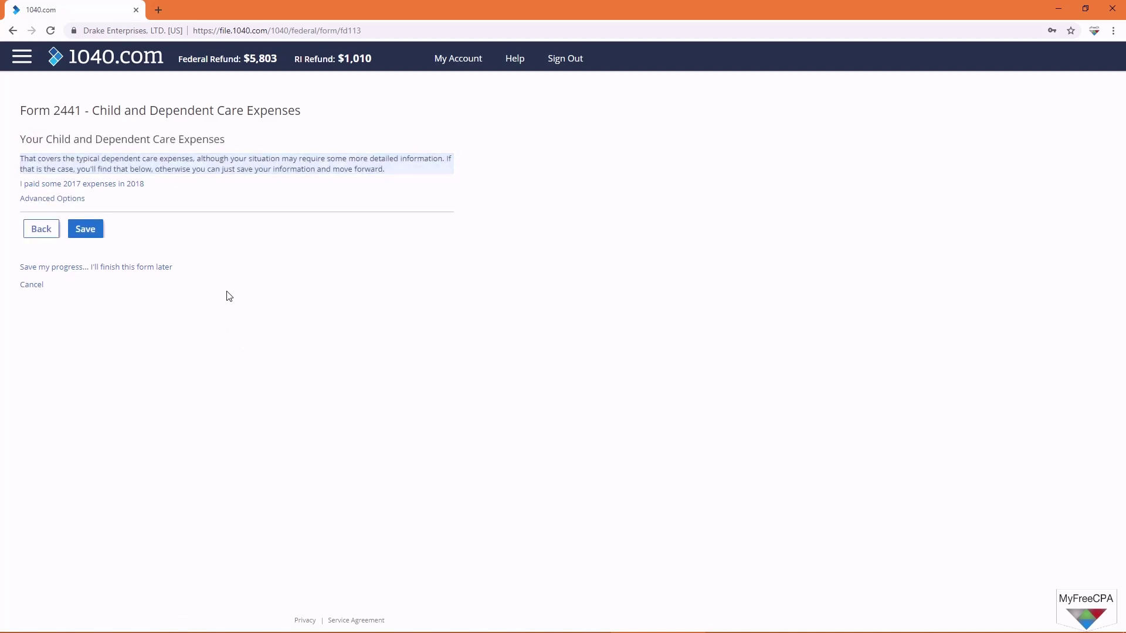
{"action": "left_click", "coordinate": [89, 235]}
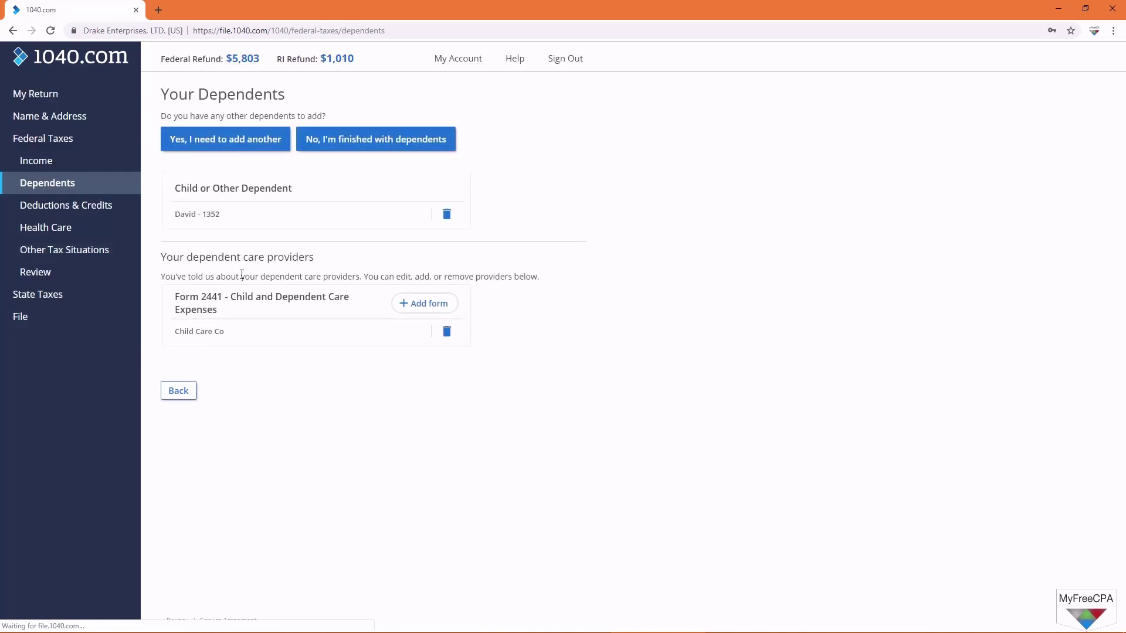
Step: Finish with dependents and scroll down the Deductions and Credits overview
{"action": "left_click", "coordinate": [371, 149]}
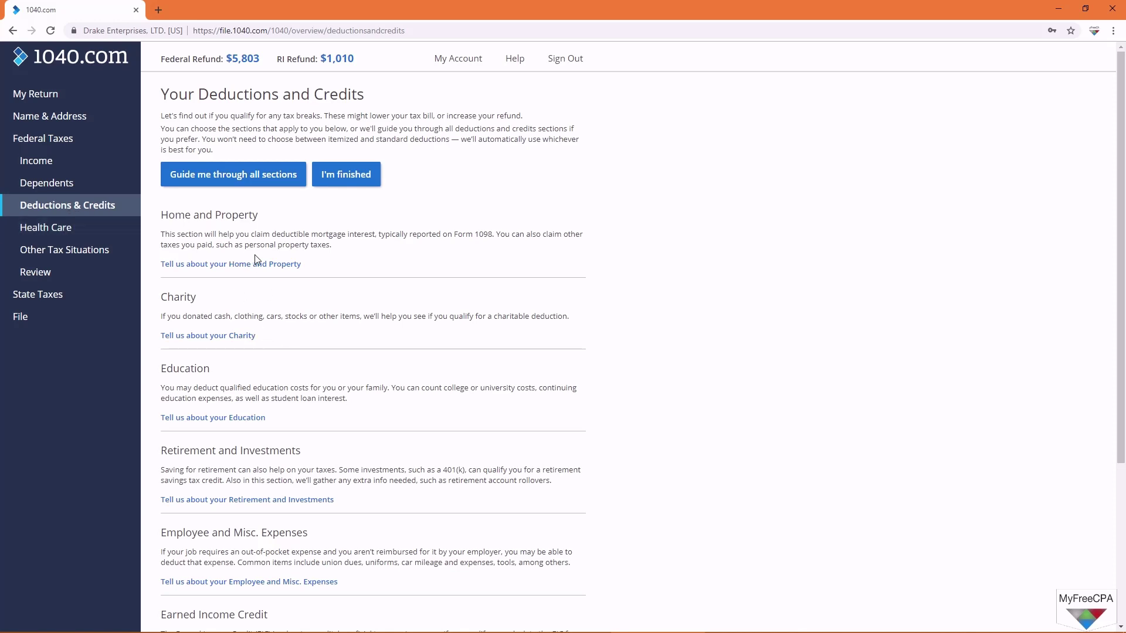
{"action": "scroll", "coordinate": [249, 276], "scroll_direction": "down", "scroll_amount": 4}
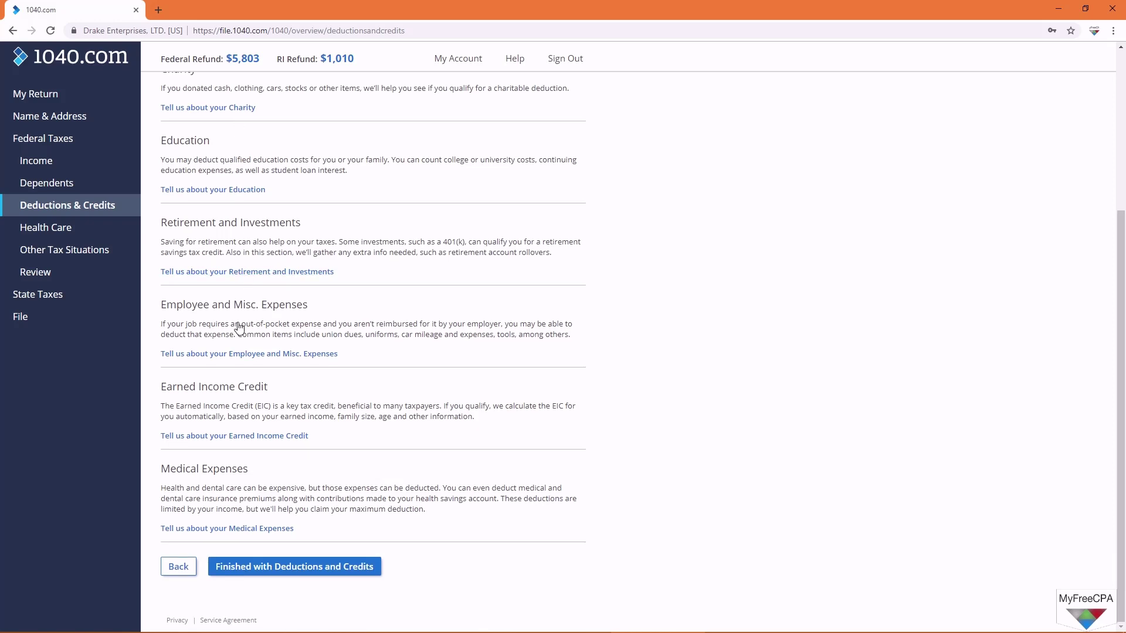
Step: Start the Earned Income Credit questions, answer Yes to the IRS letter, and open the EIC checklist
{"action": "left_click", "coordinate": [232, 436]}
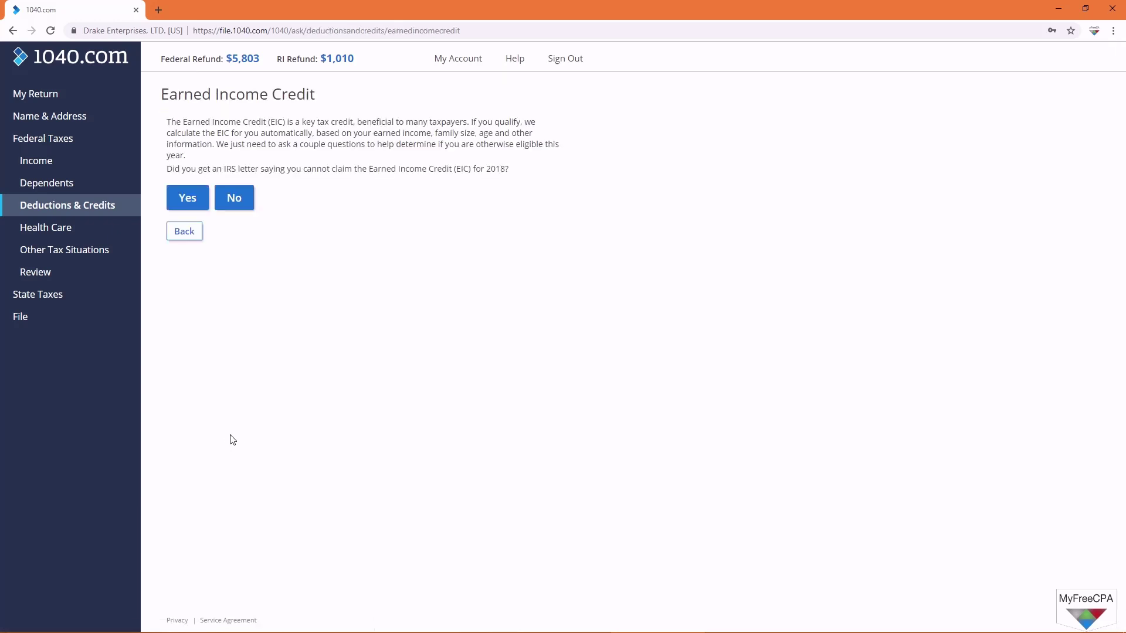
{"action": "left_click", "coordinate": [181, 202]}
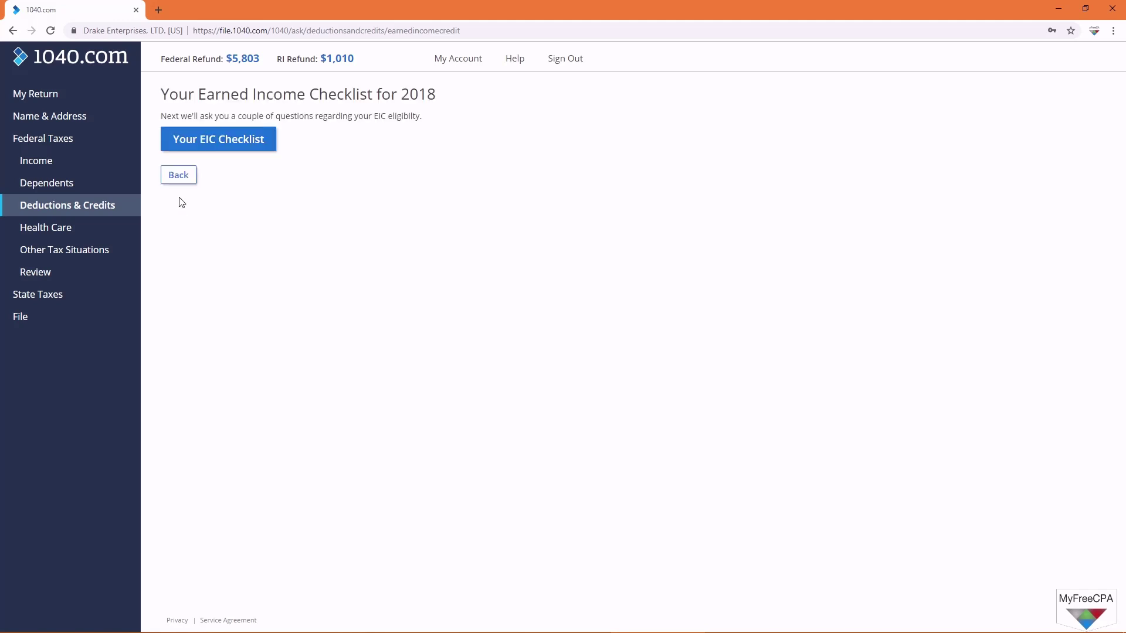
{"action": "left_click", "coordinate": [197, 146]}
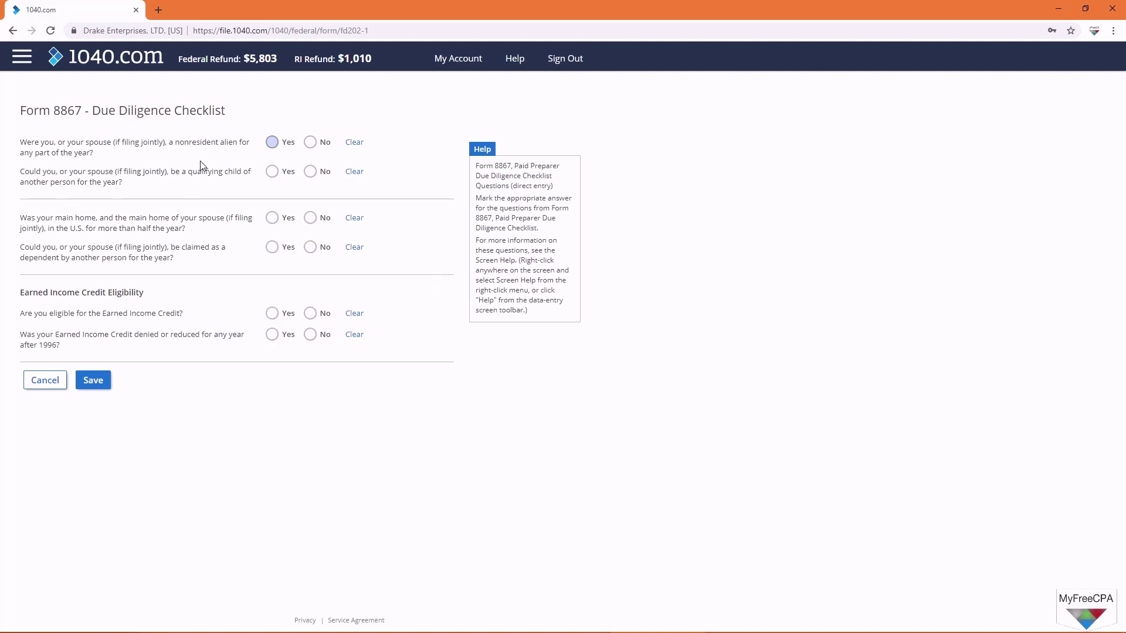
Step: Answer Form 8867: not a nonresident alien, no qualifying child, US home, EIC-eligible, never denied; save
{"action": "left_click", "coordinate": [272, 143]}
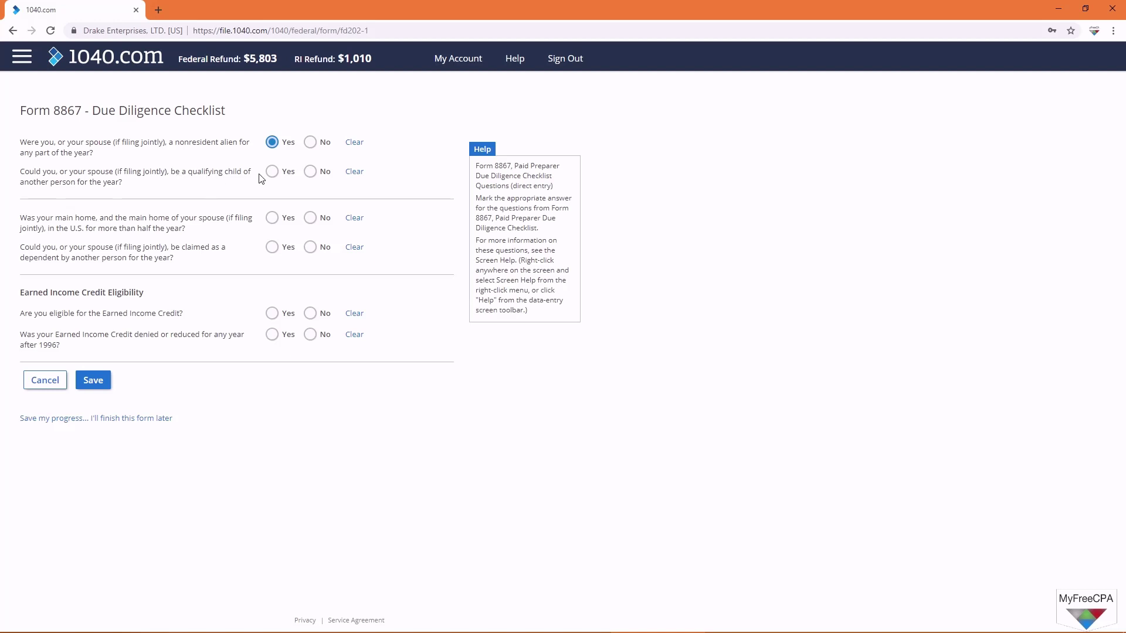
{"action": "left_click", "coordinate": [309, 173]}
{"action": "left_click", "coordinate": [272, 218]}
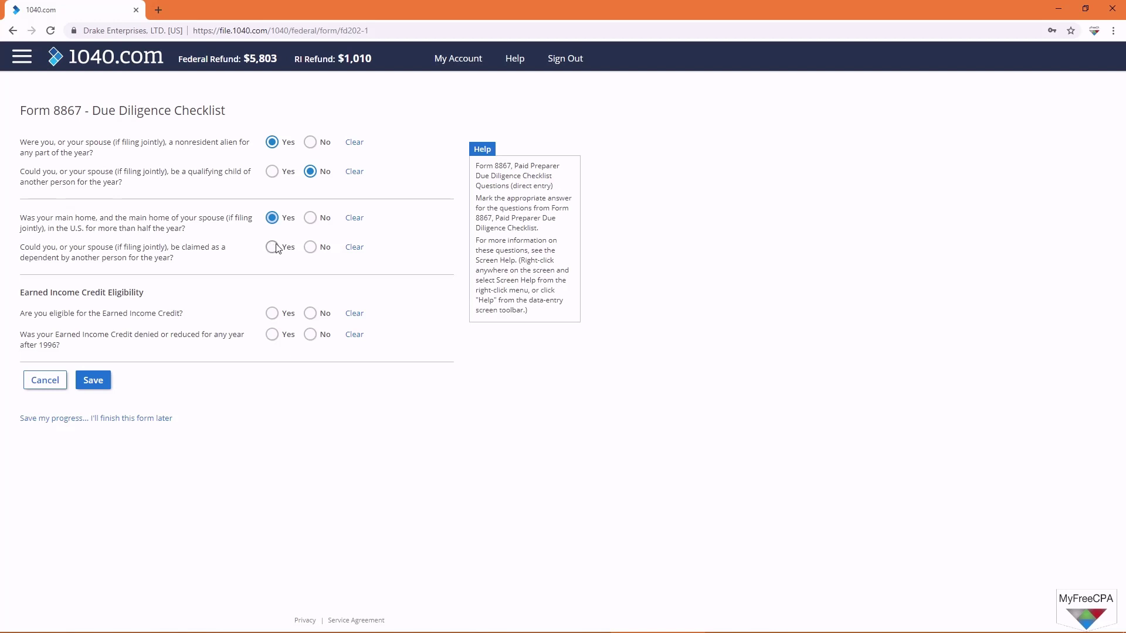
{"action": "left_click", "coordinate": [310, 247]}
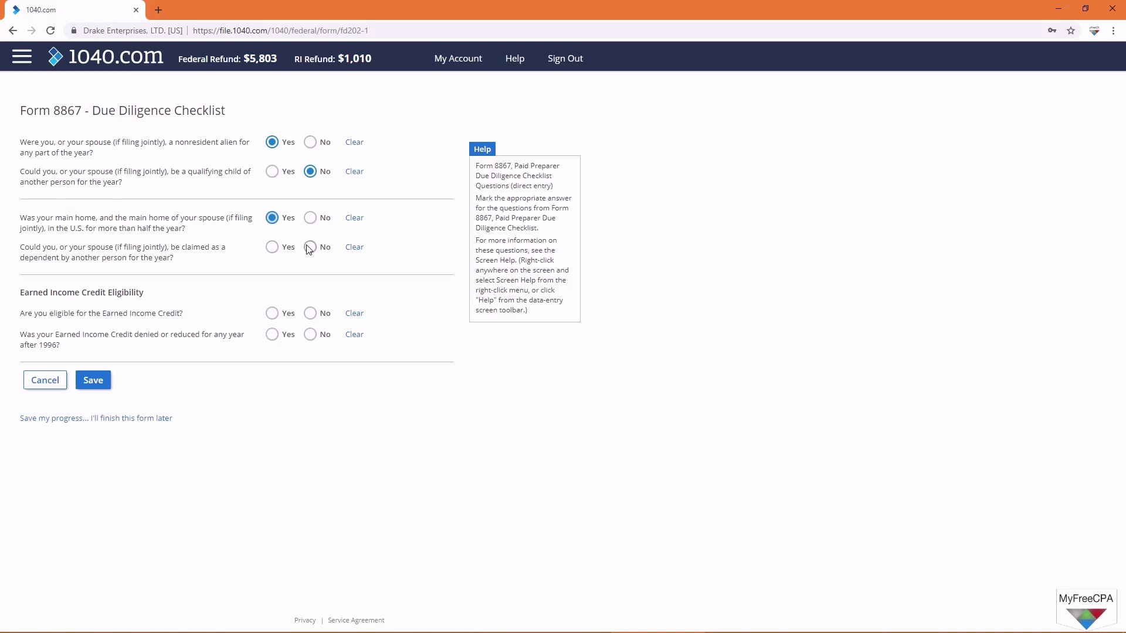
{"action": "left_click", "coordinate": [272, 314]}
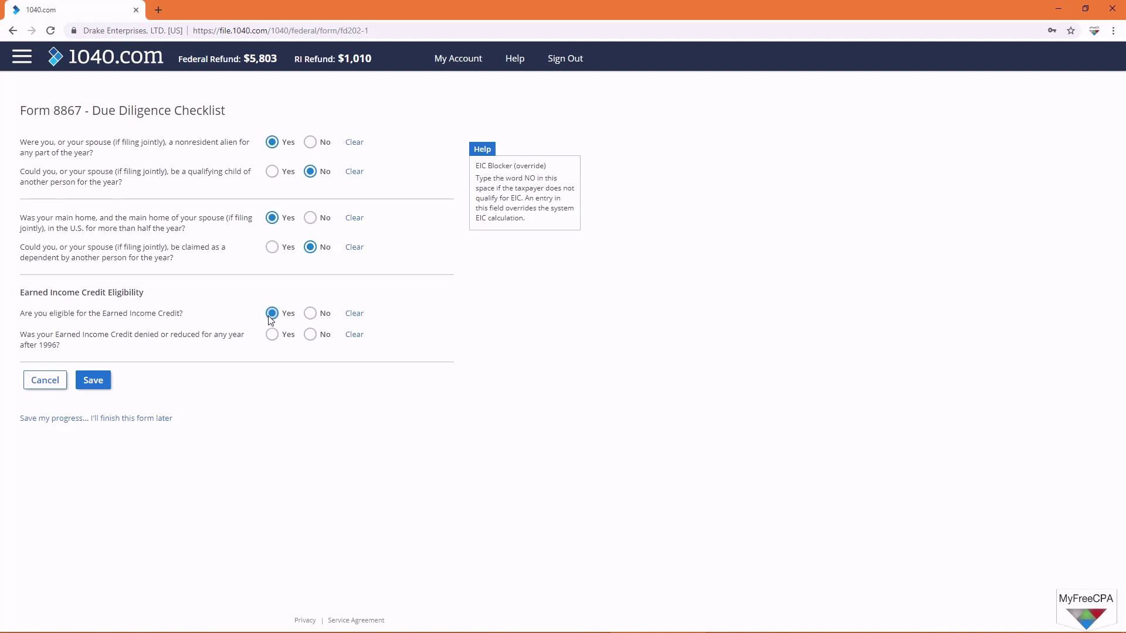
{"action": "left_click", "coordinate": [311, 335]}
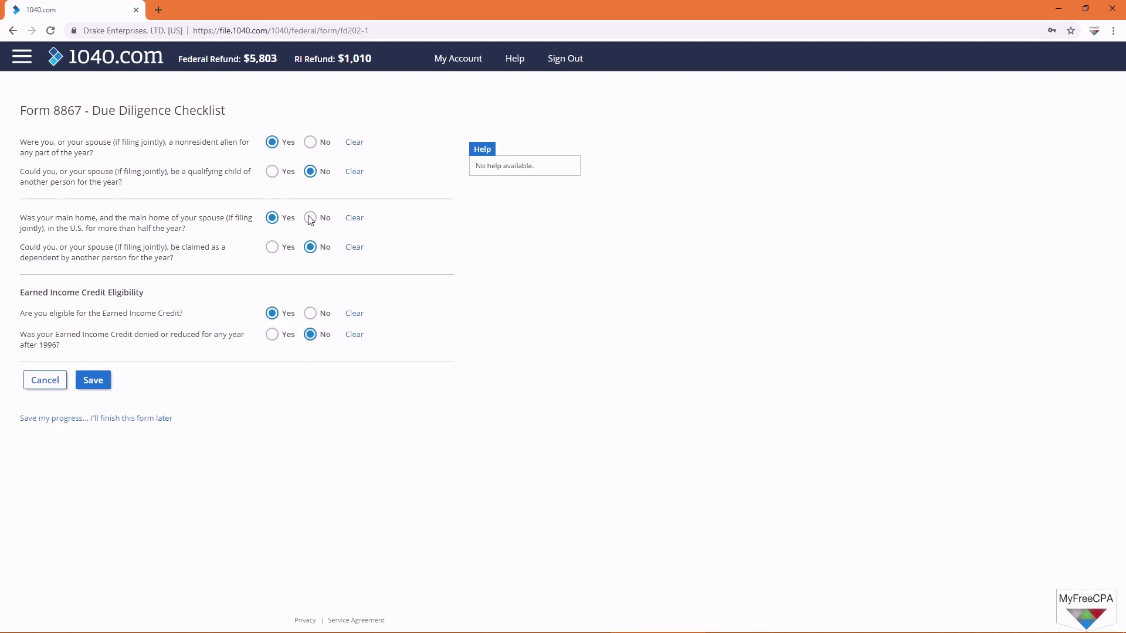
{"action": "left_click", "coordinate": [94, 381]}
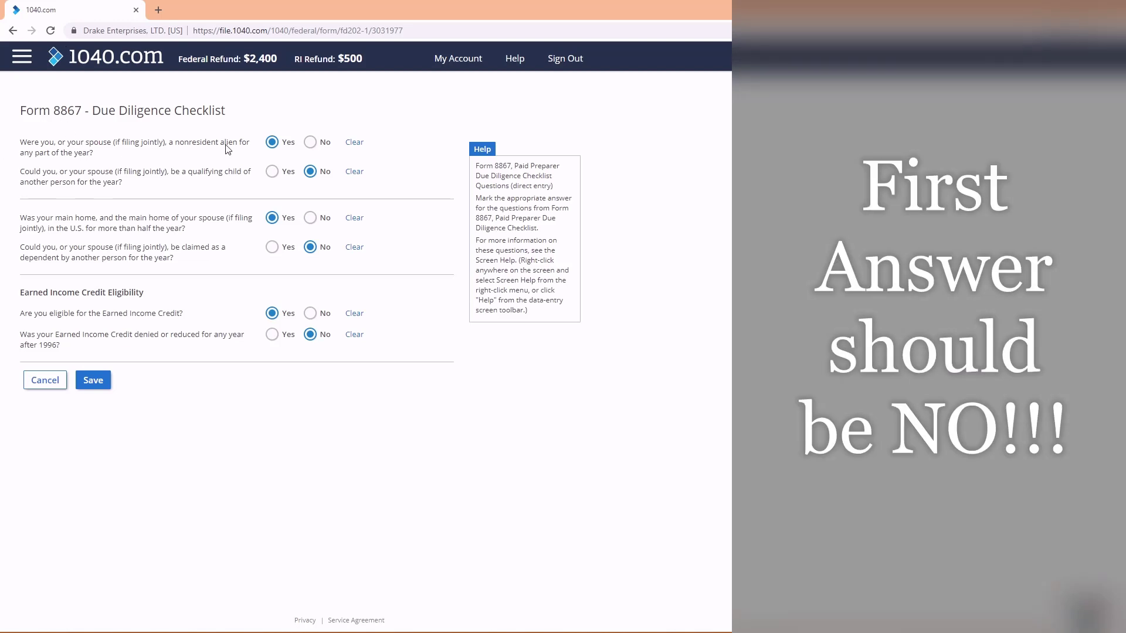
{"action": "left_click", "coordinate": [310, 142]}
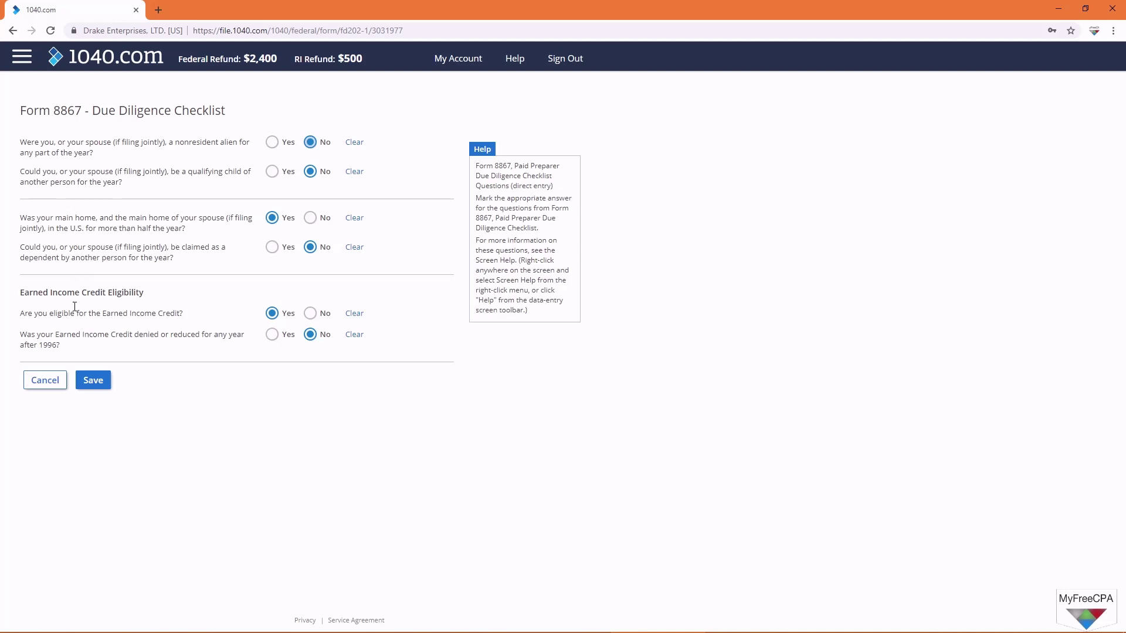
{"action": "left_click", "coordinate": [96, 391]}
Step: Start the guided Health Care interview and answer Yes to full-year coverage through the Marketplace
{"action": "left_click", "coordinate": [98, 385]}
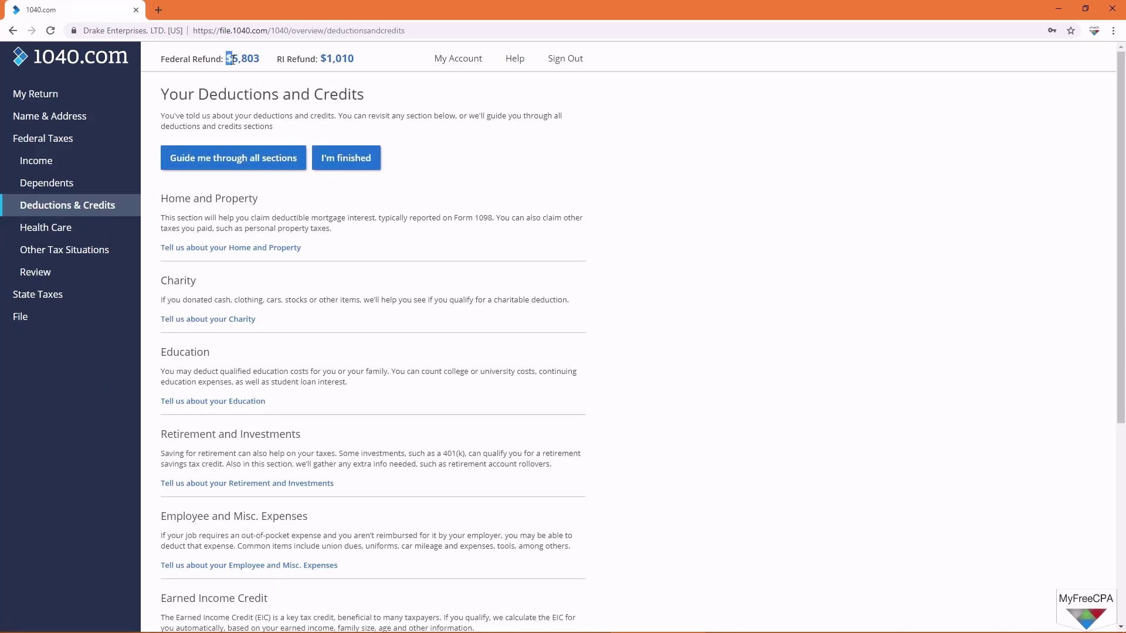
{"action": "left_click_drag", "start_coordinate": [226, 58], "coordinate": [259, 59]}
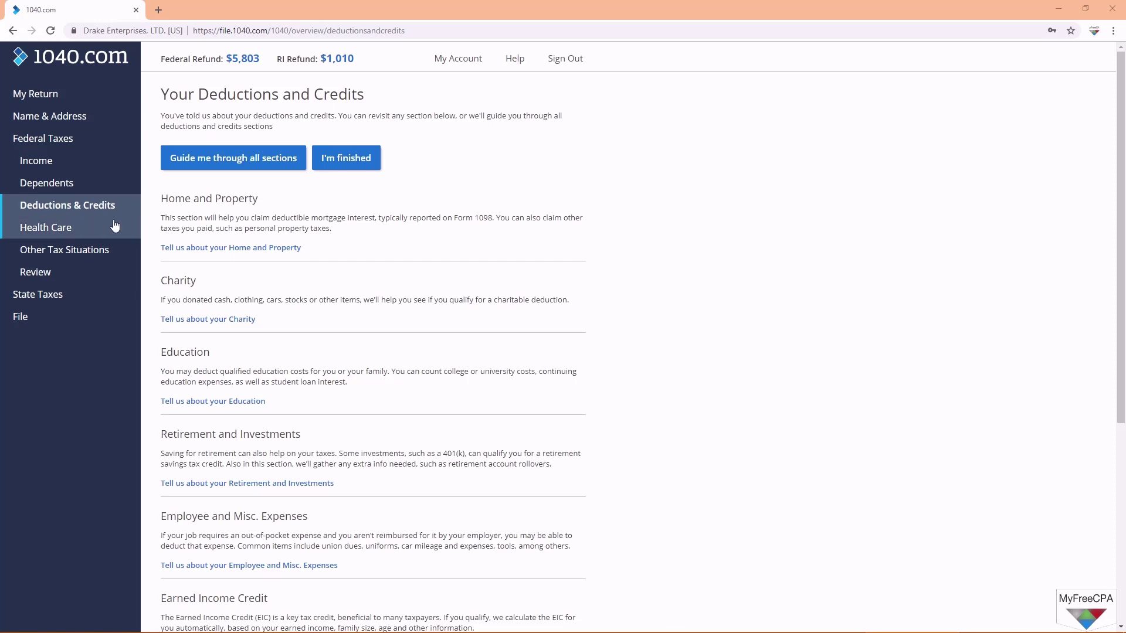
{"action": "left_click", "coordinate": [73, 232]}
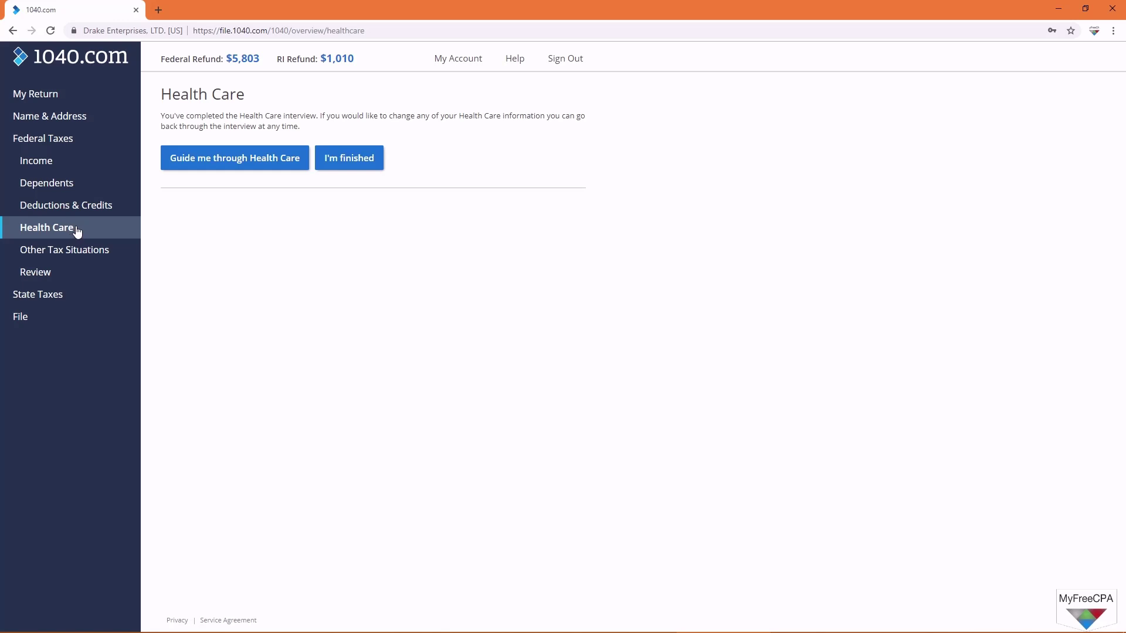
{"action": "left_click", "coordinate": [226, 170]}
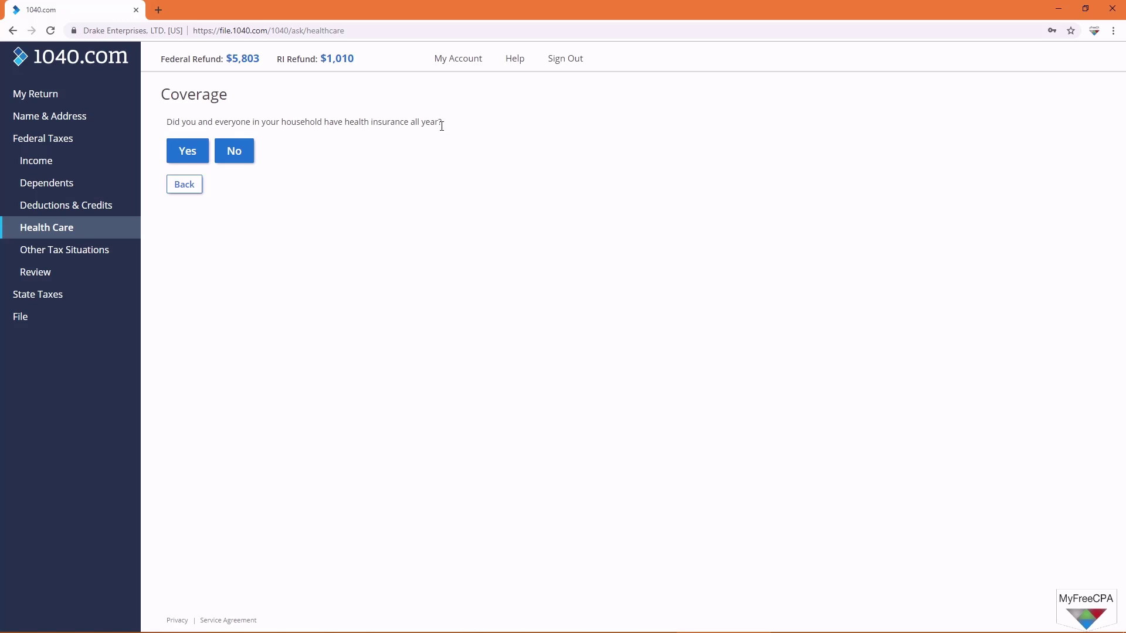
{"action": "left_click", "coordinate": [191, 153]}
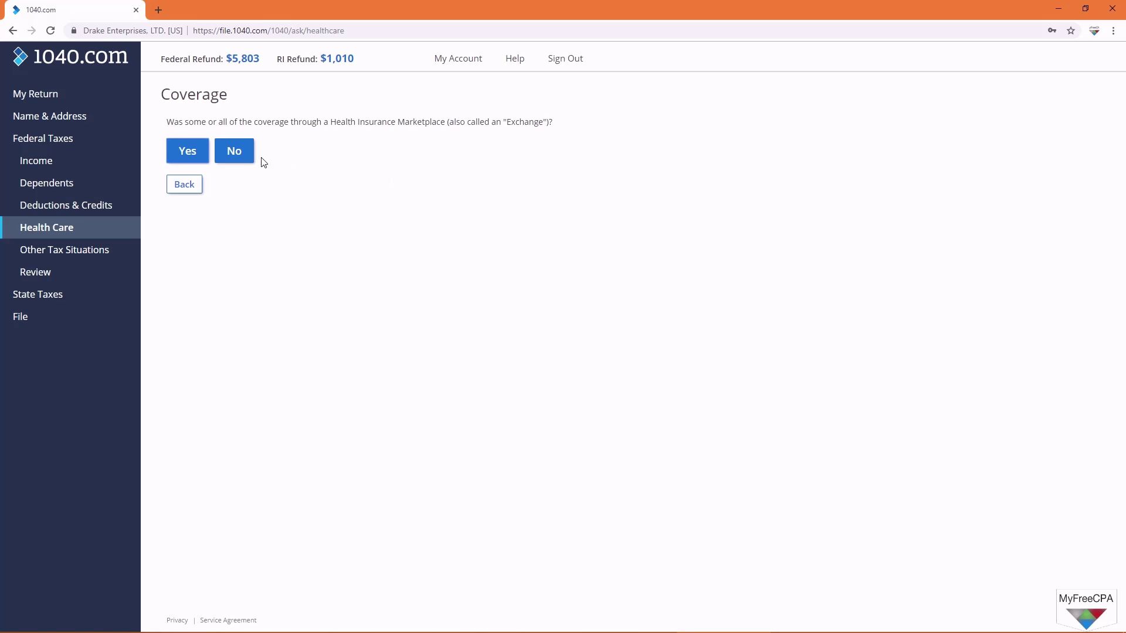
{"action": "left_click", "coordinate": [189, 159]}
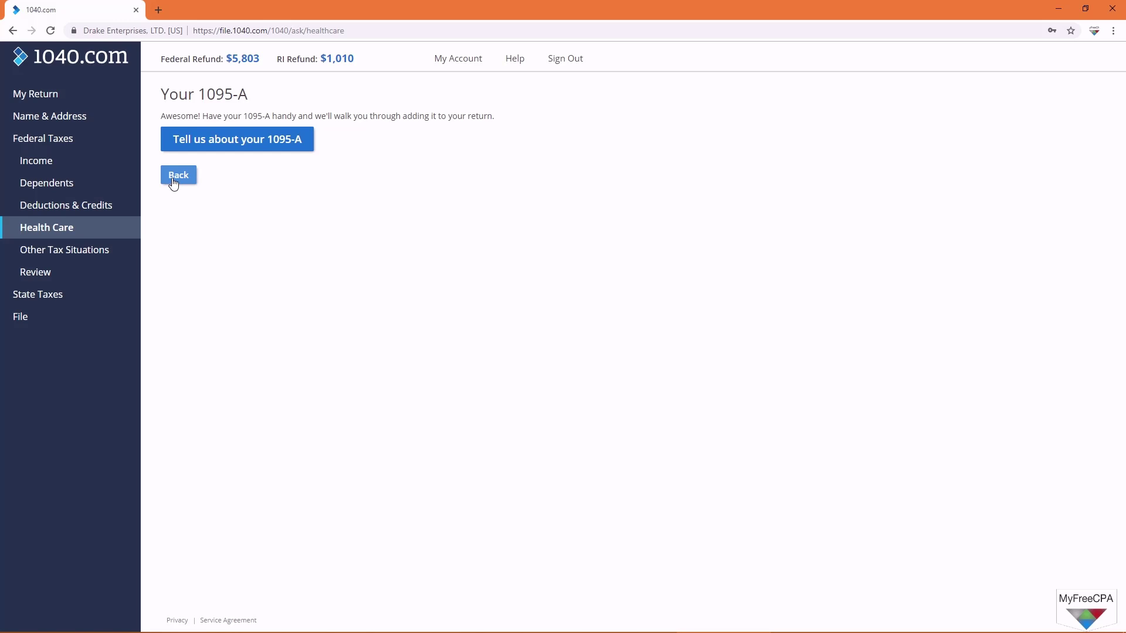
Step: Begin the Form 1095-A entry and check the policy number's 15-character limit
{"action": "left_click", "coordinate": [231, 141]}
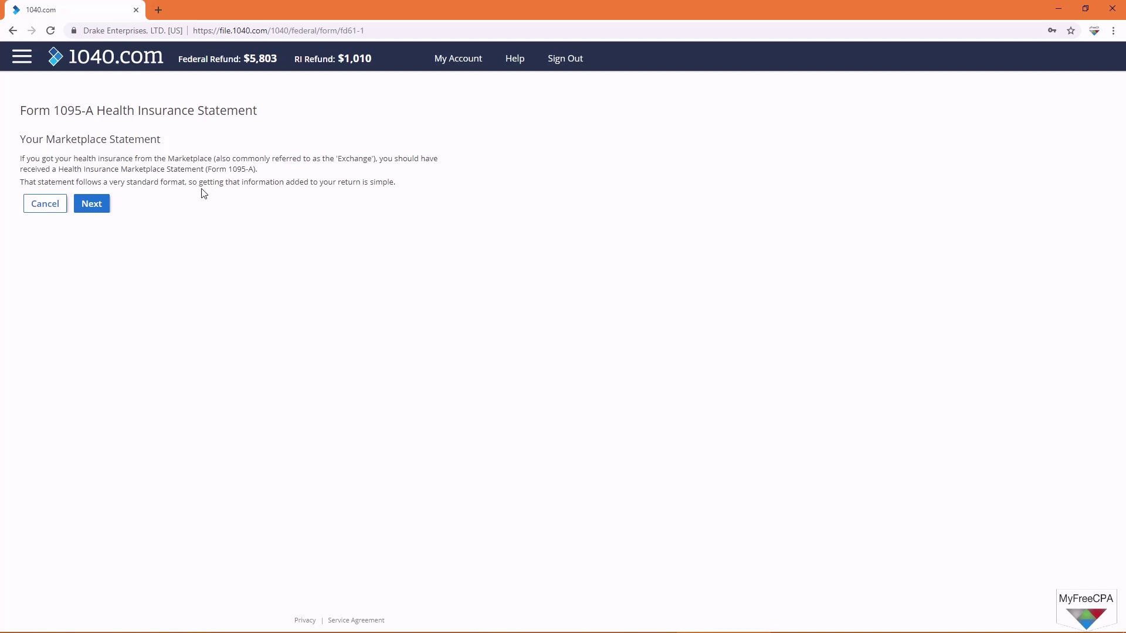
{"action": "left_click", "coordinate": [107, 204]}
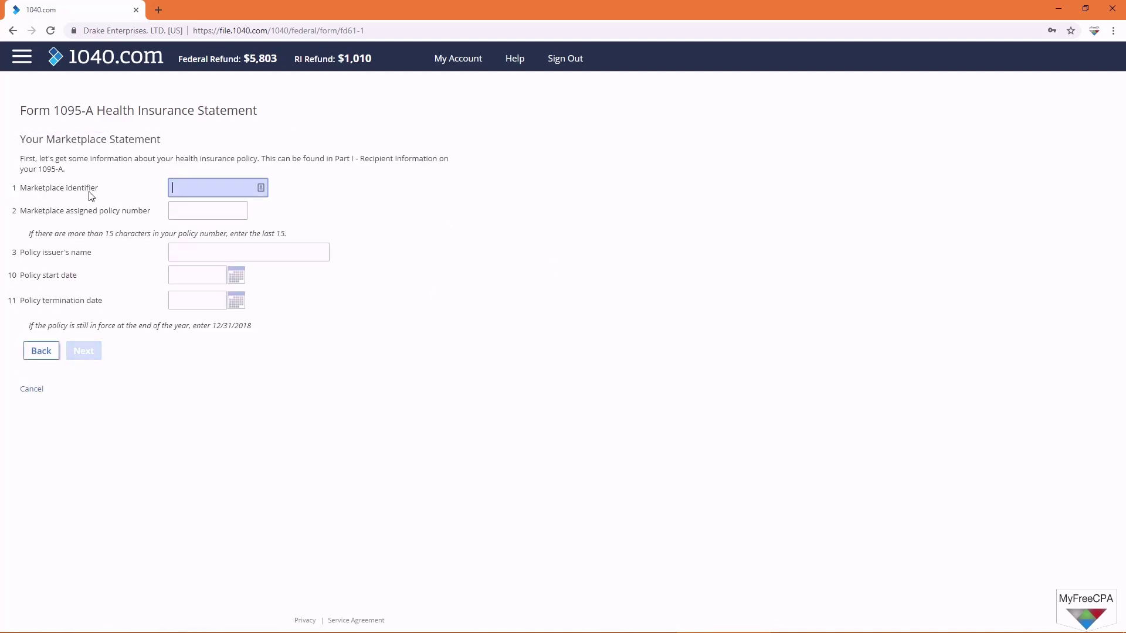
{"action": "left_click", "coordinate": [218, 213]}
{"action": "double_click", "coordinate": [114, 234]}
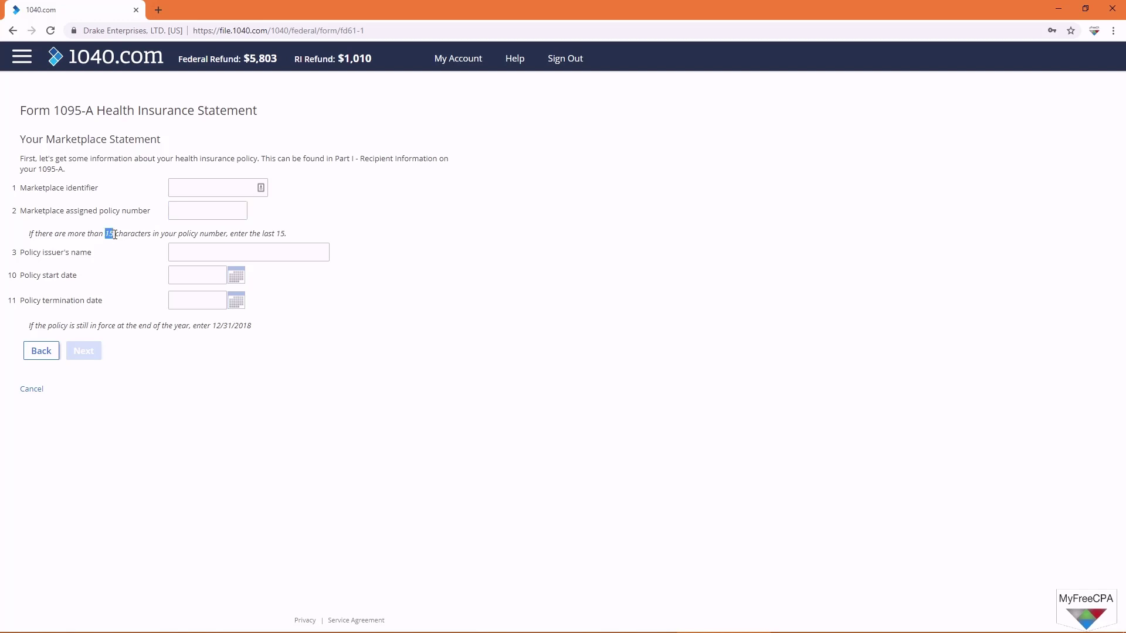
{"action": "left_click_drag", "start_coordinate": [114, 234], "coordinate": [284, 244]}
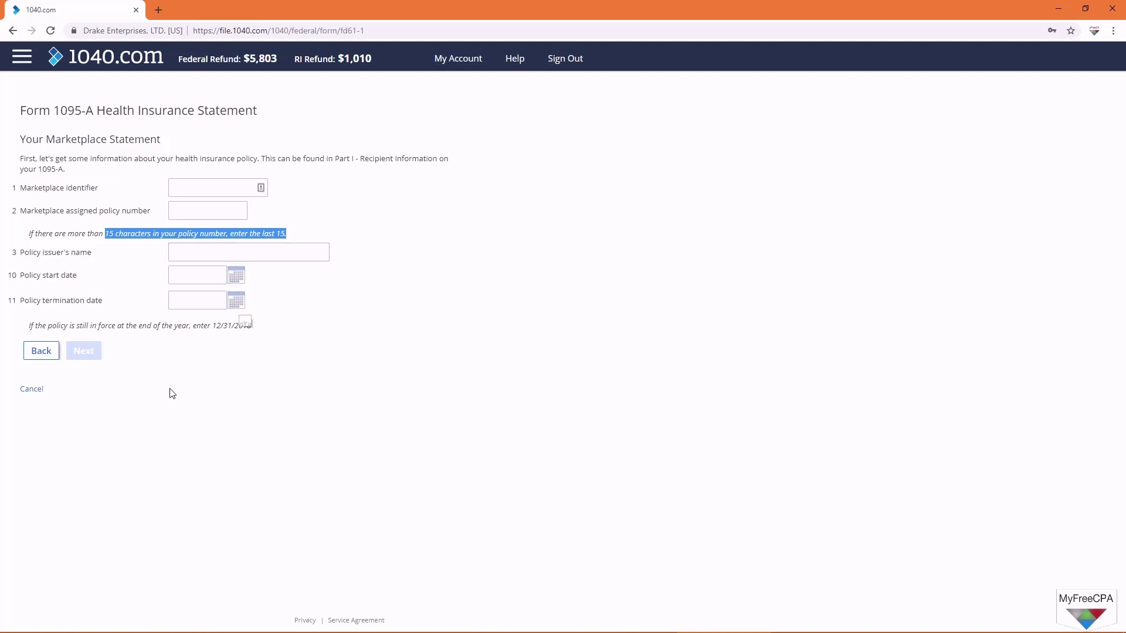
Step: Go back to the coverage question and answer that coverage wasn't through a Marketplace
{"action": "left_click", "coordinate": [52, 355]}
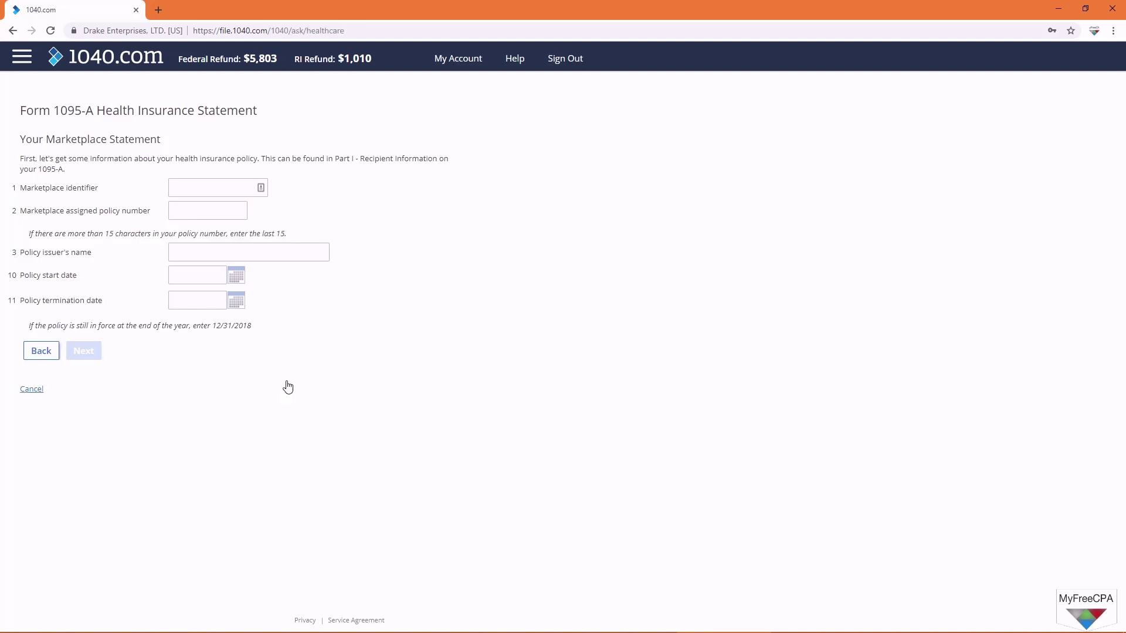
{"action": "left_click", "coordinate": [189, 176]}
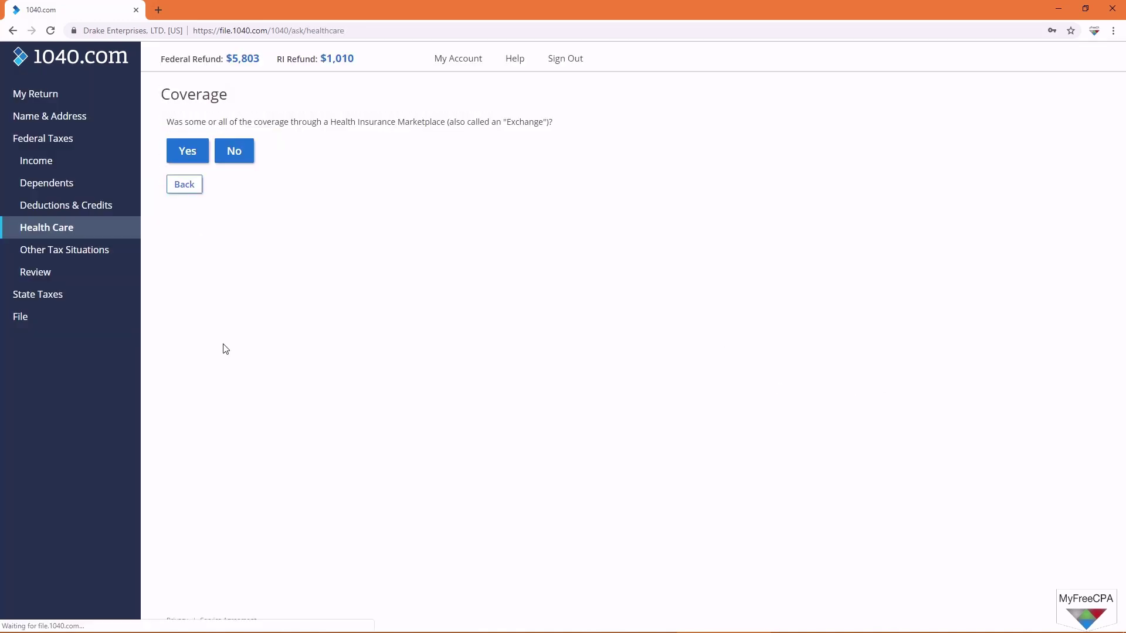
{"action": "left_click", "coordinate": [240, 153]}
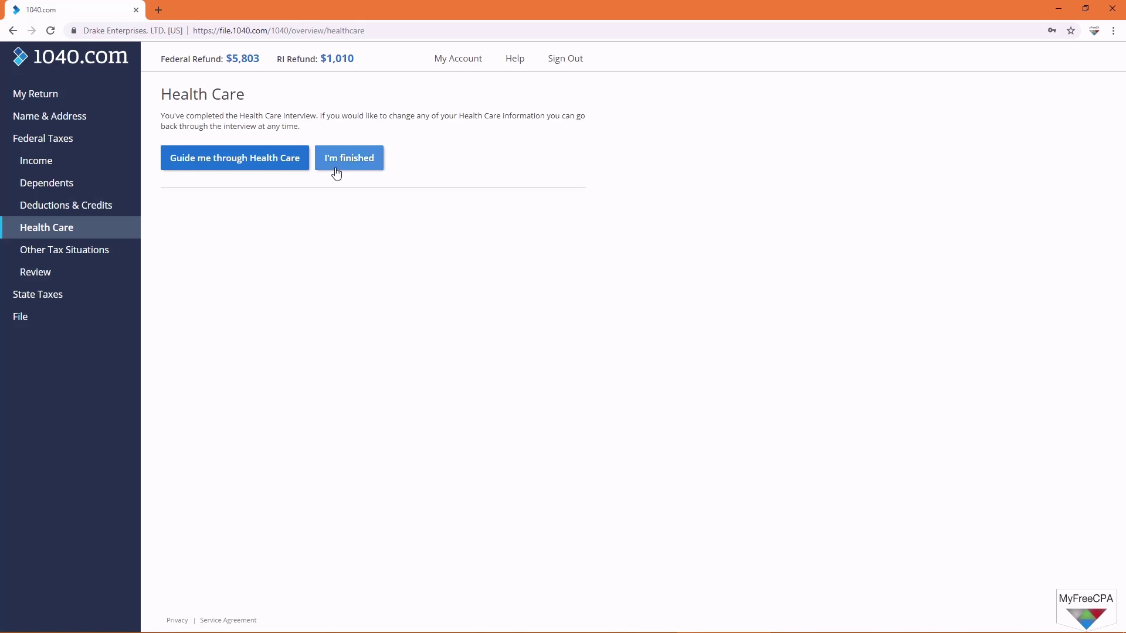
Step: Finish the Health Care section and list all federal forms in the review
{"action": "left_click", "coordinate": [334, 171]}
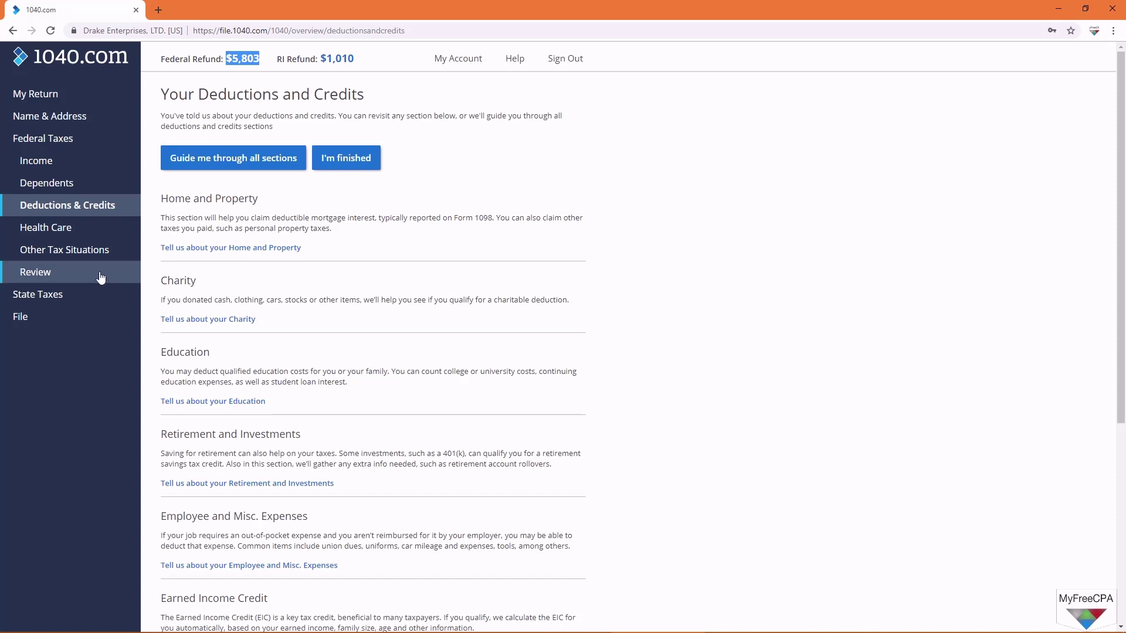
{"action": "left_click", "coordinate": [64, 277]}
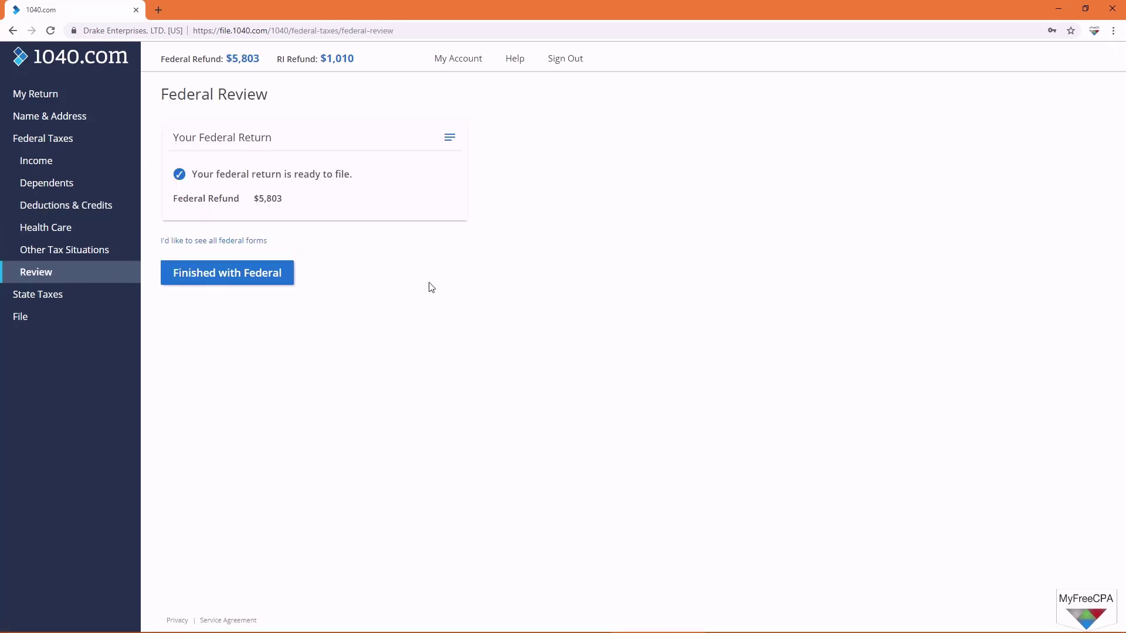
{"action": "left_click", "coordinate": [249, 250]}
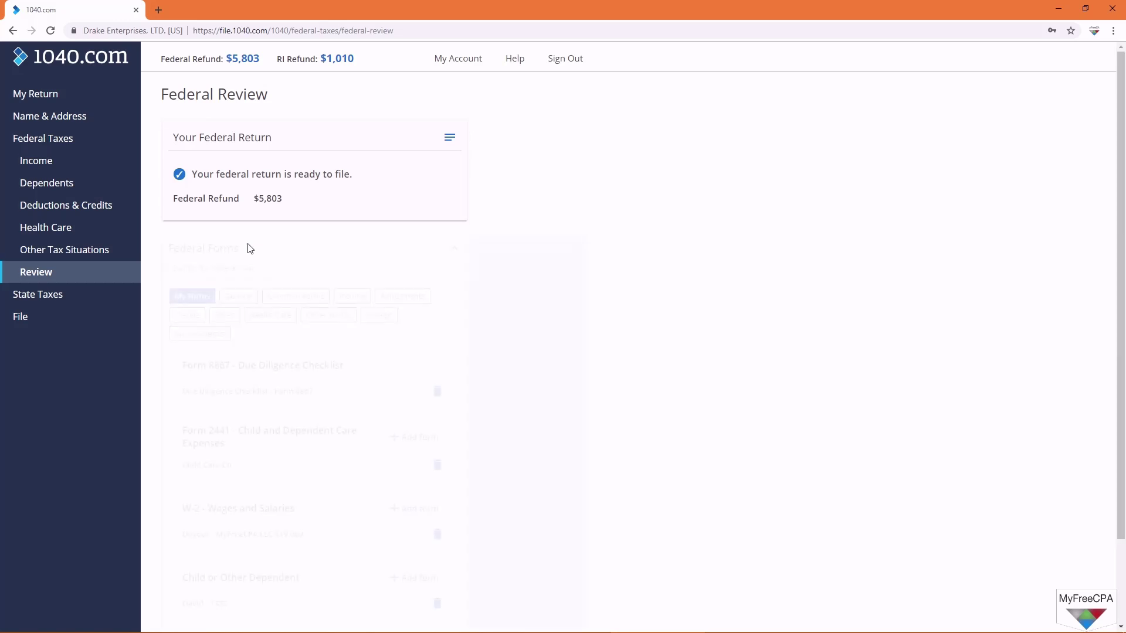
{"action": "scroll", "coordinate": [485, 417], "scroll_direction": "down", "scroll_amount": 1}
{"action": "scroll", "coordinate": [485, 417], "scroll_direction": "down", "scroll_amount": 1}
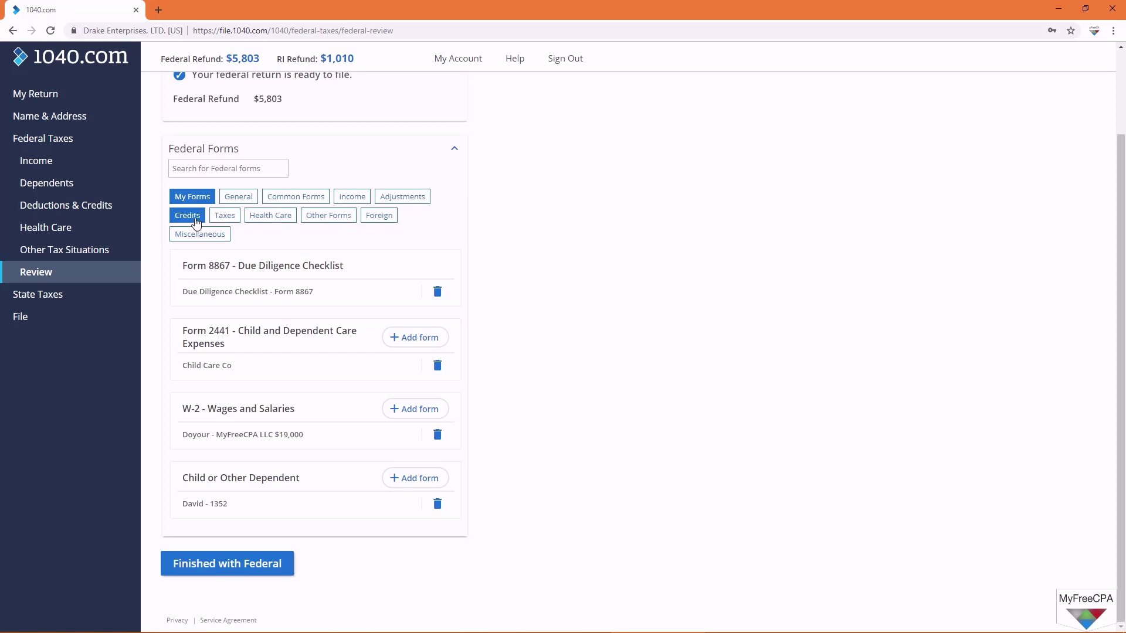
Step: Filter the federal forms to Health Care, reload the review, and finish the federal return
{"action": "left_click", "coordinate": [275, 218]}
{"action": "right_click", "coordinate": [276, 220]}
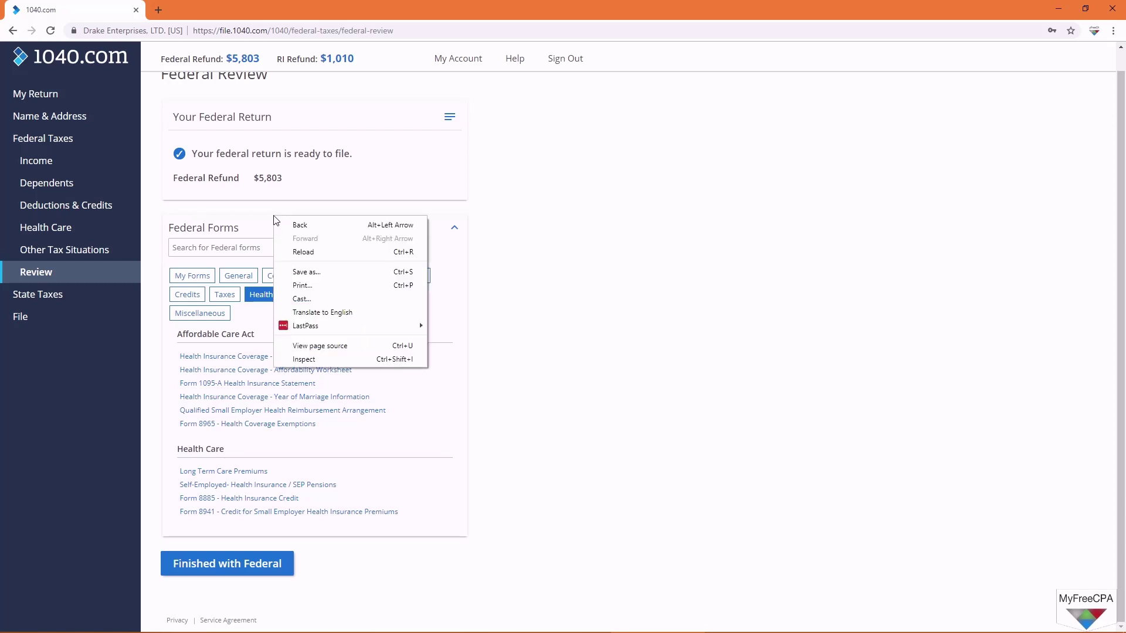
{"action": "left_click", "coordinate": [673, 238]}
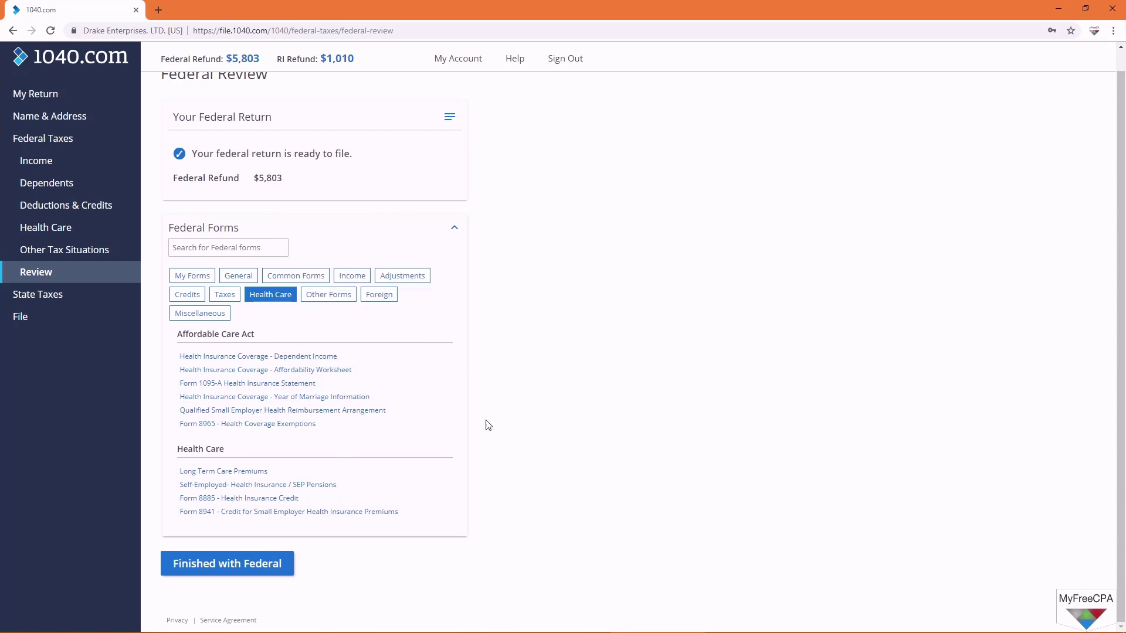
{"action": "scroll", "coordinate": [501, 364], "scroll_direction": "up", "scroll_amount": 1}
{"action": "left_click", "coordinate": [31, 270]}
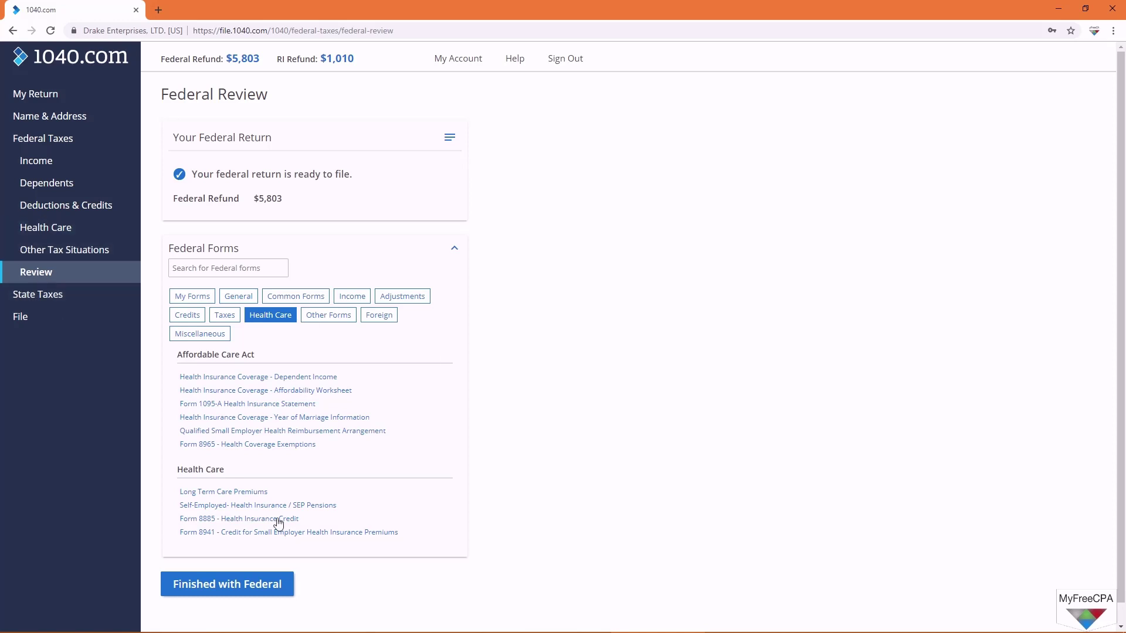
{"action": "left_click", "coordinate": [279, 589]}
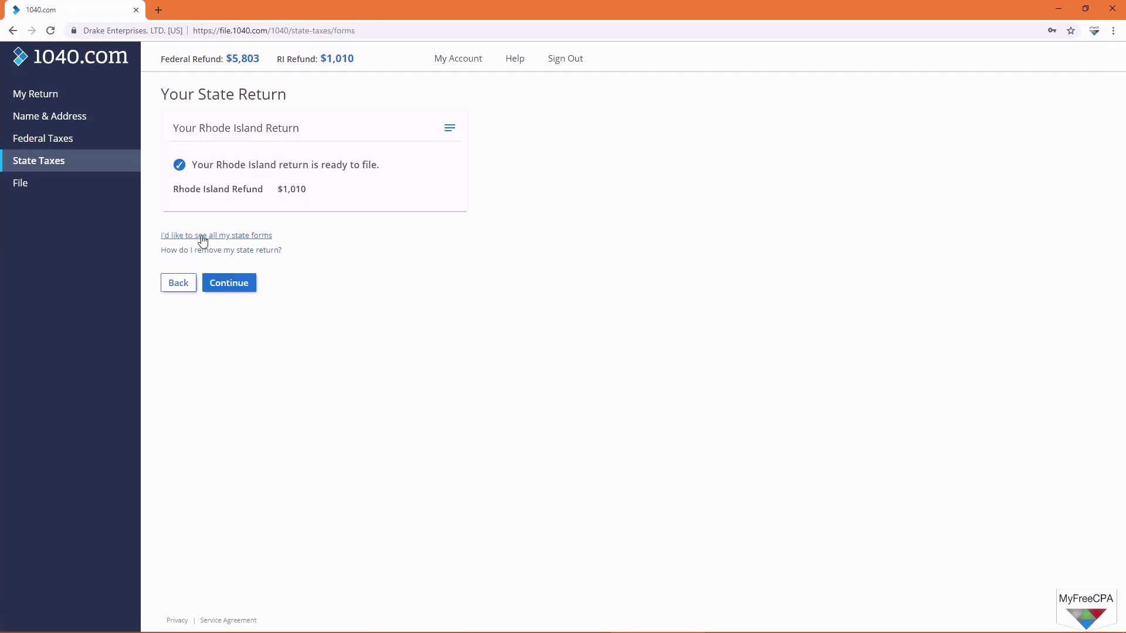
Step: Continue to filing and create a PDF preview of the return
{"action": "left_click", "coordinate": [236, 292]}
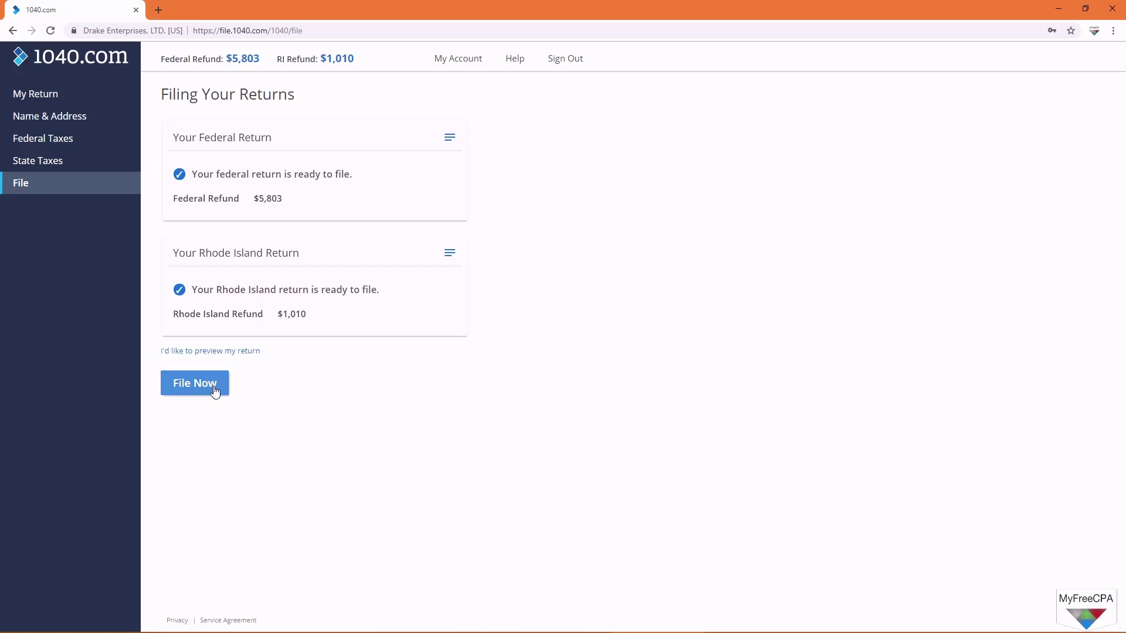
{"action": "left_click", "coordinate": [210, 351]}
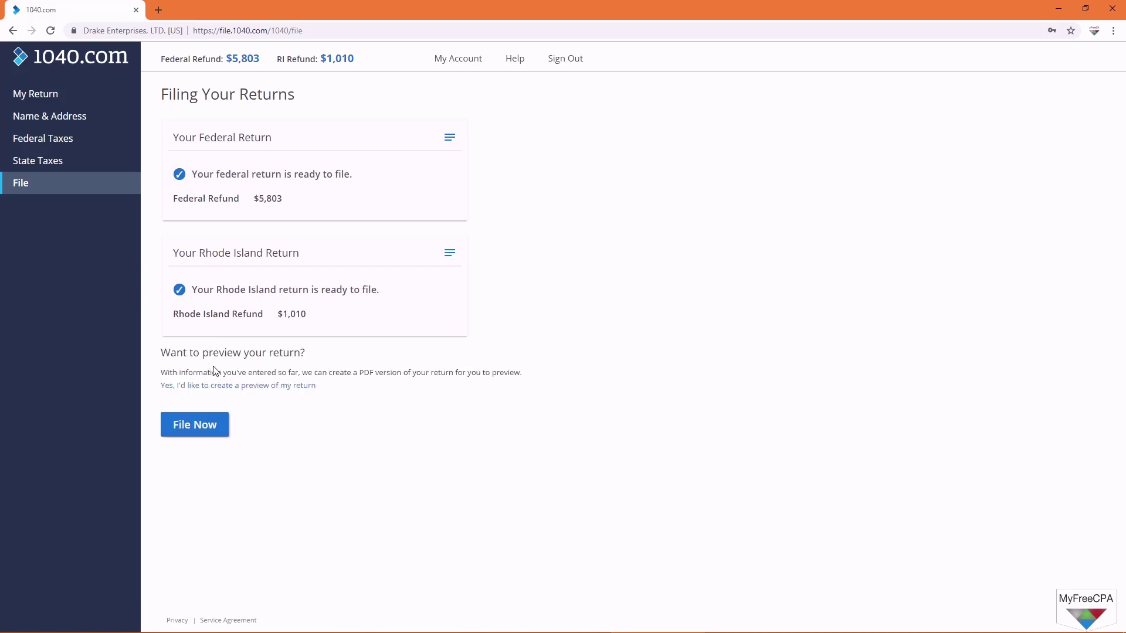
{"action": "left_click", "coordinate": [219, 386]}
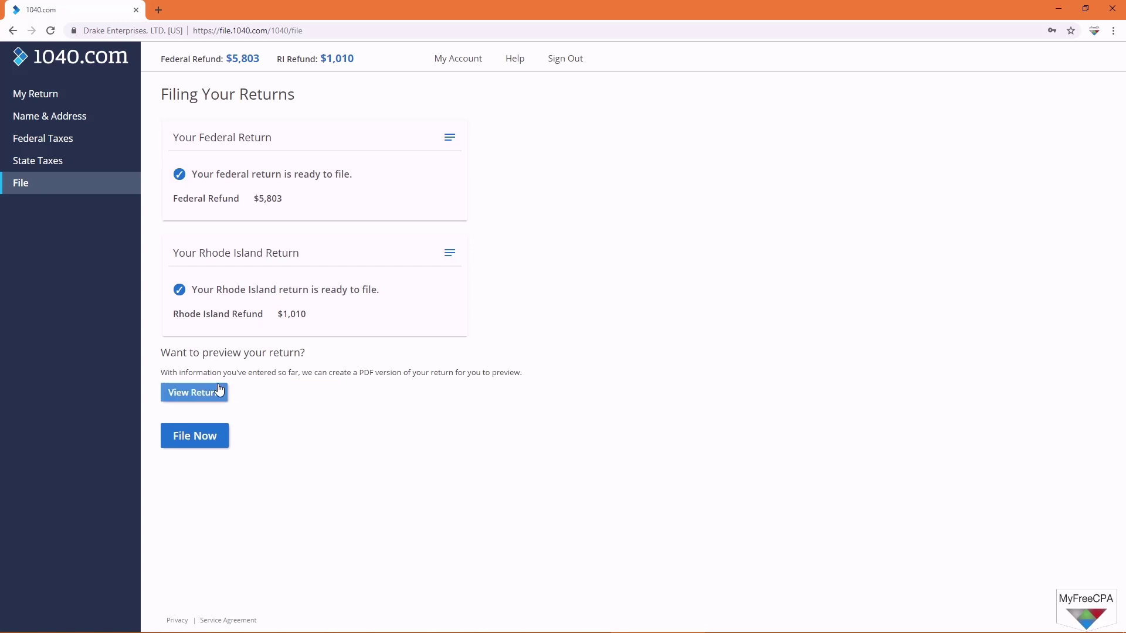
{"action": "left_click", "coordinate": [206, 393]}
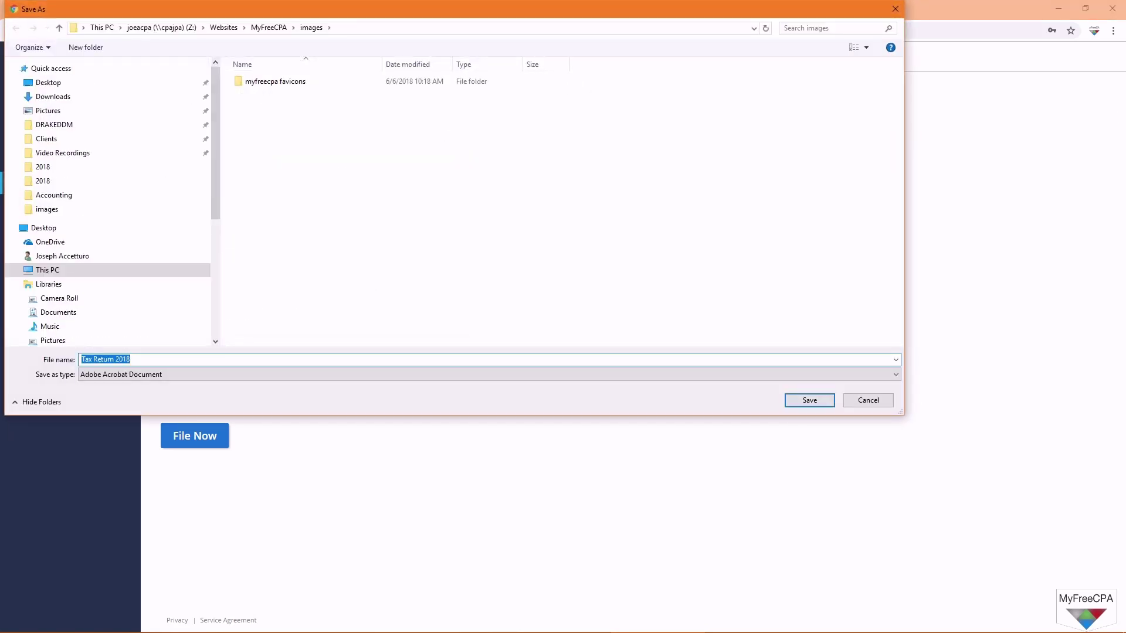
Step: Save the preview to the Desktop as Tax Return 2018 and open it
{"action": "left_click", "coordinate": [53, 85]}
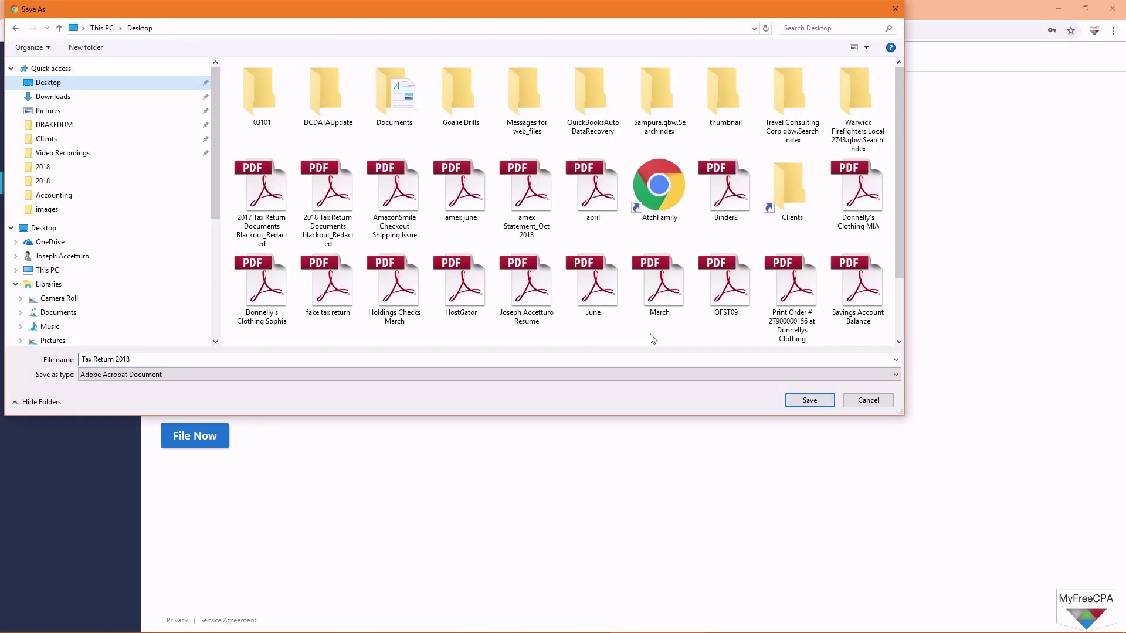
{"action": "left_click", "coordinate": [805, 401]}
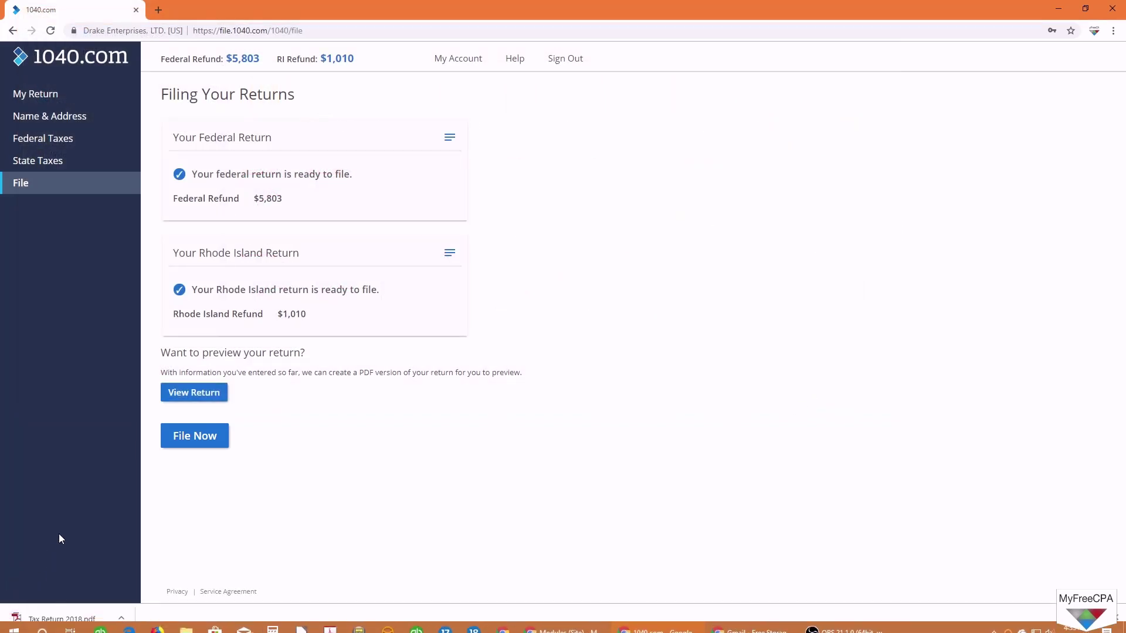
{"action": "left_click", "coordinate": [67, 618]}
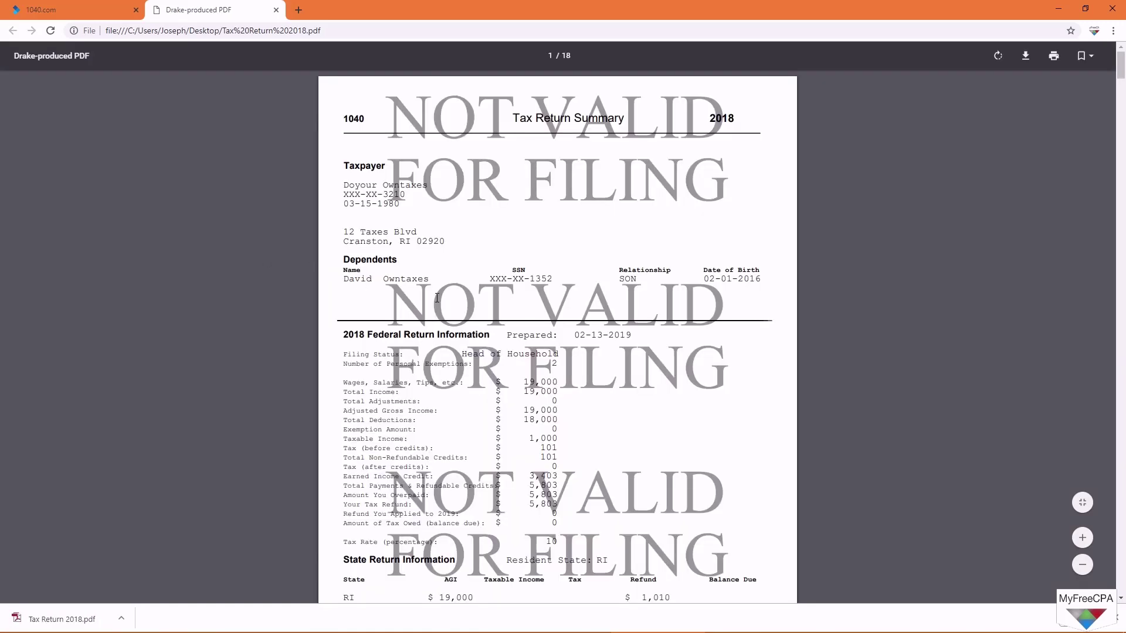
Step: On Form 1040 page 2, highlight tax 101, tax after credits 0, and EIC 3,403
{"action": "scroll", "coordinate": [437, 298], "scroll_direction": "down", "scroll_amount": 3}
{"action": "left_click_drag", "start_coordinate": [508, 154], "coordinate": [566, 201]}
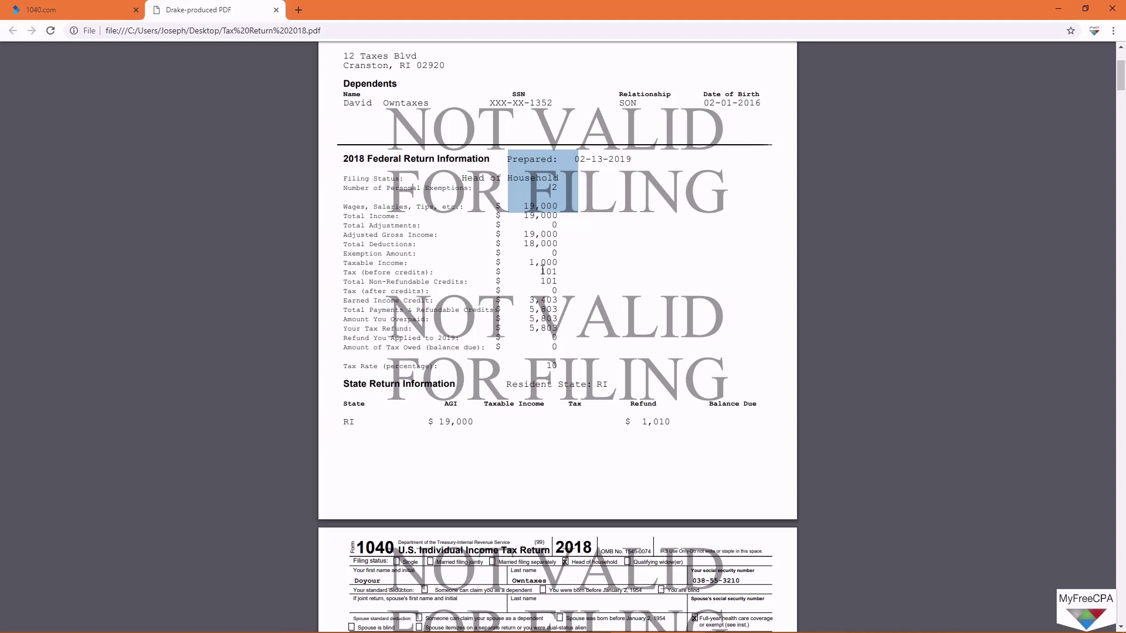
{"action": "left_click_drag", "start_coordinate": [541, 271], "coordinate": [558, 272]}
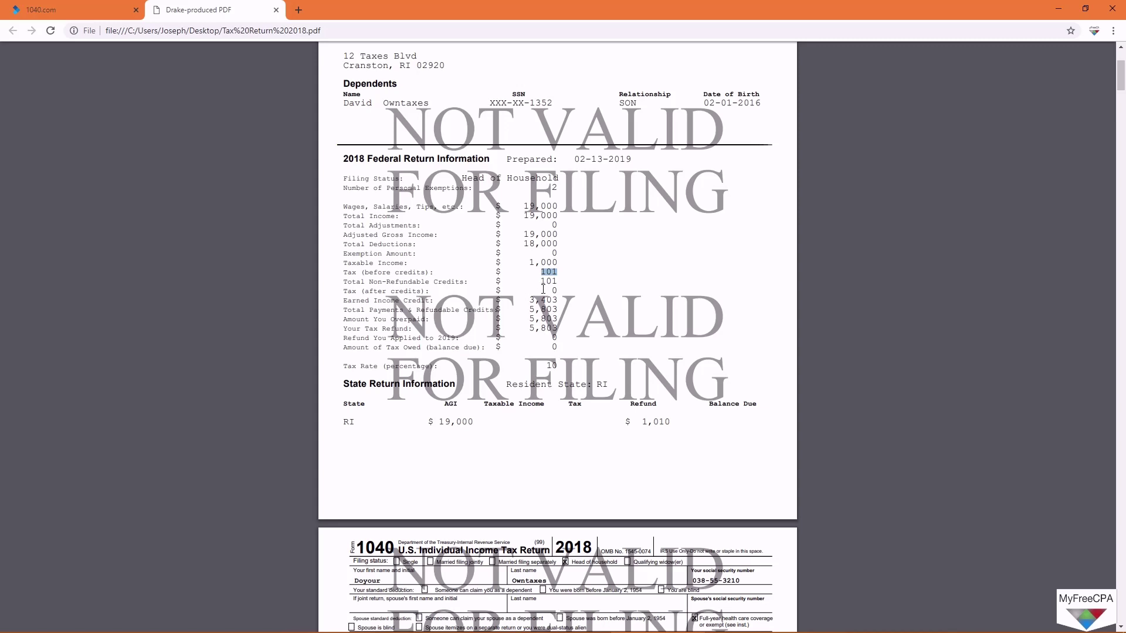
{"action": "left_click_drag", "start_coordinate": [551, 290], "coordinate": [558, 289]}
{"action": "left_click_drag", "start_coordinate": [530, 302], "coordinate": [550, 300]}
{"action": "left_click", "coordinate": [549, 299]}
{"action": "scroll", "coordinate": [537, 352], "scroll_direction": "down", "scroll_amount": 10}
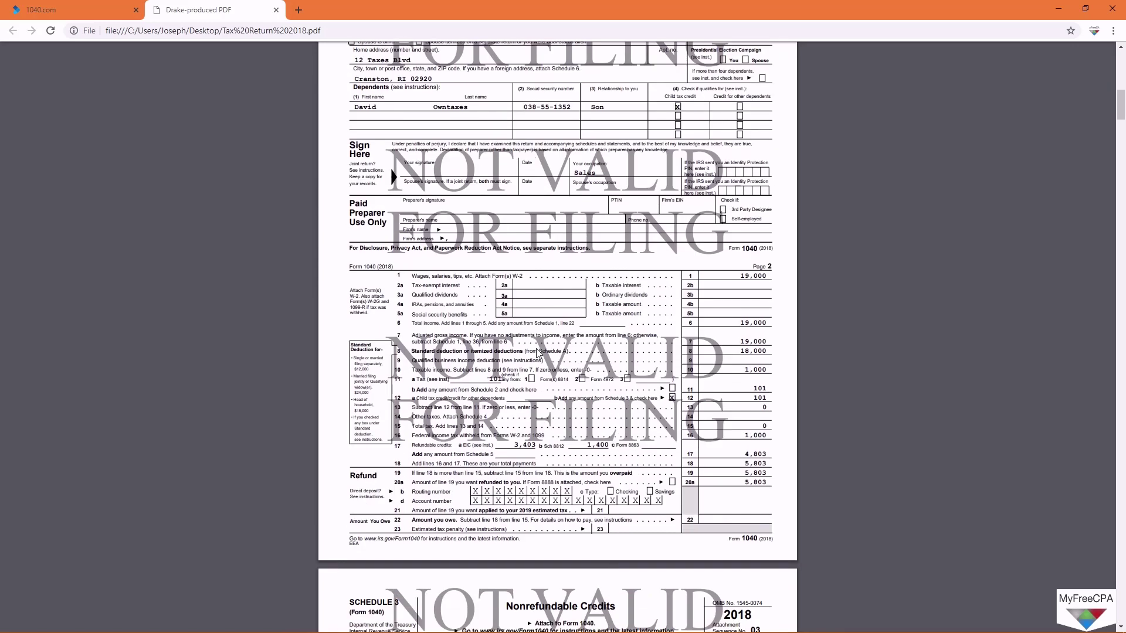
{"action": "scroll", "coordinate": [515, 351], "scroll_direction": "up", "scroll_amount": 2}
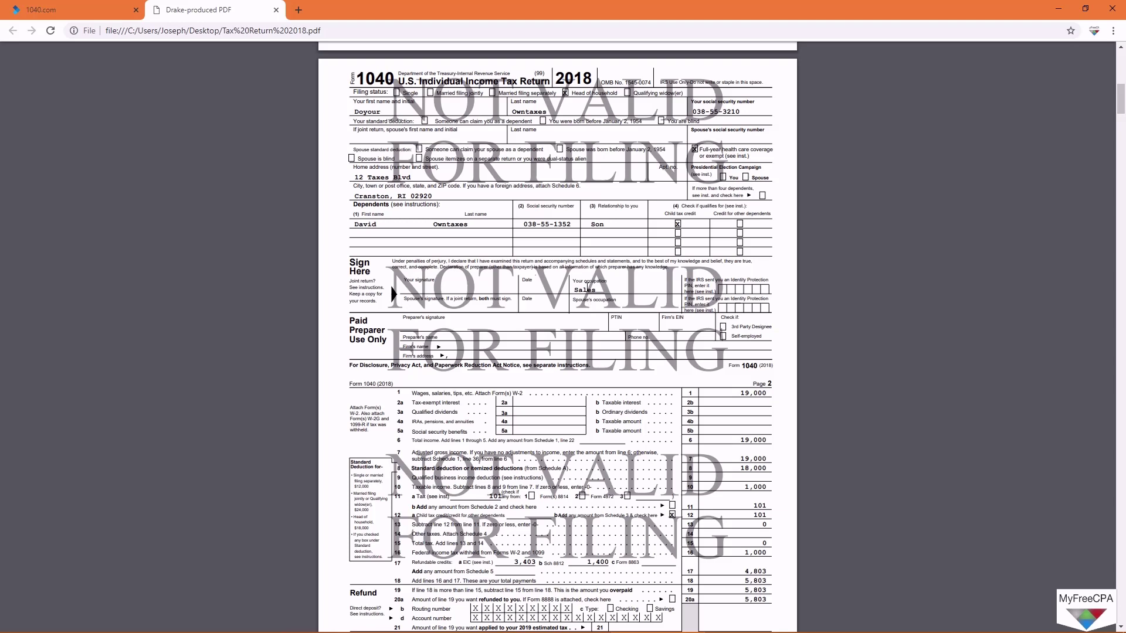
{"action": "scroll", "coordinate": [586, 288], "scroll_direction": "down", "scroll_amount": 4}
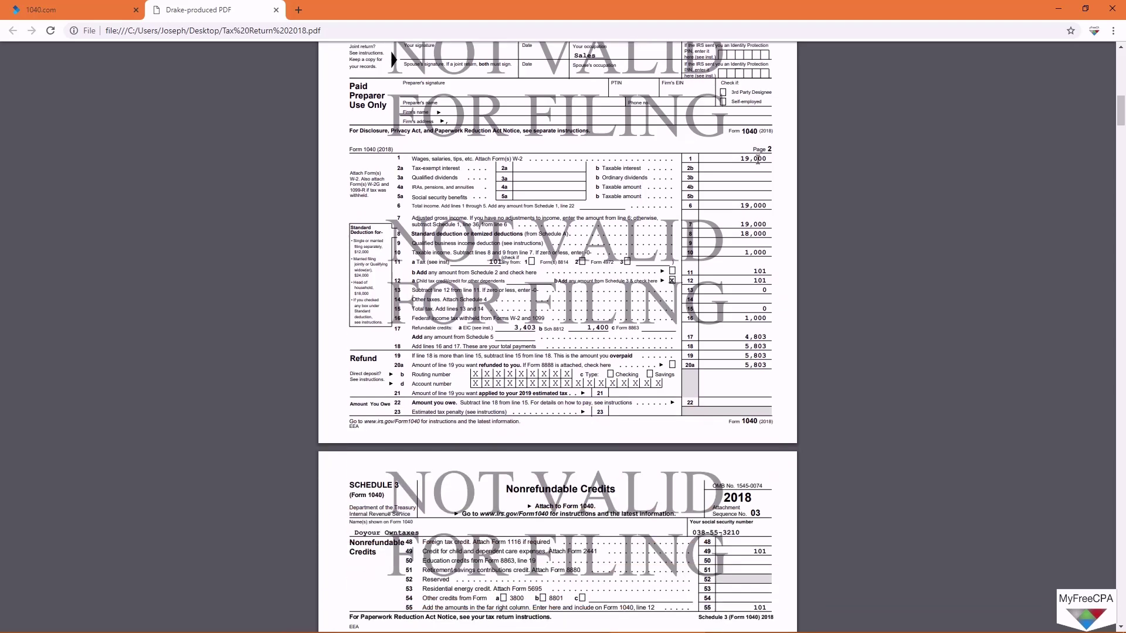
{"action": "left_click_drag", "start_coordinate": [739, 160], "coordinate": [768, 159]}
{"action": "left_click", "coordinate": [742, 159]}
{"action": "scroll", "coordinate": [447, 284], "scroll_direction": "down", "scroll_amount": 1}
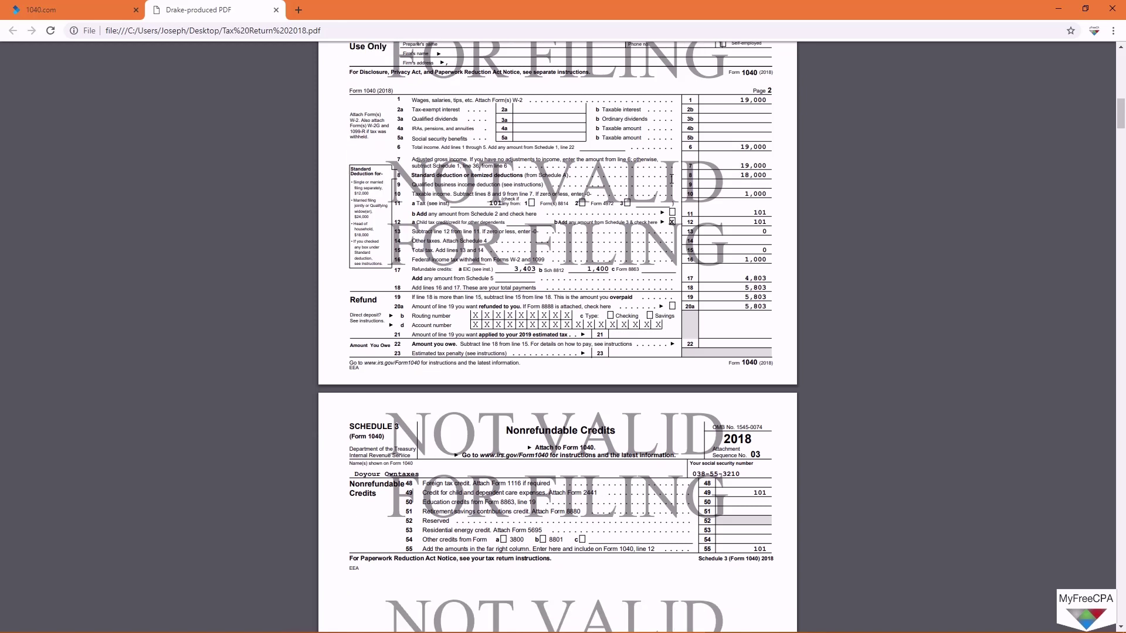
{"action": "left_click_drag", "start_coordinate": [737, 176], "coordinate": [772, 176]}
{"action": "left_click_drag", "start_coordinate": [354, 193], "coordinate": [369, 234]}
{"action": "left_click", "coordinate": [412, 286]}
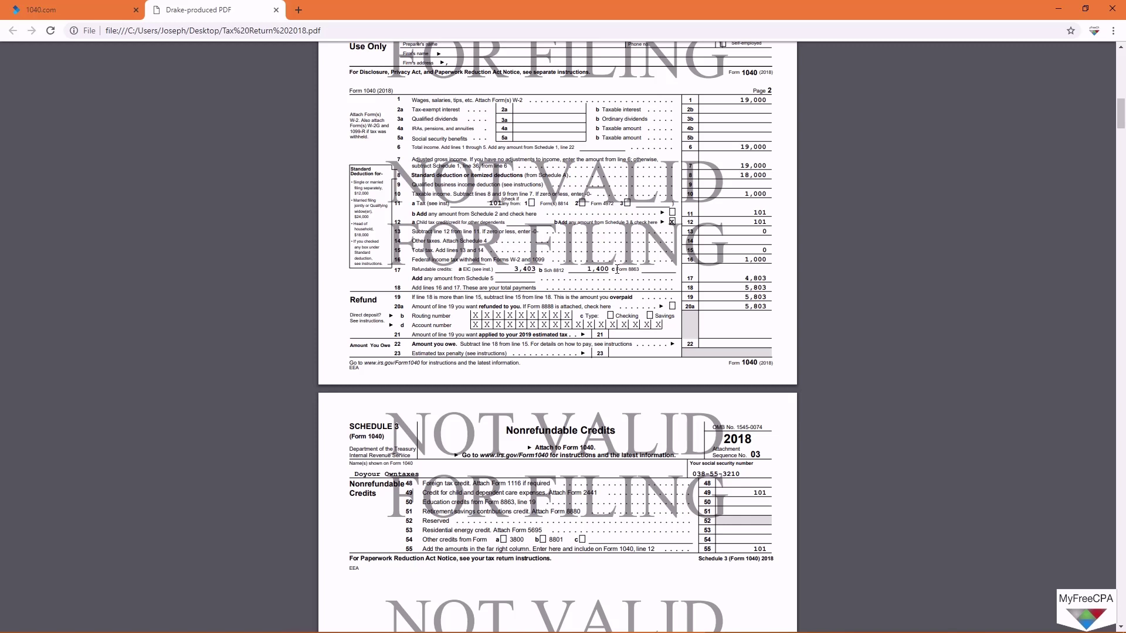
Step: On Form 1040 page 2, highlight the 3,403 EIC, the 101 tax on line 11a, and line 17 amounts
{"action": "left_click_drag", "start_coordinate": [516, 271], "coordinate": [611, 271]}
{"action": "left_click_drag", "start_coordinate": [417, 222], "coordinate": [436, 223]}
{"action": "left_click", "coordinate": [744, 226]}
{"action": "left_click_drag", "start_coordinate": [487, 203], "coordinate": [501, 203]}
{"action": "left_click", "coordinate": [497, 203]}
{"action": "left_click", "coordinate": [500, 203]}
{"action": "left_click_drag", "start_coordinate": [489, 200], "coordinate": [497, 201]}
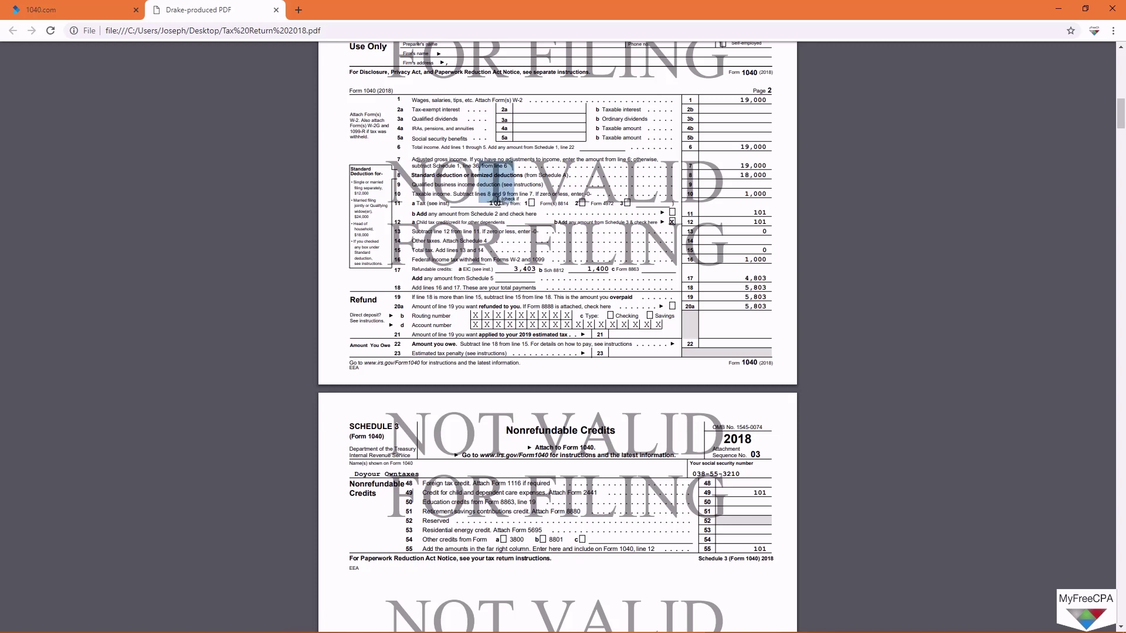
{"action": "left_click", "coordinate": [498, 207]}
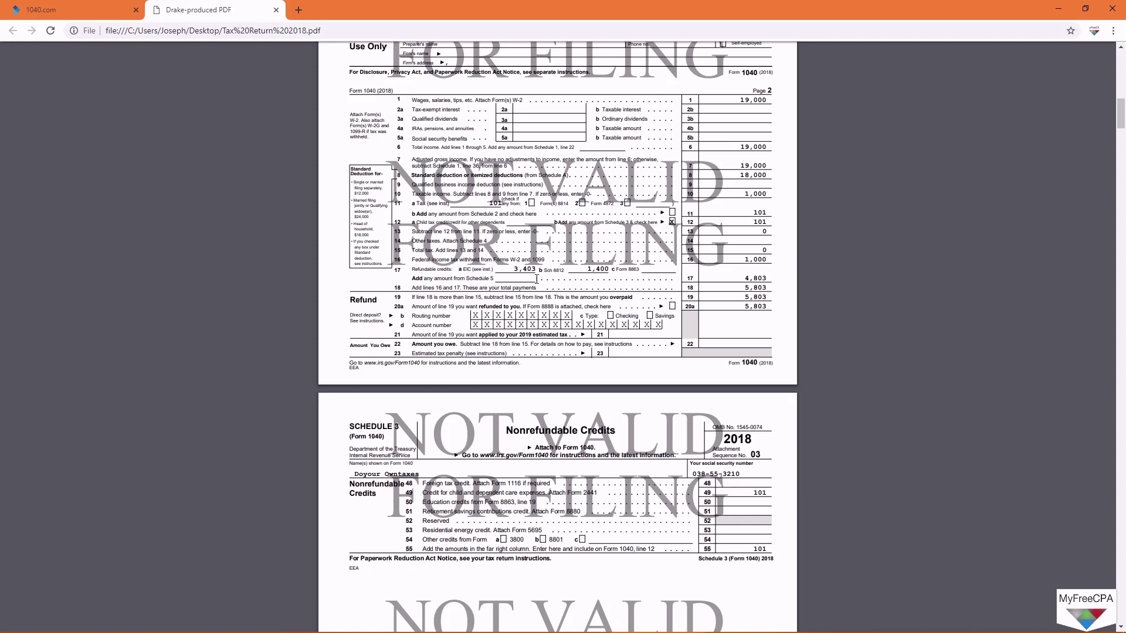
{"action": "left_click_drag", "start_coordinate": [514, 269], "coordinate": [533, 270]}
{"action": "left_click_drag", "start_coordinate": [586, 269], "coordinate": [611, 269]}
{"action": "left_click", "coordinate": [608, 281]}
Step: On Schedule 3, highlight the 101 child care credit on line 49
{"action": "left_click_drag", "start_coordinate": [743, 305], "coordinate": [772, 306]}
{"action": "scroll", "coordinate": [707, 314], "scroll_direction": "down", "scroll_amount": 4}
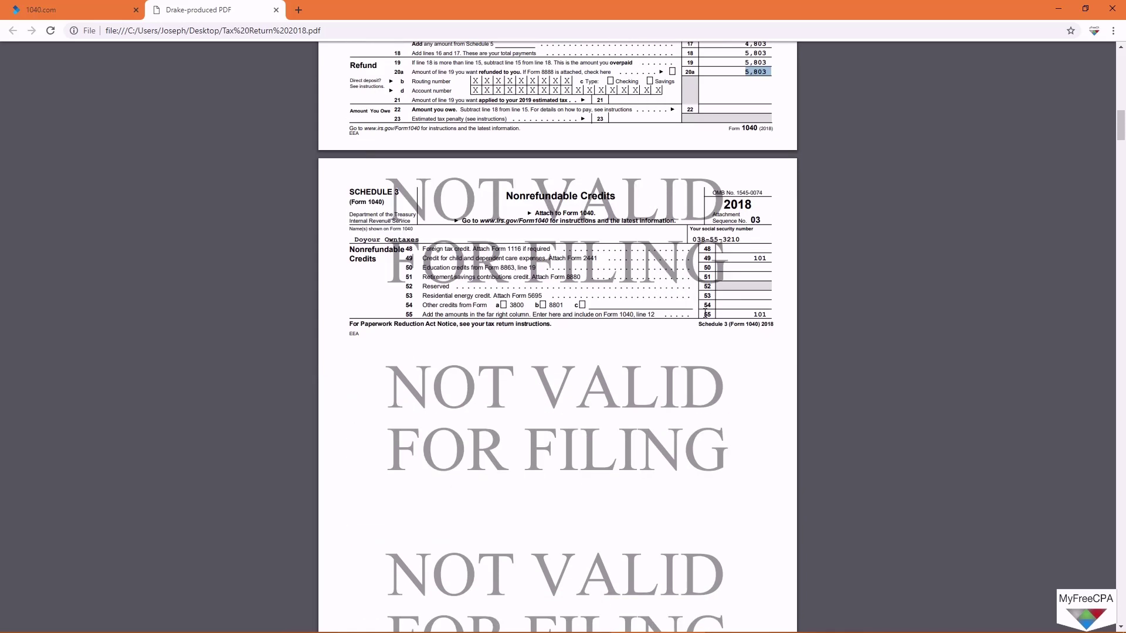
{"action": "scroll", "coordinate": [661, 321], "scroll_direction": "down", "scroll_amount": 8}
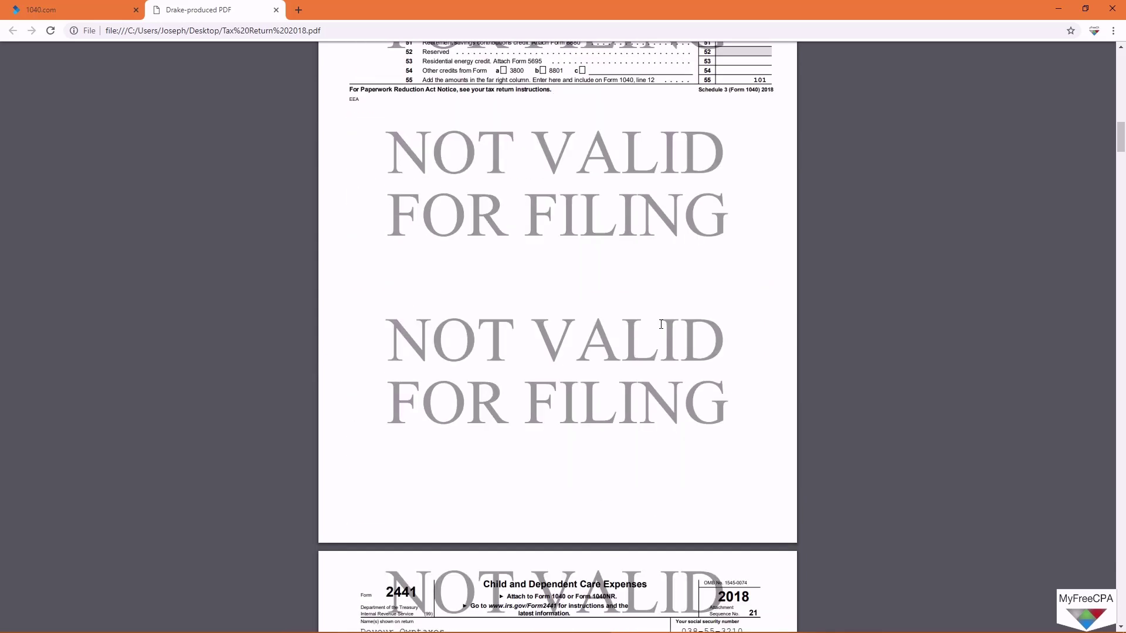
{"action": "scroll", "coordinate": [663, 326], "scroll_direction": "up", "scroll_amount": 8}
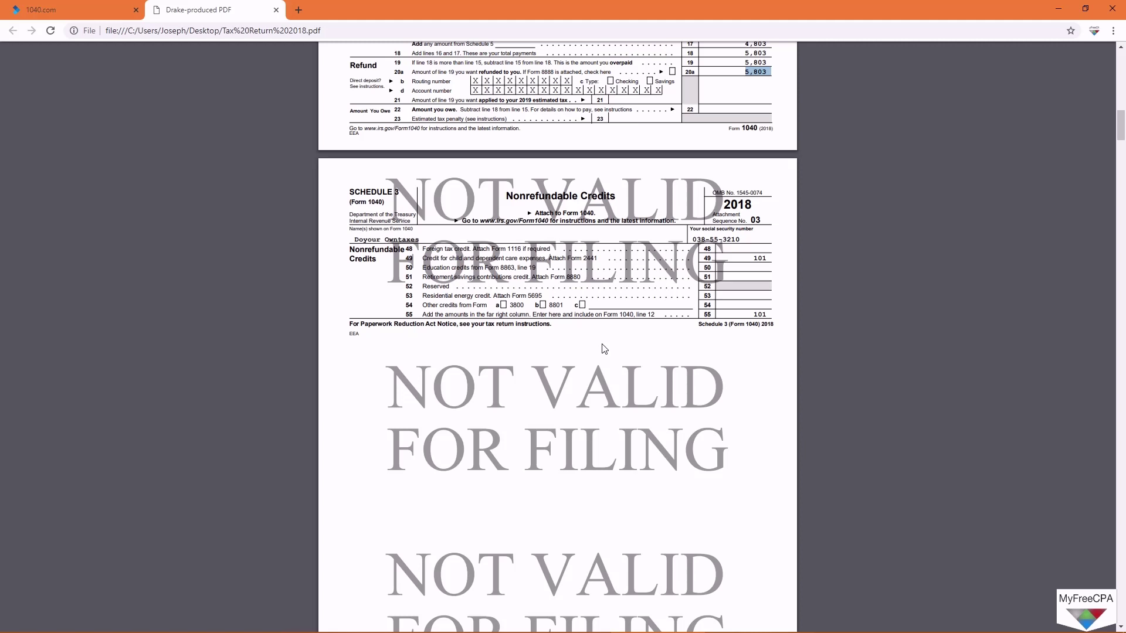
{"action": "scroll", "coordinate": [604, 349], "scroll_direction": "up", "scroll_amount": 4}
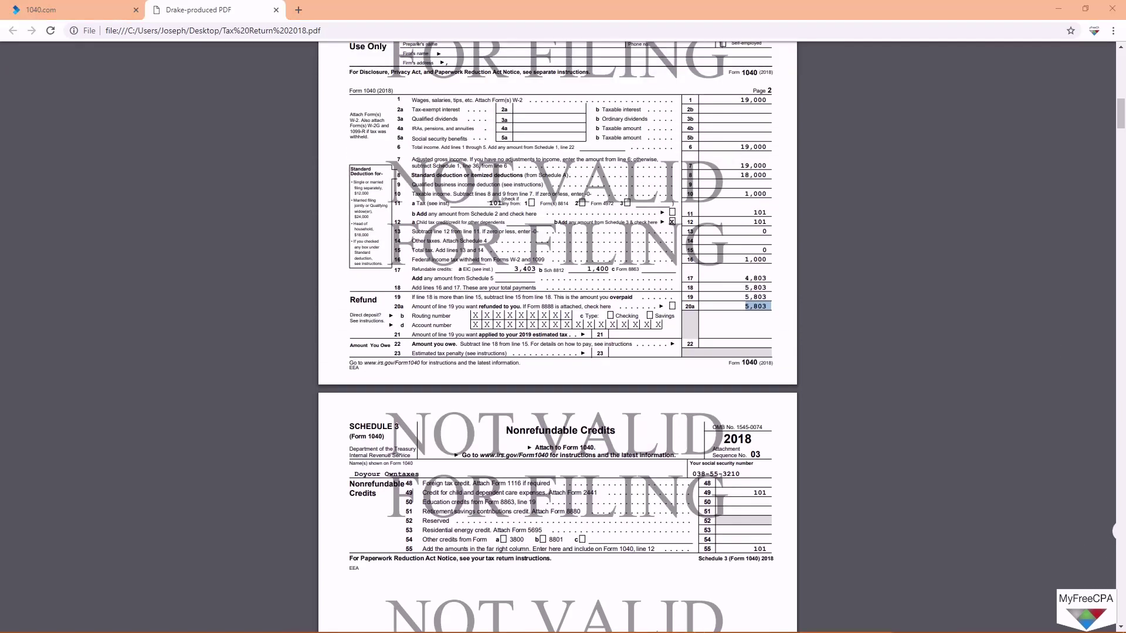
{"action": "scroll", "coordinate": [557, 352], "scroll_direction": "down", "scroll_amount": 3}
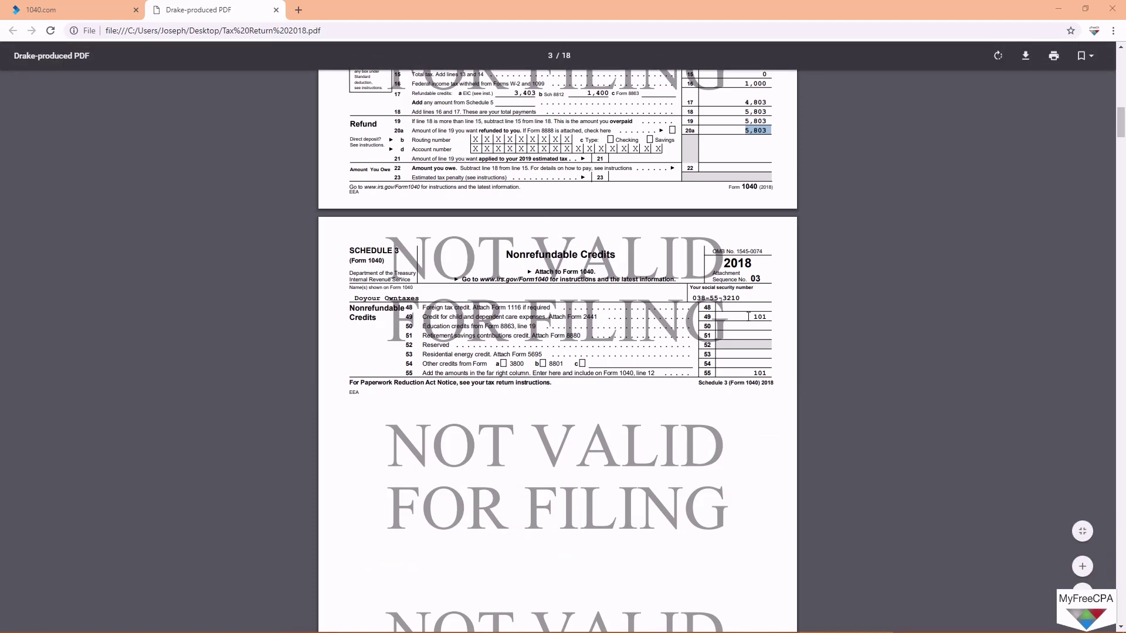
{"action": "left_click_drag", "start_coordinate": [751, 317], "coordinate": [766, 316]}
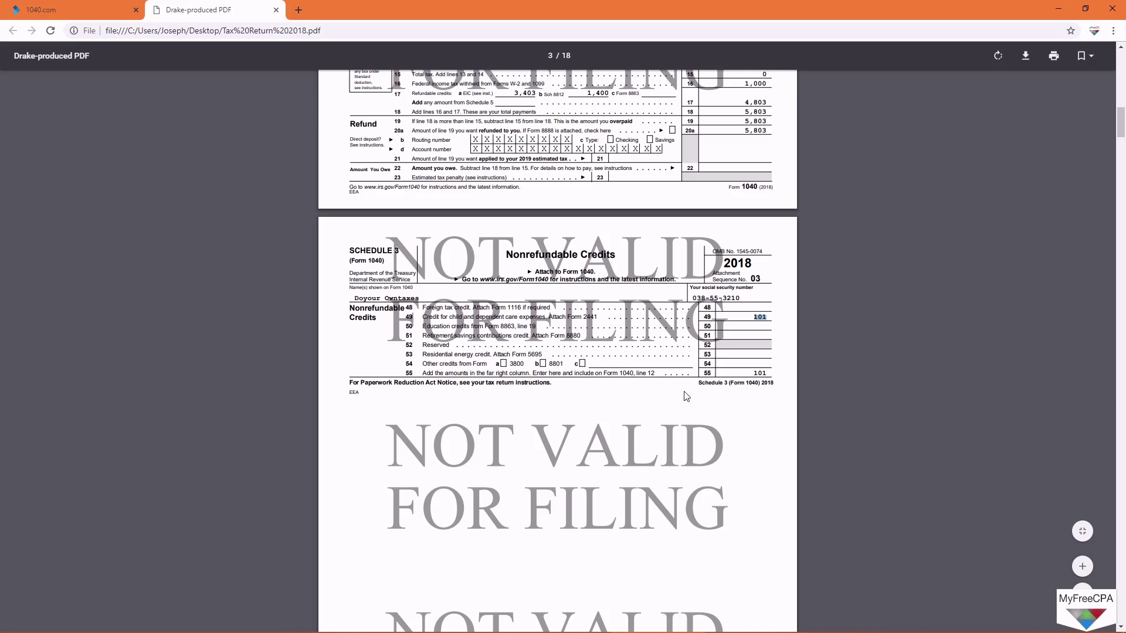
Step: Scroll past Form 2441, Schedule EIC and Schedule 8812 (1,400 credit) to the Computation of Regular Tax page
{"action": "scroll", "coordinate": [681, 392], "scroll_direction": "down", "scroll_amount": 5}
{"action": "scroll", "coordinate": [677, 387], "scroll_direction": "up", "scroll_amount": 3}
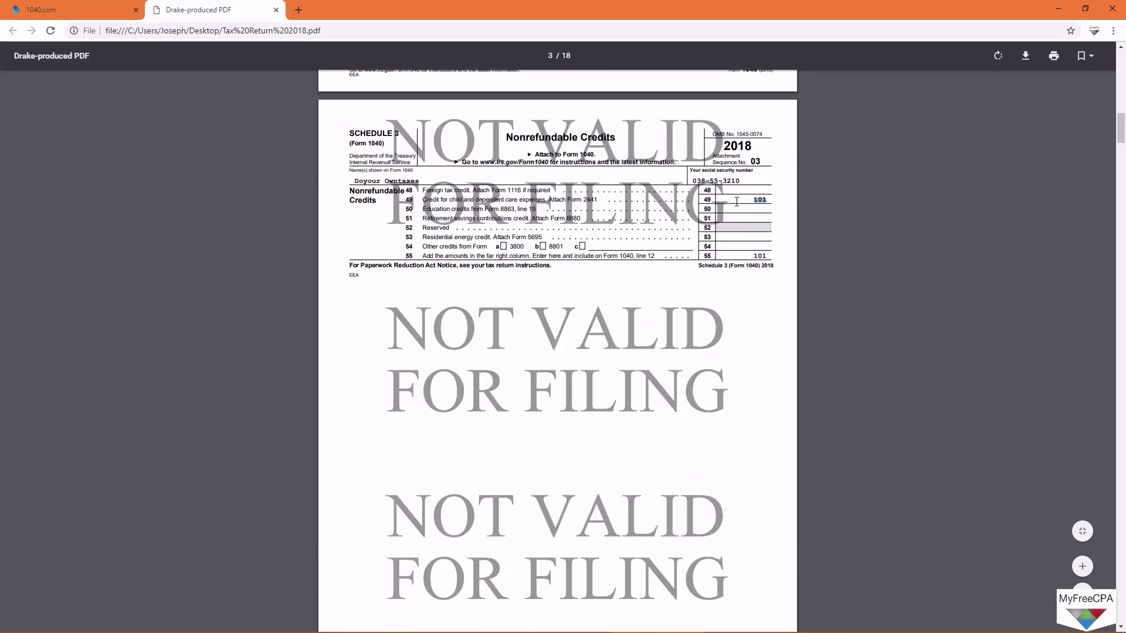
{"action": "scroll", "coordinate": [622, 410], "scroll_direction": "down", "scroll_amount": 9}
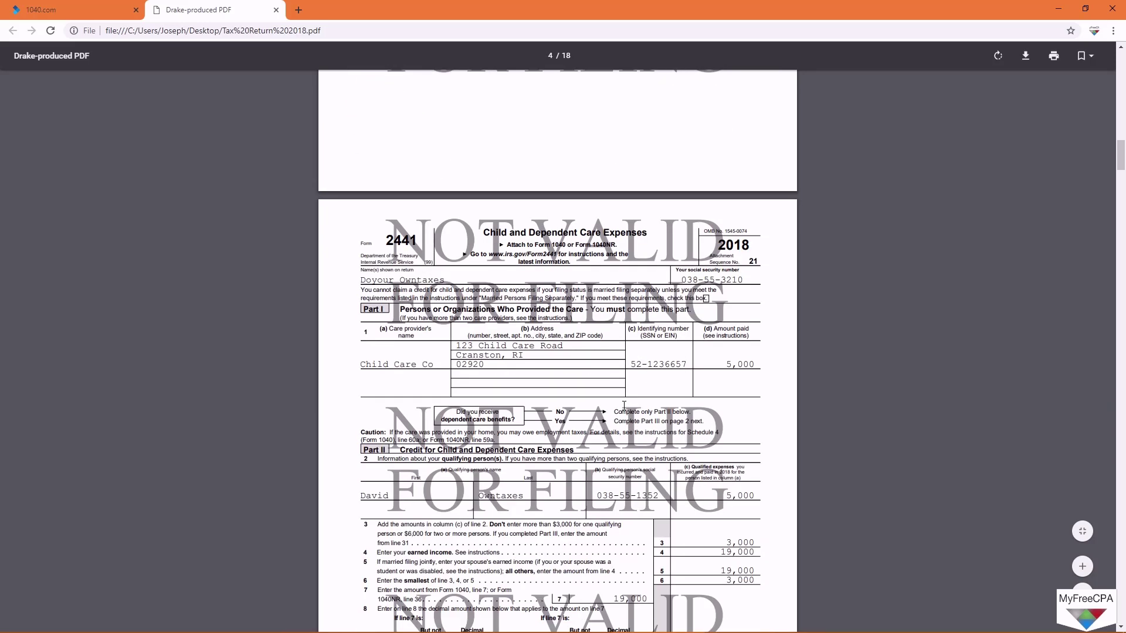
{"action": "scroll", "coordinate": [624, 404], "scroll_direction": "down", "scroll_amount": 4}
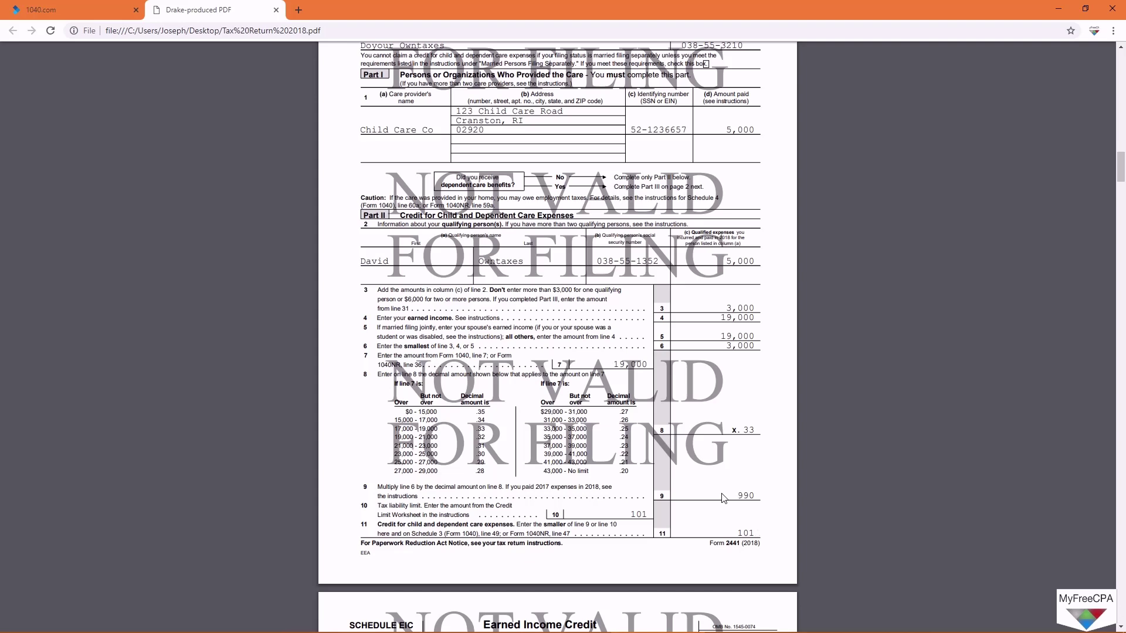
{"action": "scroll", "coordinate": [726, 499], "scroll_direction": "down", "scroll_amount": 6}
{"action": "scroll", "coordinate": [724, 499], "scroll_direction": "down", "scroll_amount": 2}
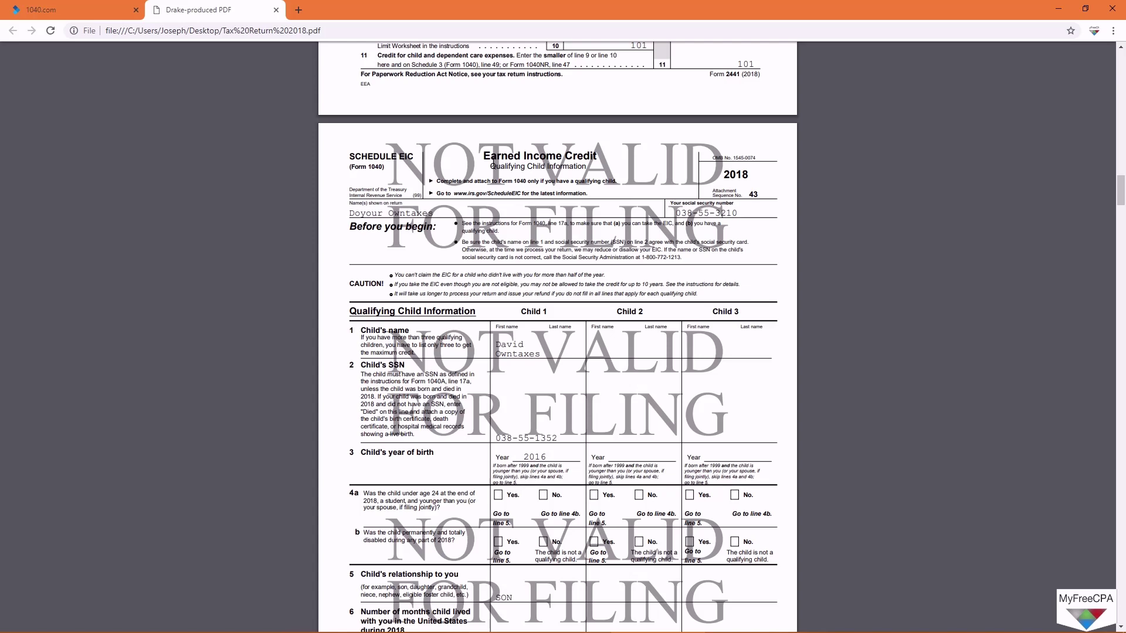
{"action": "scroll", "coordinate": [549, 213], "scroll_direction": "down", "scroll_amount": 4}
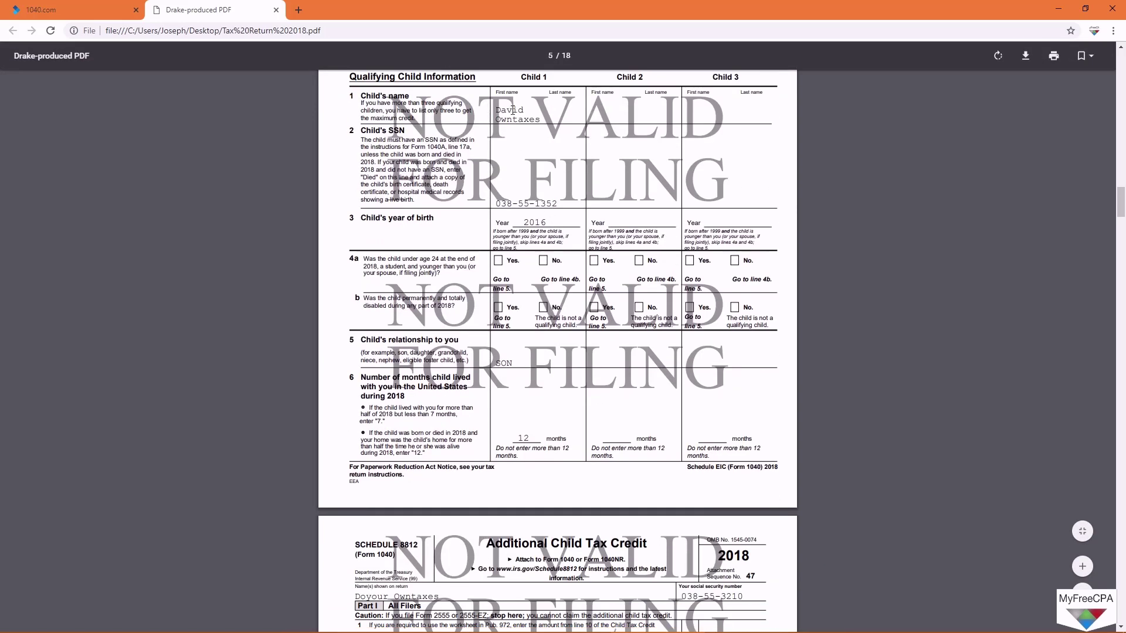
{"action": "scroll", "coordinate": [616, 525], "scroll_direction": "down", "scroll_amount": 6}
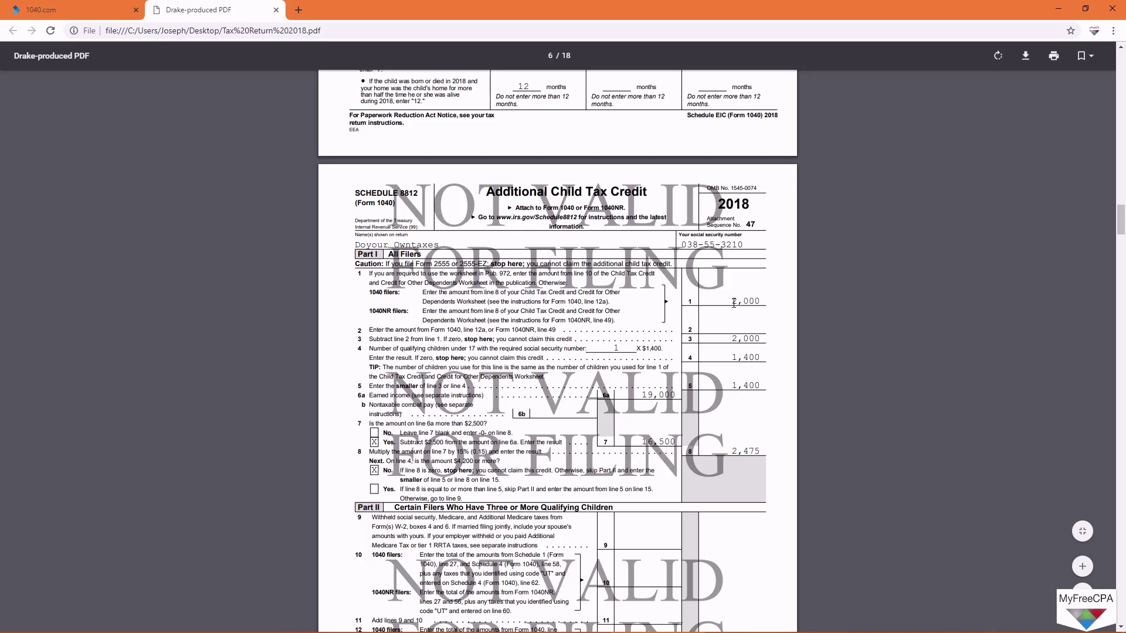
{"action": "scroll", "coordinate": [759, 412], "scroll_direction": "down", "scroll_amount": 2}
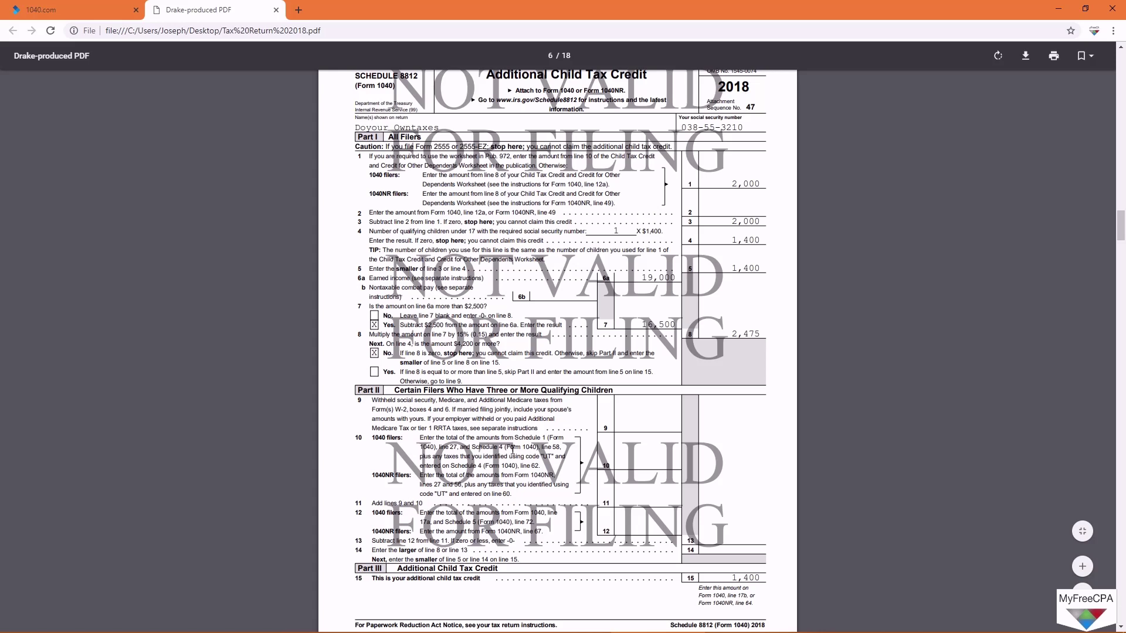
{"action": "scroll", "coordinate": [512, 449], "scroll_direction": "down", "scroll_amount": 12}
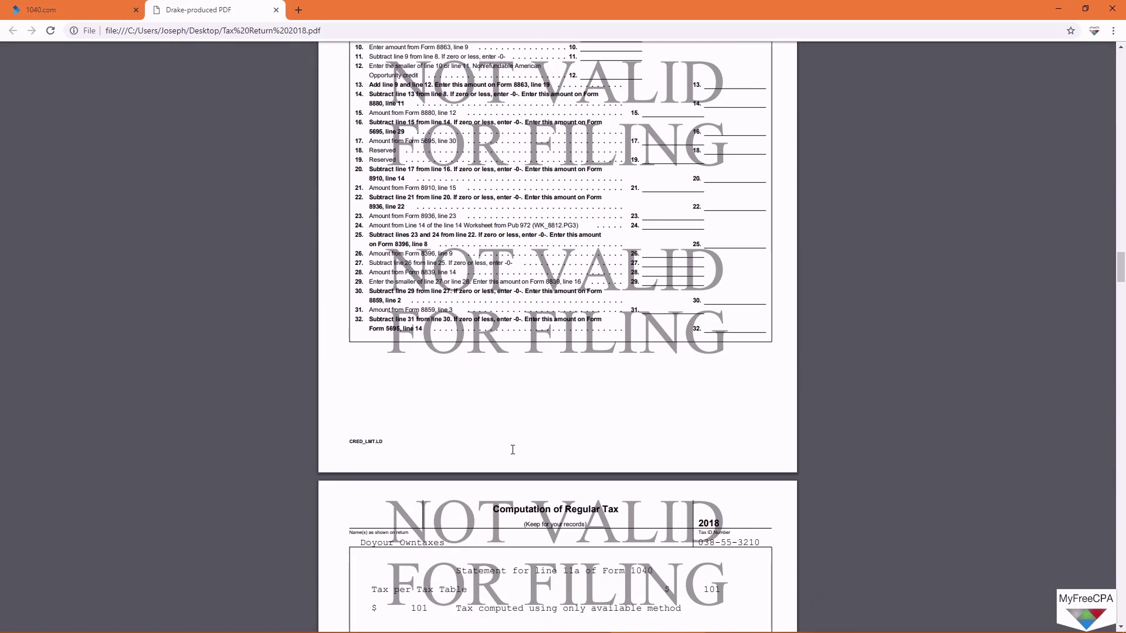
Step: Scroll through the Child Tax Credit worksheet to the Earned Income Credit Worksheet
{"action": "scroll", "coordinate": [513, 449], "scroll_direction": "up", "scroll_amount": 1}
{"action": "scroll", "coordinate": [513, 450], "scroll_direction": "down", "scroll_amount": 6}
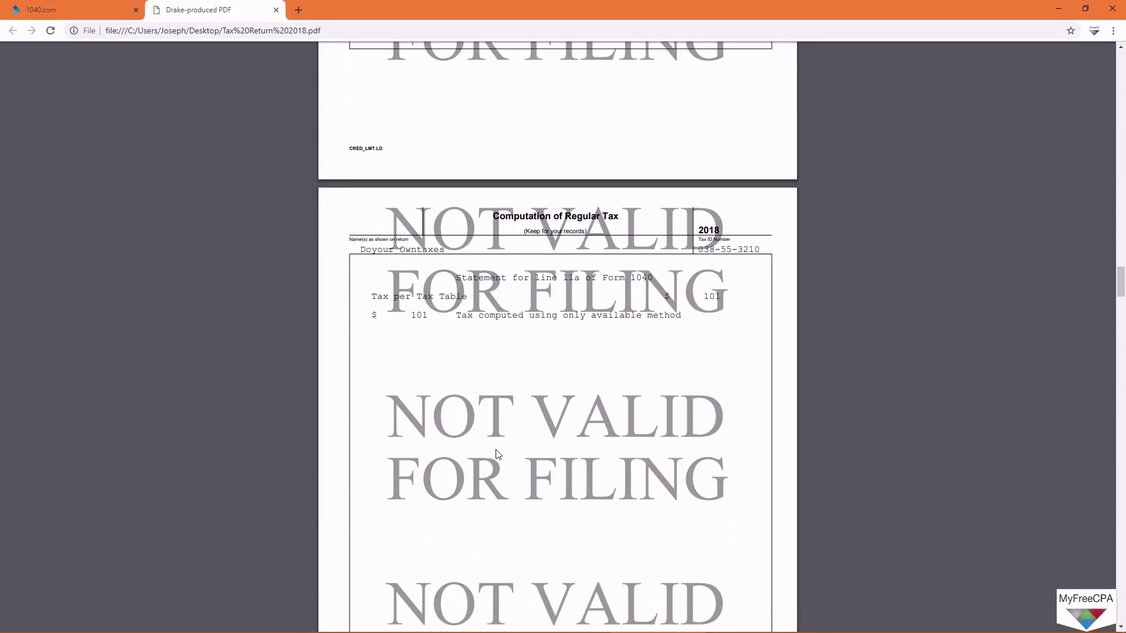
{"action": "scroll", "coordinate": [477, 370], "scroll_direction": "down", "scroll_amount": 1}
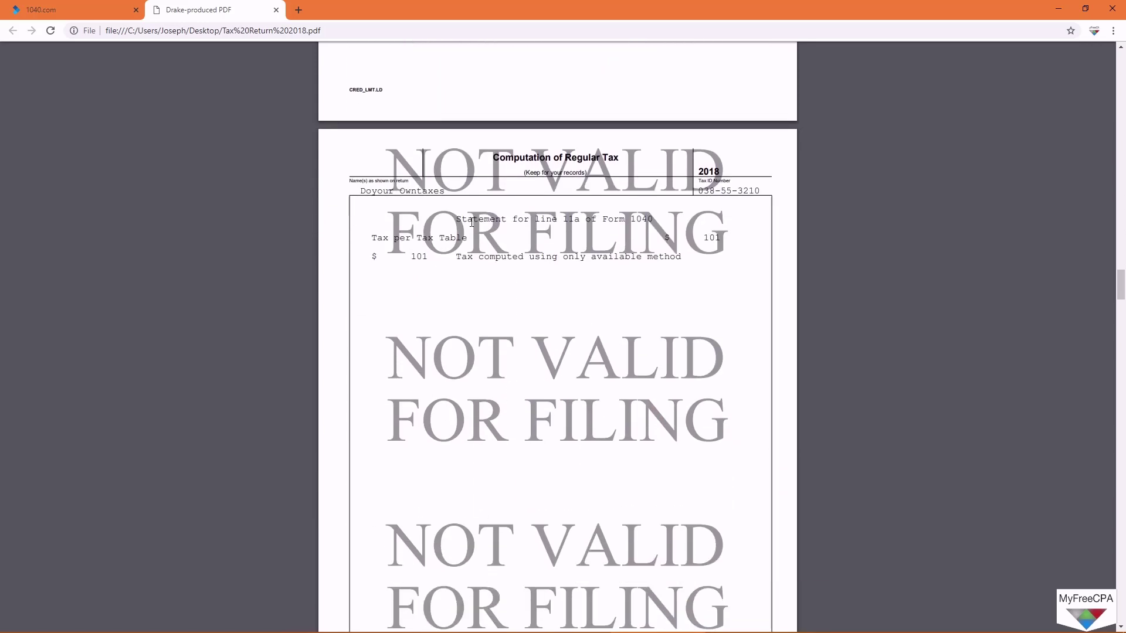
{"action": "scroll", "coordinate": [526, 465], "scroll_direction": "down", "scroll_amount": 11}
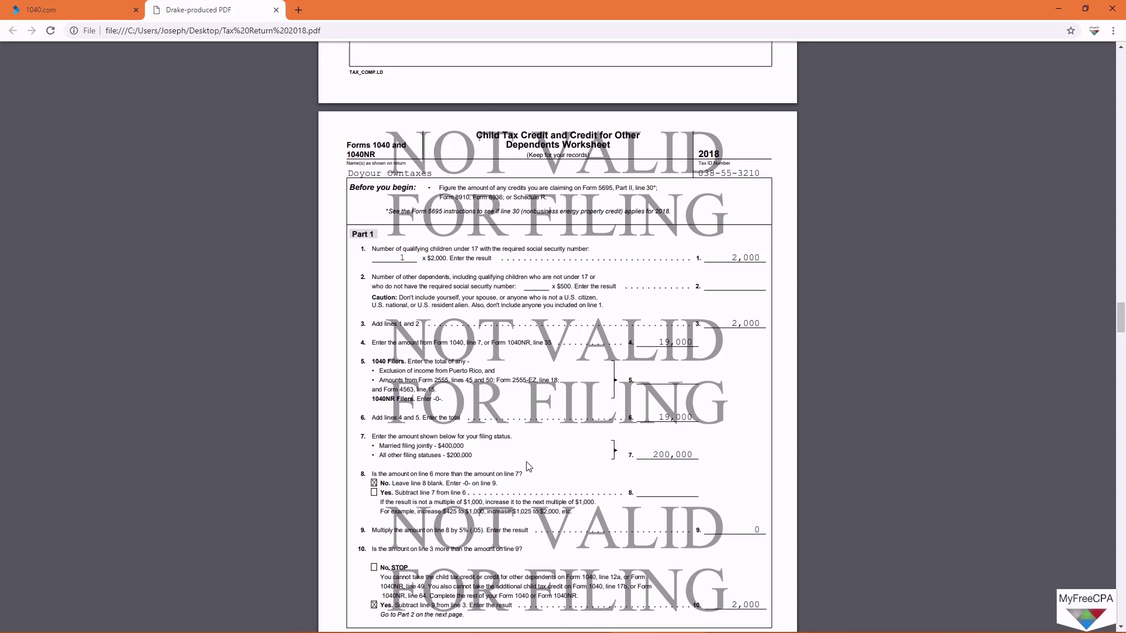
{"action": "scroll", "coordinate": [712, 563], "scroll_direction": "down", "scroll_amount": 1}
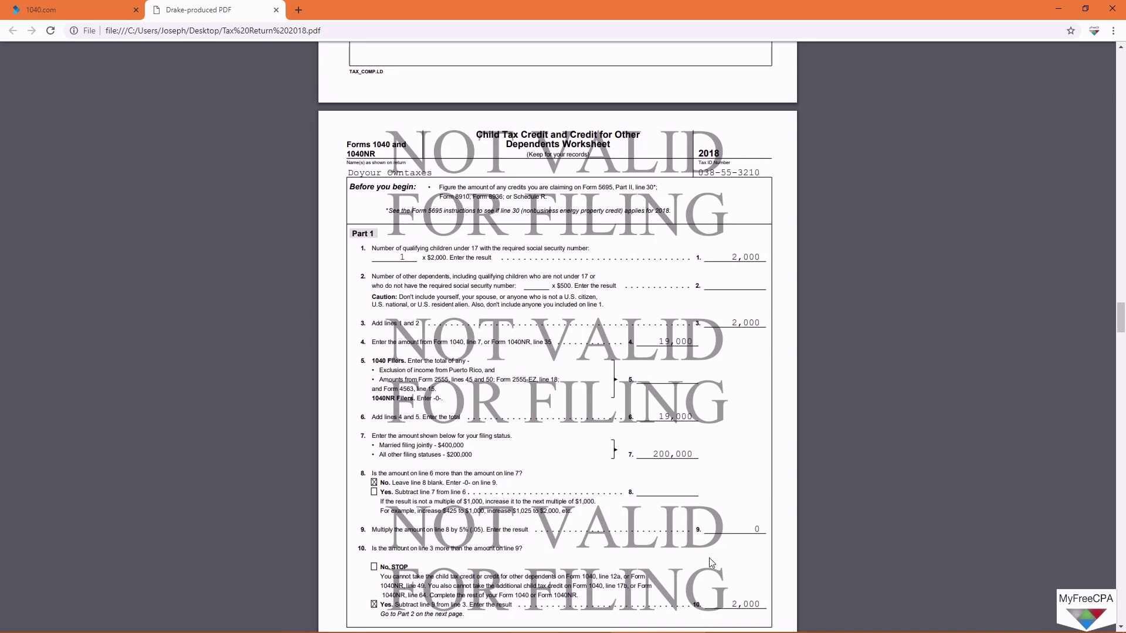
{"action": "scroll", "coordinate": [712, 563], "scroll_direction": "down", "scroll_amount": 4}
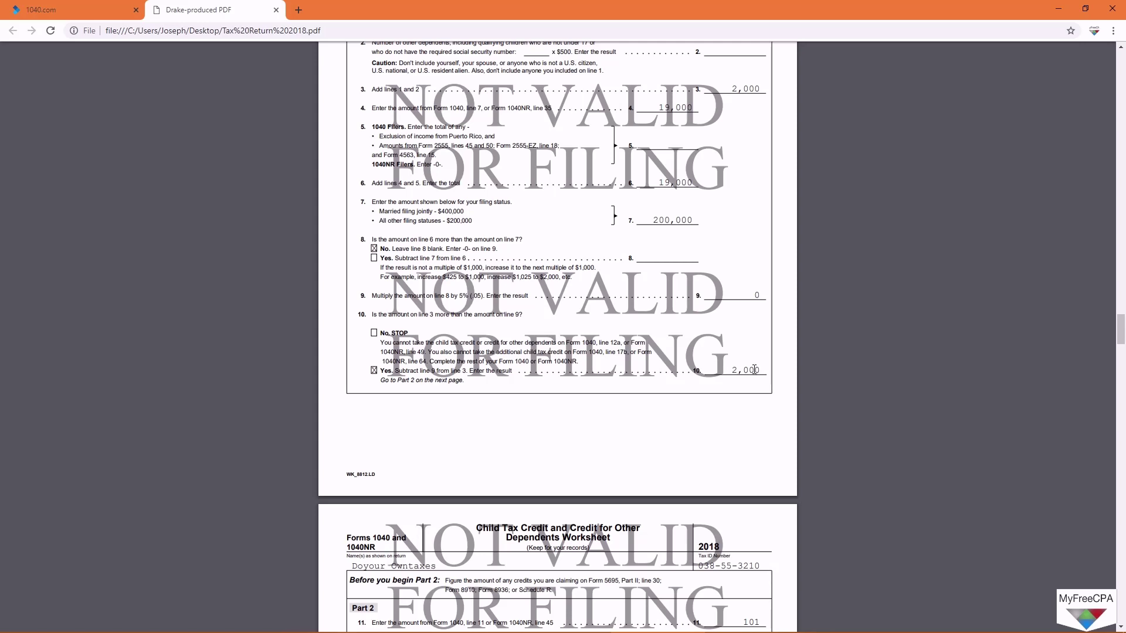
{"action": "scroll", "coordinate": [589, 430], "scroll_direction": "down", "scroll_amount": 1}
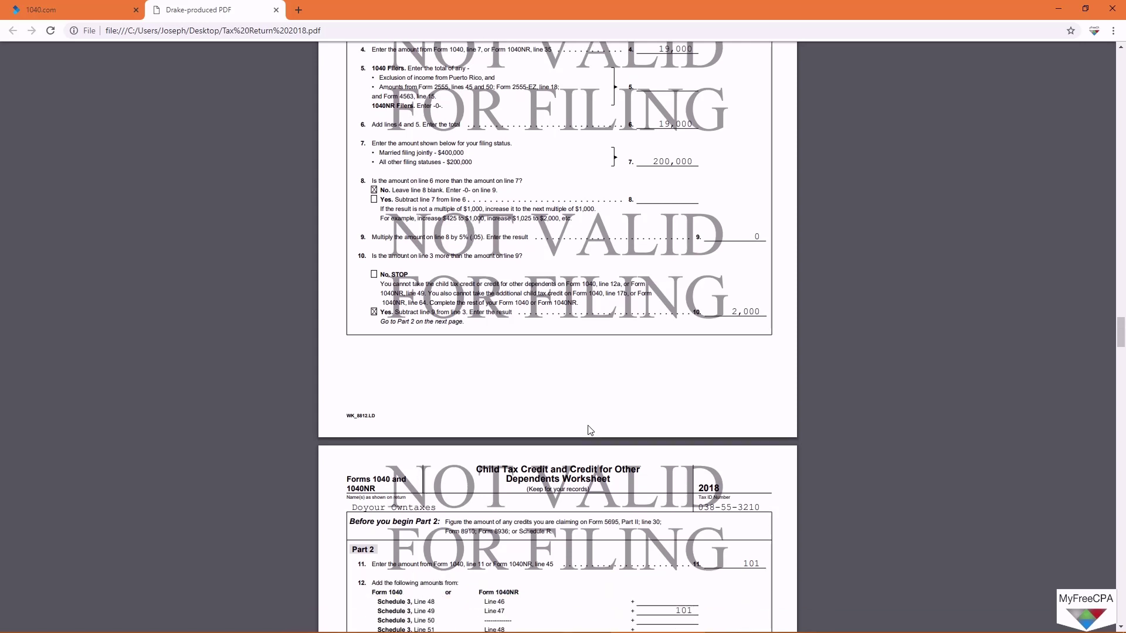
{"action": "scroll", "coordinate": [590, 429], "scroll_direction": "down", "scroll_amount": 4}
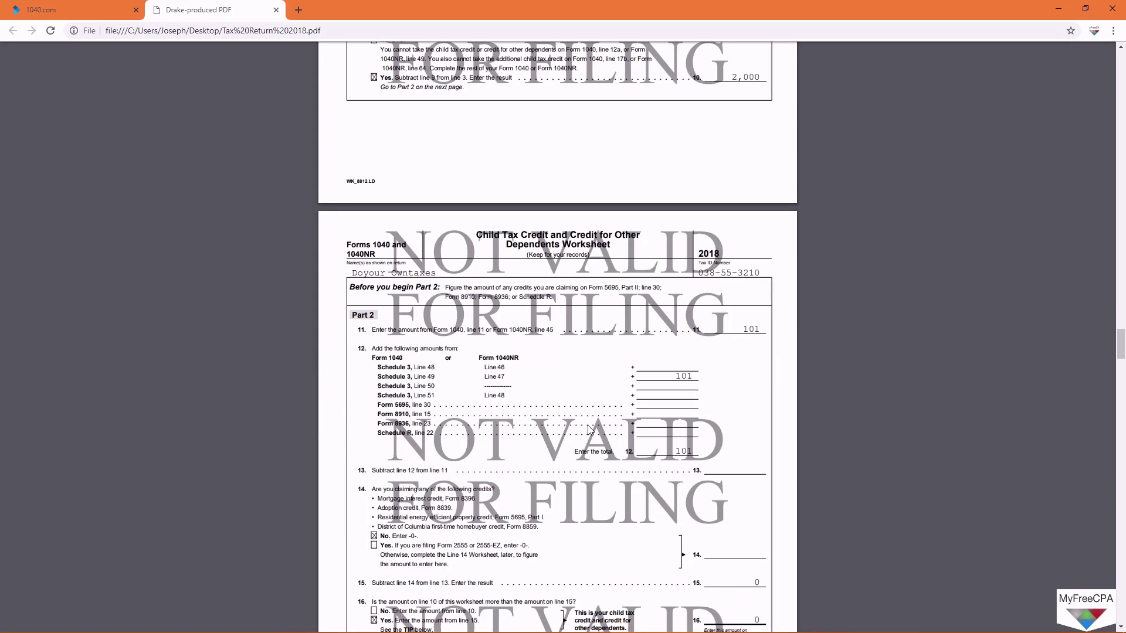
{"action": "scroll", "coordinate": [590, 430], "scroll_direction": "down", "scroll_amount": 3}
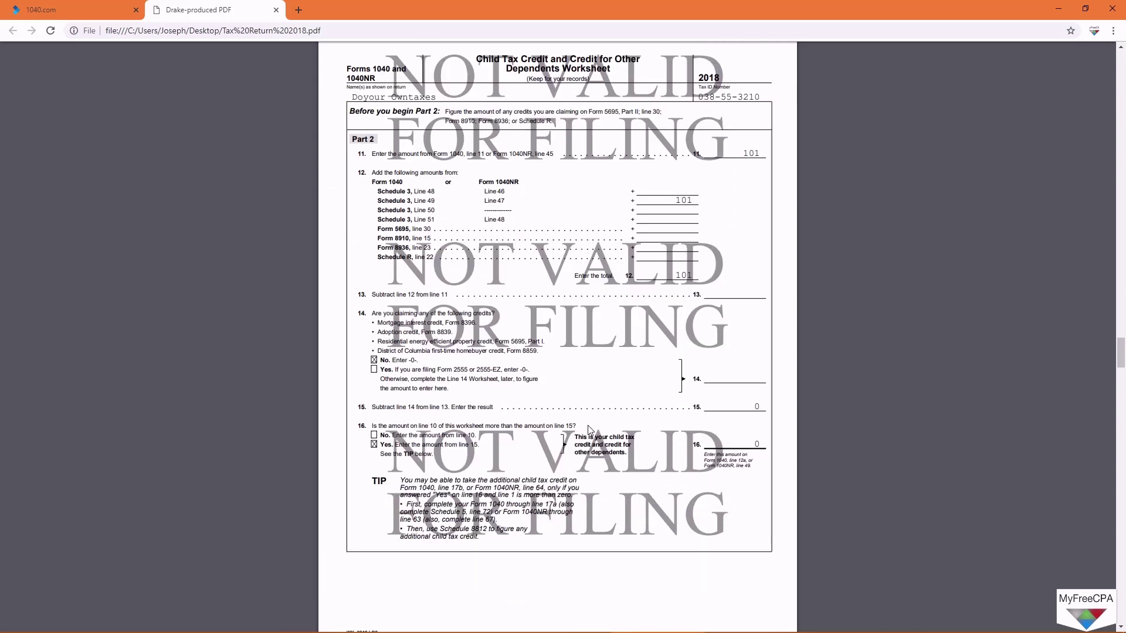
{"action": "scroll", "coordinate": [589, 430], "scroll_direction": "down", "scroll_amount": 8}
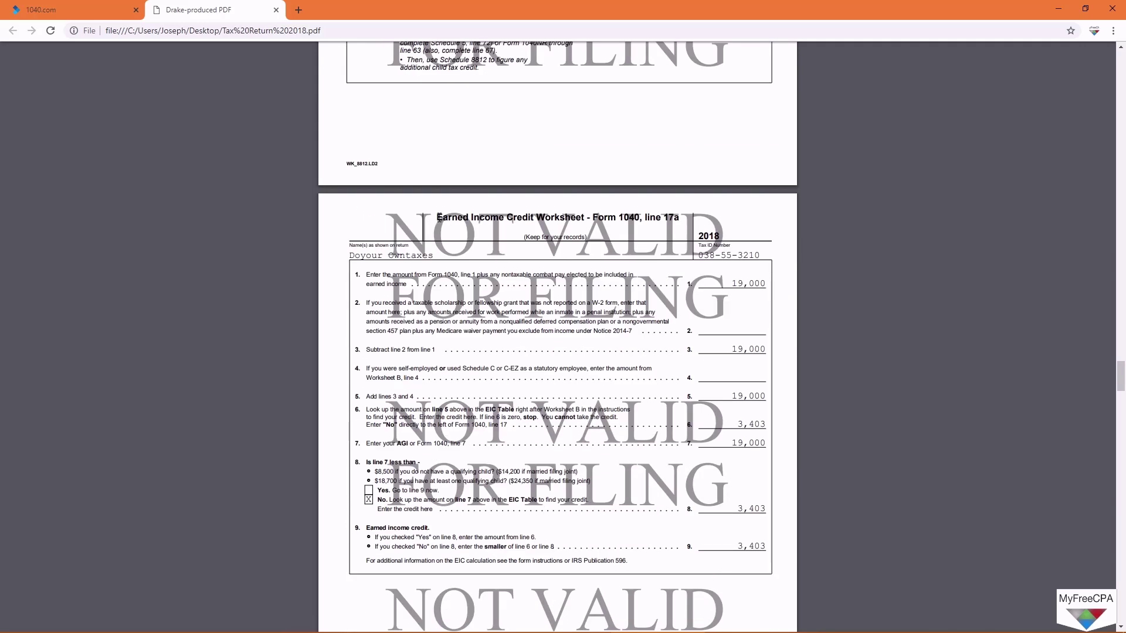
{"action": "left_click_drag", "start_coordinate": [438, 218], "coordinate": [534, 218]}
{"action": "left_click", "coordinate": [534, 218]}
Step: Finish the EIC worksheet, then return to Form 1040 page 2 and highlight the 5,803 refund
{"action": "scroll", "coordinate": [603, 471], "scroll_direction": "down", "scroll_amount": 3}
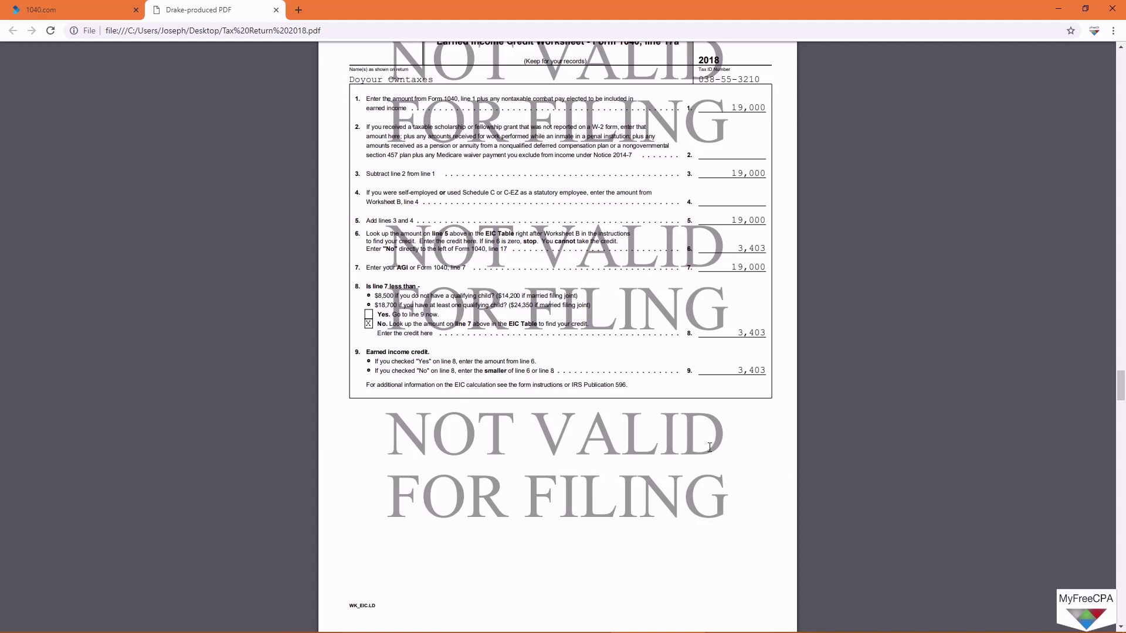
{"action": "scroll", "coordinate": [778, 461], "scroll_direction": "down", "scroll_amount": 7}
{"action": "left_click_drag", "start_coordinate": [1121, 410], "coordinate": [1103, 113]}
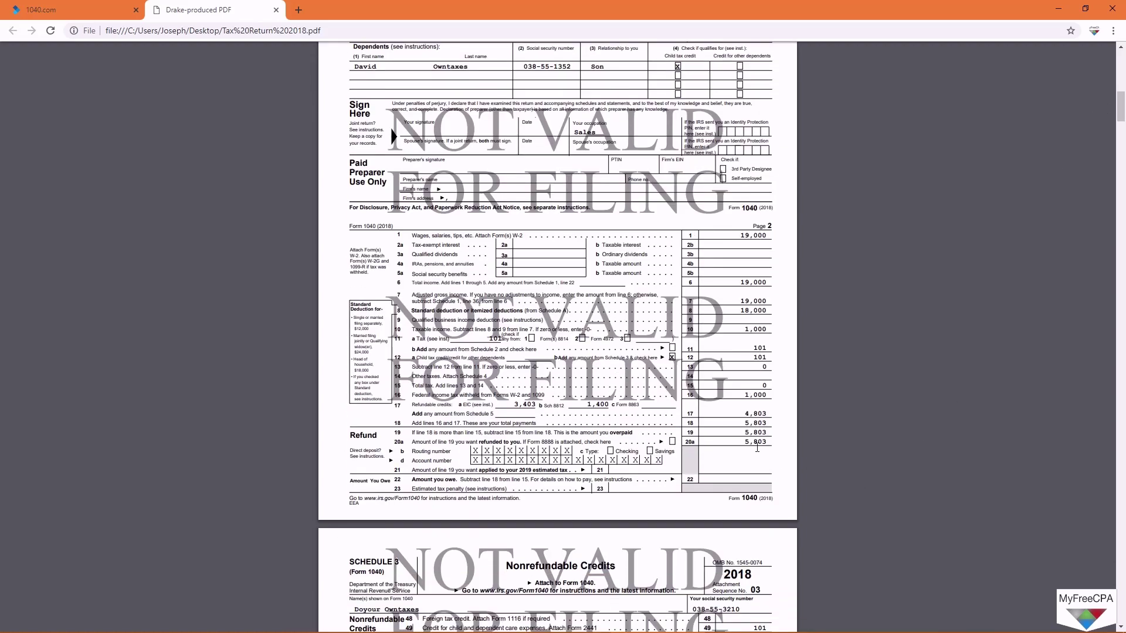
{"action": "left_click_drag", "start_coordinate": [743, 442], "coordinate": [766, 441]}
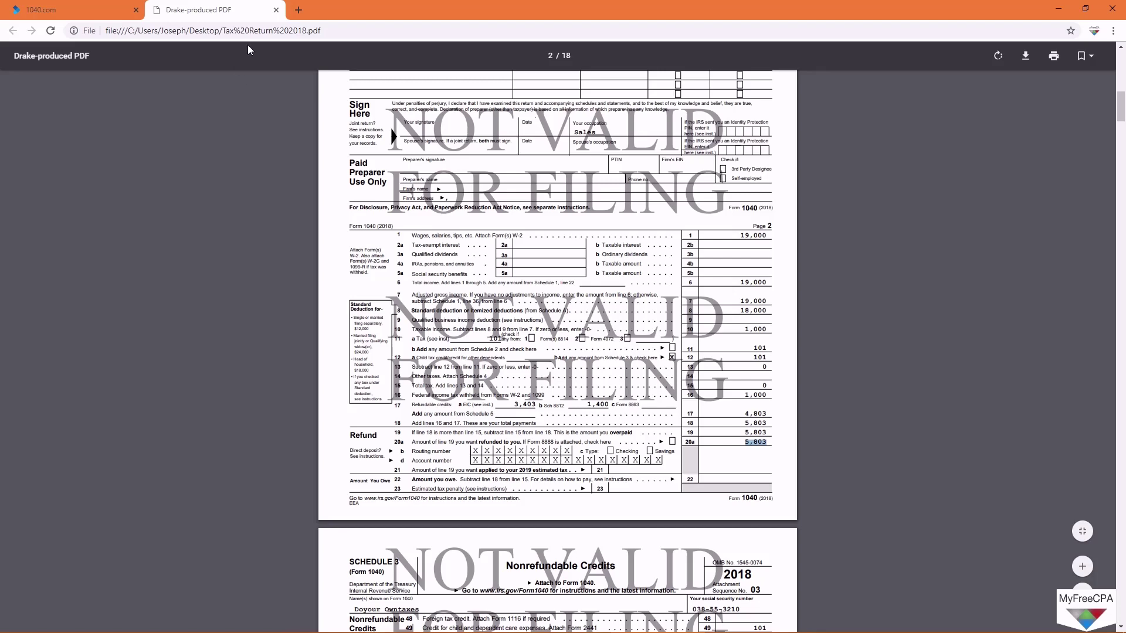
Step: Regenerate the PDF preview, save it to the Desktop as Tax Return 2018 (1), and open it
{"action": "left_click", "coordinate": [276, 9]}
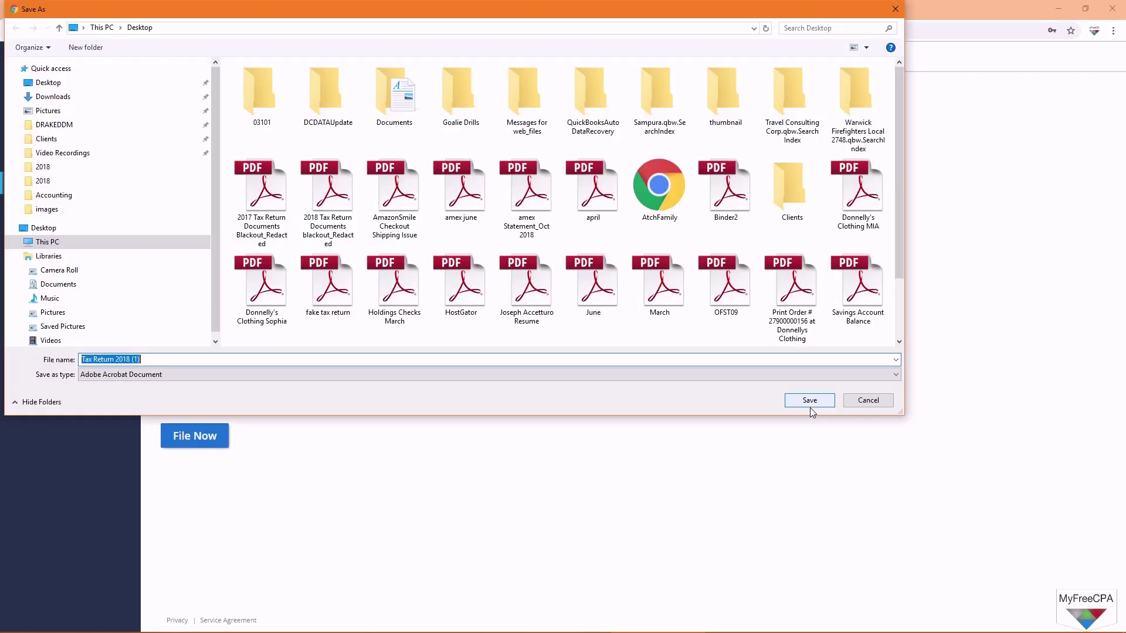
{"action": "left_click", "coordinate": [863, 400]}
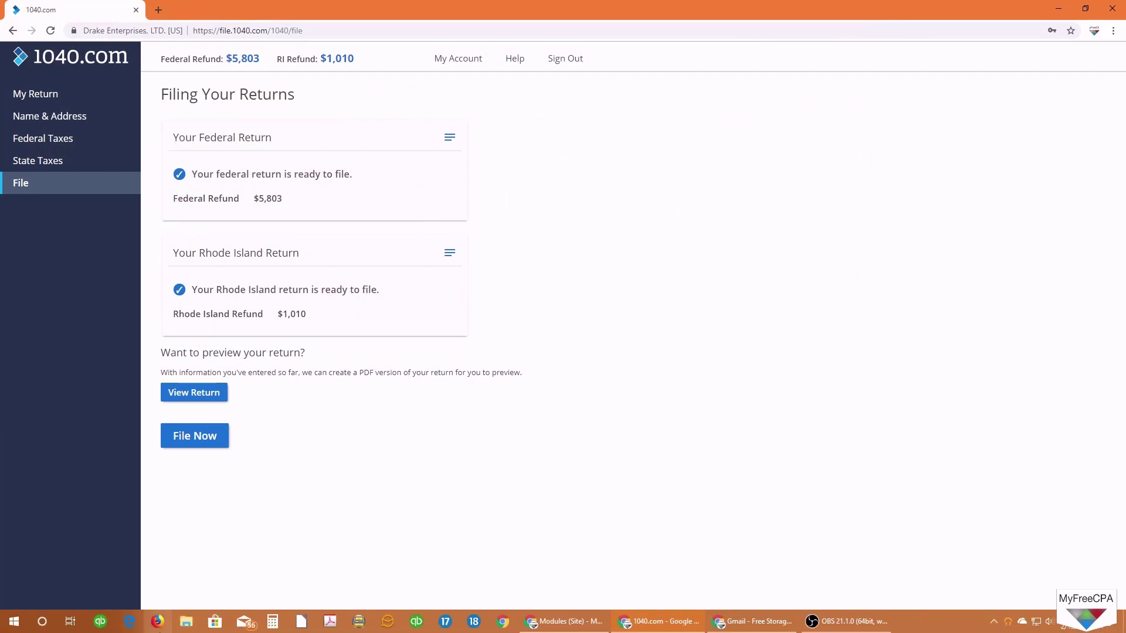
{"action": "left_click", "coordinate": [206, 393]}
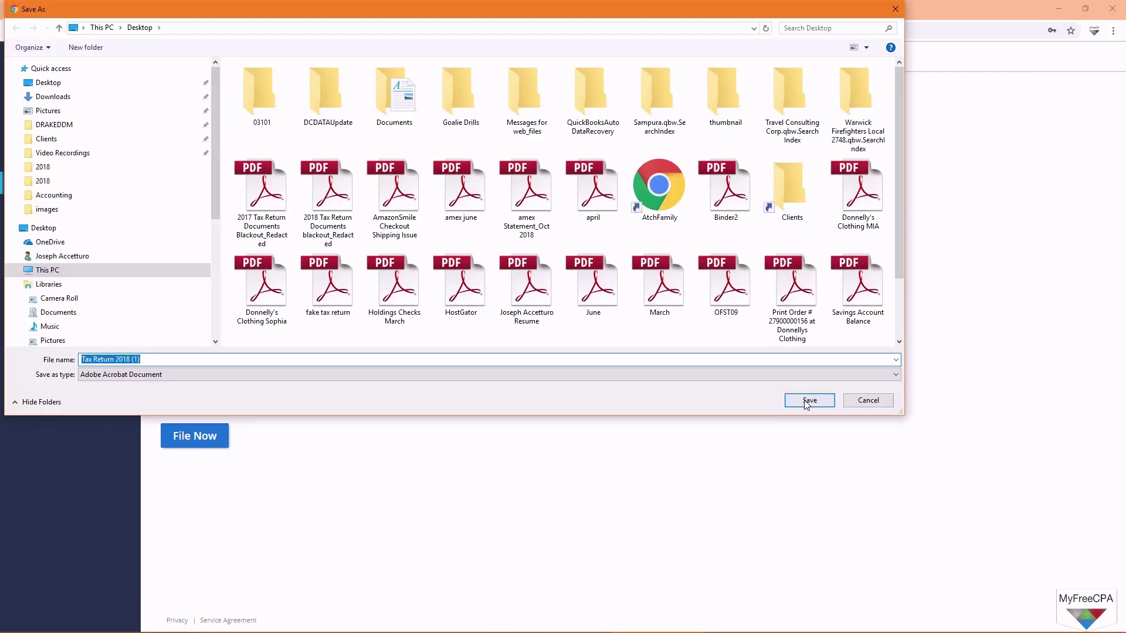
{"action": "left_click", "coordinate": [808, 400]}
{"action": "left_click", "coordinate": [106, 619]}
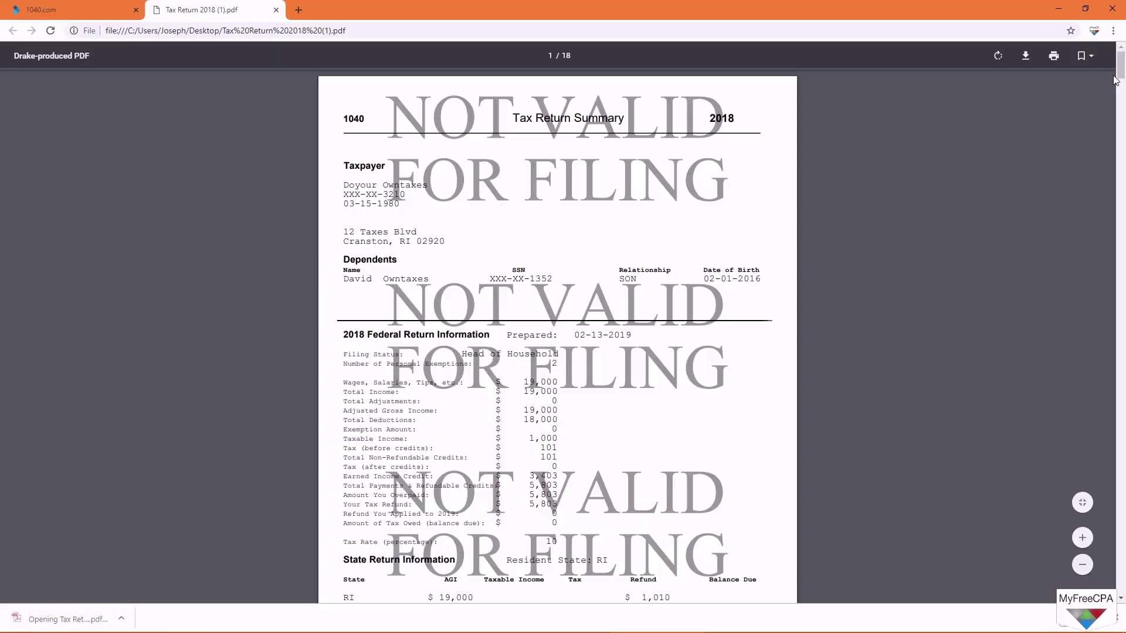
{"action": "left_click_drag", "start_coordinate": [1119, 71], "coordinate": [1107, 452]}
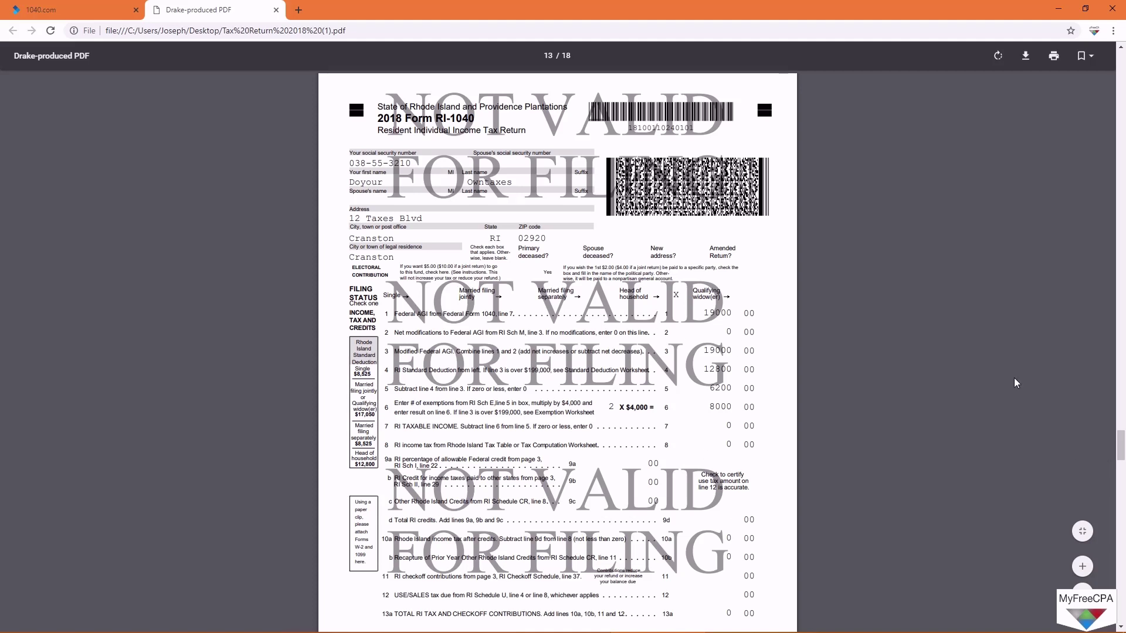
{"action": "left_click_drag", "start_coordinate": [1120, 443], "coordinate": [1120, 449]}
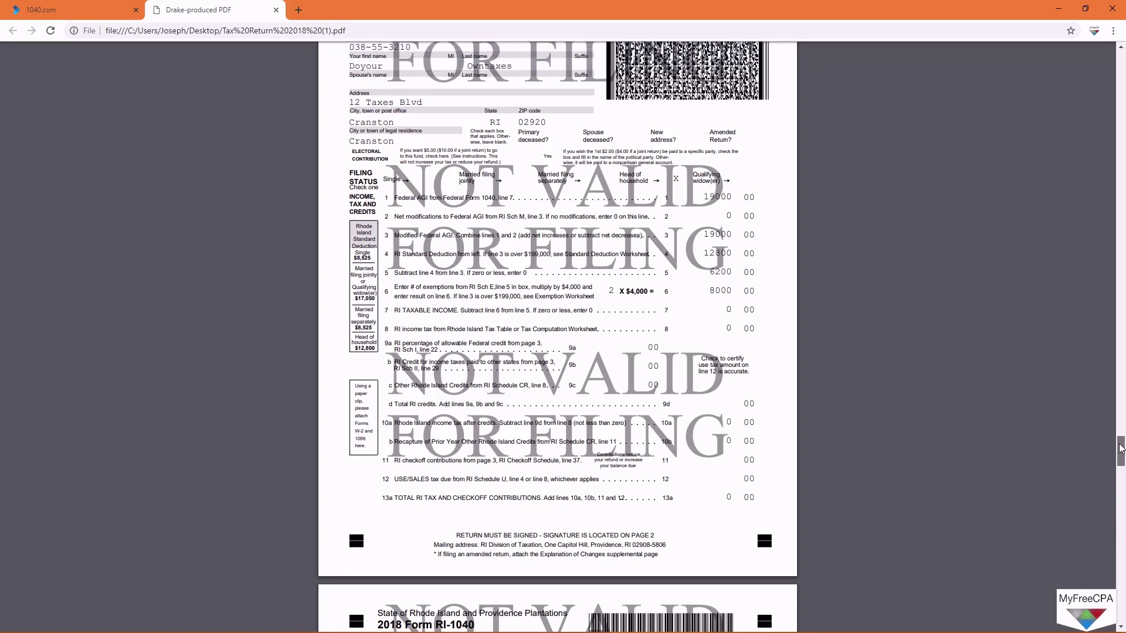
{"action": "left_click_drag", "start_coordinate": [1120, 450], "coordinate": [1122, 475]}
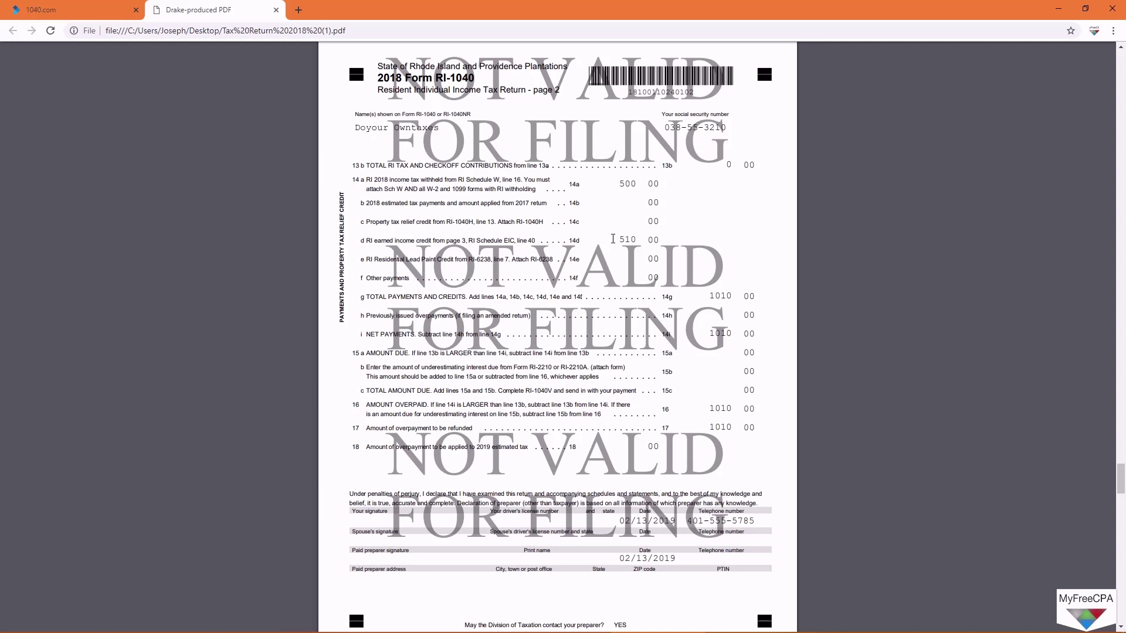
{"action": "left_click_drag", "start_coordinate": [613, 240], "coordinate": [637, 240]}
{"action": "left_click_drag", "start_coordinate": [618, 183], "coordinate": [633, 183]}
{"action": "left_click_drag", "start_coordinate": [618, 240], "coordinate": [635, 239]}
{"action": "left_click_drag", "start_coordinate": [710, 428], "coordinate": [730, 428]}
{"action": "left_click", "coordinate": [769, 412]}
{"action": "left_click_drag", "start_coordinate": [617, 184], "coordinate": [642, 182]}
{"action": "left_click_drag", "start_coordinate": [617, 239], "coordinate": [637, 240]}
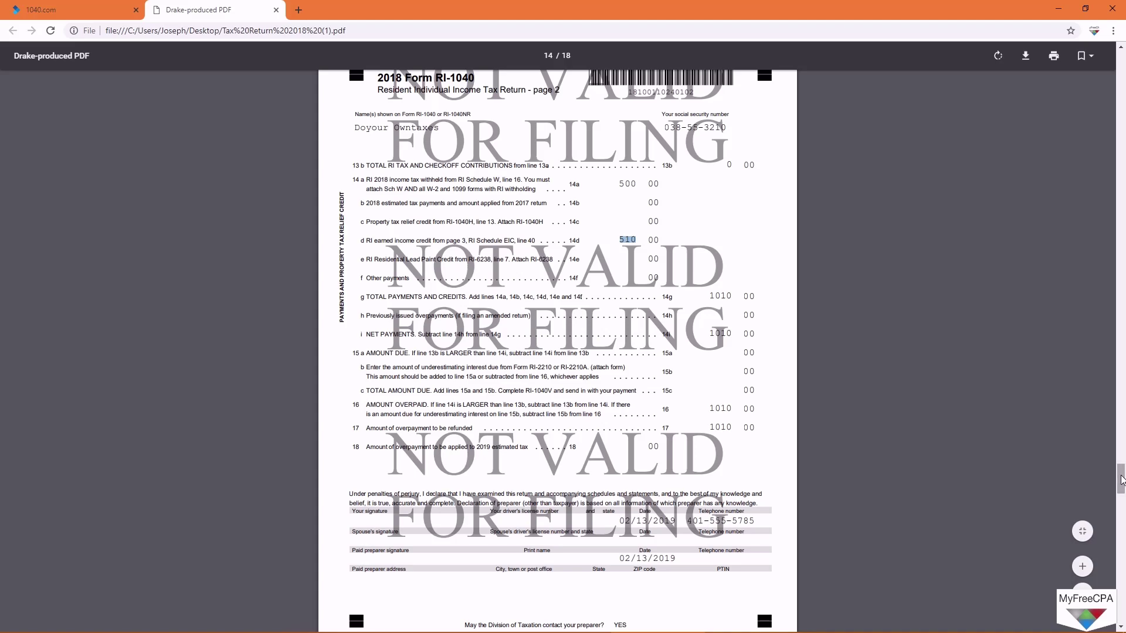
{"action": "left_click_drag", "start_coordinate": [1121, 479], "coordinate": [1120, 49]}
Step: Close the PDF and file now, confirming e-file for the federal and Rhode Island returns
{"action": "left_click", "coordinate": [275, 10]}
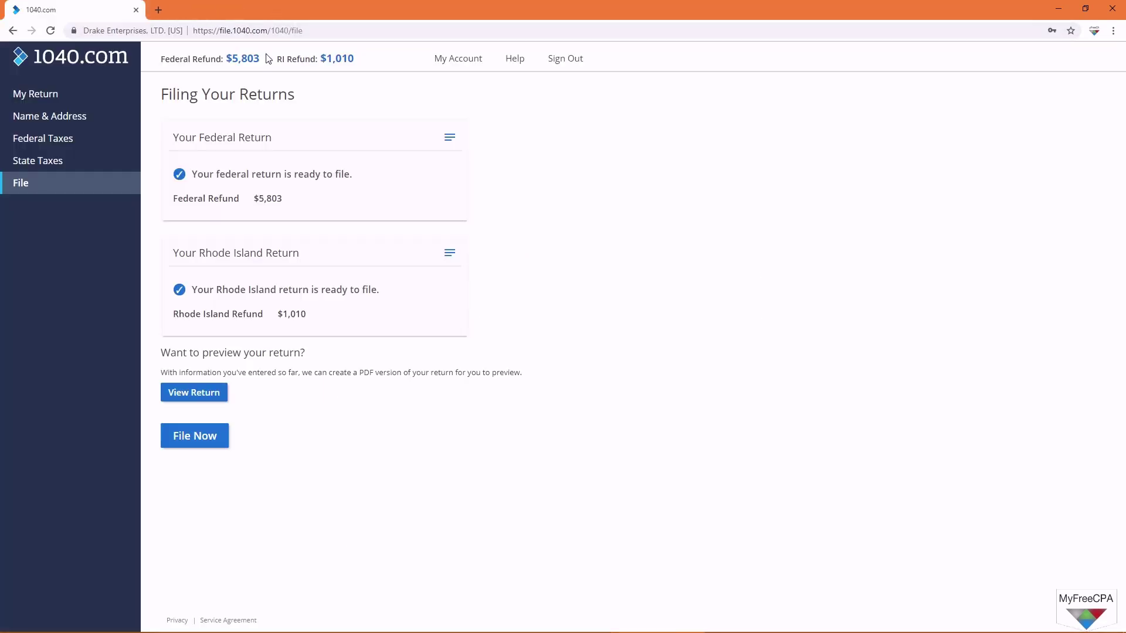
{"action": "left_click", "coordinate": [207, 438]}
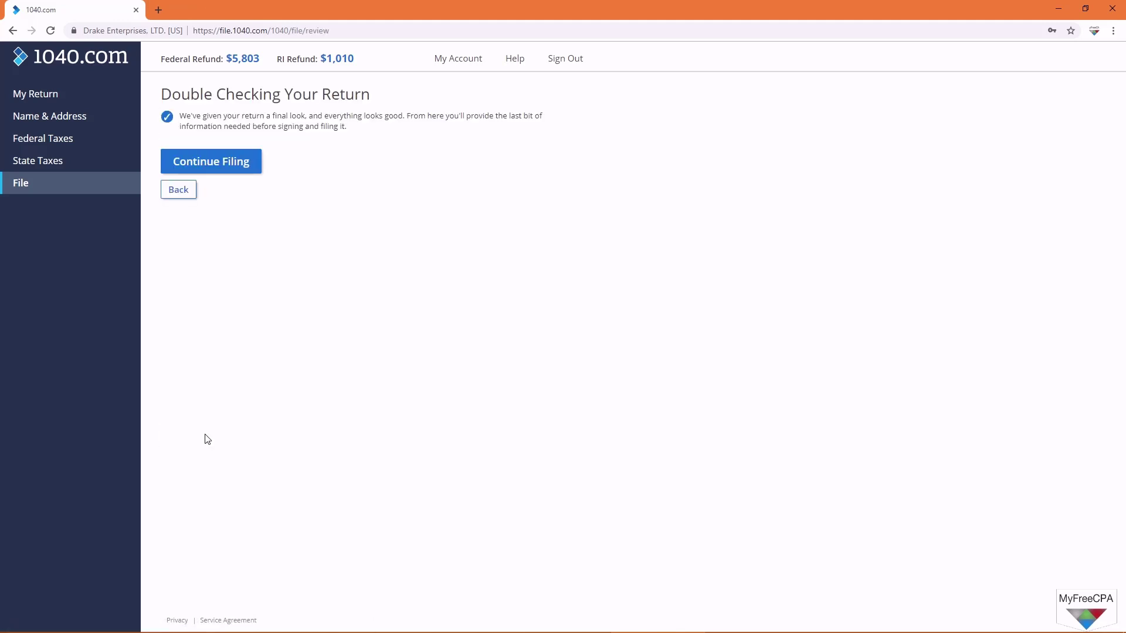
{"action": "left_click", "coordinate": [232, 165]}
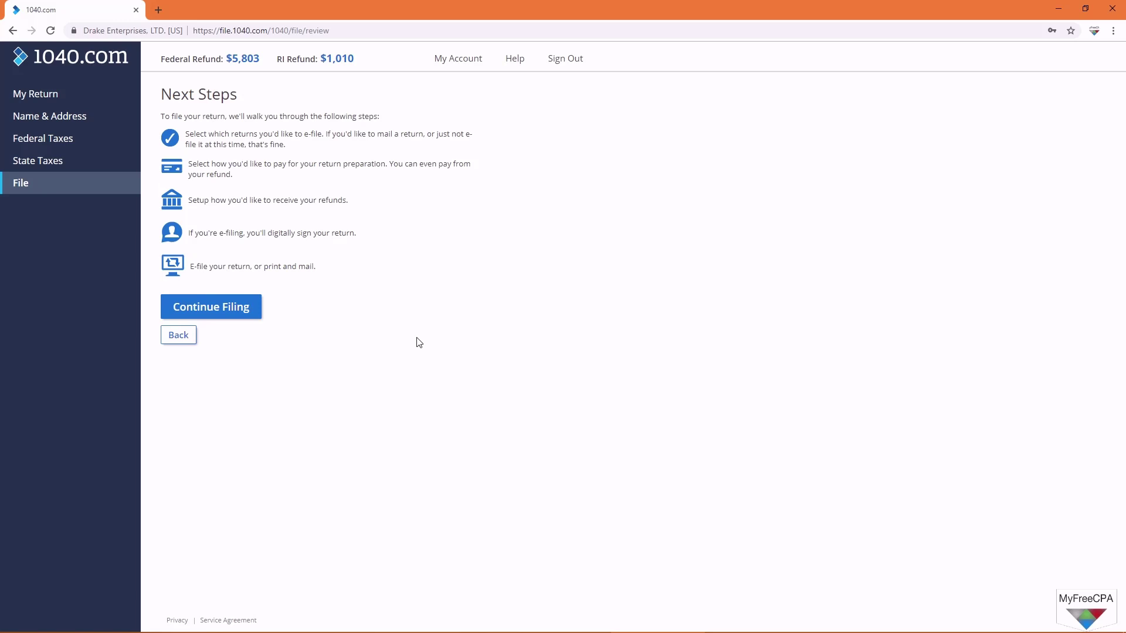
{"action": "left_click", "coordinate": [212, 311]}
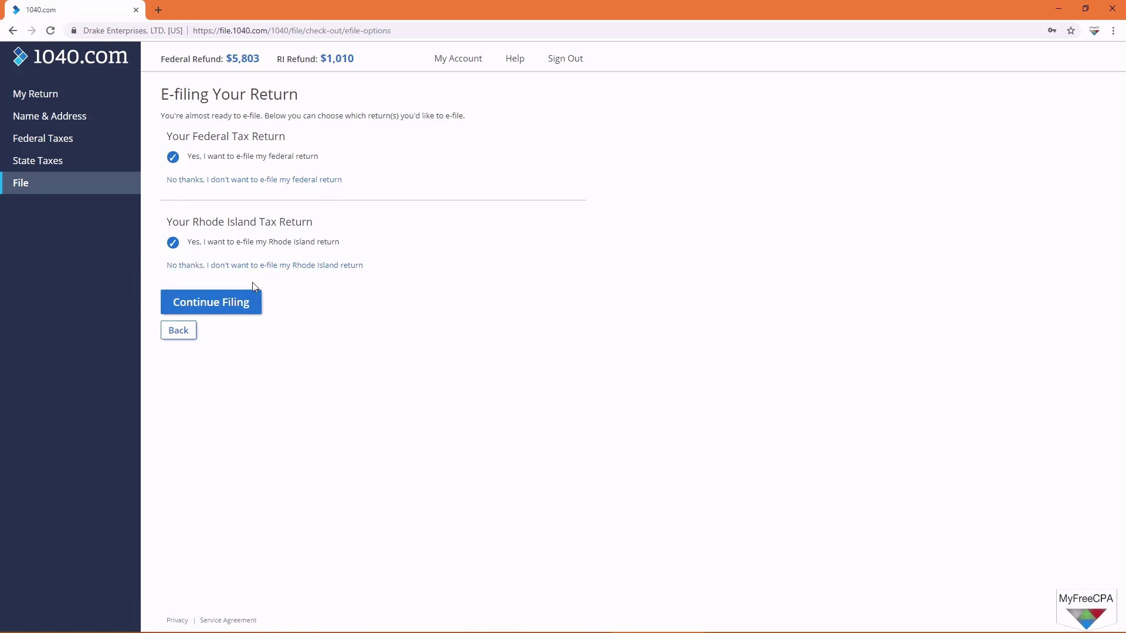
{"action": "left_click", "coordinate": [243, 305]}
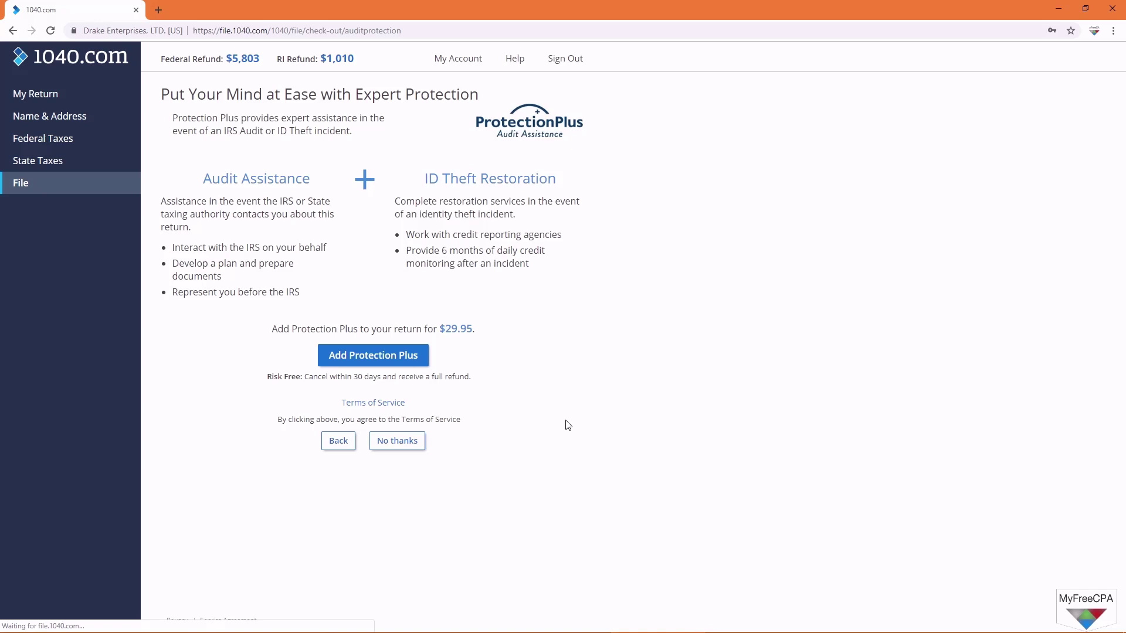
Step: Add $29.95 Protection Plus and accept the tax-information consent signed with the taxpayer's full name
{"action": "left_click_drag", "start_coordinate": [279, 328], "coordinate": [468, 330]}
{"action": "left_click", "coordinate": [758, 538]}
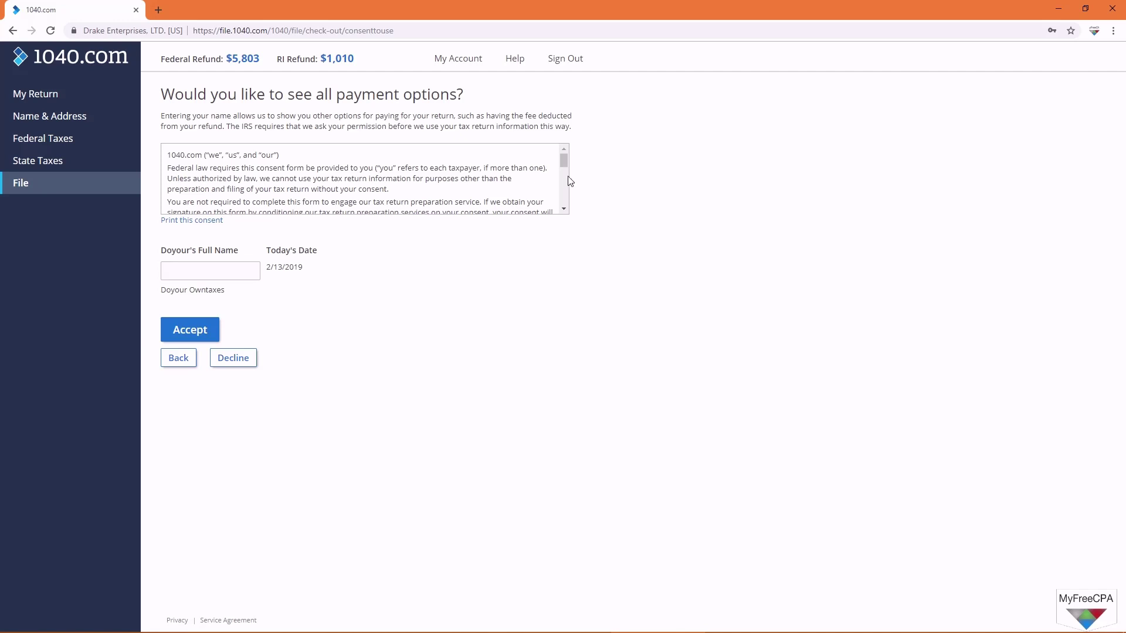
{"action": "left_click_drag", "start_coordinate": [563, 163], "coordinate": [562, 203]}
{"action": "left_click", "coordinate": [215, 271]}
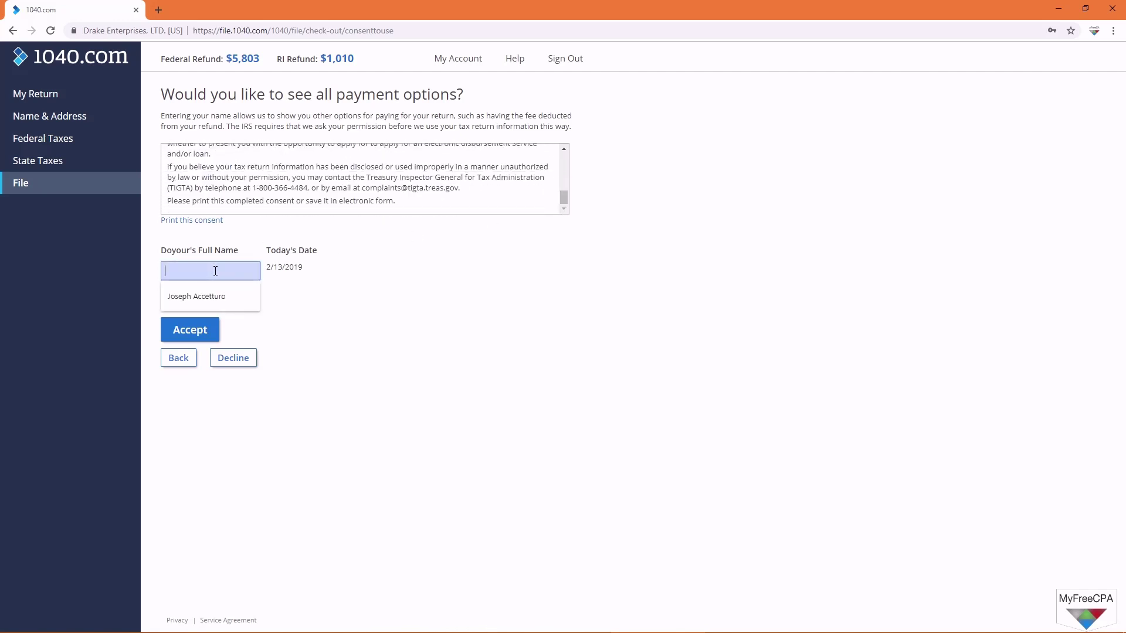
{"action": "type", "text": "Doyour"}
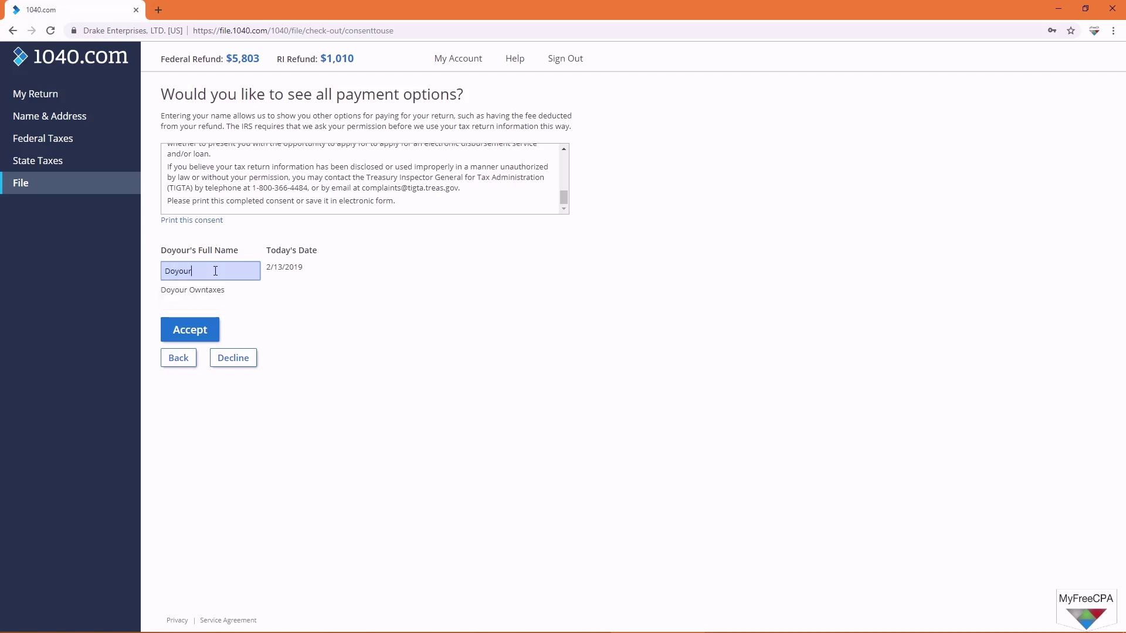
{"action": "type", "text": " Own Taxes"}
{"action": "key", "text": "Return"}
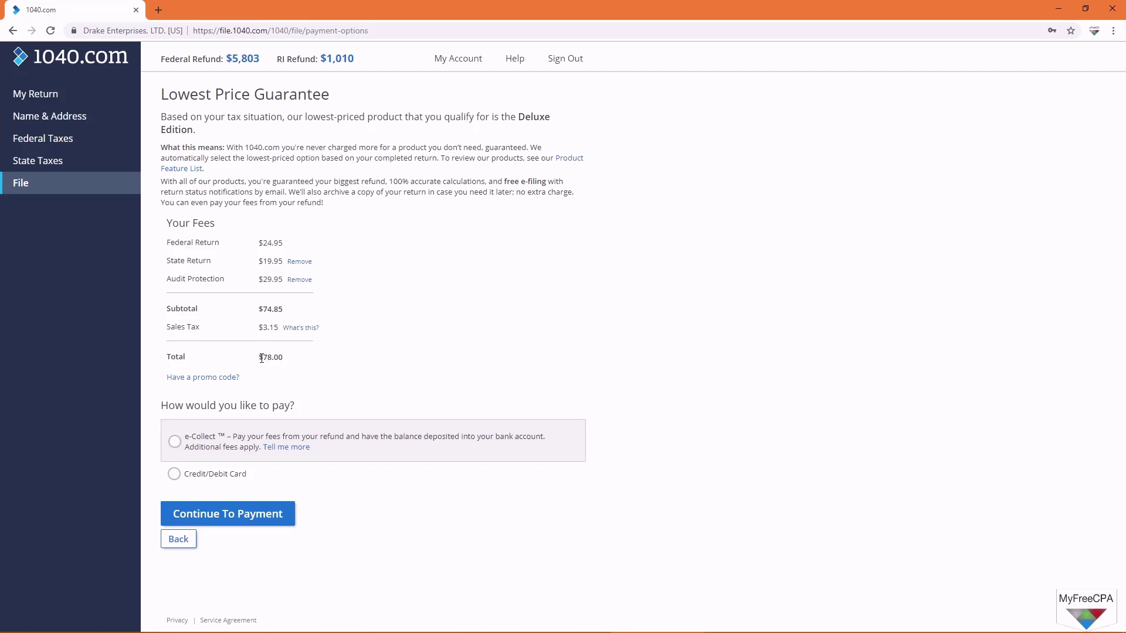
Step: Review the fees (24.95 federal, 19.95 state, 74.85 subtotal, $78.00 total) and choose e-Collect payment
{"action": "left_click_drag", "start_coordinate": [260, 359], "coordinate": [292, 359]}
{"action": "left_click", "coordinate": [291, 359]}
{"action": "left_click_drag", "start_coordinate": [263, 243], "coordinate": [282, 243]}
{"action": "left_click", "coordinate": [264, 262]}
{"action": "left_click_drag", "start_coordinate": [264, 263], "coordinate": [283, 262]}
{"action": "left_click_drag", "start_coordinate": [262, 279], "coordinate": [283, 280]}
{"action": "left_click", "coordinate": [427, 335]}
{"action": "left_click_drag", "start_coordinate": [263, 309], "coordinate": [283, 310]}
{"action": "left_click", "coordinate": [174, 475]}
{"action": "left_click", "coordinate": [174, 444]}
Step: Continue to payment and agree to the EPS Financial e-Collect agreement
{"action": "left_click", "coordinate": [261, 521]}
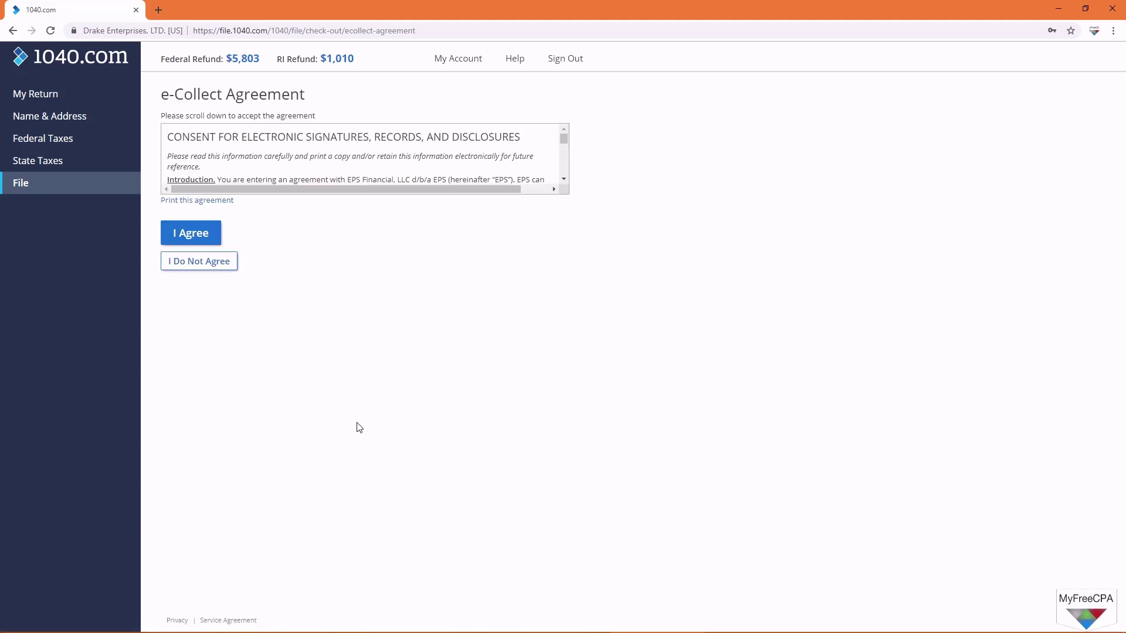
{"action": "left_click_drag", "start_coordinate": [563, 140], "coordinate": [564, 175]}
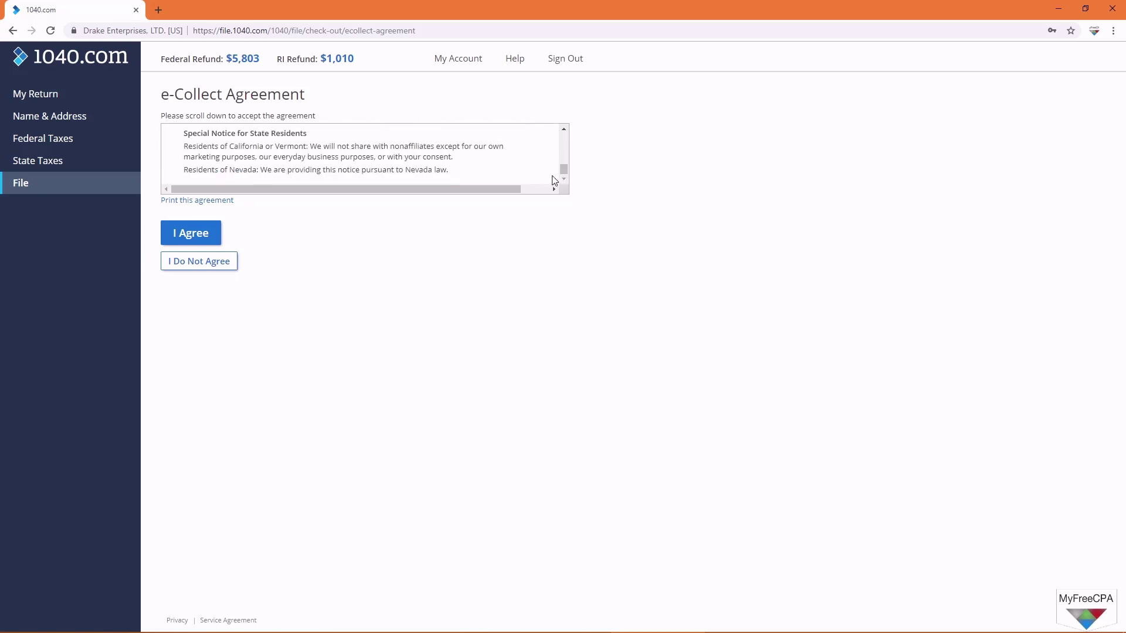
{"action": "left_click", "coordinate": [204, 236]}
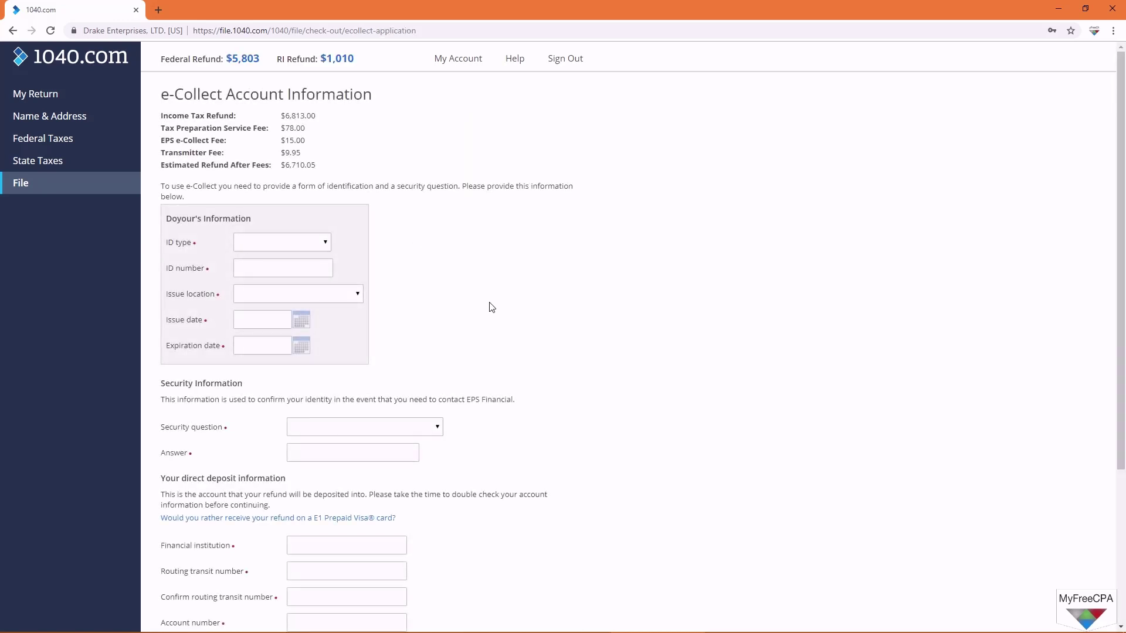
Step: Set the ID type to Driver's License and the issue location to RI - Rhode Island
{"action": "left_click", "coordinate": [324, 246]}
{"action": "left_click", "coordinate": [315, 267]}
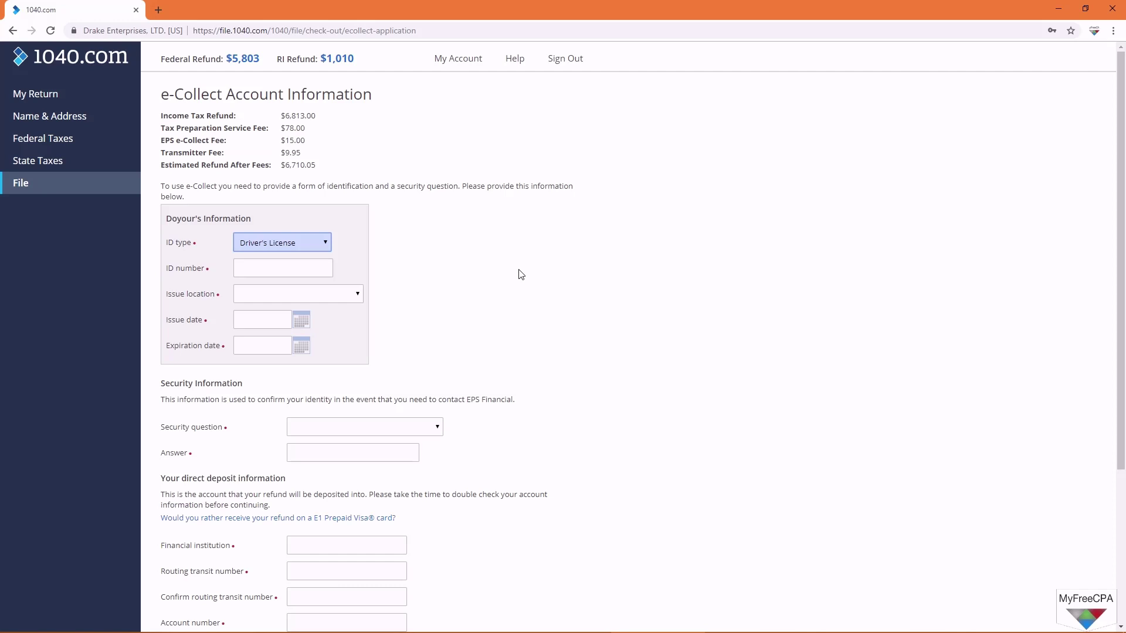
{"action": "left_click", "coordinate": [301, 270]}
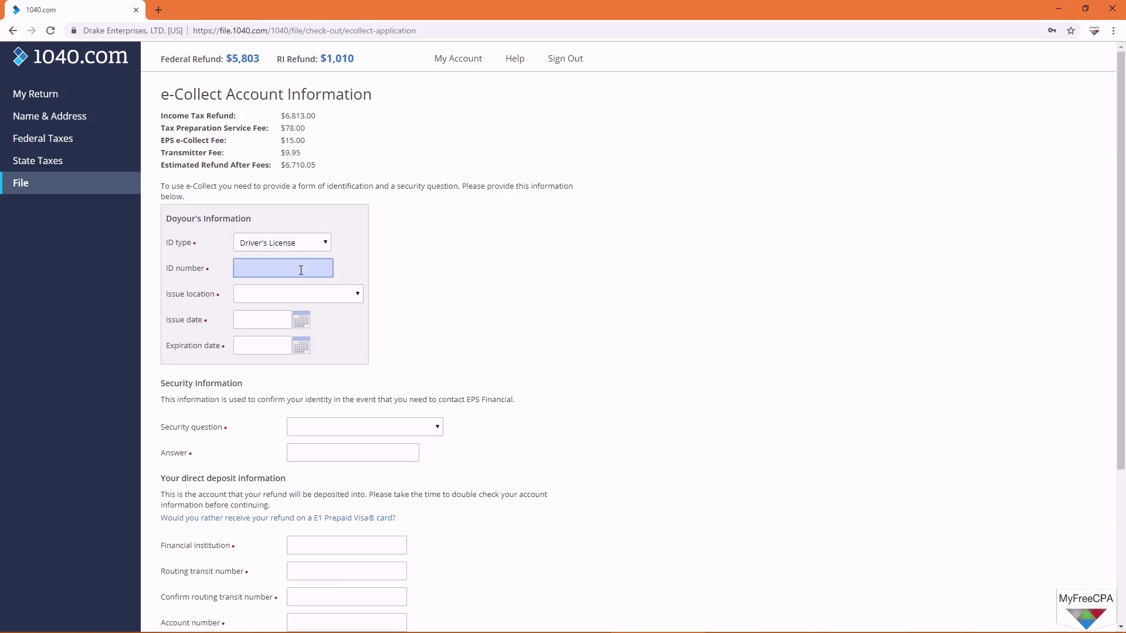
{"action": "left_click", "coordinate": [301, 294]}
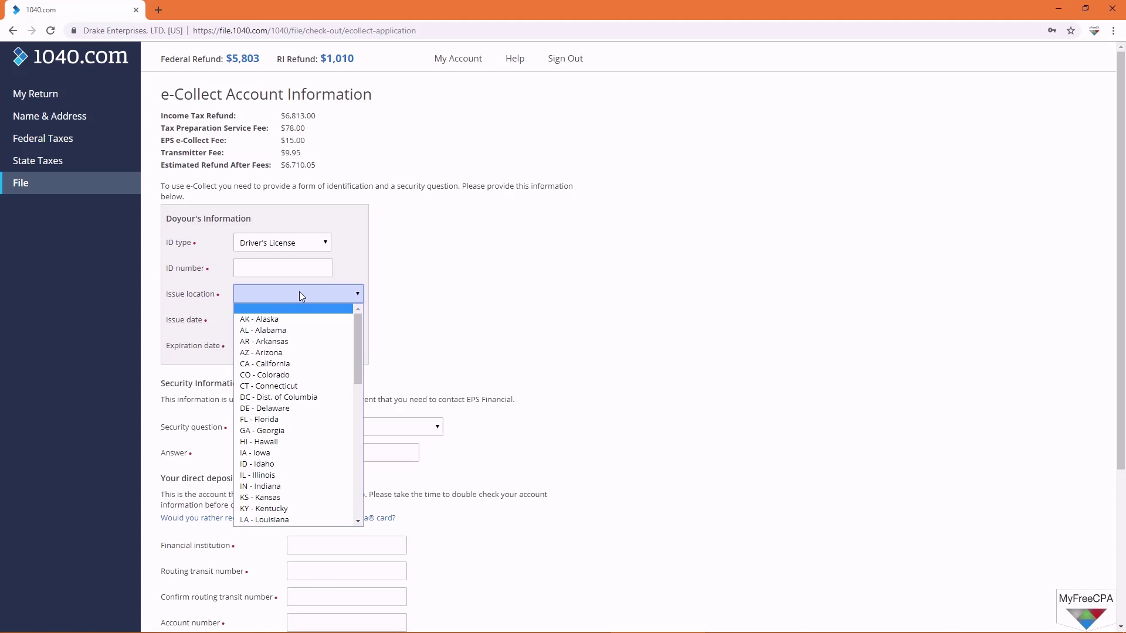
{"action": "key", "text": "r"}
{"action": "key", "text": "Return"}
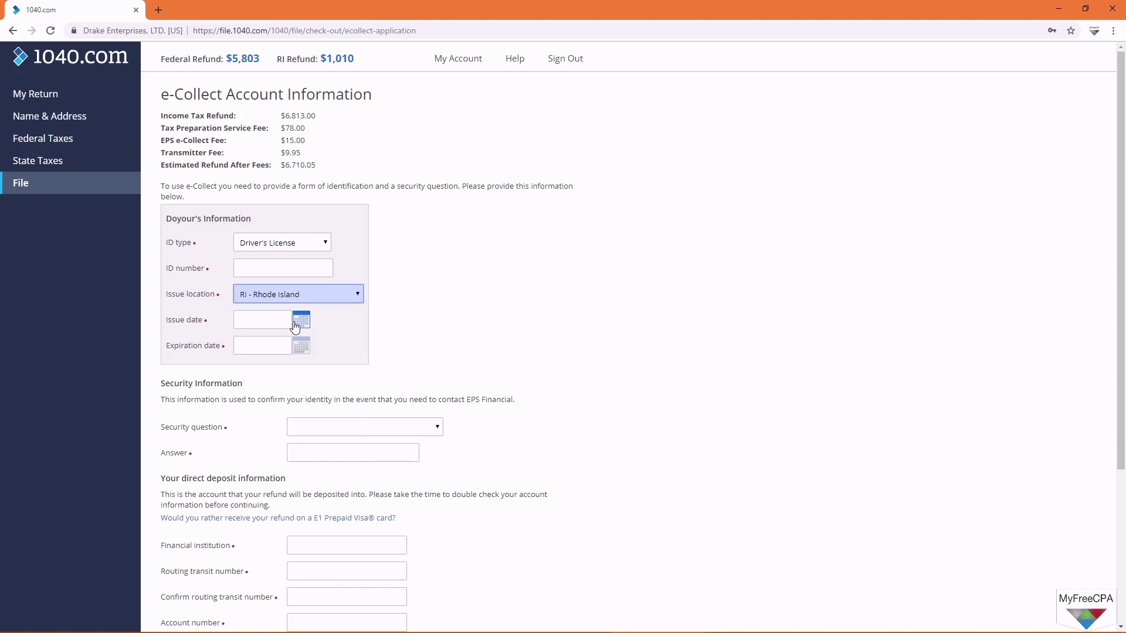
{"action": "left_click", "coordinate": [301, 320]}
{"action": "left_click", "coordinate": [534, 308]}
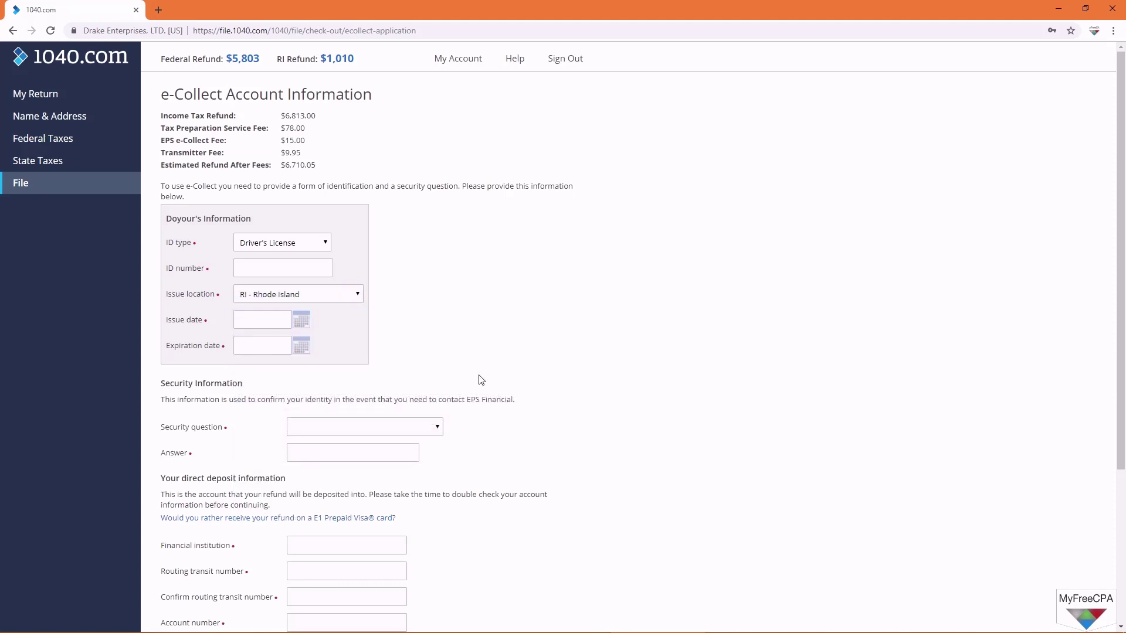
Step: Choose the first-pet security question and enter its answer
{"action": "left_click", "coordinate": [414, 429]}
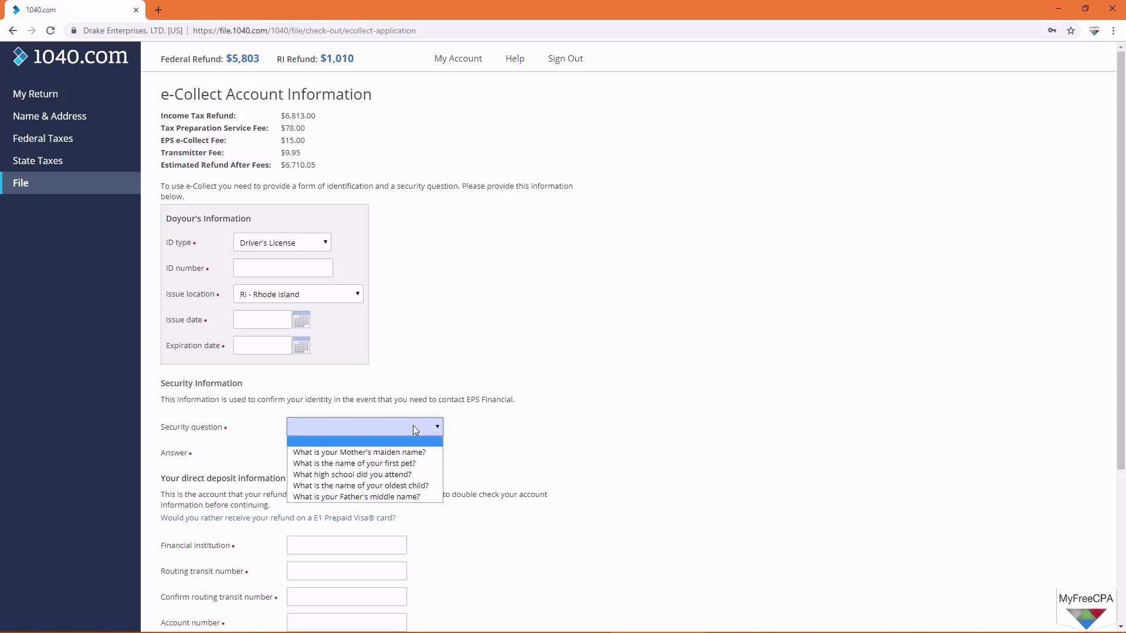
{"action": "left_click", "coordinate": [391, 464]}
{"action": "left_click", "coordinate": [397, 458]}
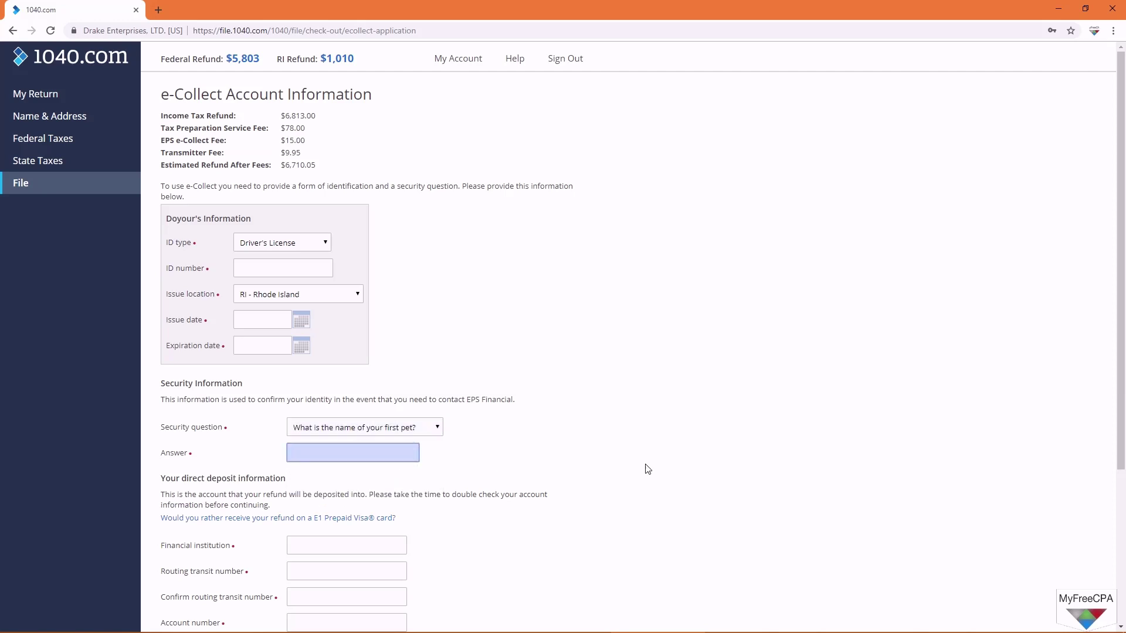
{"action": "type", "text": "sam"}
{"action": "left_click", "coordinate": [619, 463]}
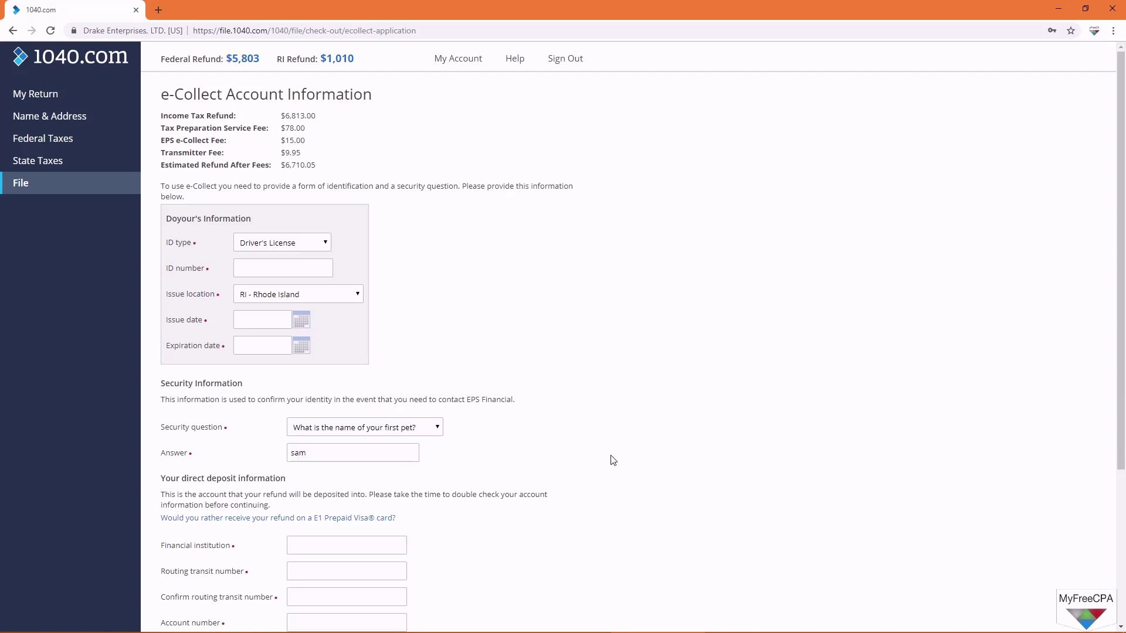
{"action": "scroll", "coordinate": [613, 459], "scroll_direction": "down", "scroll_amount": 2}
Step: Enter Bank of America as the bank name and fill in the routing transit number
{"action": "scroll", "coordinate": [605, 457], "scroll_direction": "down", "scroll_amount": 2}
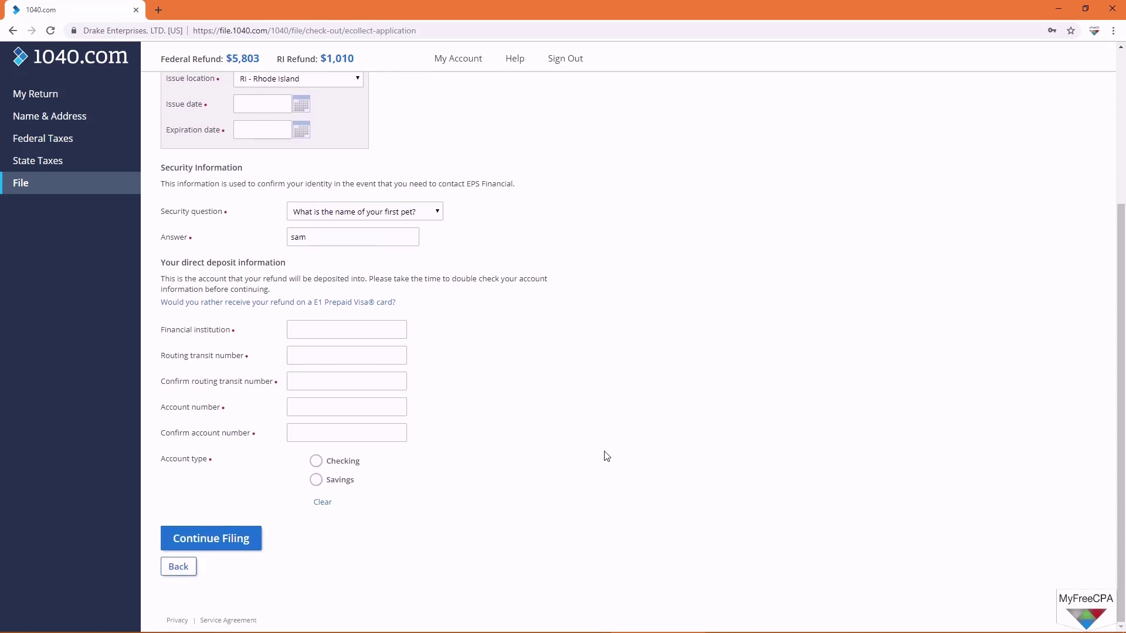
{"action": "left_click", "coordinate": [311, 335]}
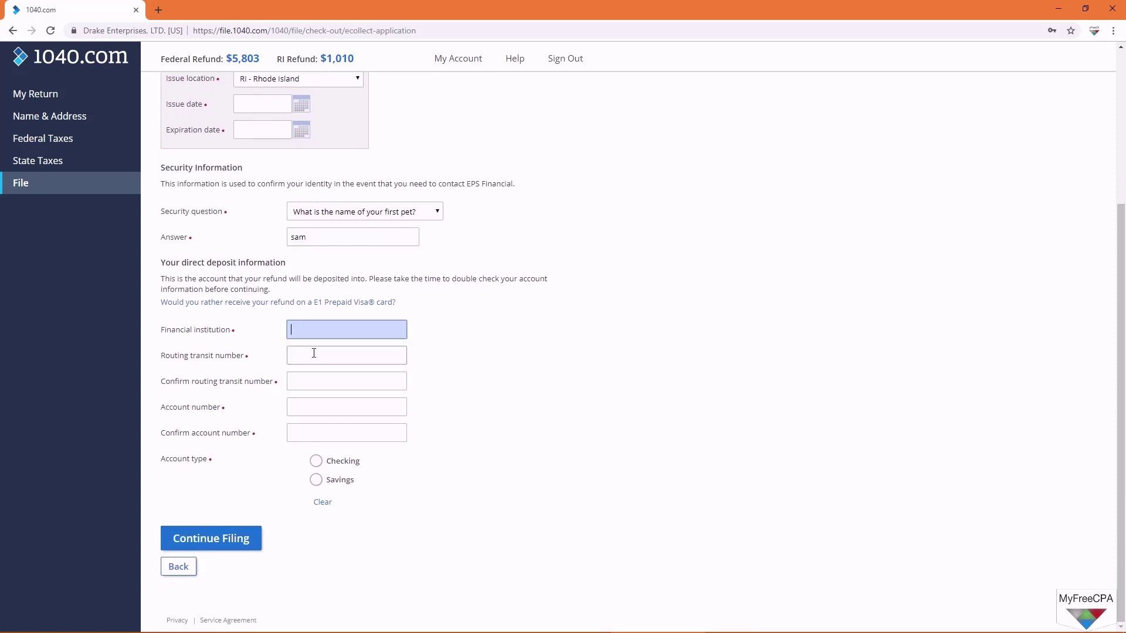
{"action": "type", "text": "Bank of America"}
{"action": "left_click", "coordinate": [402, 361]}
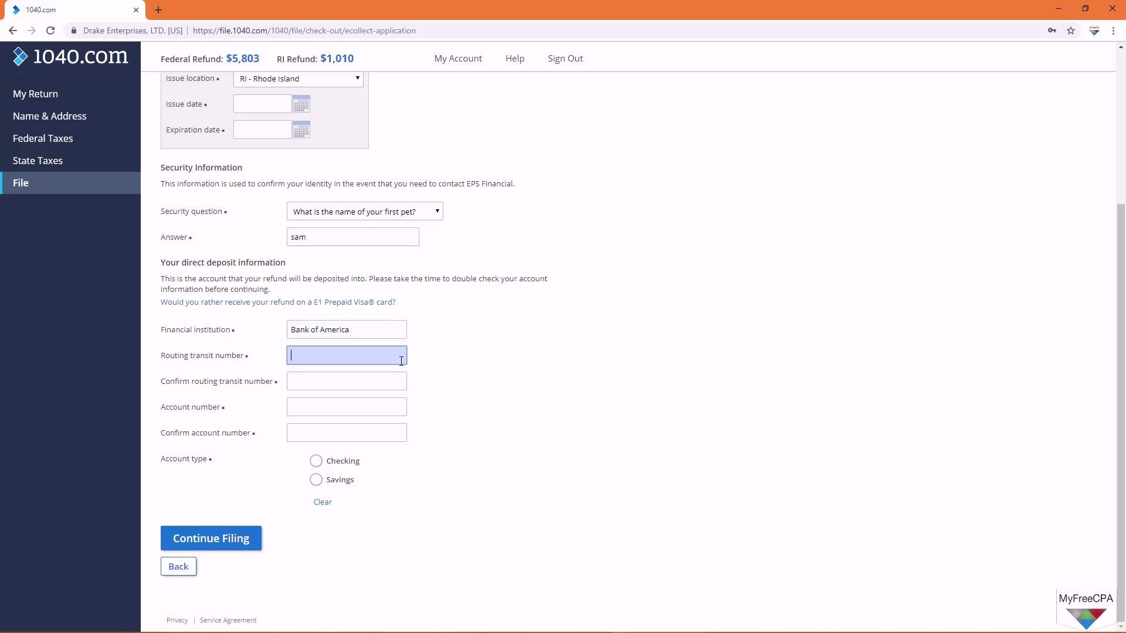
{"action": "type", "text": "100123114"}
{"action": "left_click", "coordinate": [381, 378]}
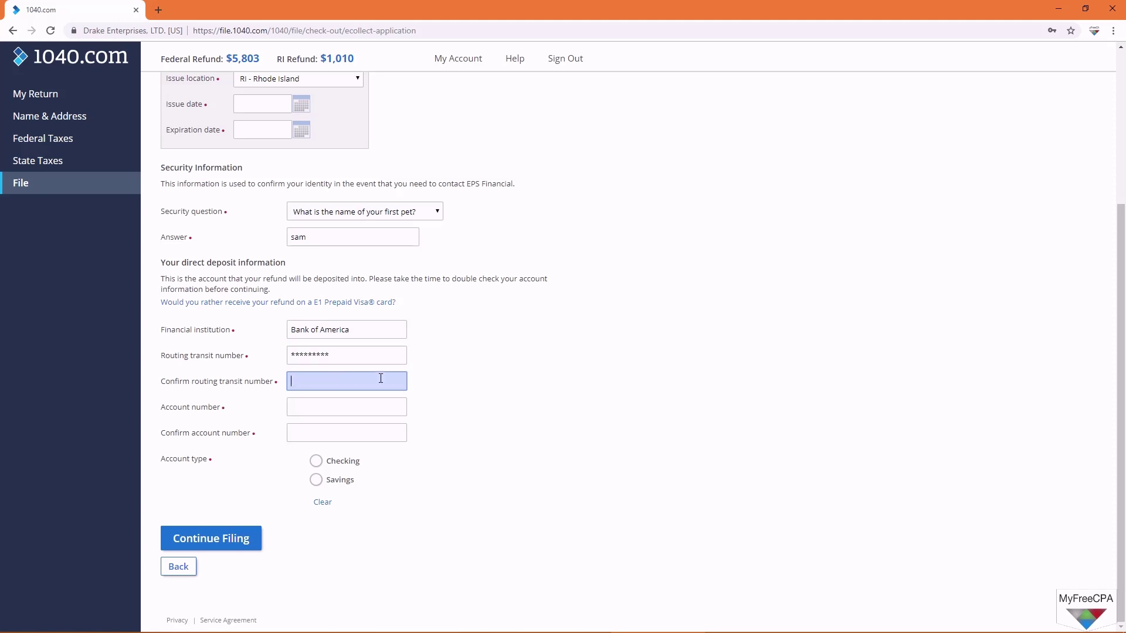
Step: Copy the routing number into the confirmation field and set the account type to Checking
{"action": "left_click", "coordinate": [364, 355]}
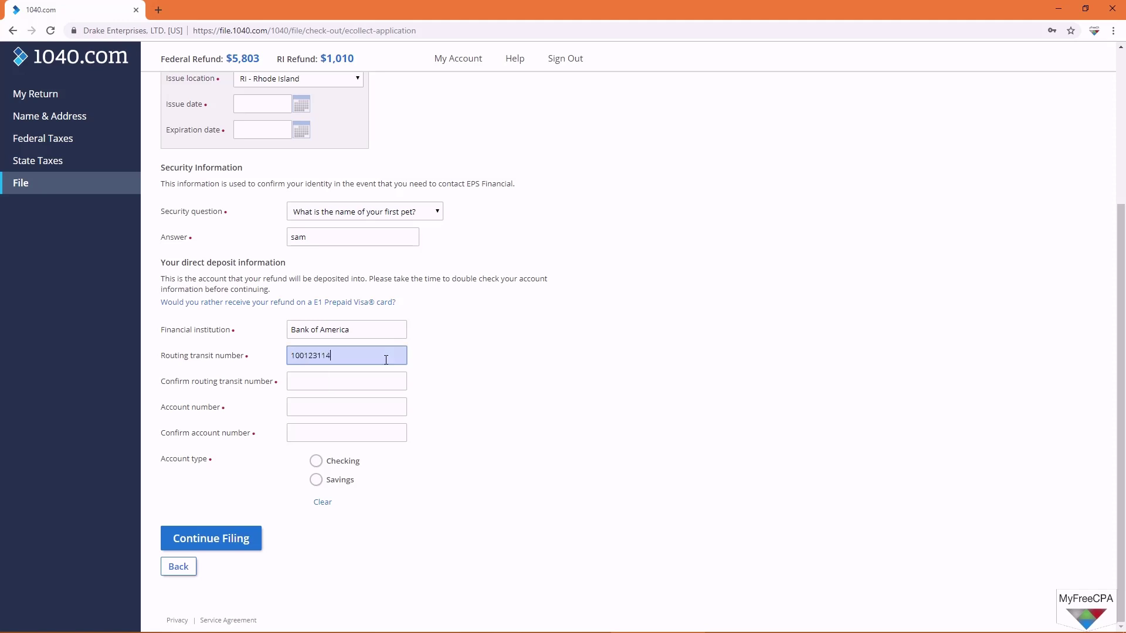
{"action": "left_click_drag", "start_coordinate": [363, 356], "coordinate": [288, 354]}
{"action": "right_click", "coordinate": [299, 354]}
{"action": "left_click", "coordinate": [334, 399]}
{"action": "left_click", "coordinate": [316, 381]}
{"action": "right_click", "coordinate": [316, 381]}
{"action": "left_click", "coordinate": [346, 470]}
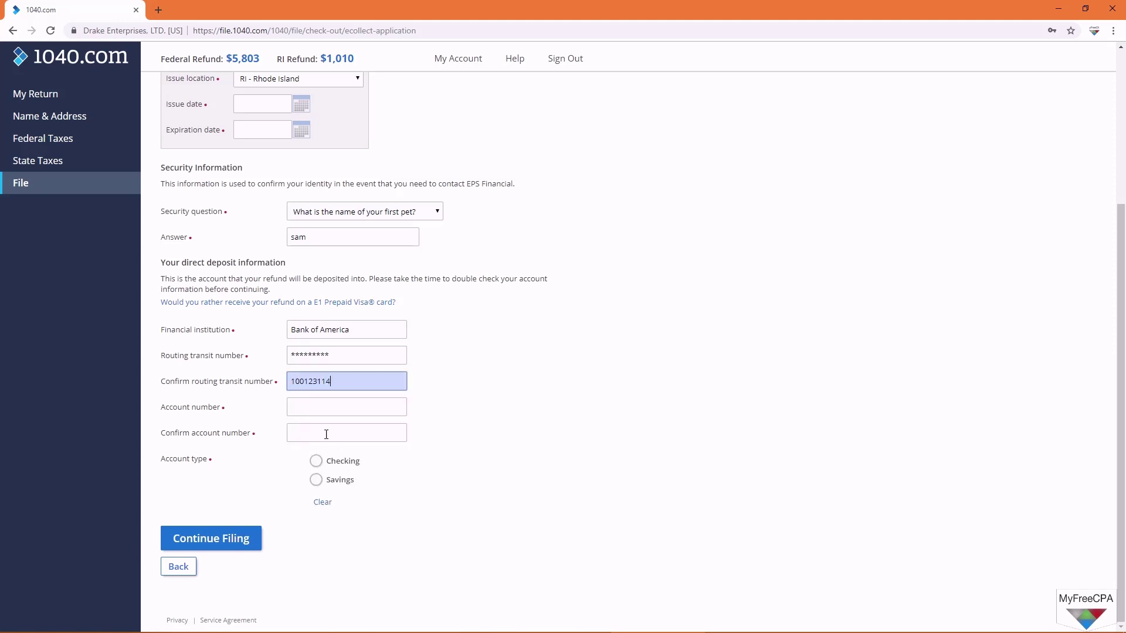
{"action": "left_click", "coordinate": [308, 415]}
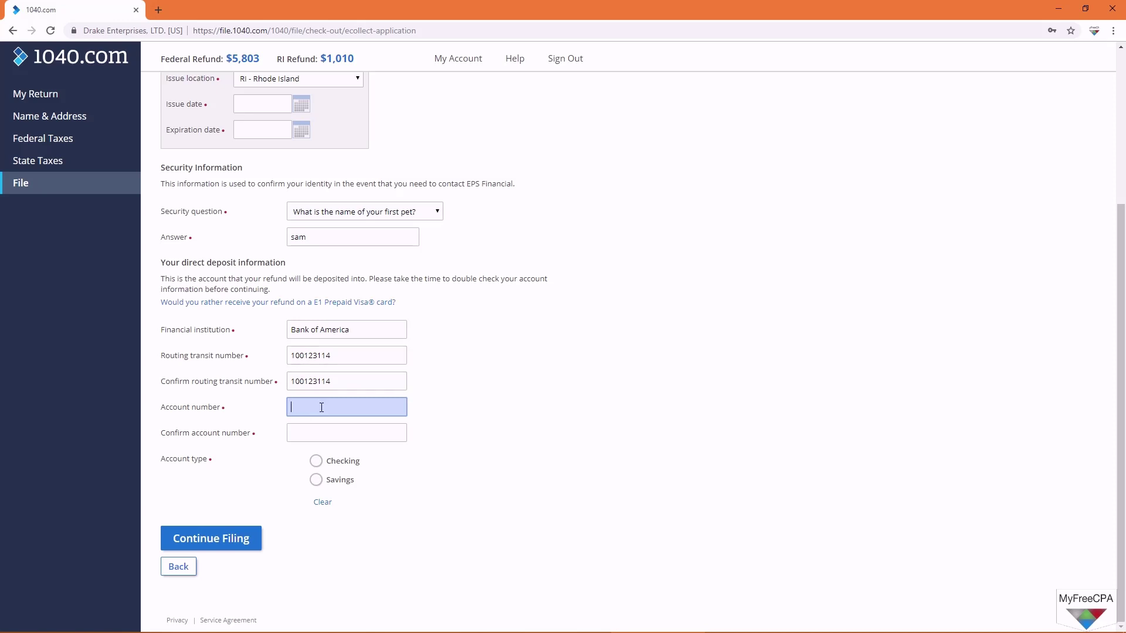
{"action": "left_click", "coordinate": [316, 461]}
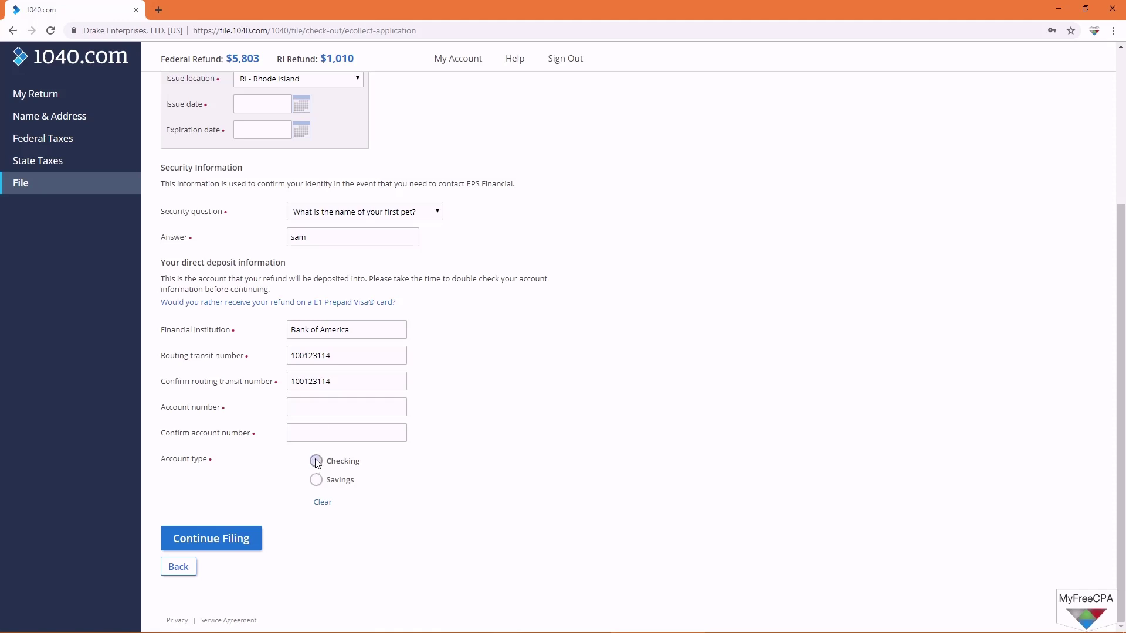
{"action": "scroll", "coordinate": [379, 509], "scroll_direction": "up", "scroll_amount": 2}
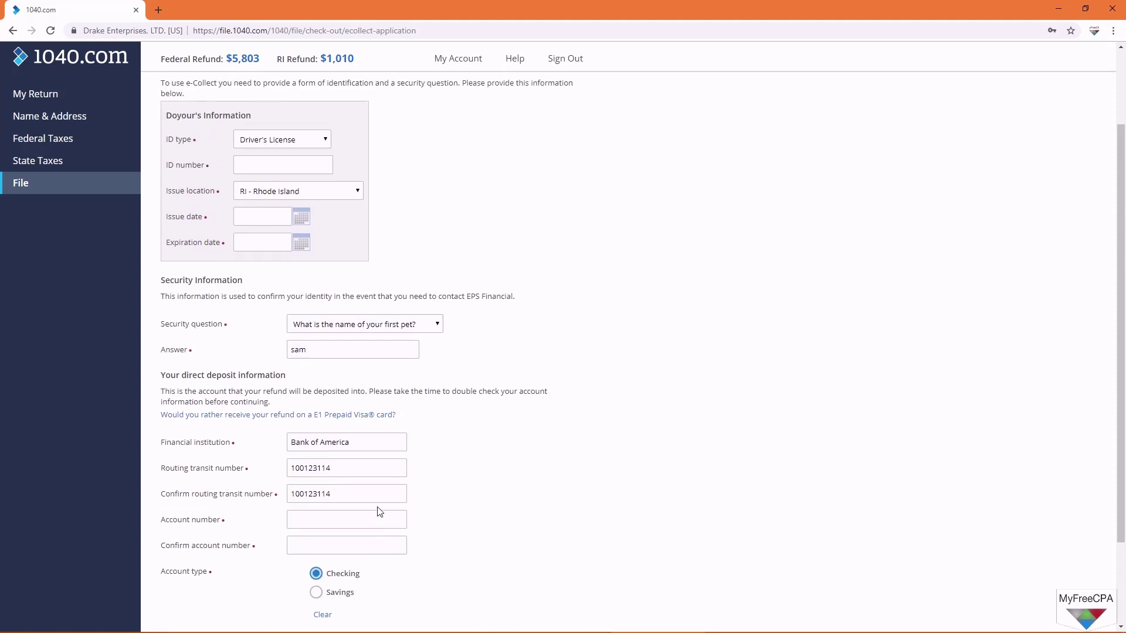
{"action": "scroll", "coordinate": [220, 284], "scroll_direction": "up", "scroll_amount": 2}
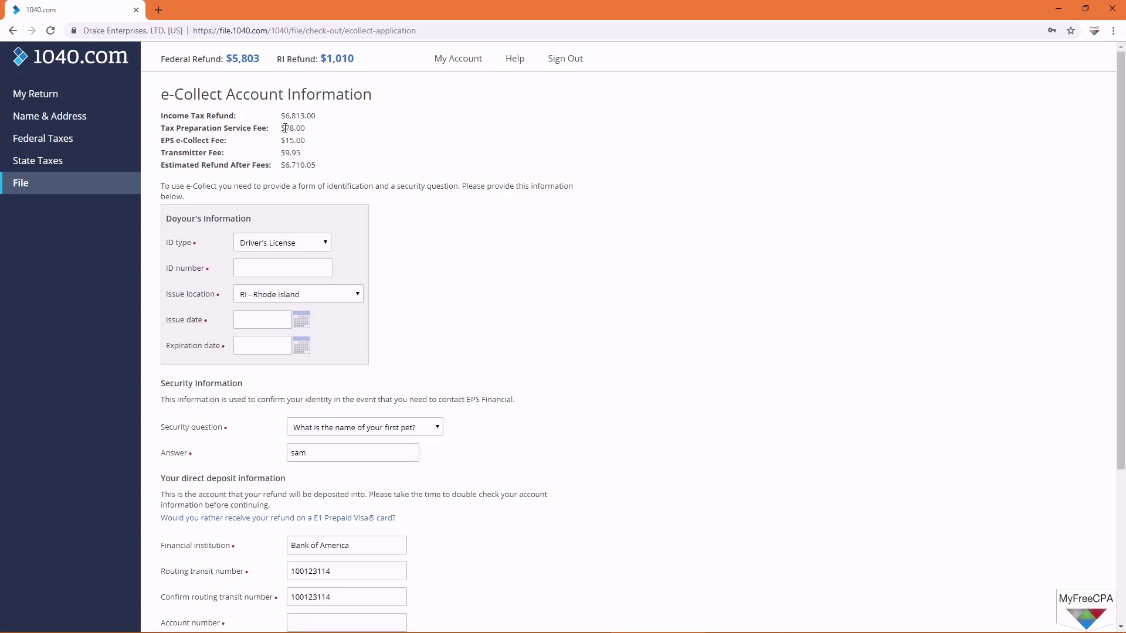
{"action": "left_click_drag", "start_coordinate": [282, 127], "coordinate": [308, 129]}
{"action": "left_click", "coordinate": [283, 142]}
{"action": "left_click_drag", "start_coordinate": [299, 141], "coordinate": [282, 142]}
{"action": "left_click_drag", "start_coordinate": [281, 152], "coordinate": [302, 153]}
{"action": "left_click_drag", "start_coordinate": [162, 139], "coordinate": [304, 156]}
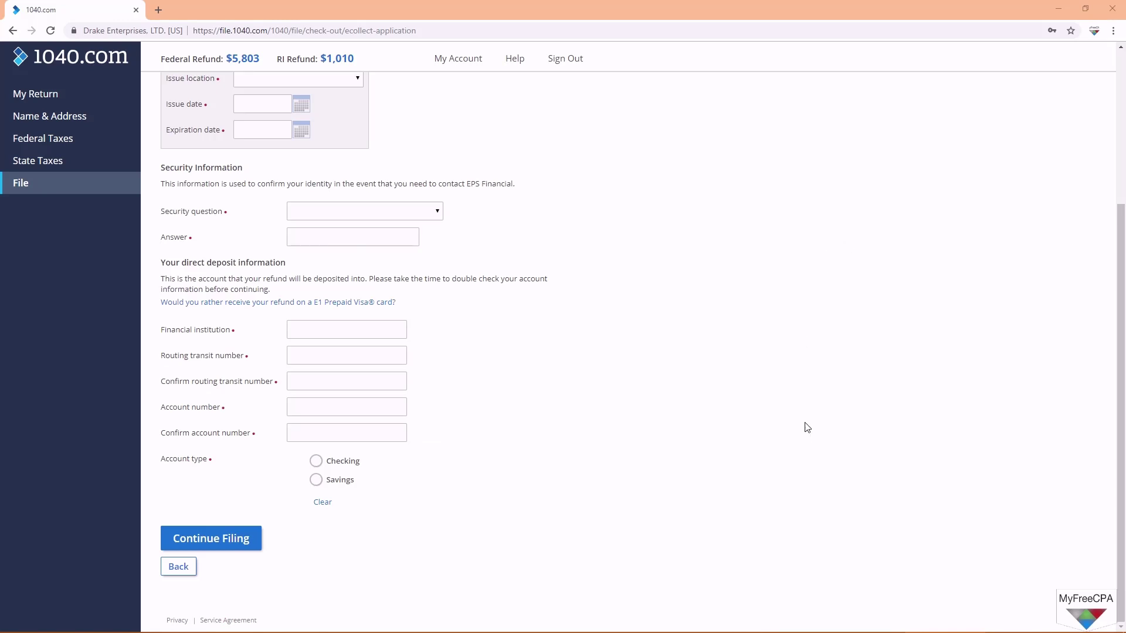
{"action": "scroll", "coordinate": [804, 427], "scroll_direction": "up", "scroll_amount": 4}
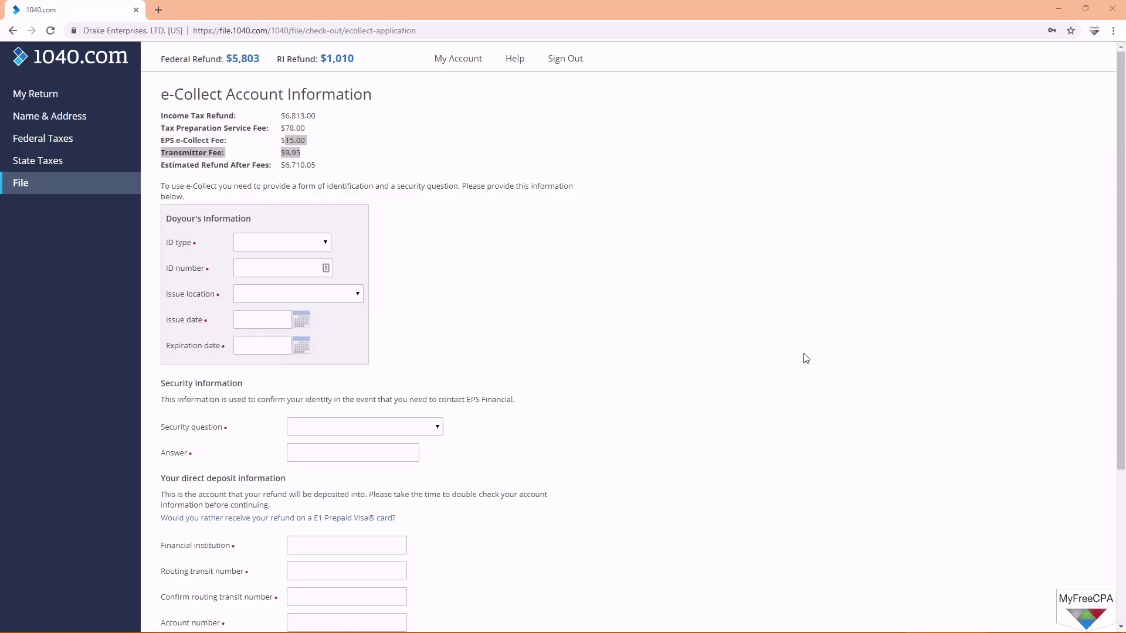
{"action": "left_click", "coordinate": [315, 144]}
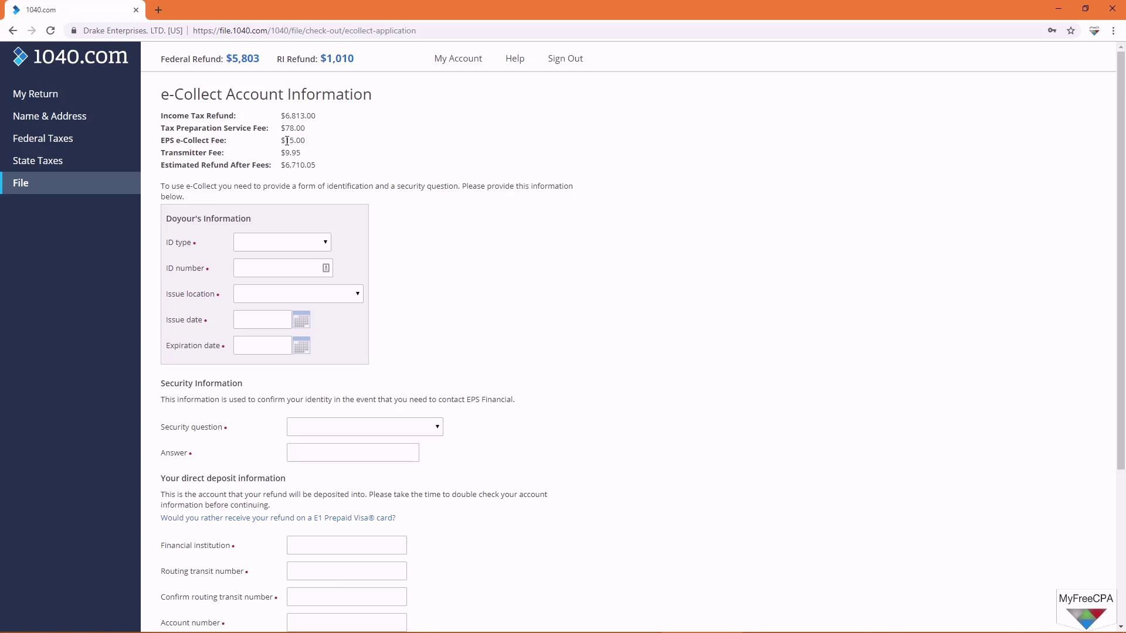
{"action": "left_click_drag", "start_coordinate": [284, 140], "coordinate": [302, 155]}
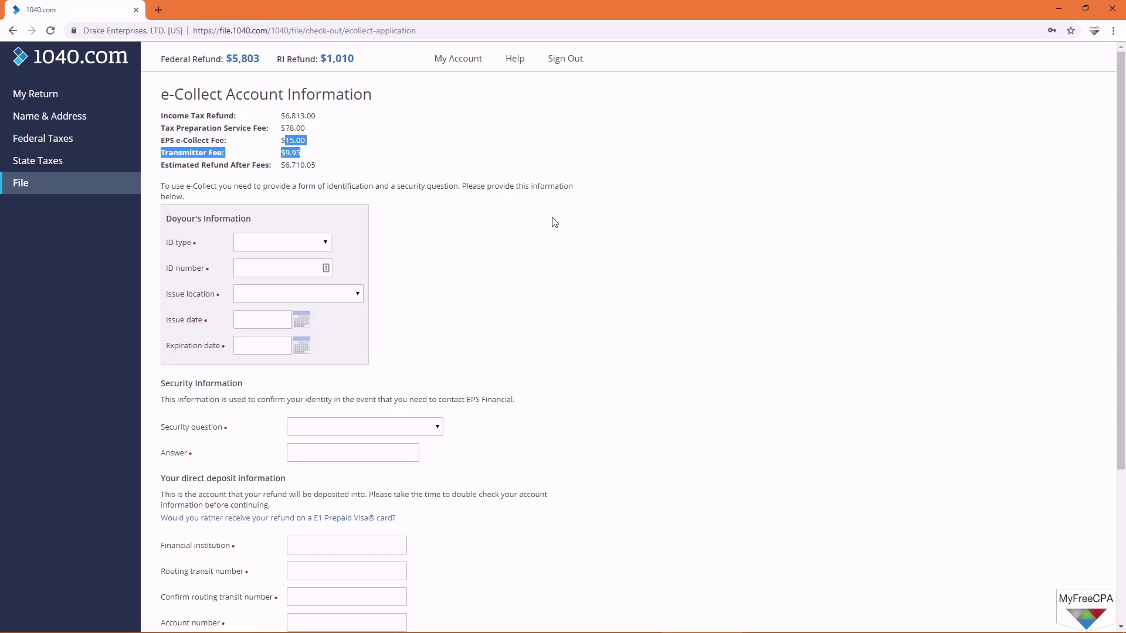
{"action": "scroll", "coordinate": [556, 314], "scroll_direction": "down", "scroll_amount": 4}
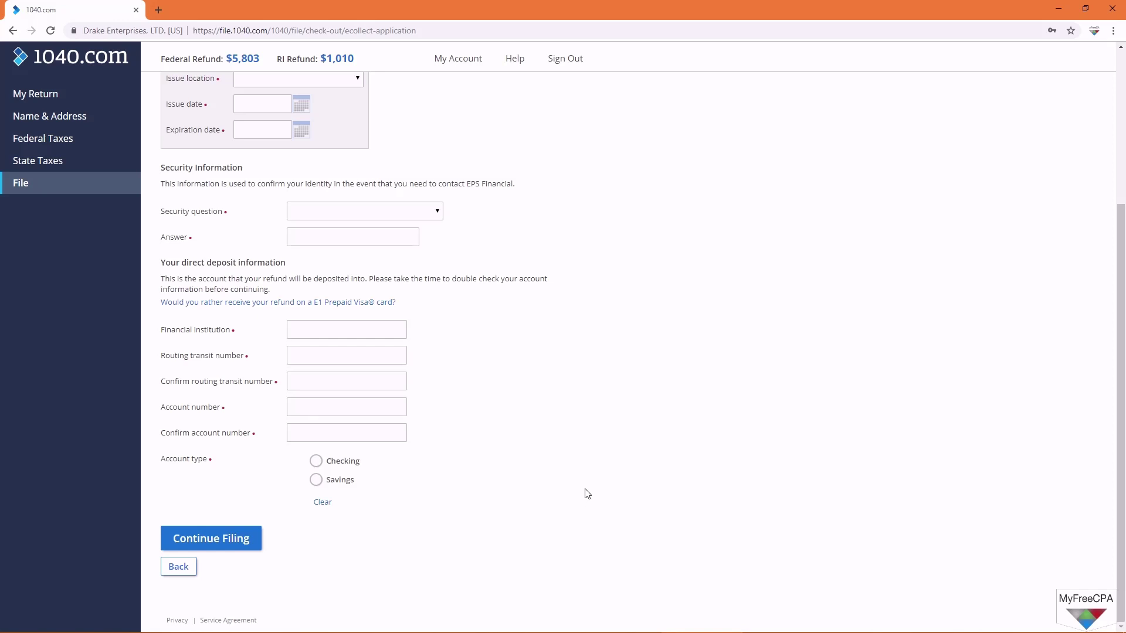
{"action": "scroll", "coordinate": [587, 494], "scroll_direction": "up", "scroll_amount": 4}
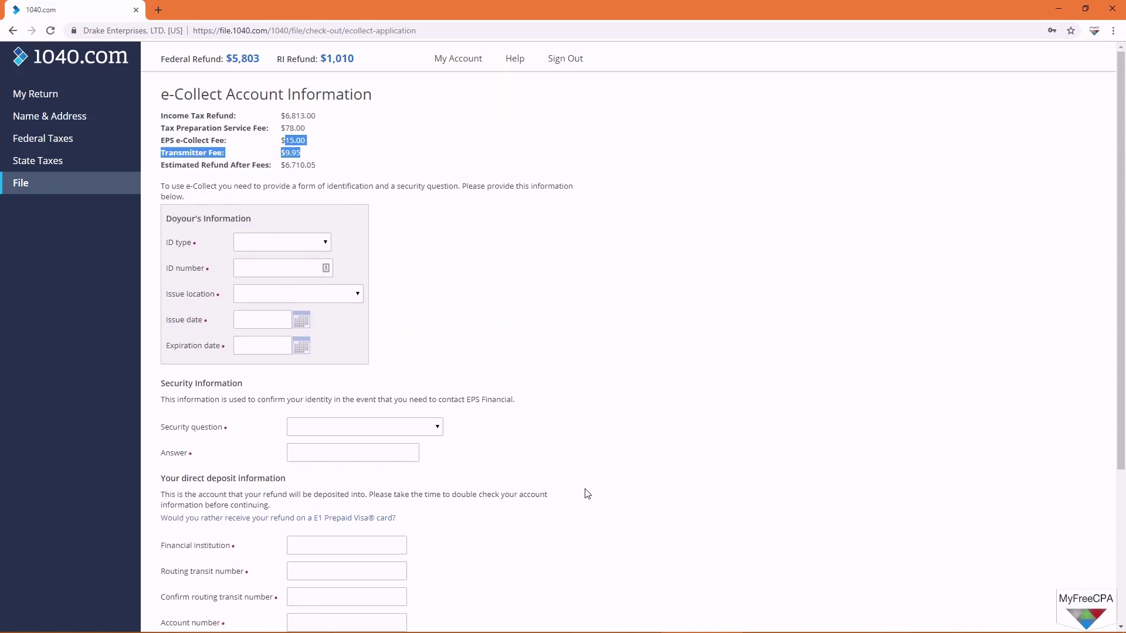
{"action": "left_click", "coordinate": [589, 348]}
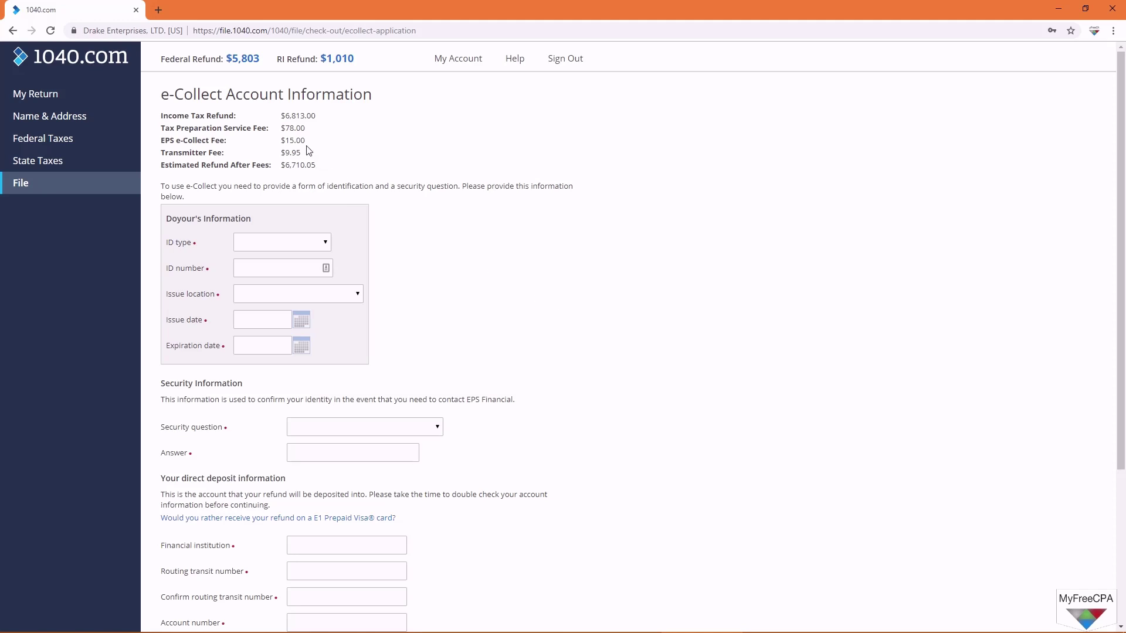
{"action": "scroll", "coordinate": [352, 153], "scroll_direction": "down", "scroll_amount": 4}
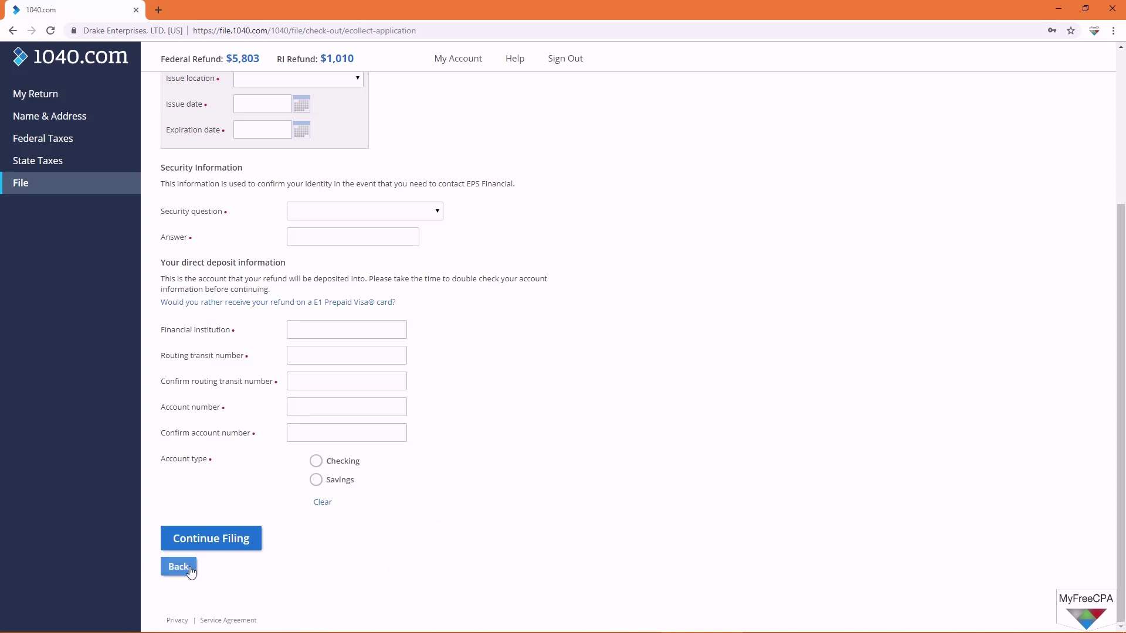
Step: Decline e-Collect and switch fee payment to credit/debit card, reaching the card payment form
{"action": "left_click", "coordinate": [189, 568]}
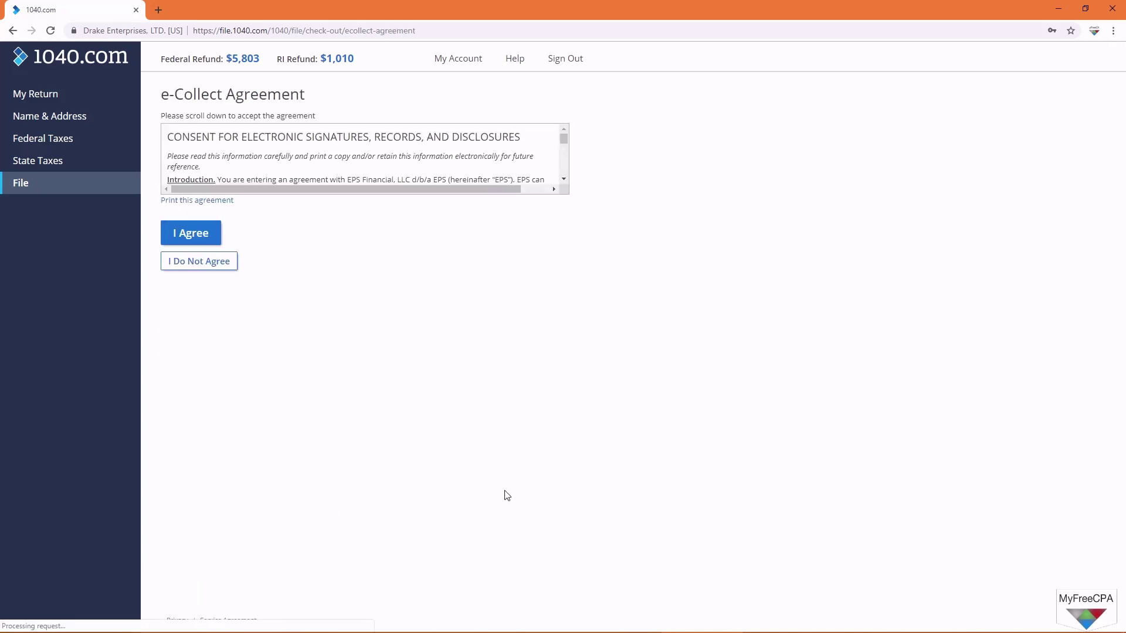
{"action": "left_click", "coordinate": [193, 263]}
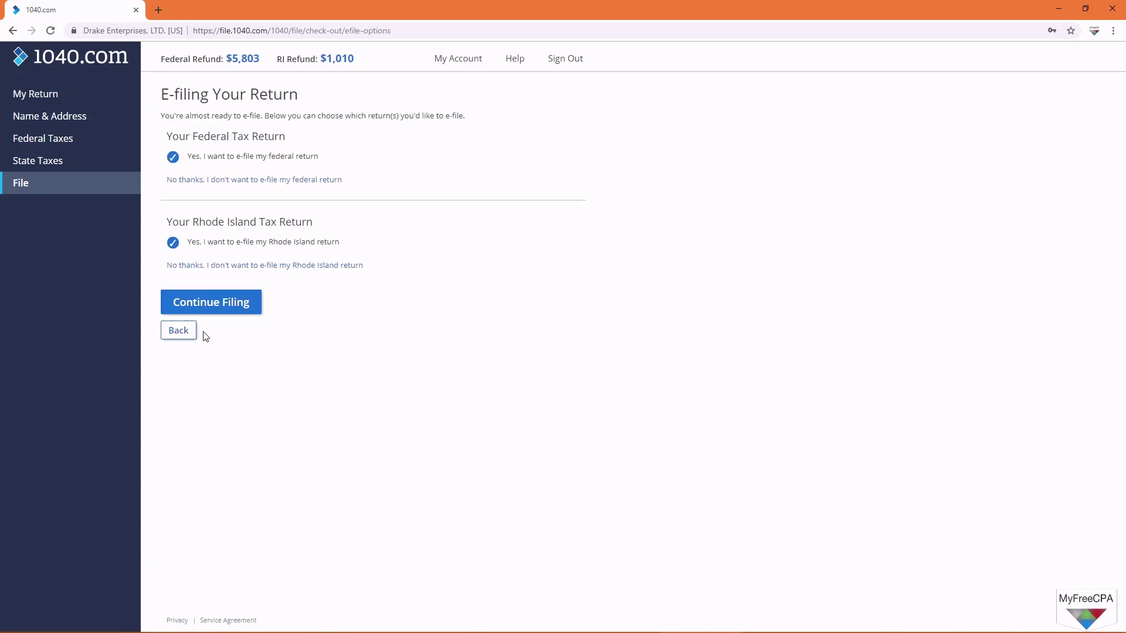
{"action": "left_click", "coordinate": [207, 303]}
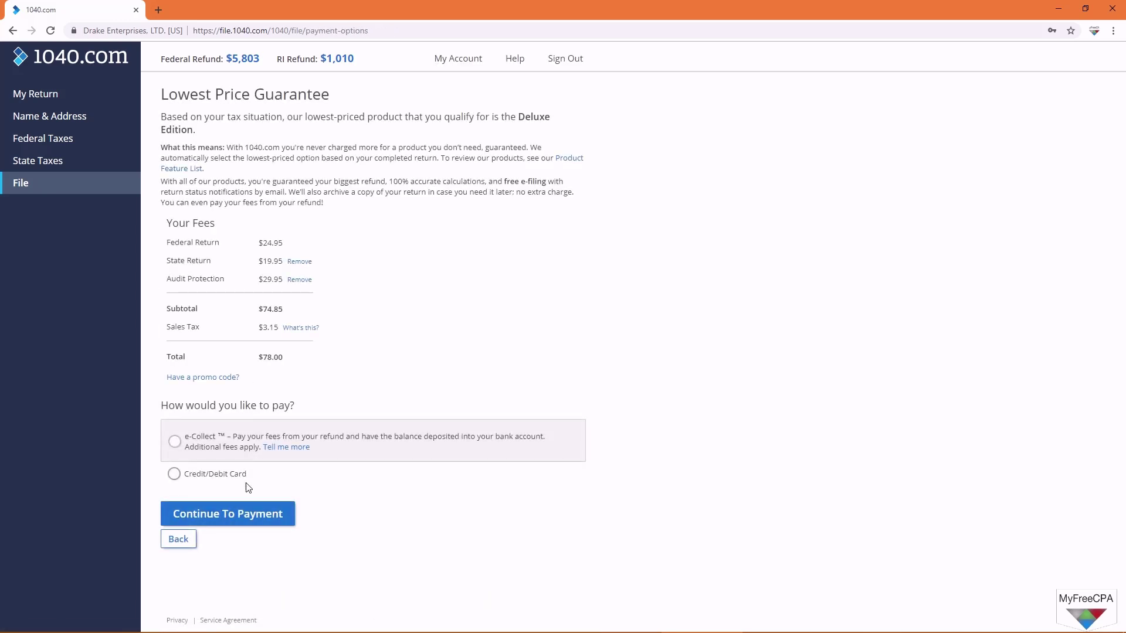
{"action": "left_click", "coordinate": [229, 524]}
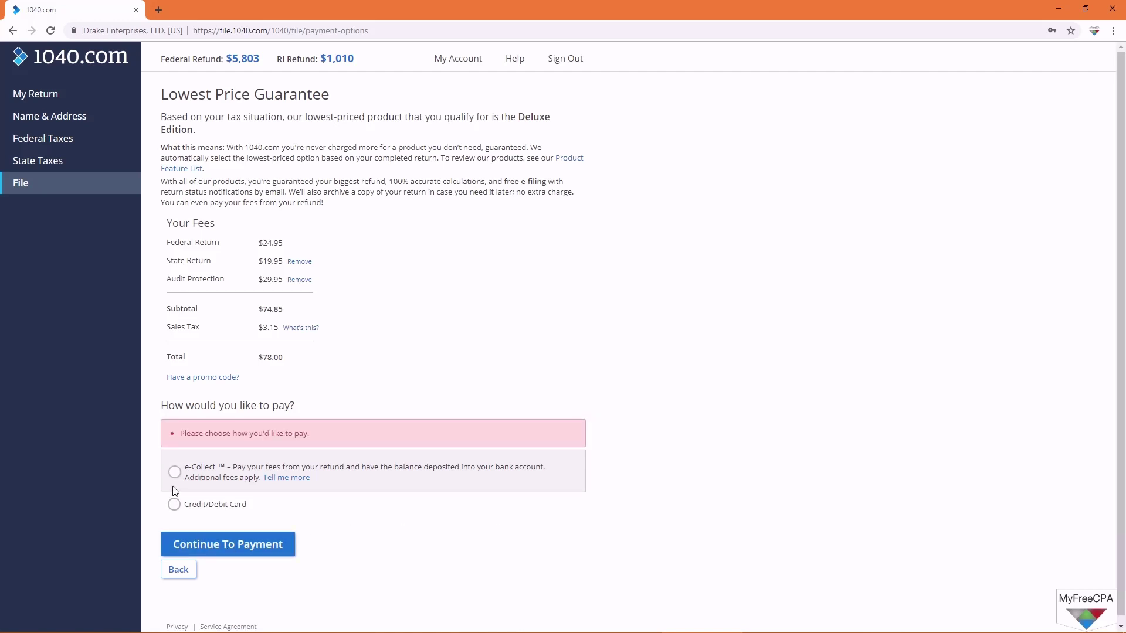
{"action": "left_click", "coordinate": [173, 504]}
{"action": "left_click", "coordinate": [253, 548]}
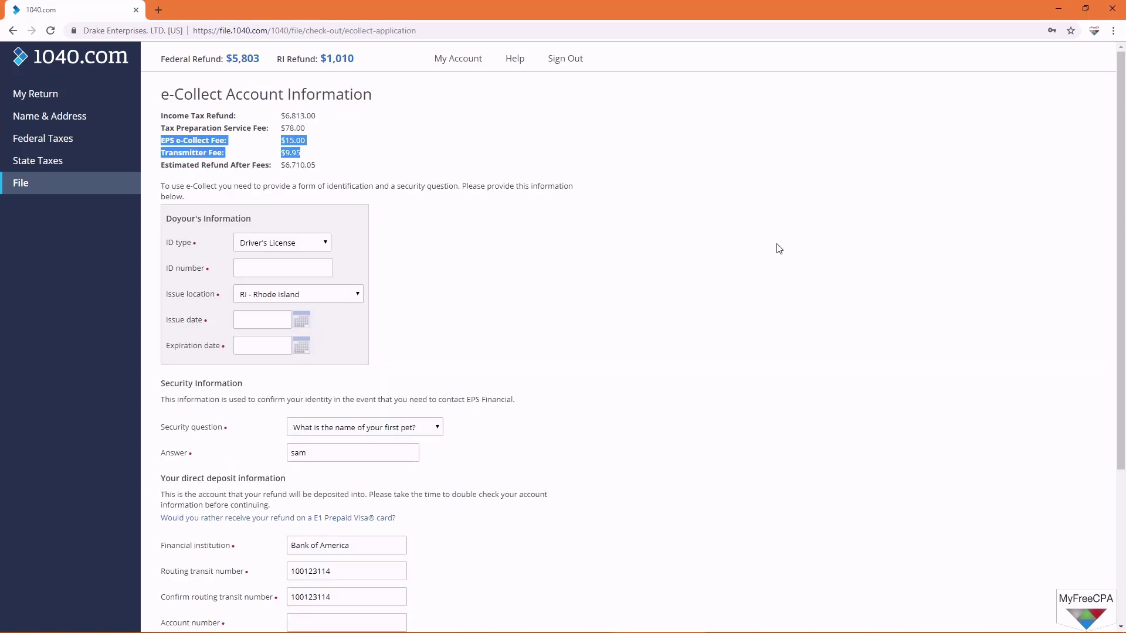
{"action": "scroll", "coordinate": [696, 270], "scroll_direction": "down", "scroll_amount": 4}
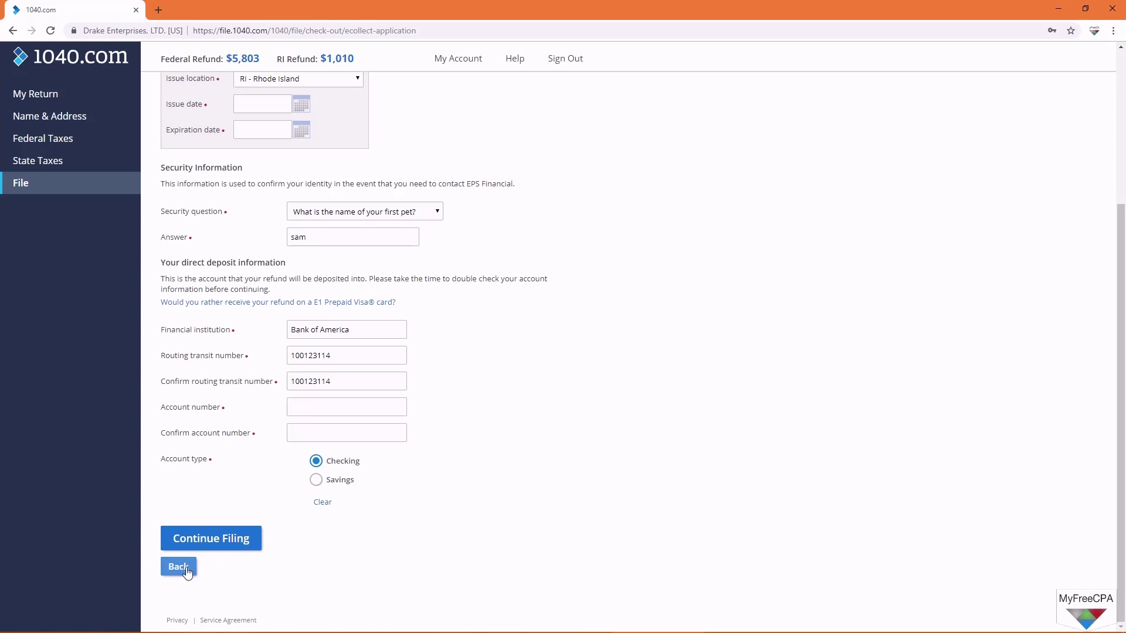
Step: Go back, decline e-Collect again, keep both returns on e-file, and reselect Credit/Debit Card
{"action": "left_click", "coordinate": [186, 570]}
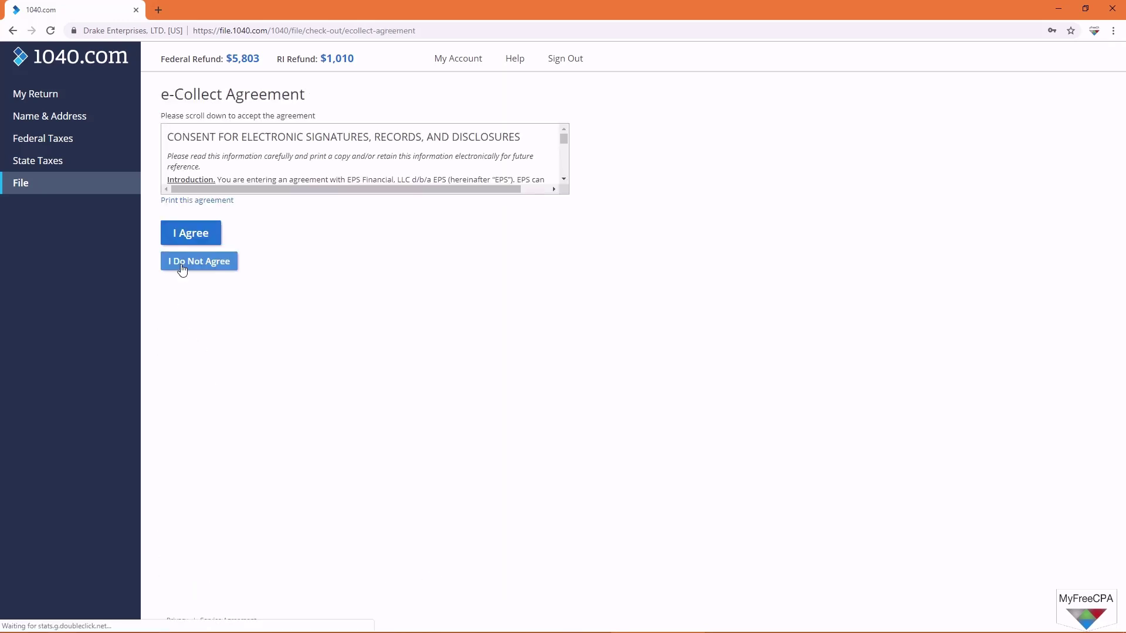
{"action": "left_click", "coordinate": [182, 266]}
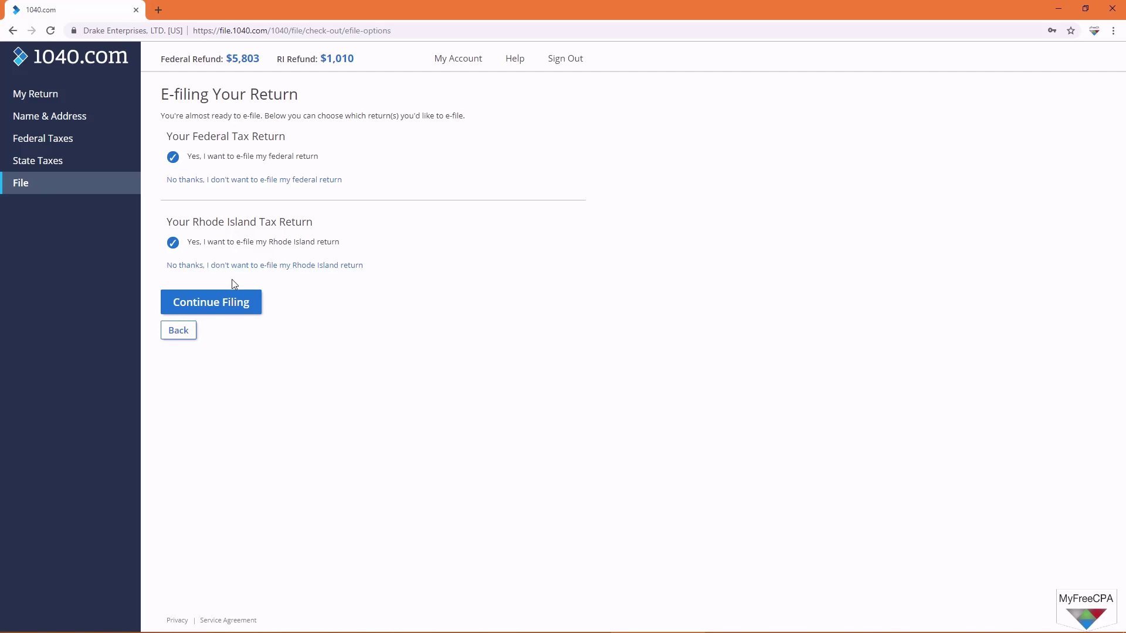
{"action": "left_click", "coordinate": [229, 303]}
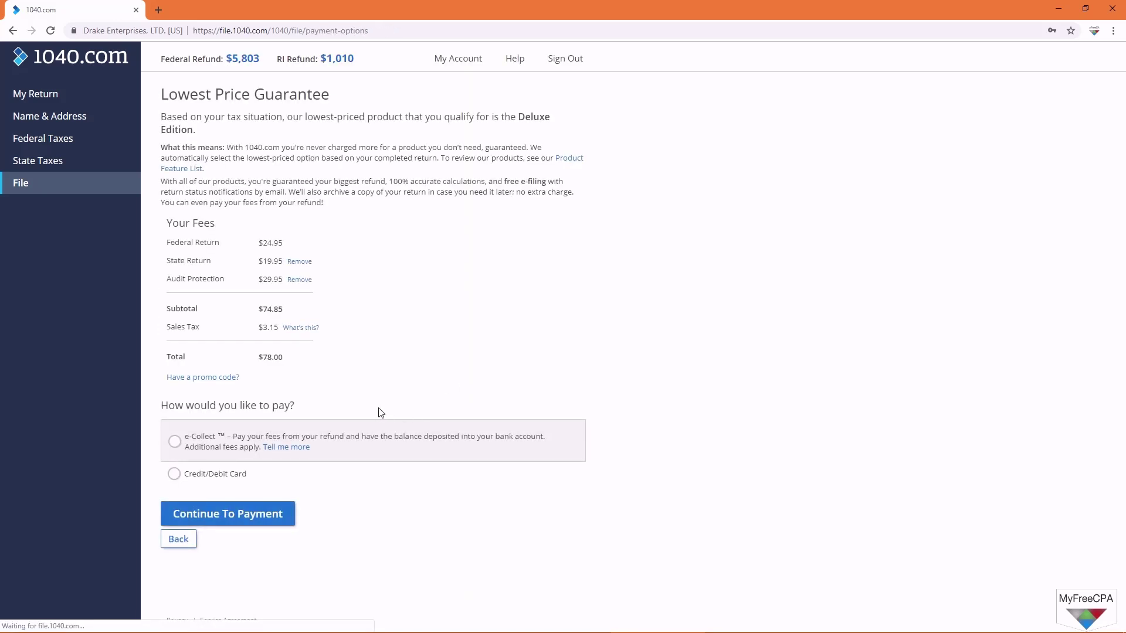
{"action": "left_click", "coordinate": [174, 474]}
Step: Go on to the credit card payment form and highlight the $78.00 charge amount
{"action": "left_click", "coordinate": [232, 521]}
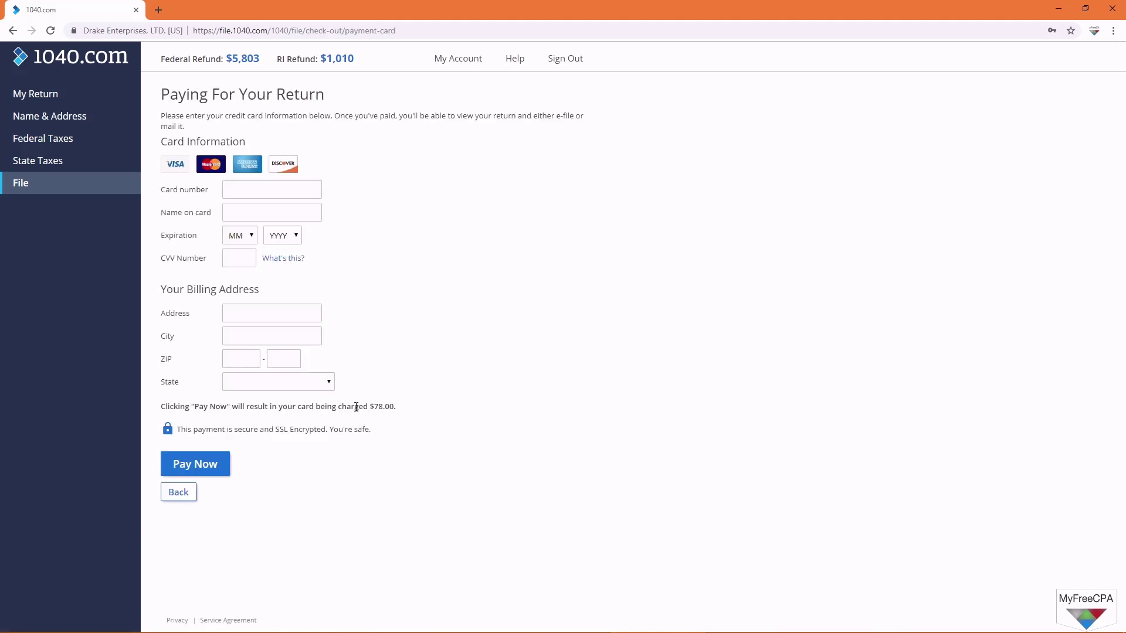
{"action": "left_click_drag", "start_coordinate": [371, 406], "coordinate": [400, 409]}
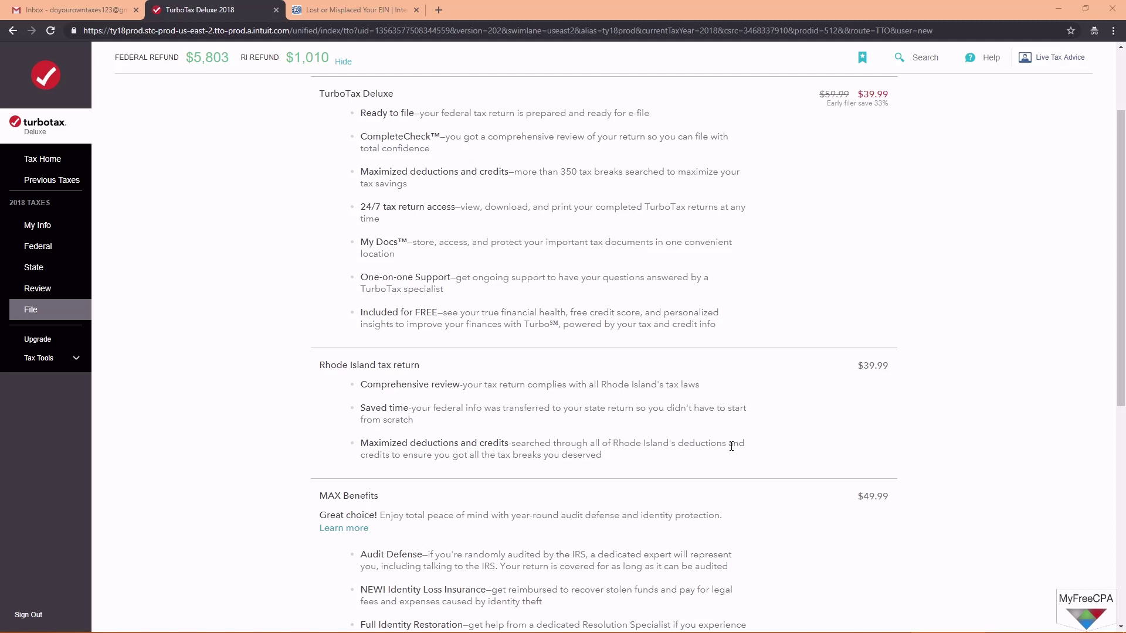
{"action": "scroll", "coordinate": [646, 390], "scroll_direction": "up", "scroll_amount": 2}
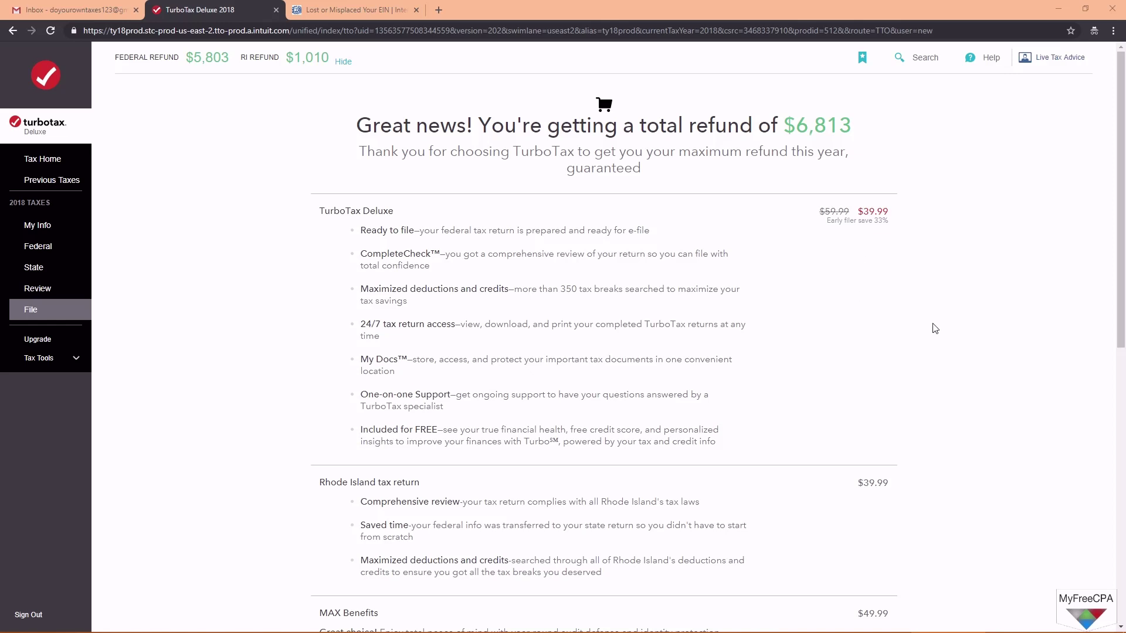
{"action": "scroll", "coordinate": [934, 326], "scroll_direction": "down", "scroll_amount": 4}
{"action": "scroll", "coordinate": [934, 326], "scroll_direction": "up", "scroll_amount": 4}
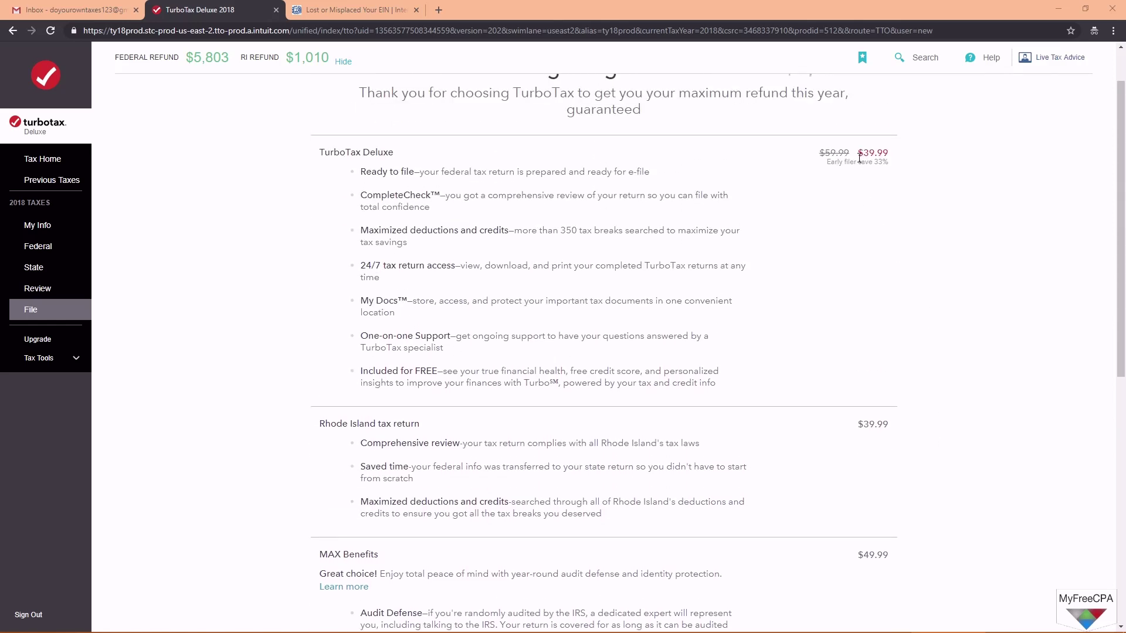
{"action": "scroll", "coordinate": [860, 293], "scroll_direction": "down", "scroll_amount": 2}
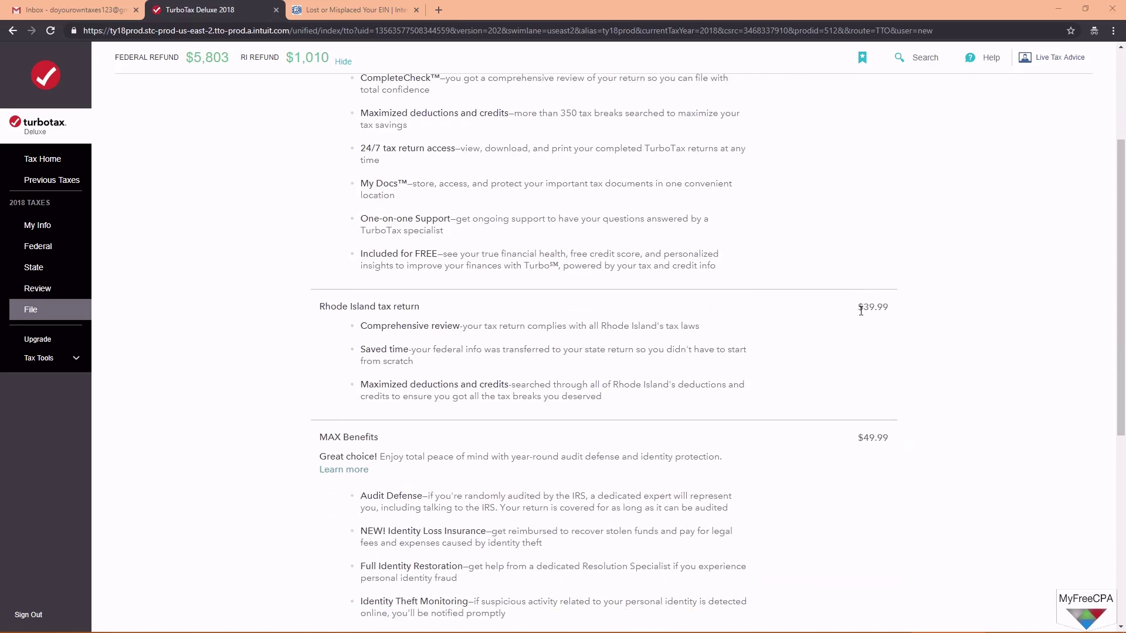
{"action": "scroll", "coordinate": [861, 311], "scroll_direction": "down", "scroll_amount": 4}
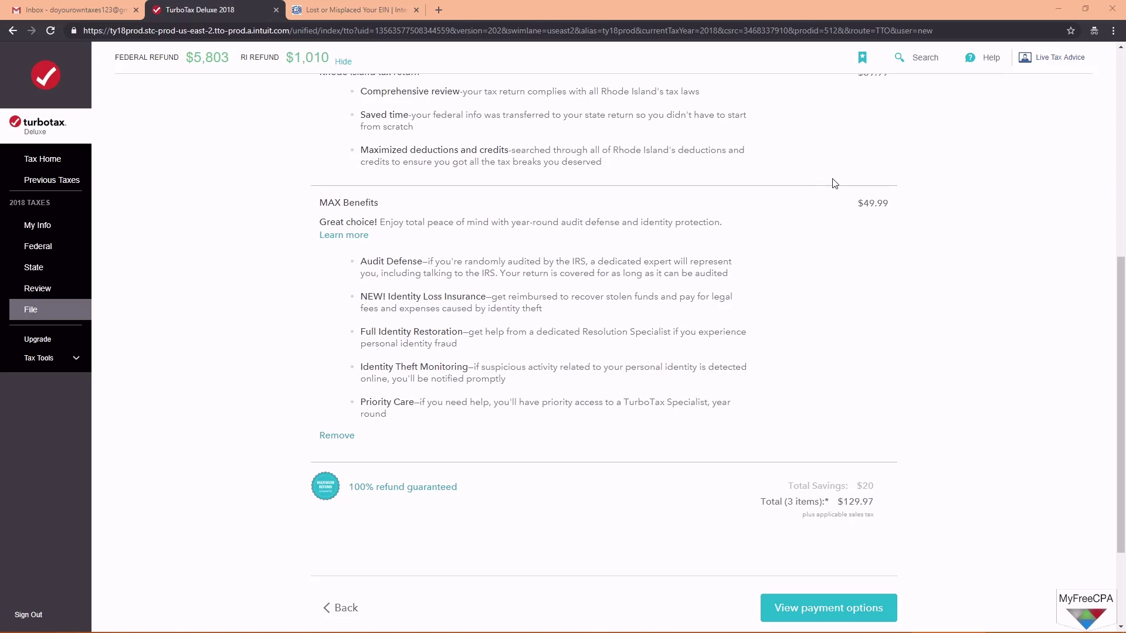
{"action": "scroll", "coordinate": [887, 314], "scroll_direction": "down", "scroll_amount": 2}
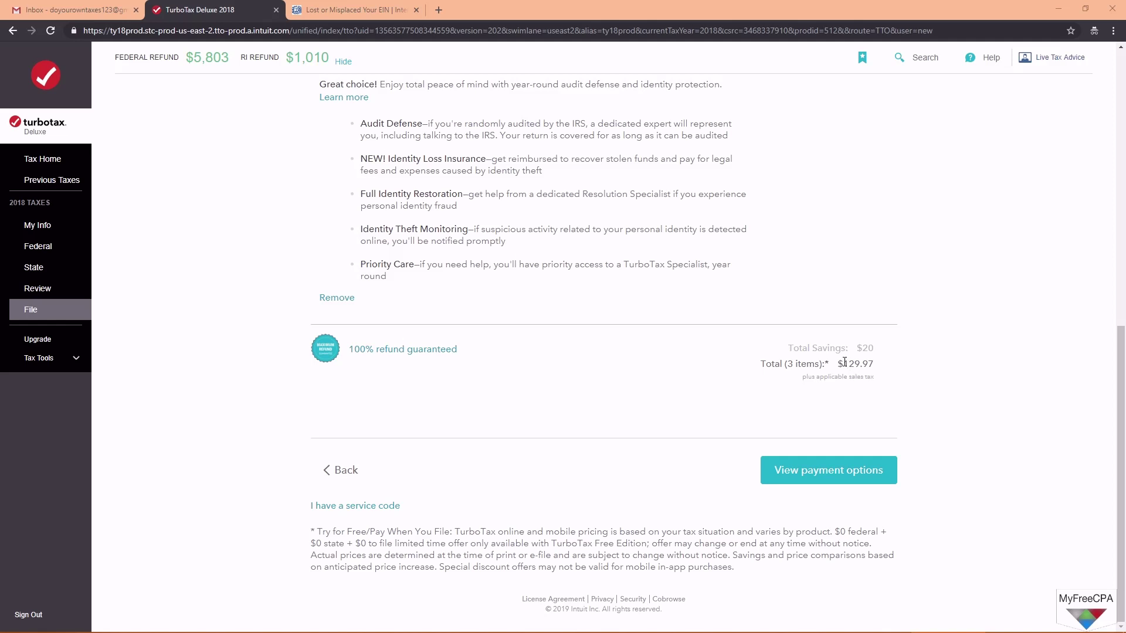
{"action": "left_click_drag", "start_coordinate": [843, 363], "coordinate": [876, 364]}
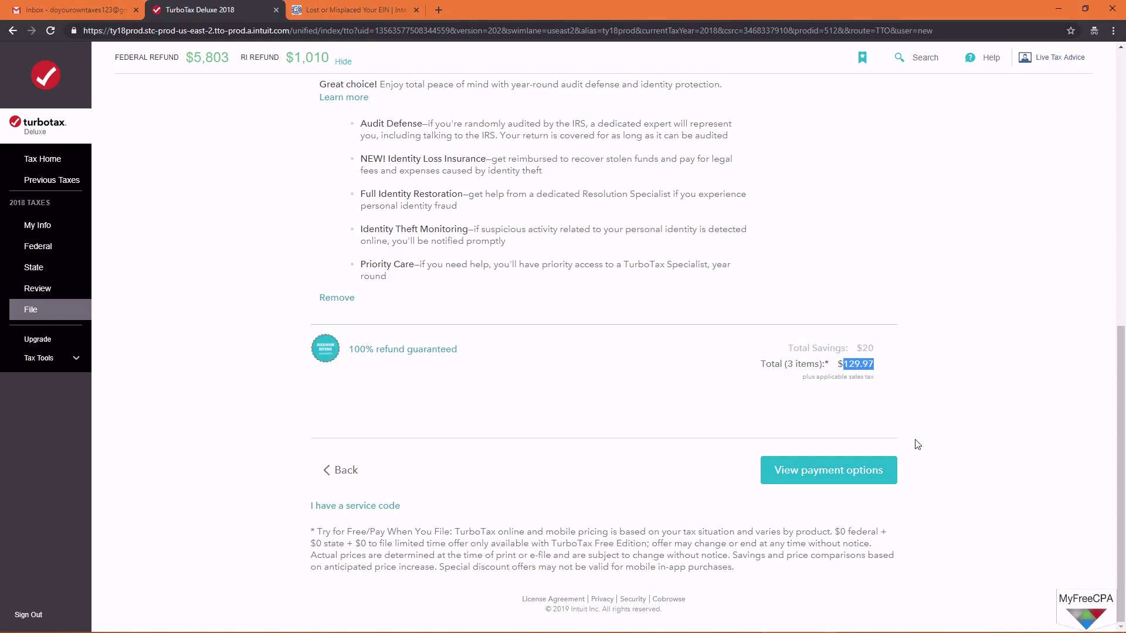